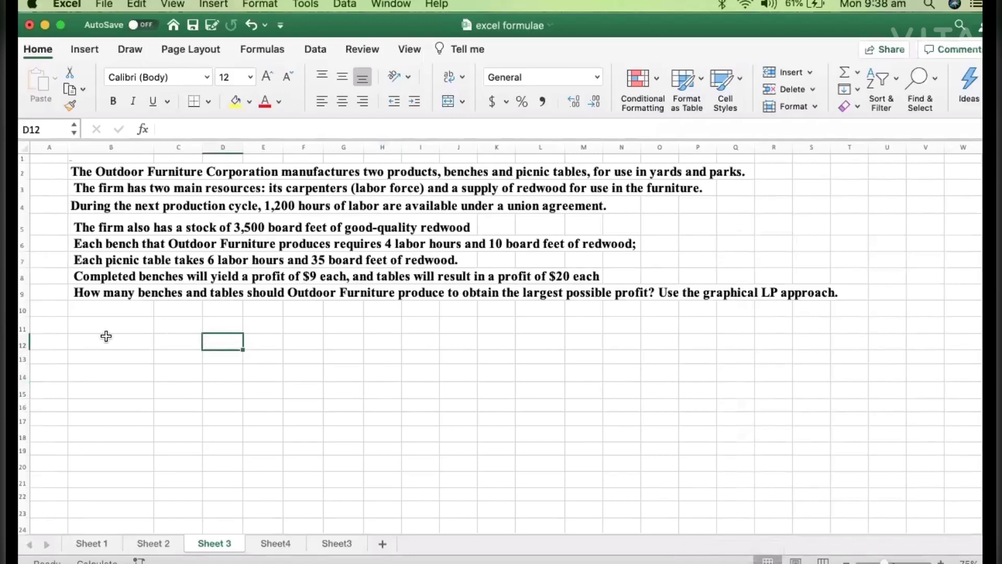
# Review the Outdoor Furniture Corporation problem statement in rows 2 to 9.
pyautogui.click(102, 324)
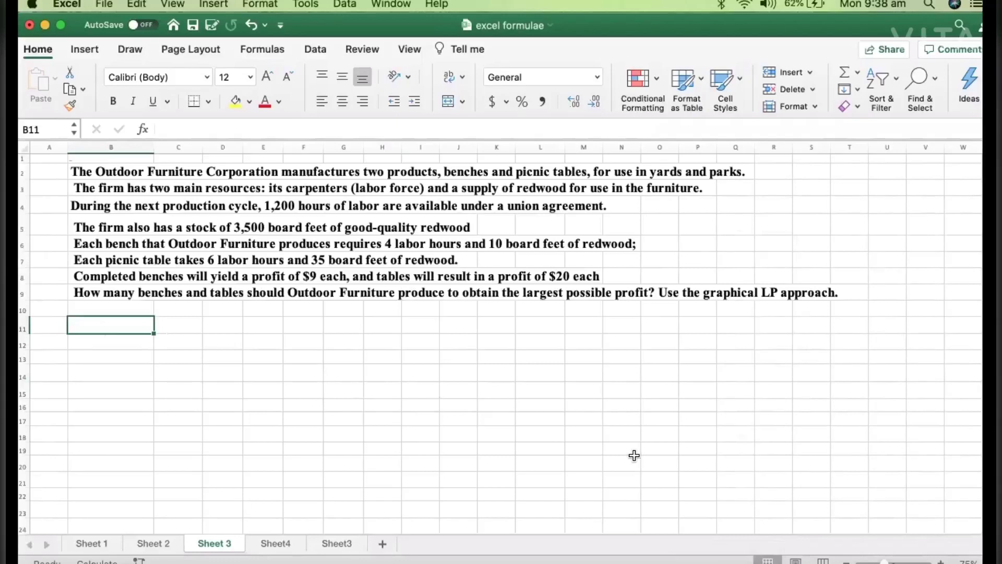
pyautogui.click(538, 418)
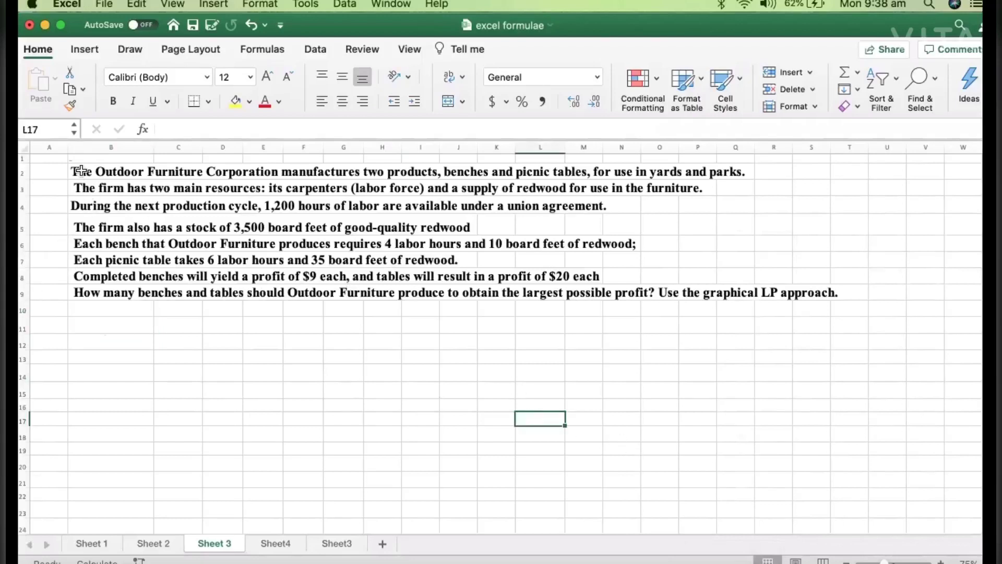
pyautogui.moveTo(76, 172); pyautogui.dragTo(787, 310)
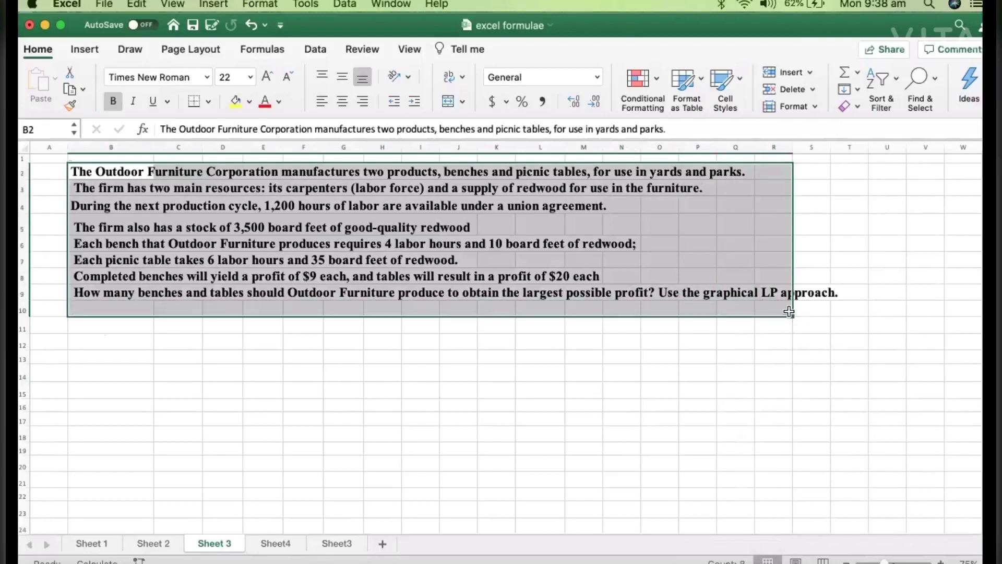
pyautogui.click(535, 292)
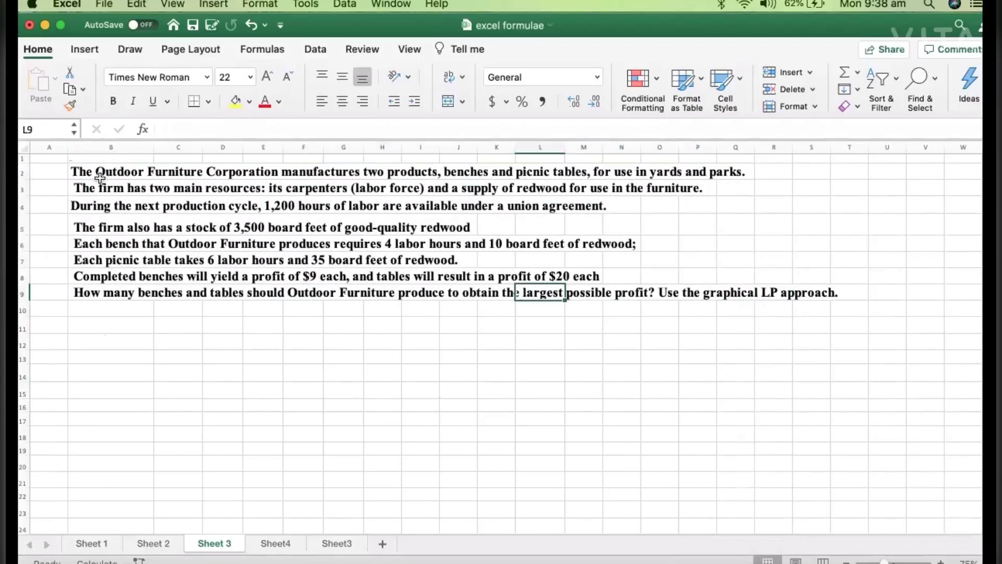
pyautogui.moveTo(99, 171); pyautogui.dragTo(837, 297)
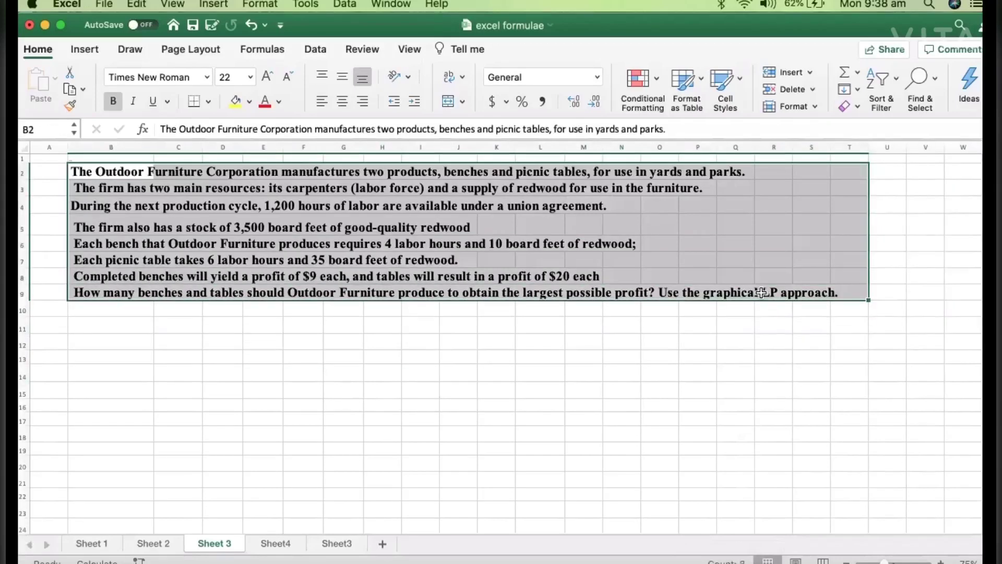
pyautogui.click(763, 292)
pyautogui.click(709, 293)
pyautogui.click(707, 341)
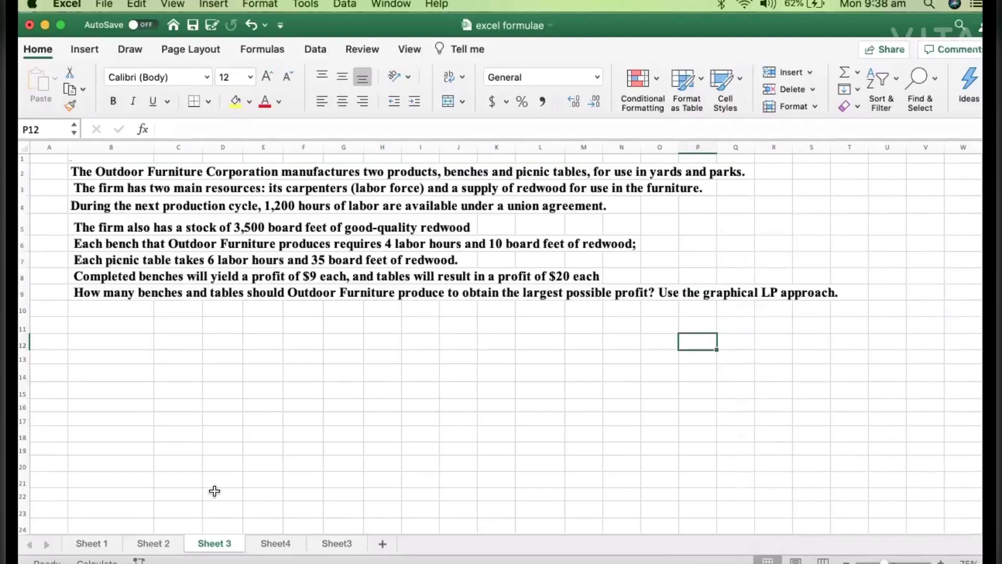
# Examine the solved equations on Sheet 1, including the coefficient, variables, constraints and objective blocks.
pyautogui.click(104, 541)
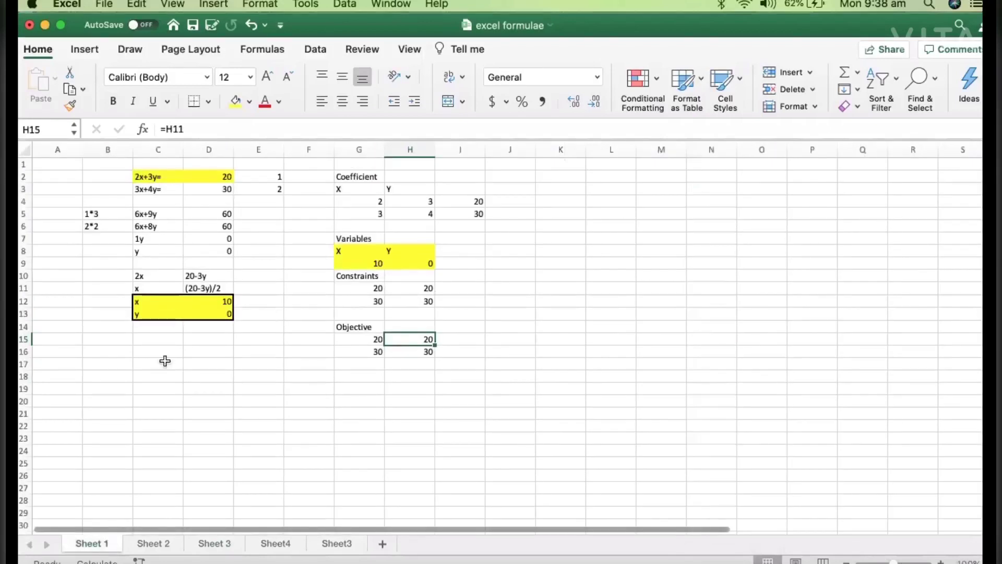
pyautogui.moveTo(95, 165); pyautogui.dragTo(501, 367)
pyautogui.click(142, 178)
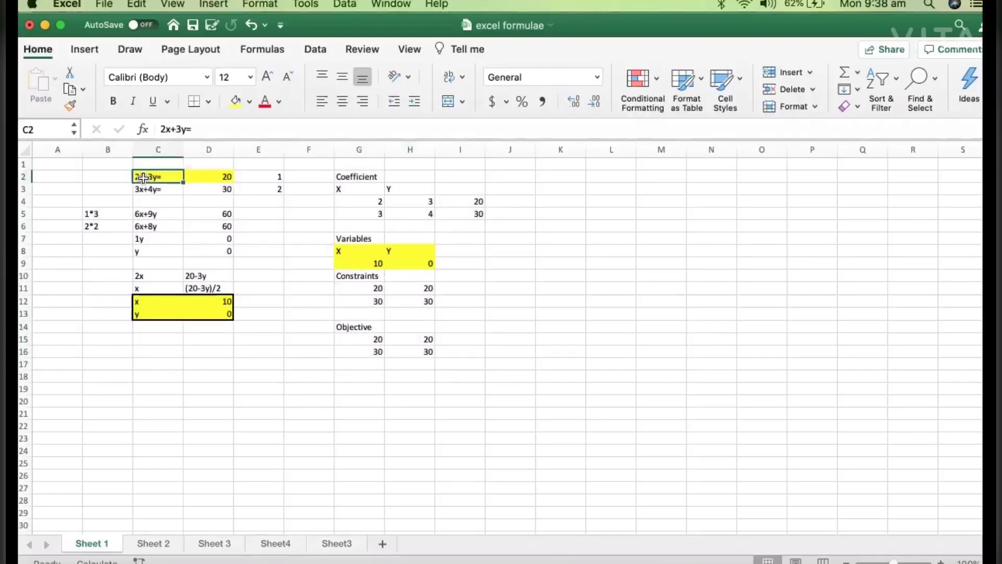
pyautogui.moveTo(142, 178); pyautogui.dragTo(215, 190)
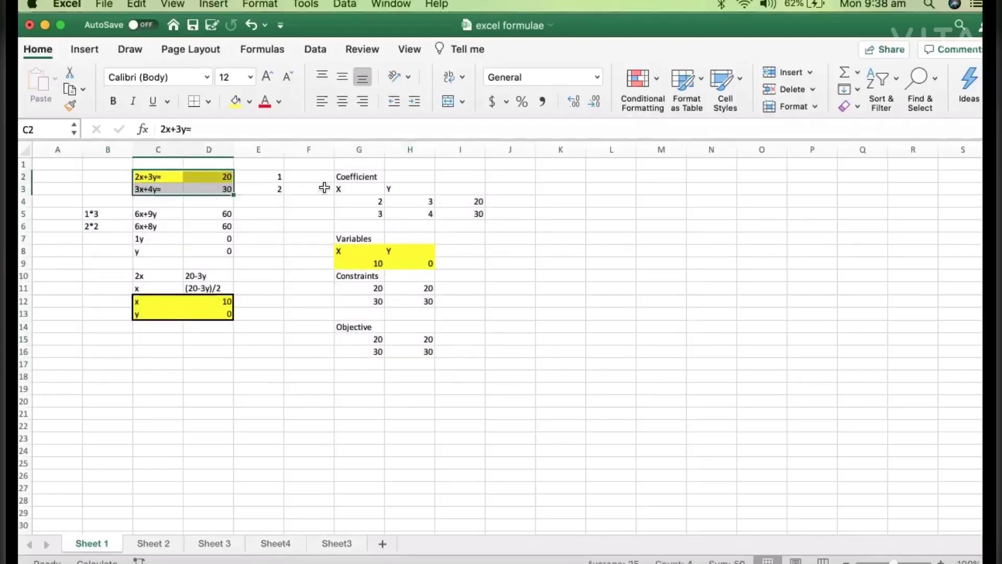
pyautogui.click(343, 179)
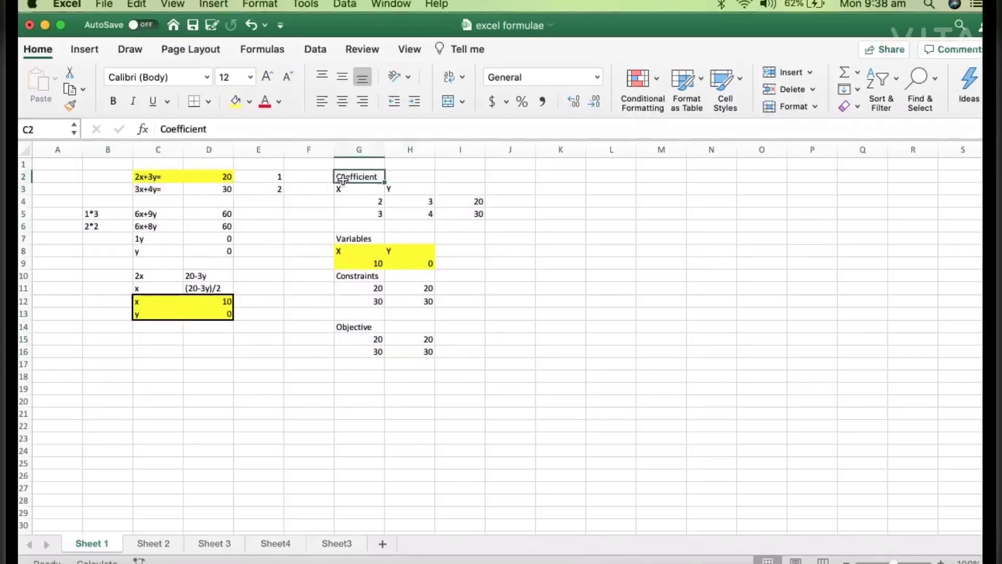
pyautogui.moveTo(343, 178); pyautogui.dragTo(462, 355)
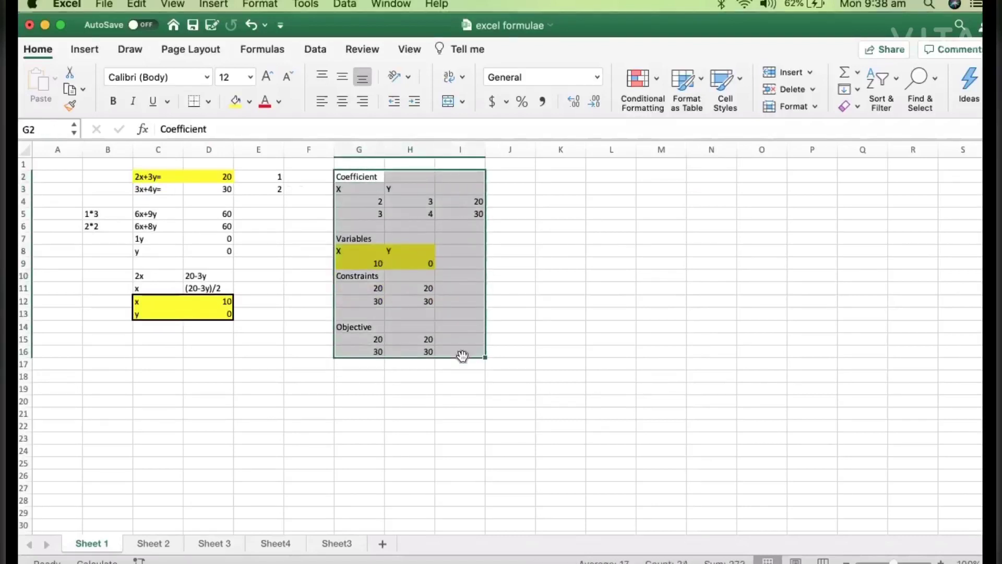
pyautogui.click(559, 313)
pyautogui.click(368, 262)
pyautogui.moveTo(368, 262); pyautogui.dragTo(421, 266)
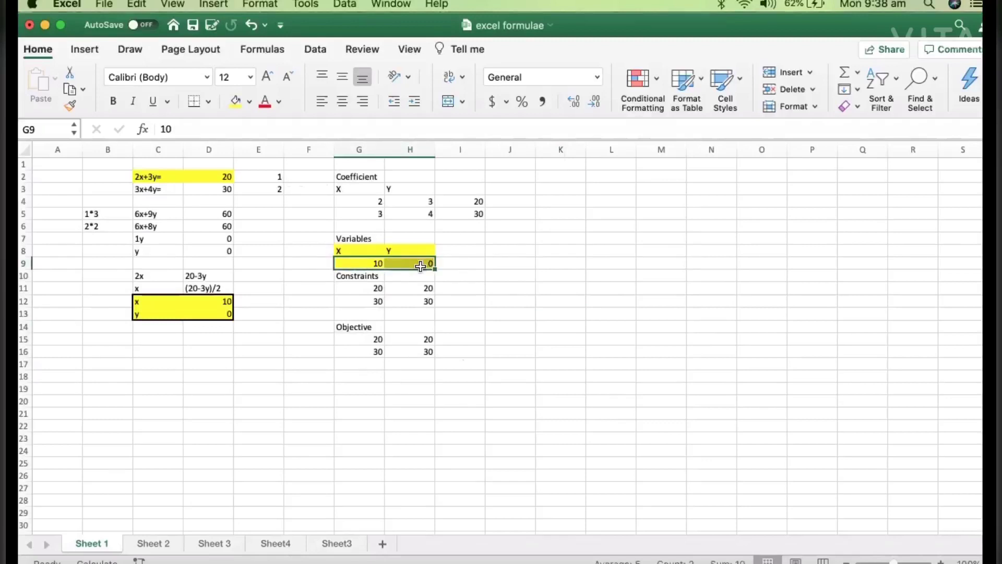
# Check Sheet4 and Sheet3, and return to the problem statement on Sheet 3.
pyautogui.click(285, 544)
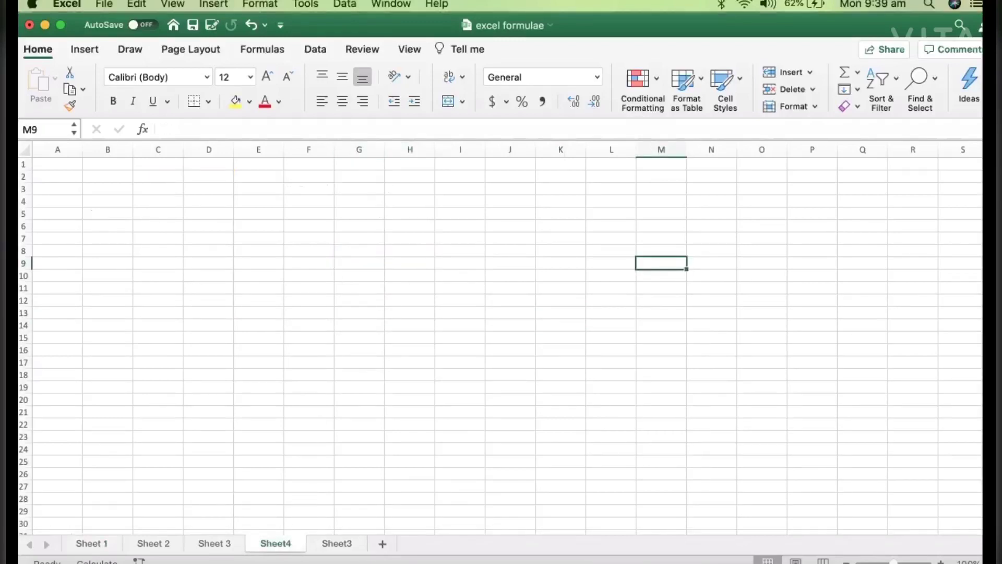
pyautogui.click(337, 543)
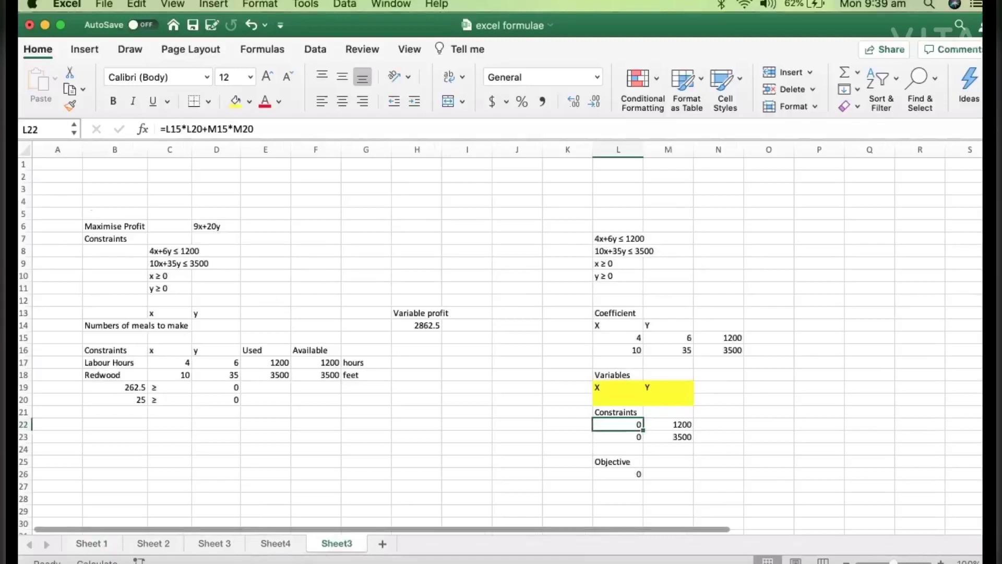
pyautogui.click(214, 543)
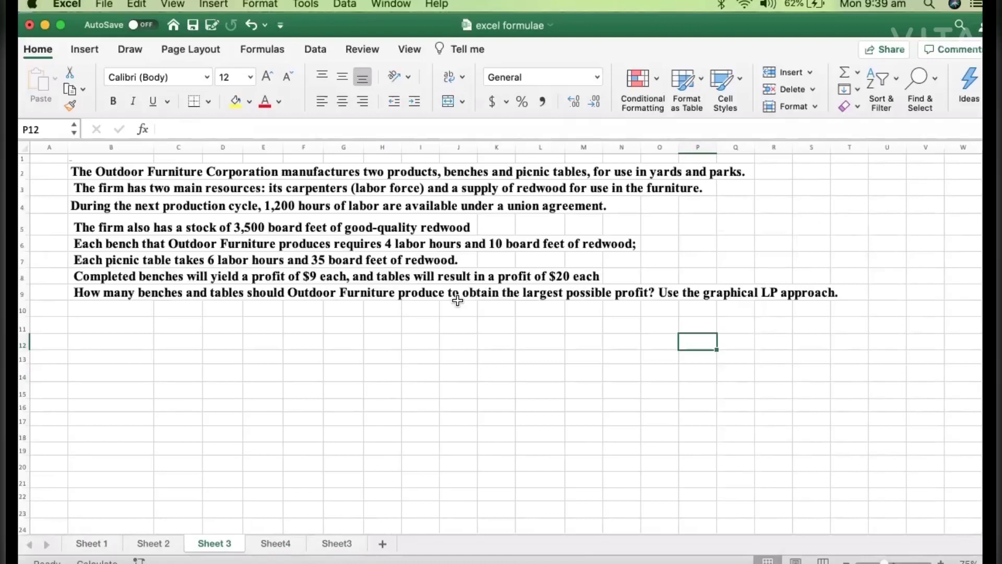
# Enter the product labels Benches in B11 and Tables in B12 below the problem statement.
pyautogui.click(128, 326)
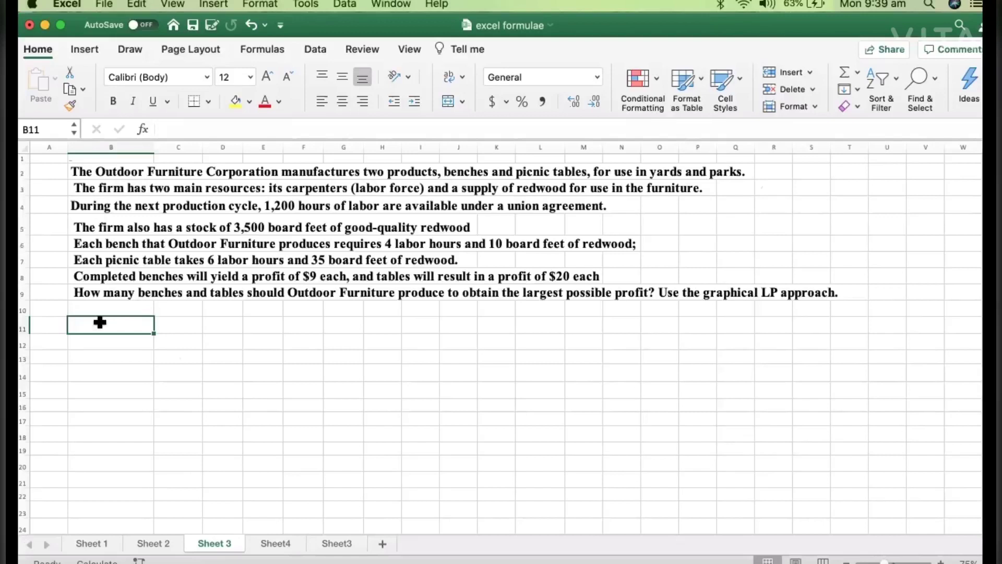
pyautogui.write('Benc')
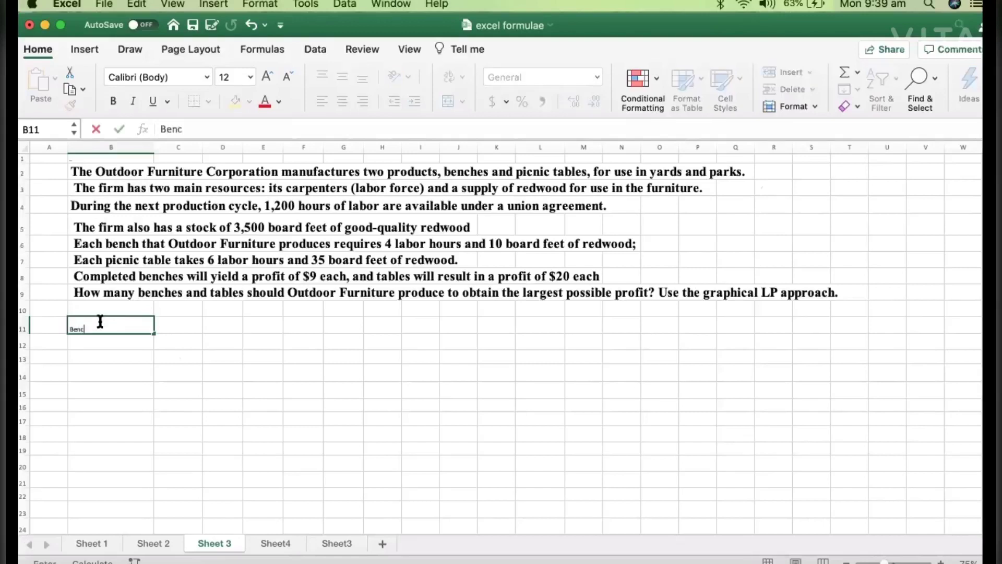
pyautogui.write('hes')
pyautogui.click(132, 371)
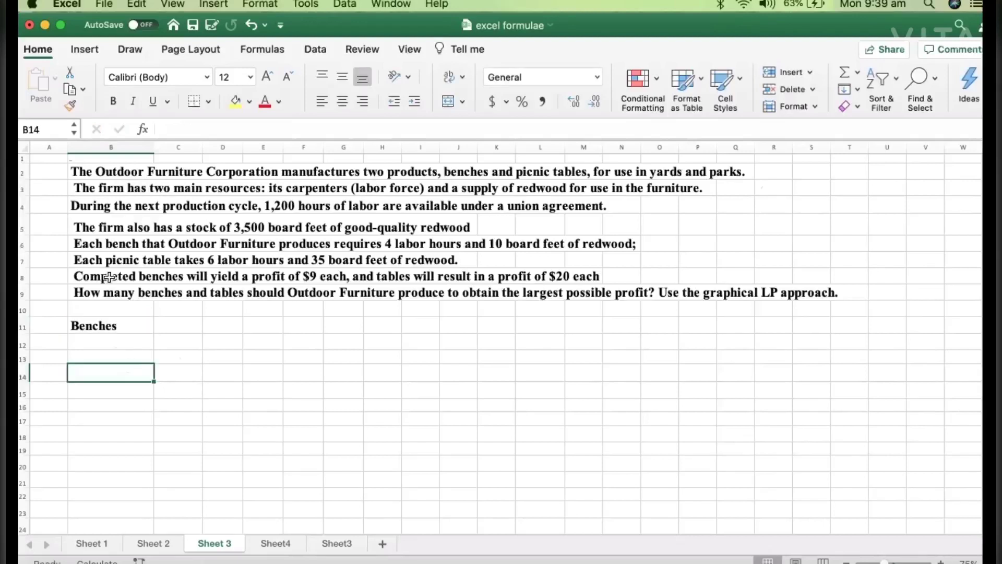
pyautogui.click(167, 323)
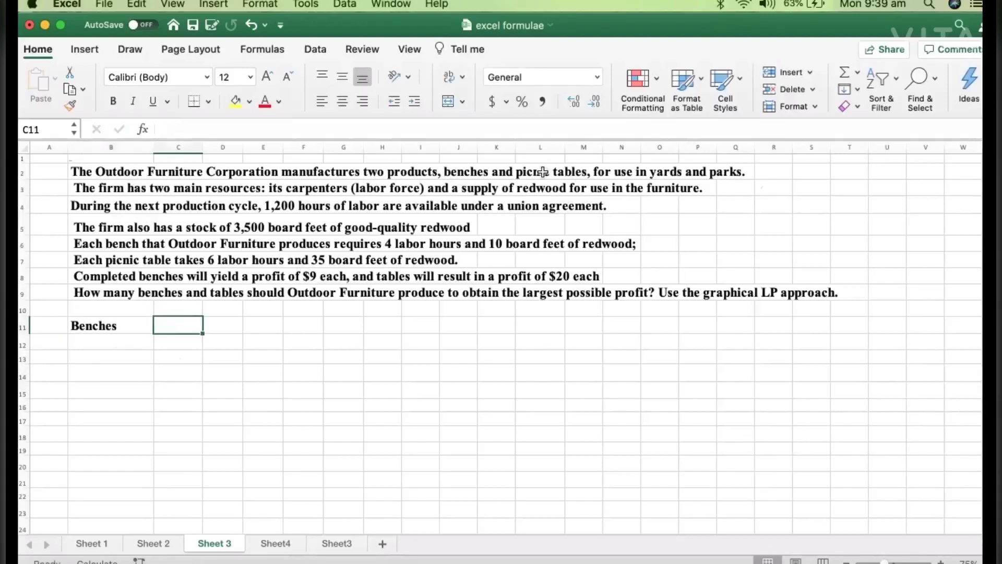
pyautogui.click(99, 339)
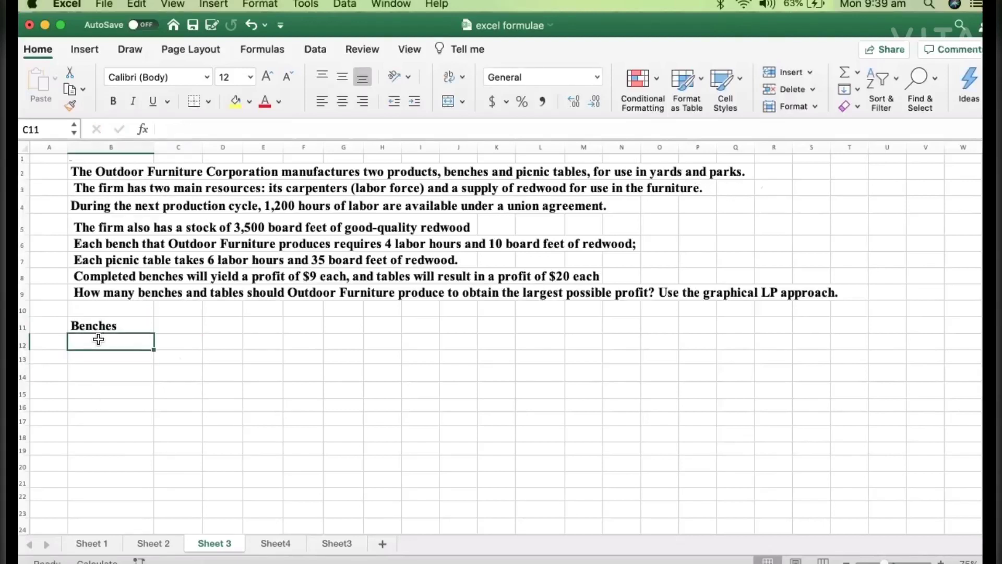
pyautogui.write('Ta')
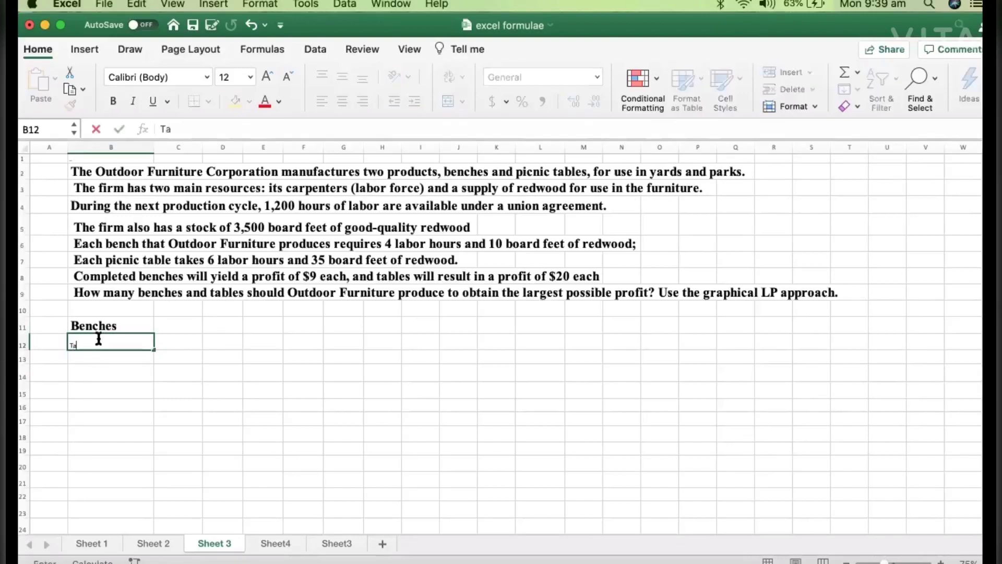
pyautogui.write('bles')
pyautogui.click(197, 420)
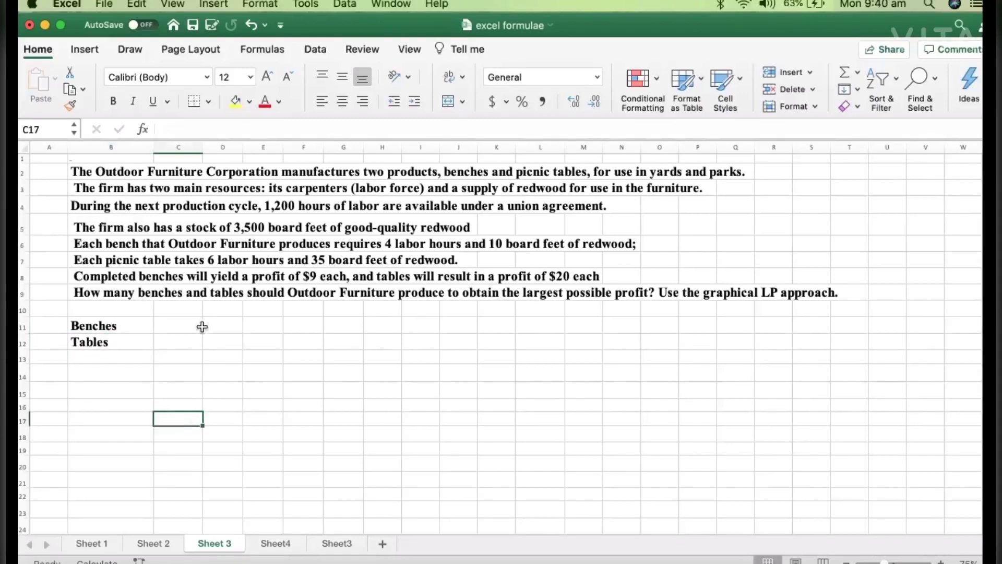
# Enter the variable symbols B in C11 for Benches and T in C12 for Tables.
pyautogui.click(182, 324)
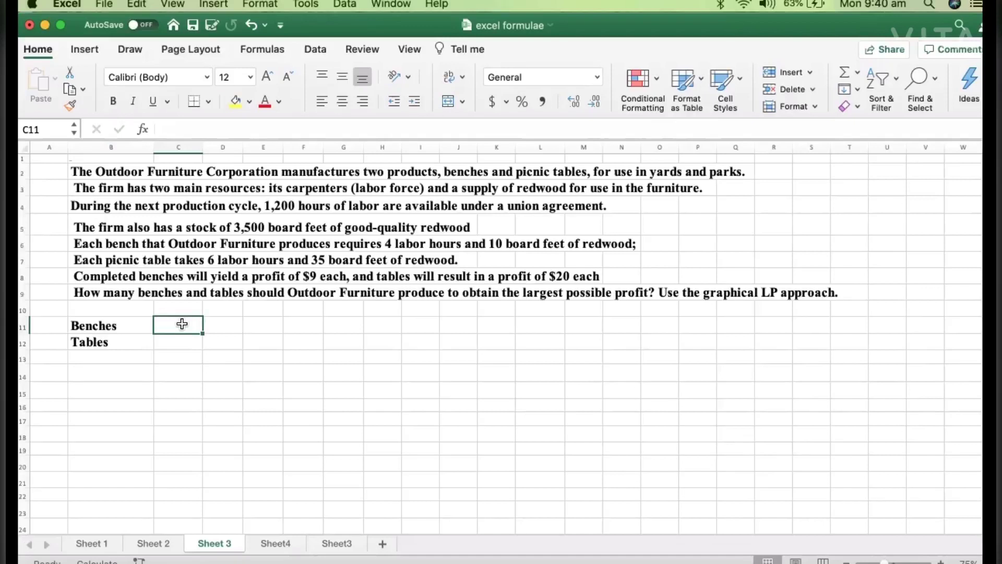
pyautogui.write('8')
pyautogui.click(181, 345)
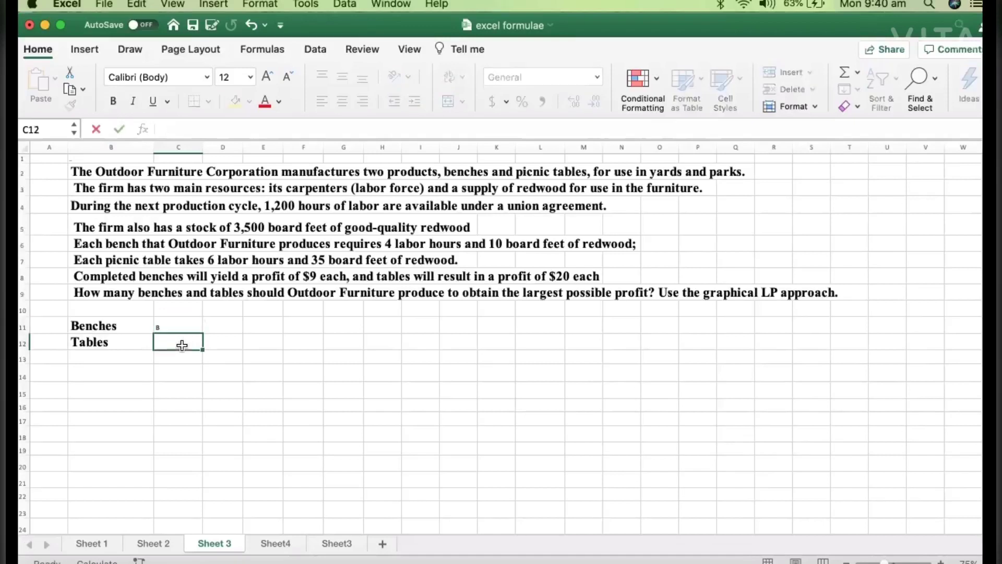
pyautogui.write('1')
pyautogui.click(237, 403)
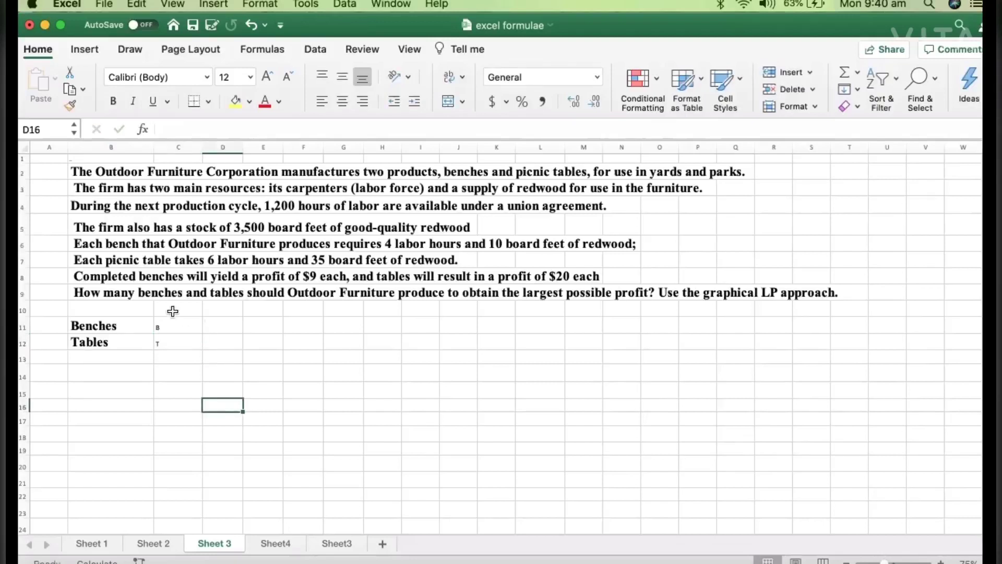
# Format the symbols in C11:C12 as bold Times New Roman at size 20.
pyautogui.moveTo(164, 328); pyautogui.dragTo(178, 345)
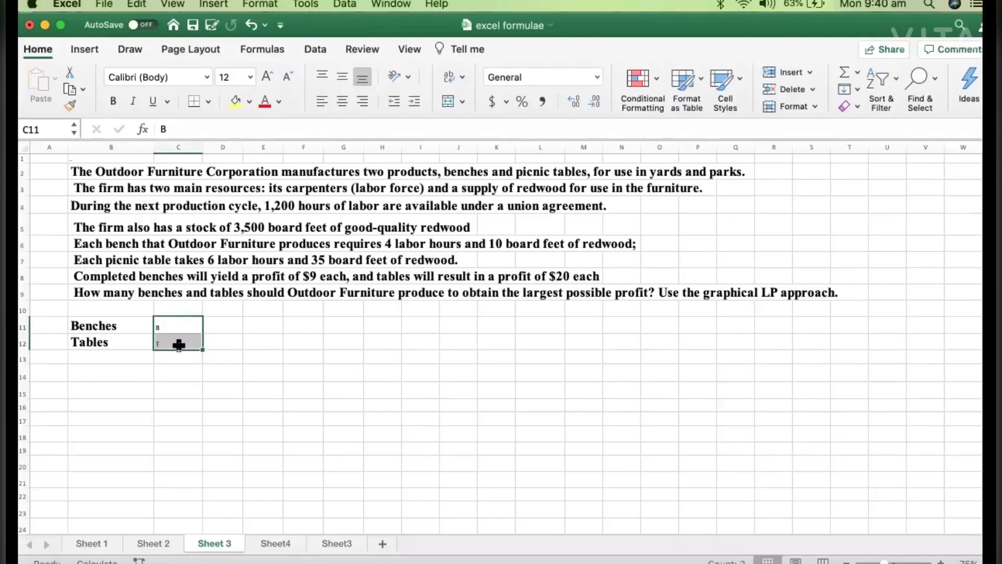
pyautogui.click(247, 78)
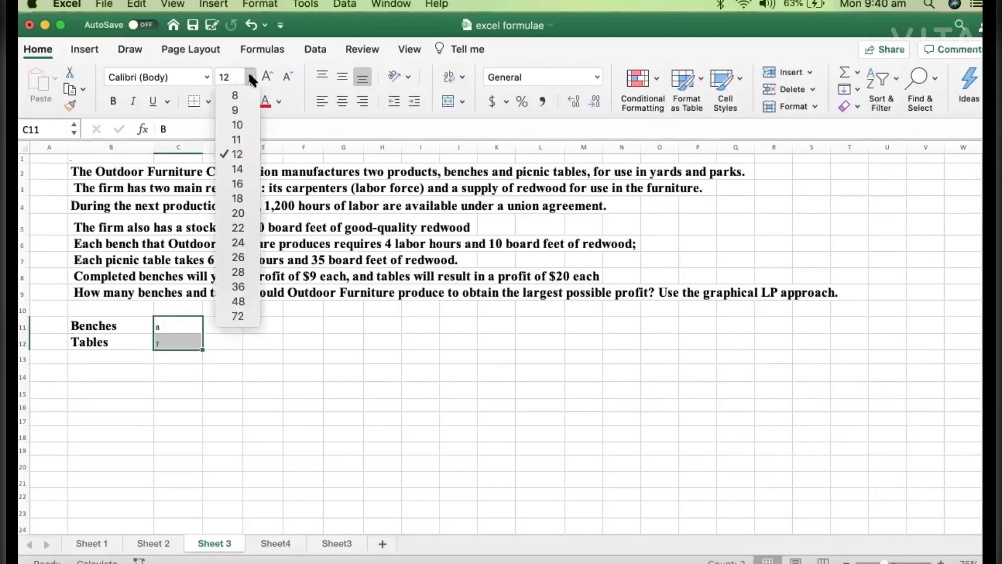
pyautogui.click(240, 213)
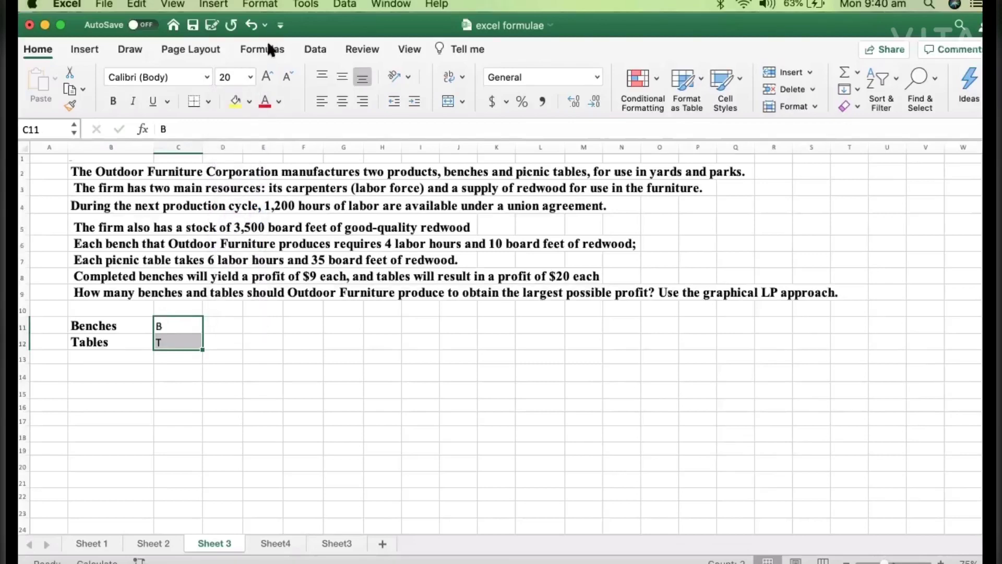
pyautogui.click(207, 73)
pyautogui.click(197, 197)
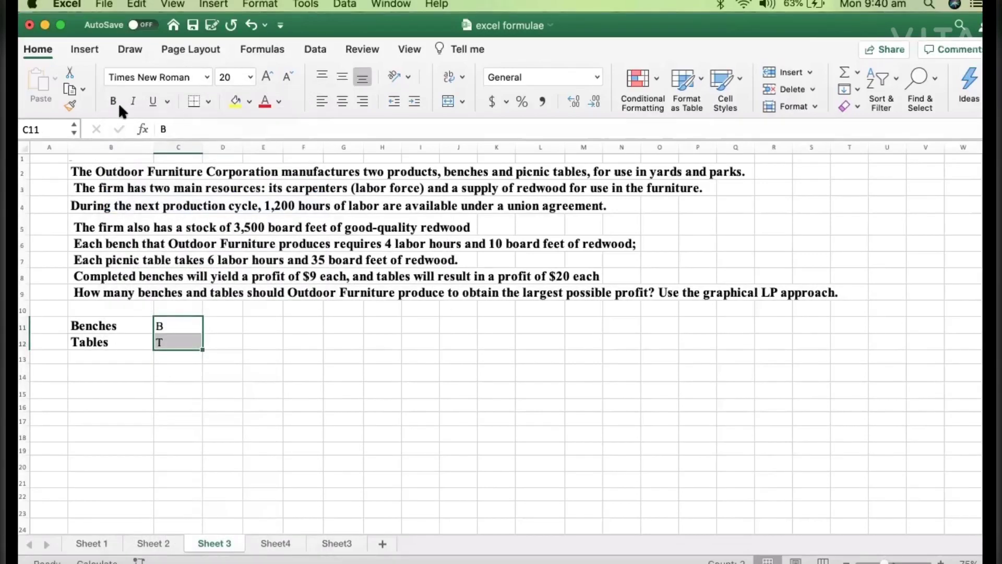
pyautogui.click(112, 100)
pyautogui.click(302, 374)
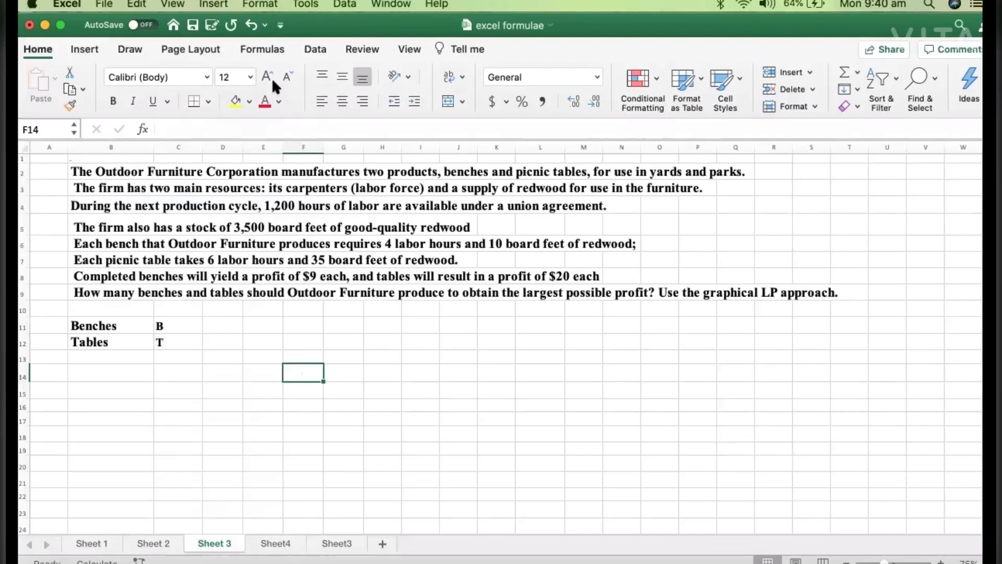
pyautogui.click(222, 342)
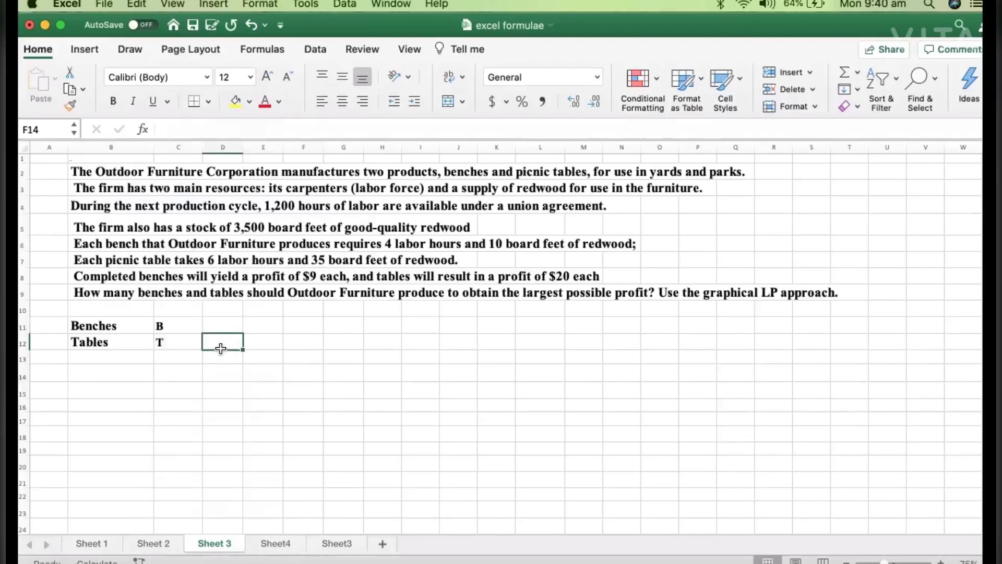
pyautogui.click(250, 76)
pyautogui.click(252, 225)
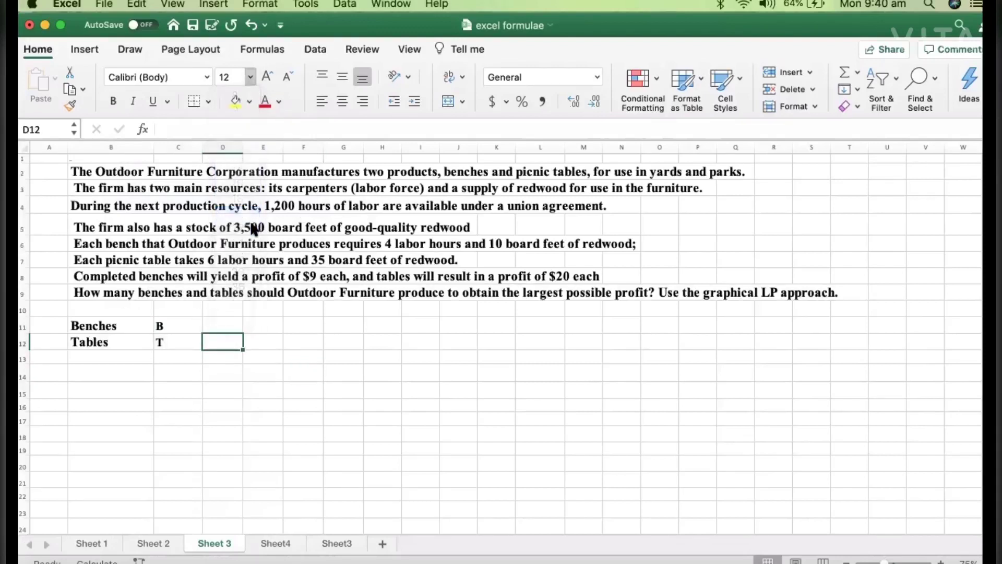
pyautogui.click(291, 358)
# Format the blank cells B13:V40 below the product labels as Times New Roman at size 20.
pyautogui.click(114, 365)
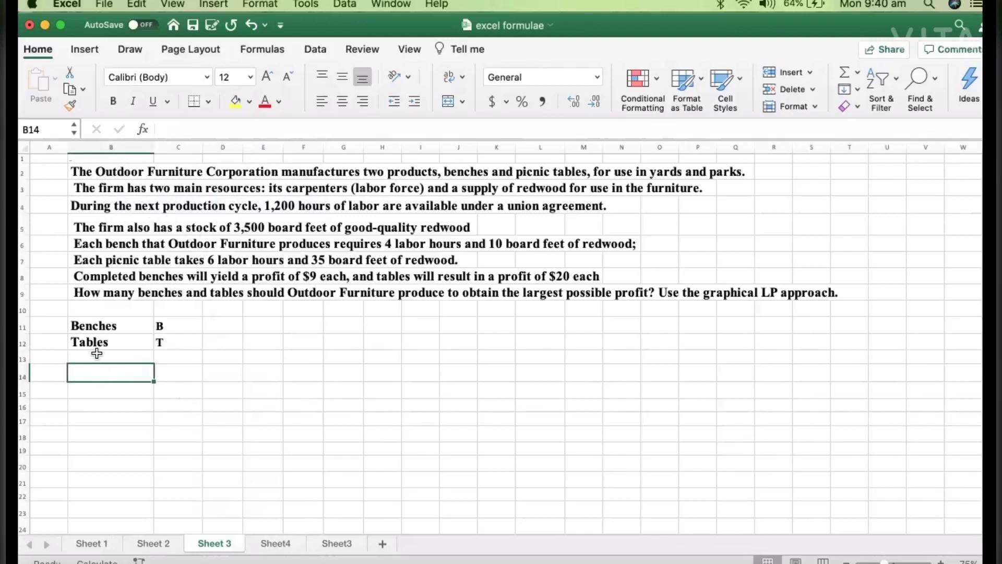
pyautogui.click(128, 359)
pyautogui.moveTo(128, 359); pyautogui.dragTo(911, 458)
pyautogui.click(251, 73)
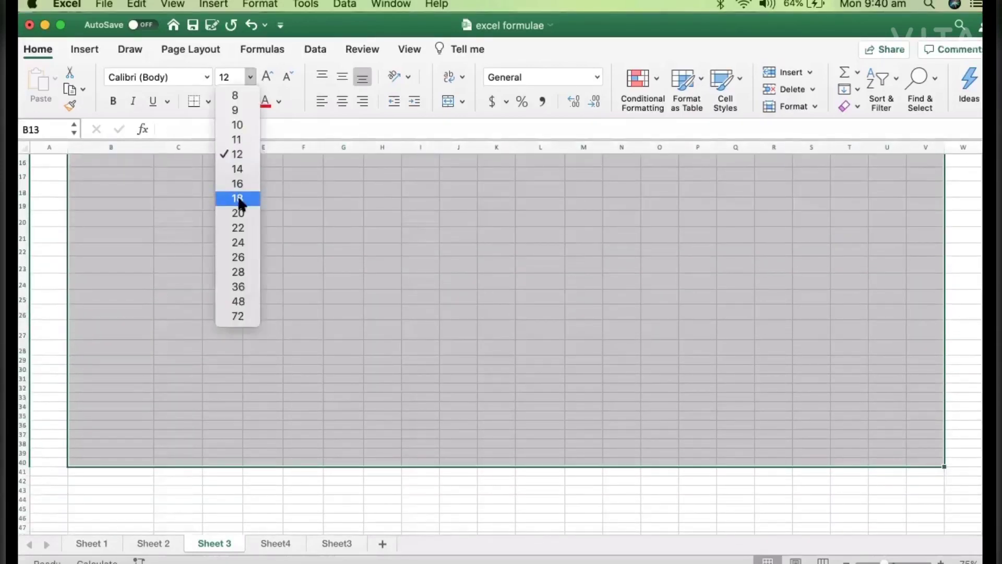
pyautogui.click(238, 214)
pyautogui.click(207, 76)
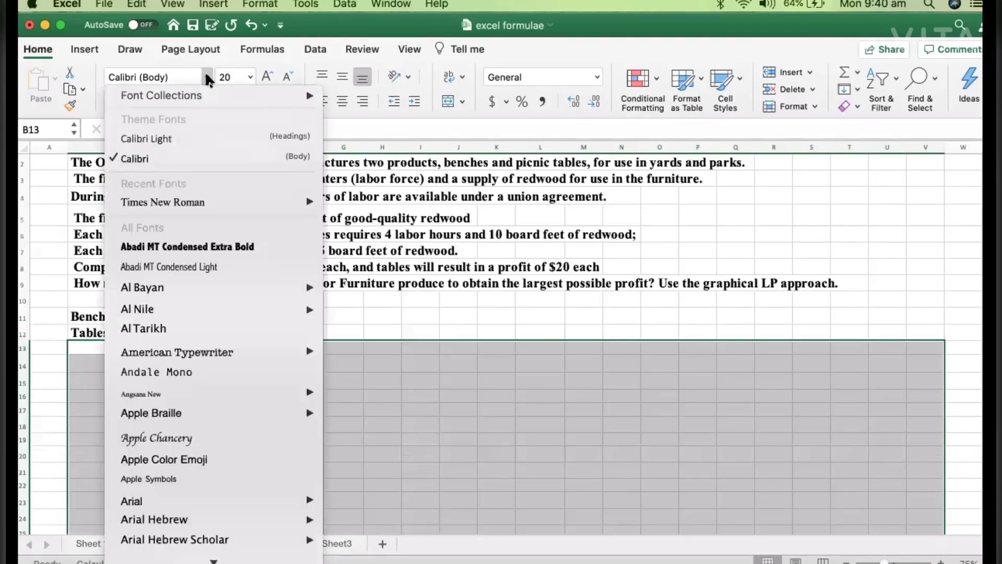
pyautogui.click(209, 203)
pyautogui.click(286, 301)
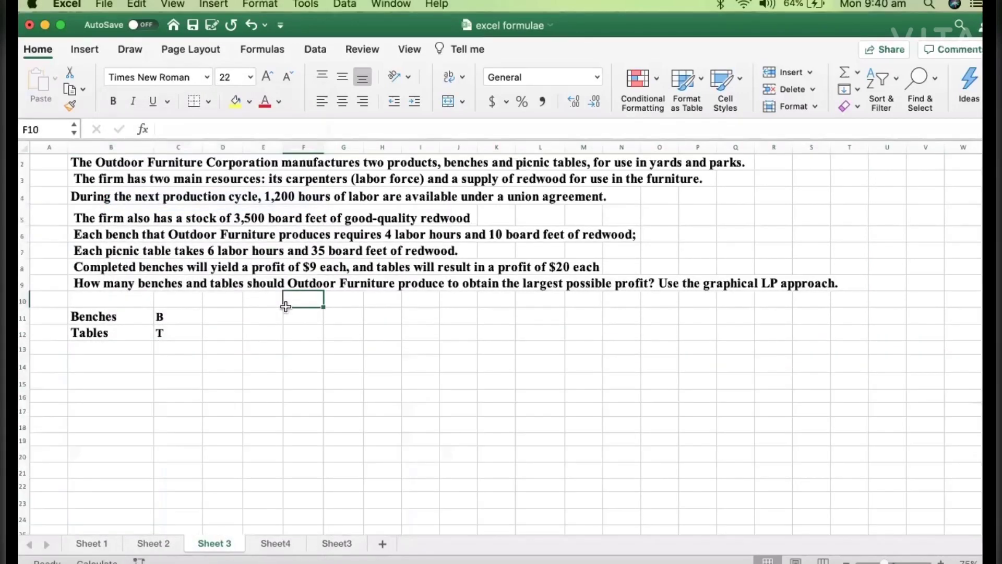
pyautogui.click(216, 441)
pyautogui.click(327, 457)
pyautogui.click(139, 406)
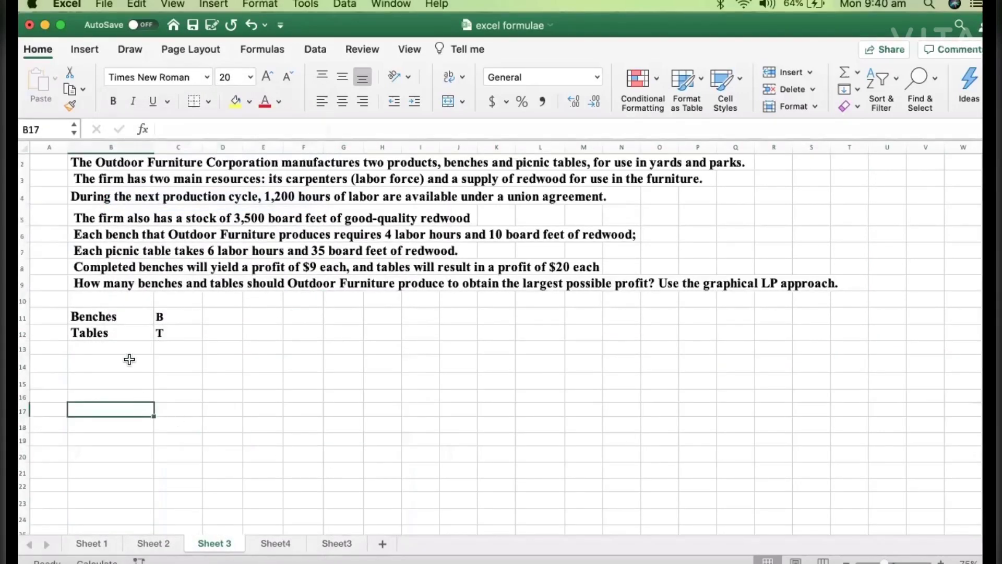
# Enter the heading Constraints in B14 below the product labels.
pyautogui.click(130, 360)
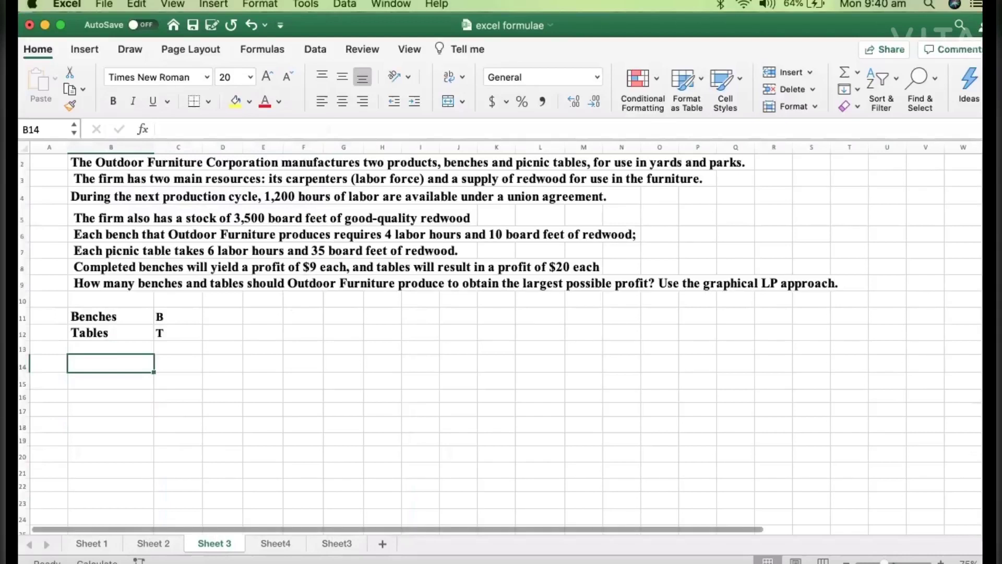
pyautogui.scroll(1, 501, 345)
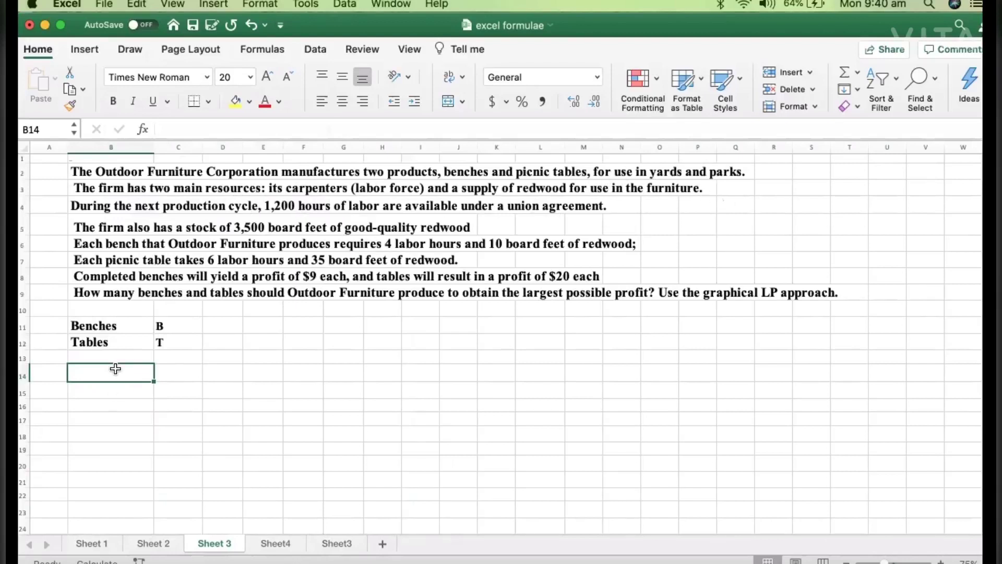
pyautogui.write('Constra')
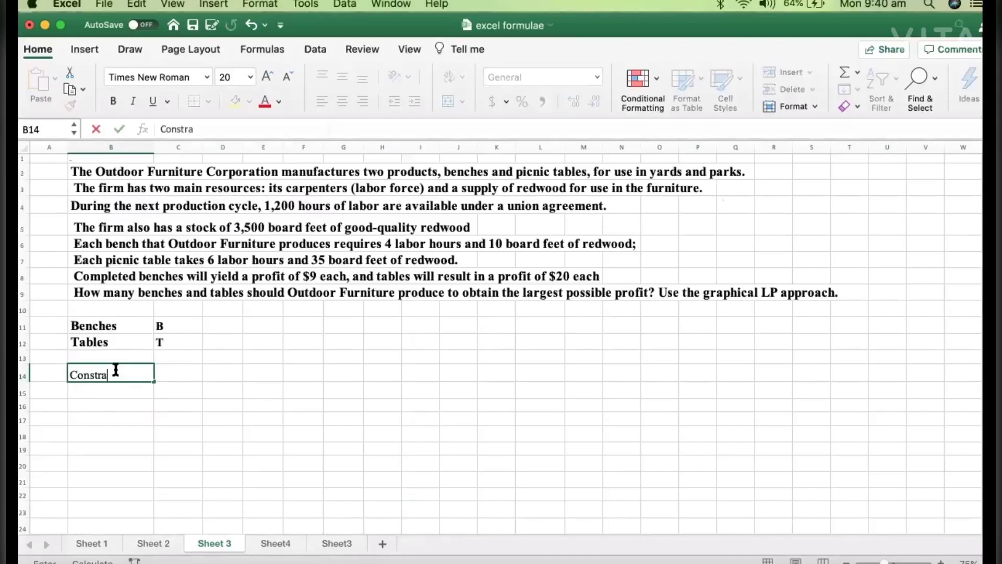
pyautogui.write('ints')
pyautogui.press('Return')
pyautogui.click(125, 375)
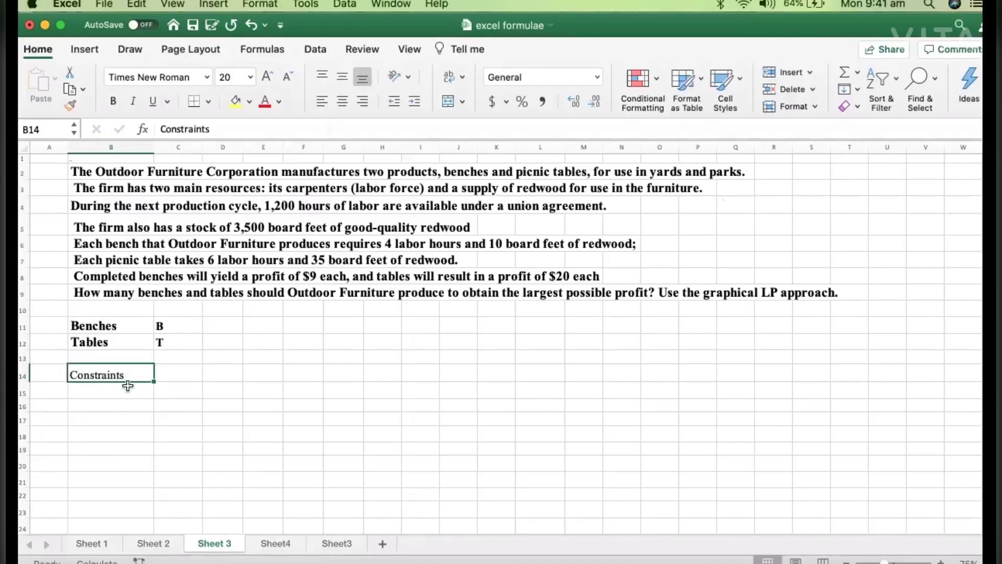
# Enter the resource labels Labour force in B15 and Redwood in B16 under the Constraints heading.
pyautogui.click(129, 391)
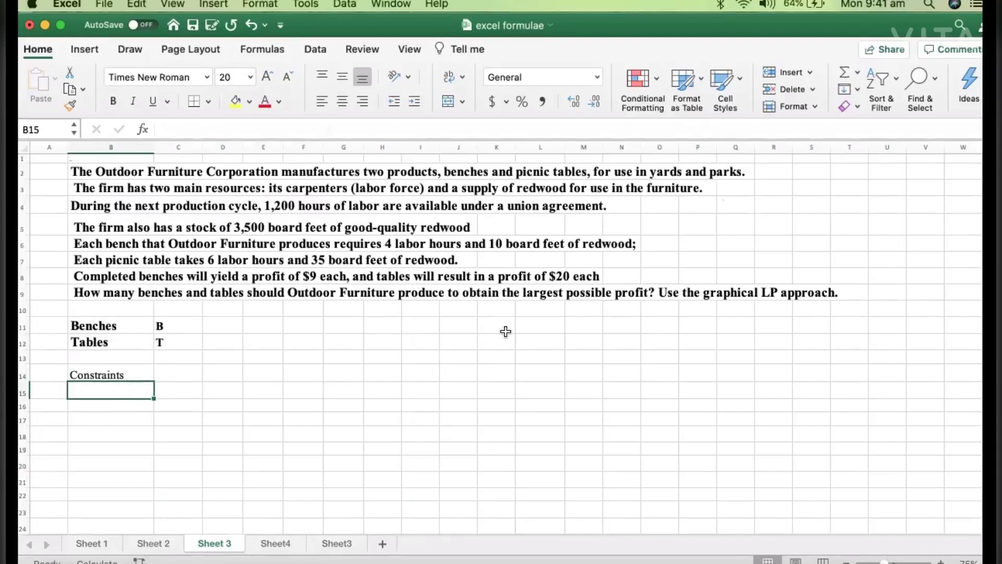
pyautogui.write('Labour force')
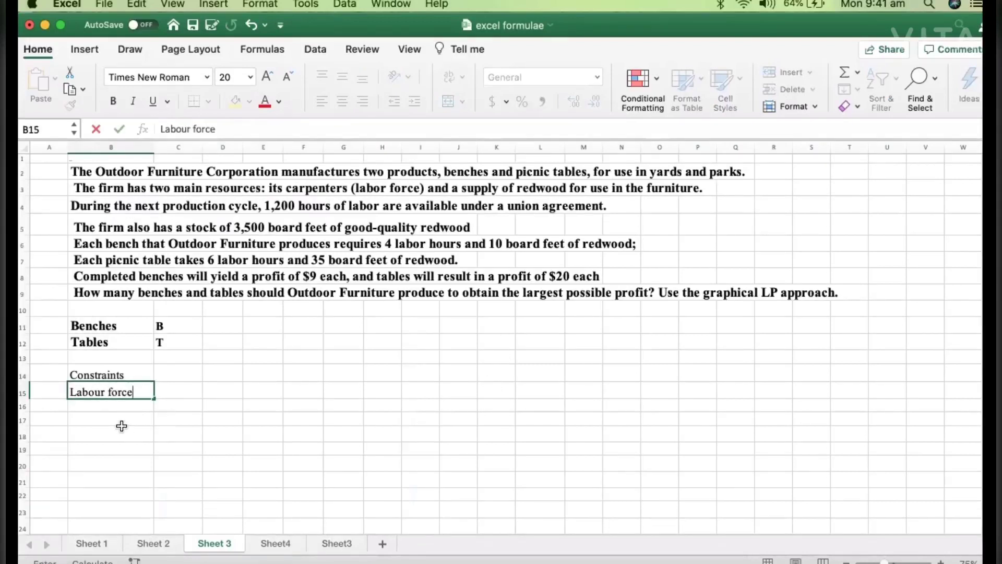
pyautogui.click(117, 408)
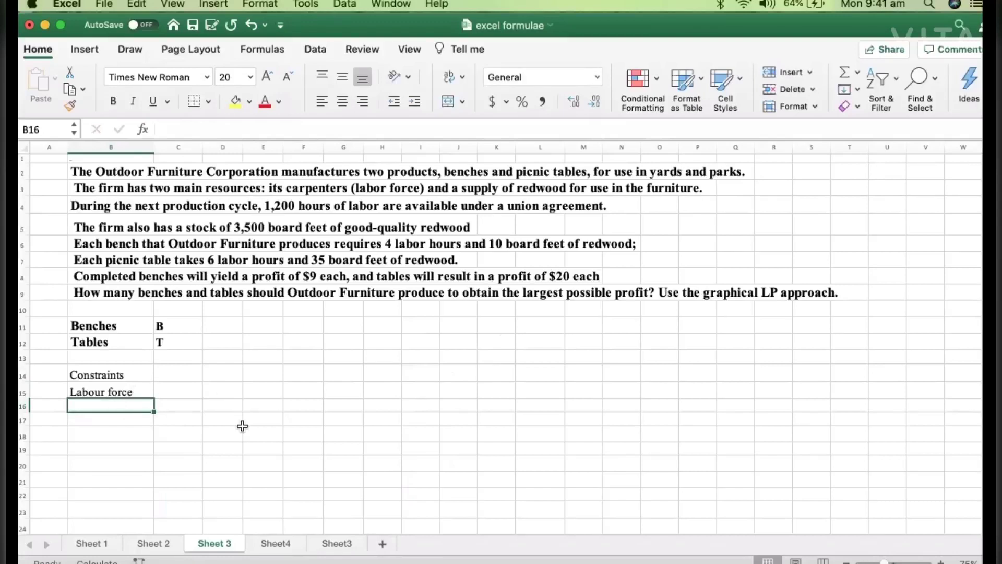
pyautogui.write('Redw')
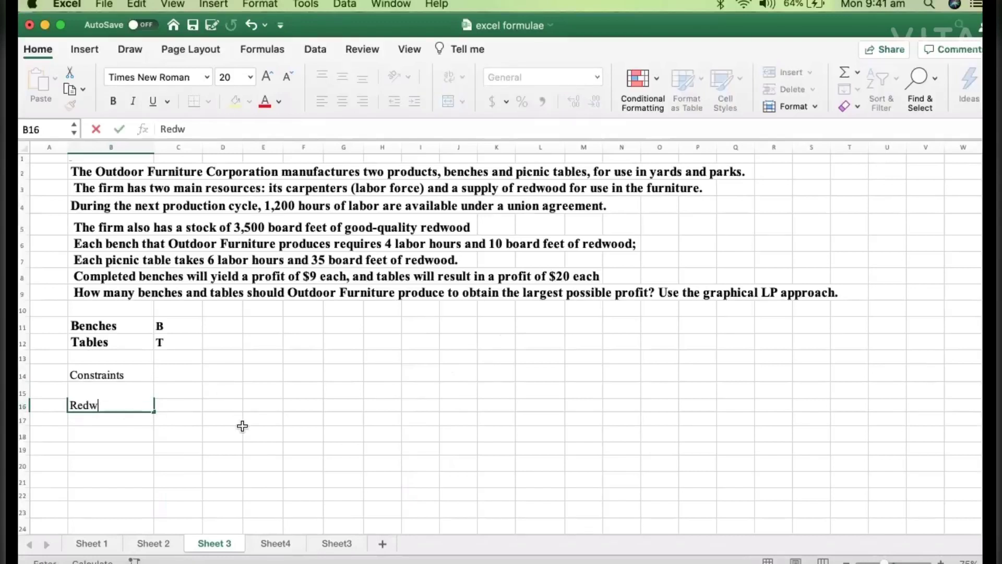
pyautogui.write('ood')
pyautogui.click(267, 462)
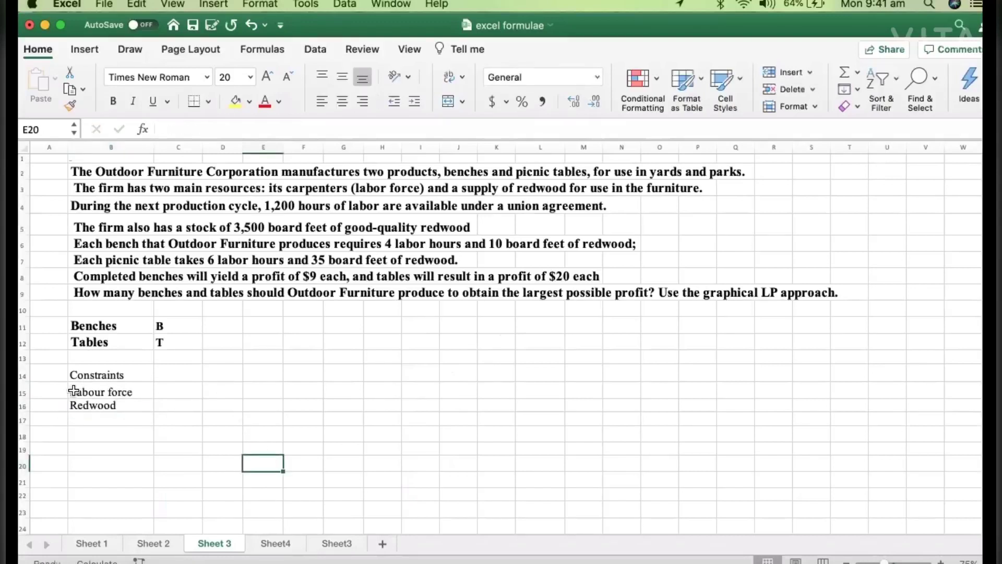
# Make the Constraints heading in B14 bold.
pyautogui.moveTo(73, 391); pyautogui.dragTo(135, 405)
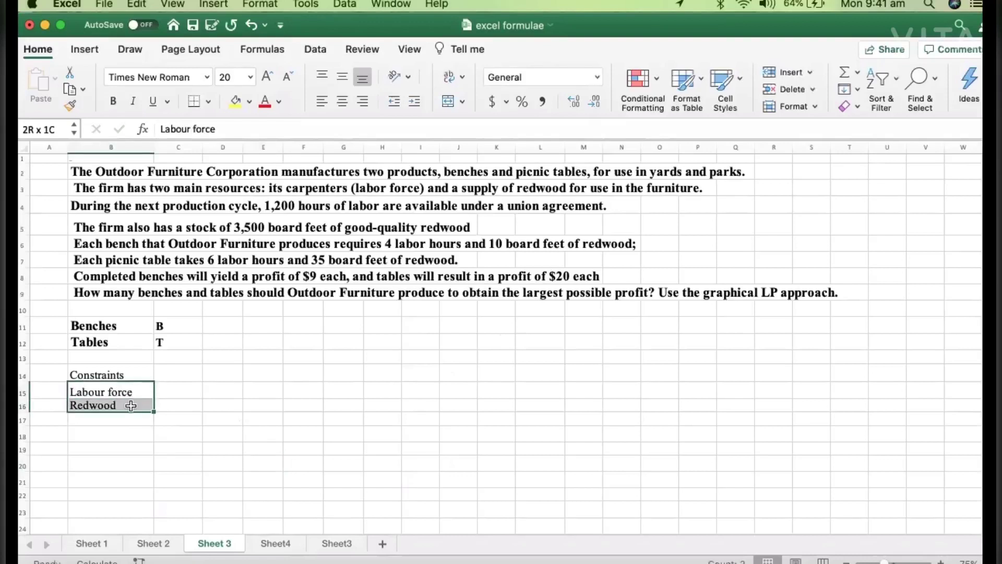
pyautogui.click(128, 206)
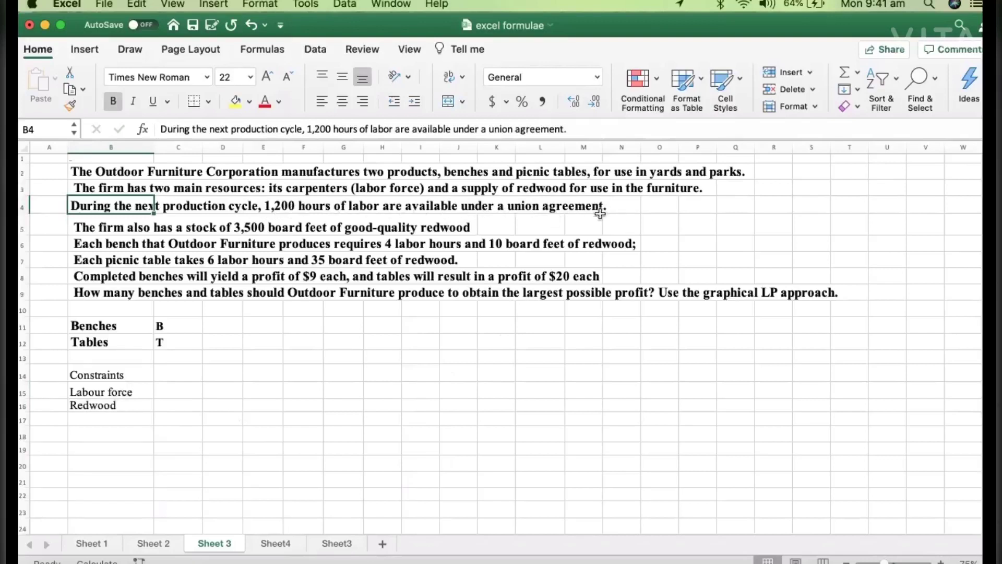
pyautogui.click(64, 372)
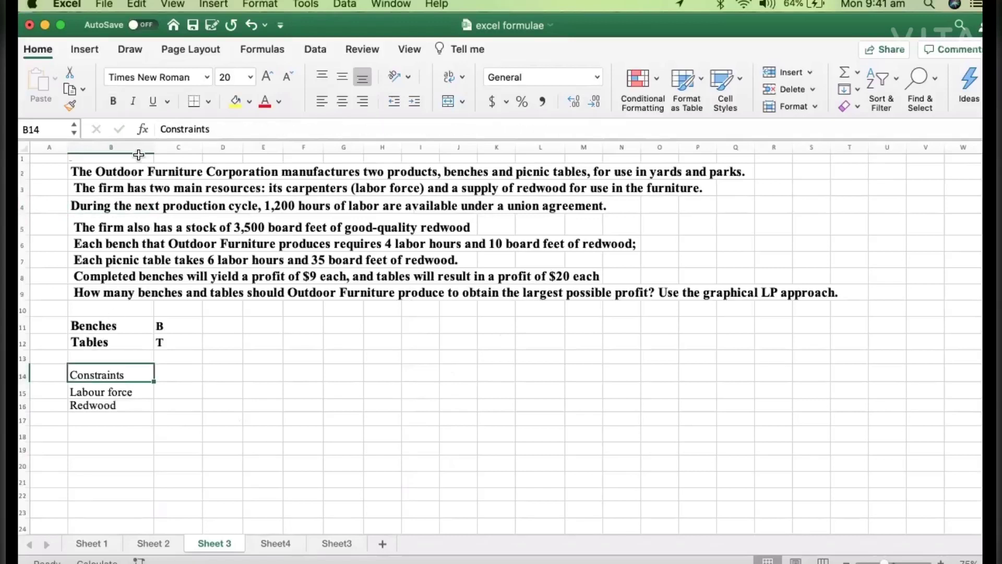
pyautogui.click(112, 102)
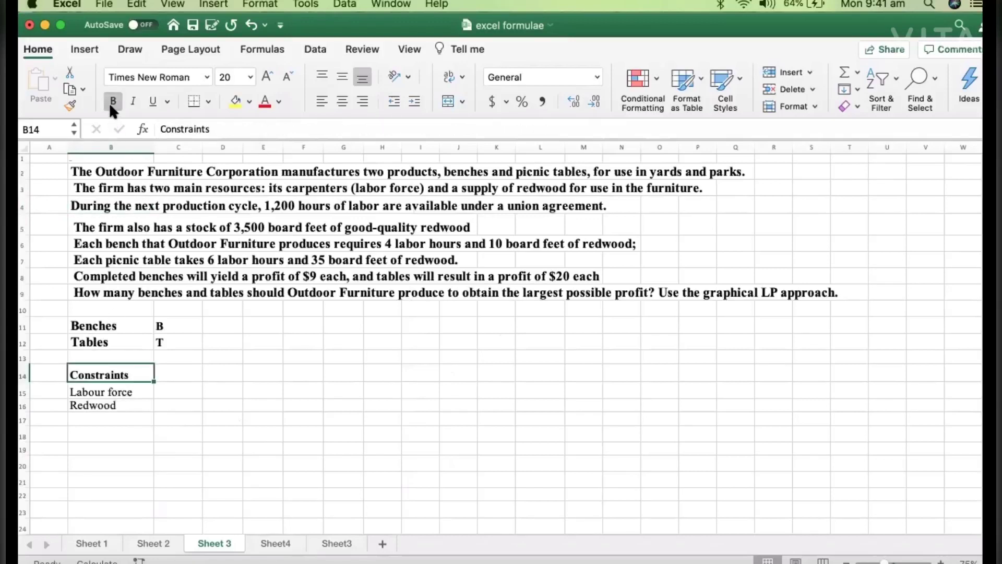
# Enter the labour force limit as 1200 in C15 with the unit hrs in D15.
pyautogui.click(178, 389)
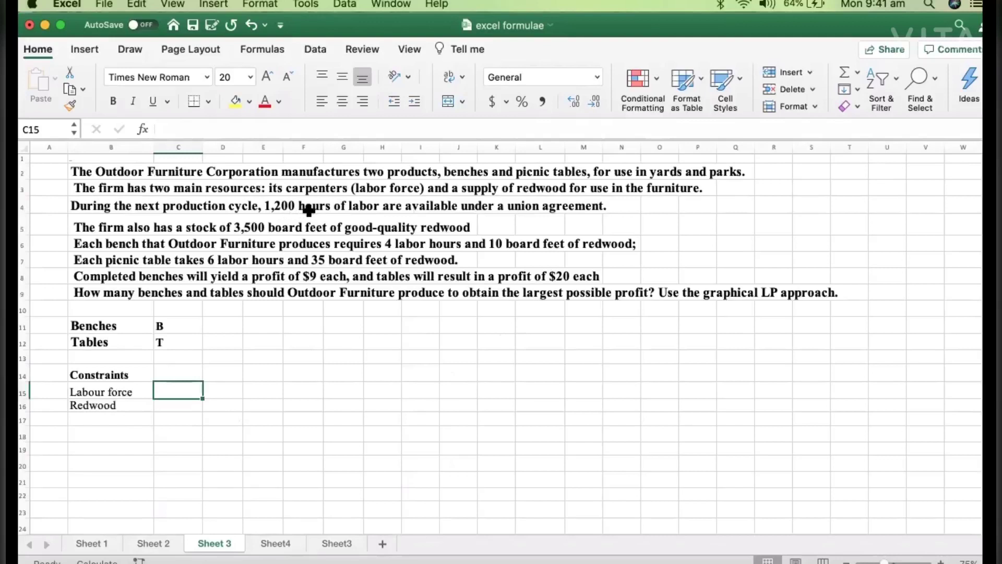
pyautogui.write('1200')
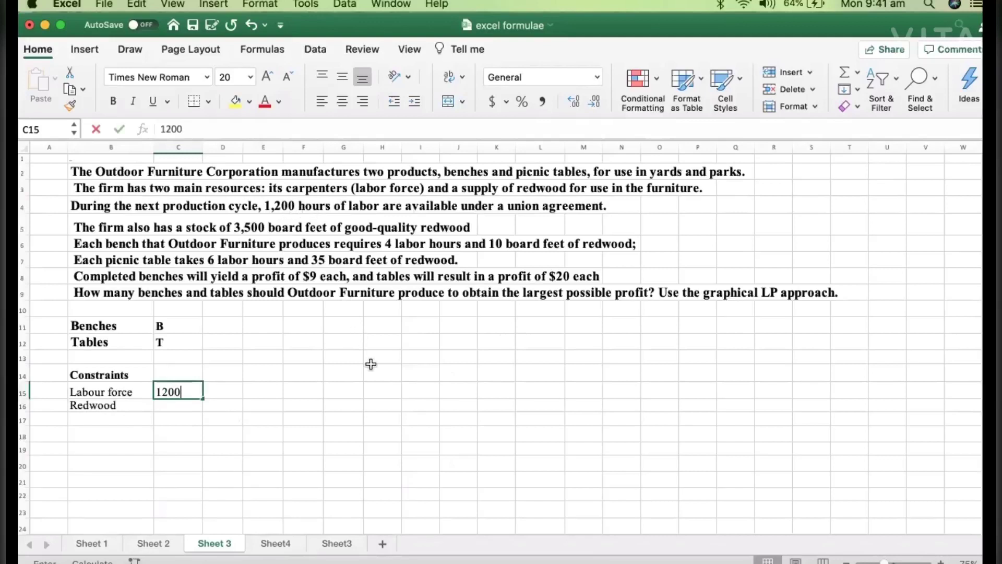
pyautogui.click(224, 389)
pyautogui.write('hrs')
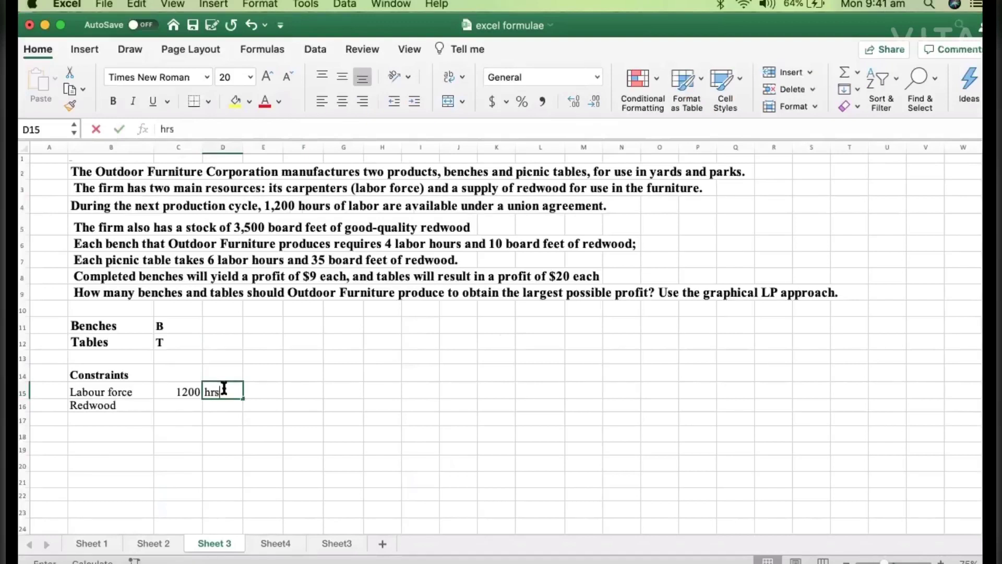
# Enter the redwood limit as 3500 in C16 with the unit feet in D16.
pyautogui.click(176, 407)
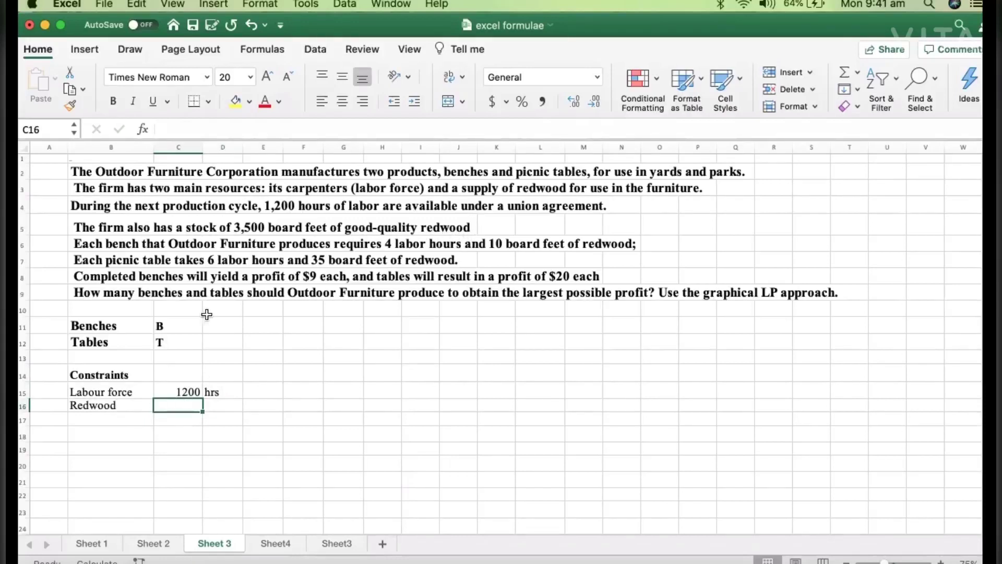
pyautogui.write('35')
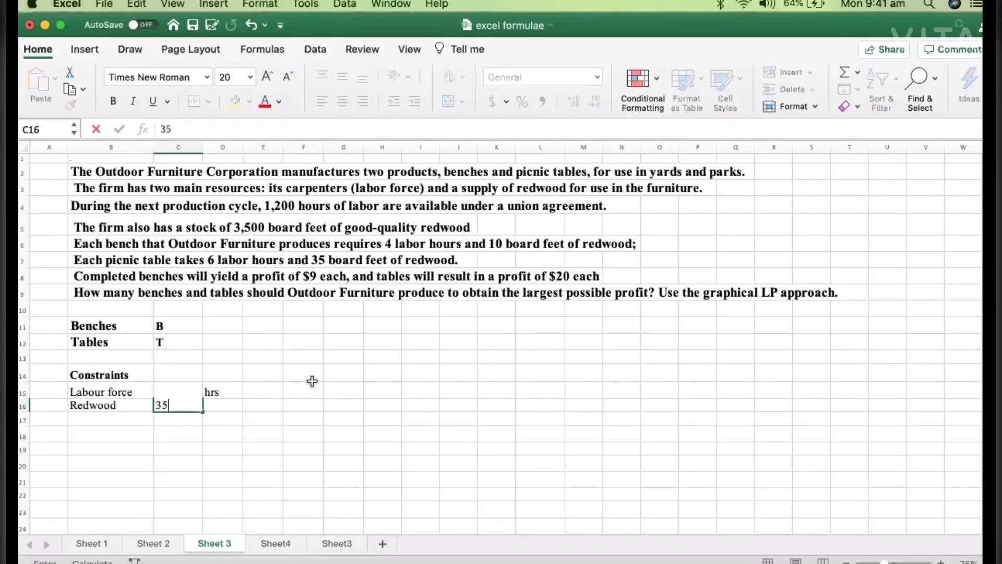
pyautogui.write('00')
pyautogui.click(233, 405)
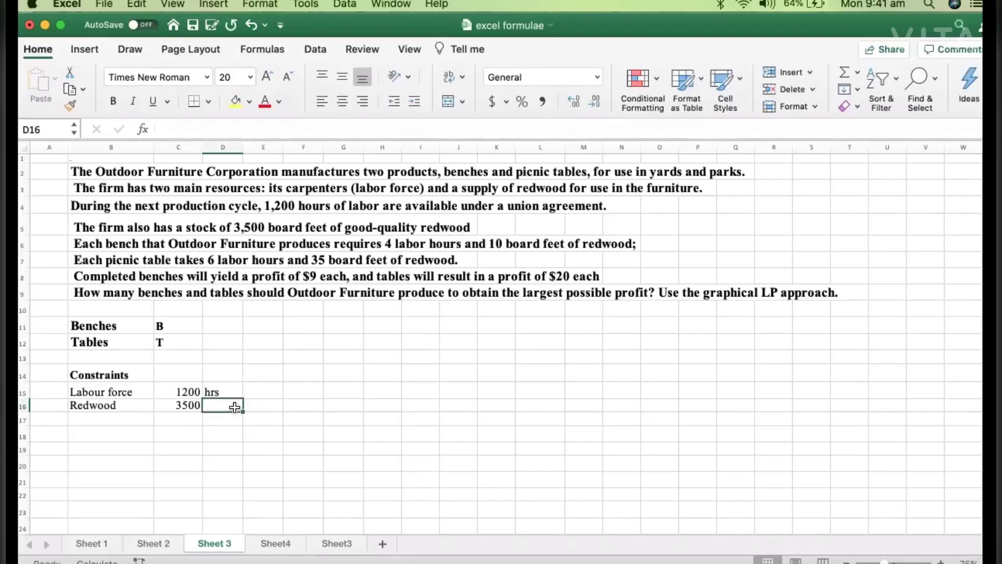
pyautogui.write('feet')
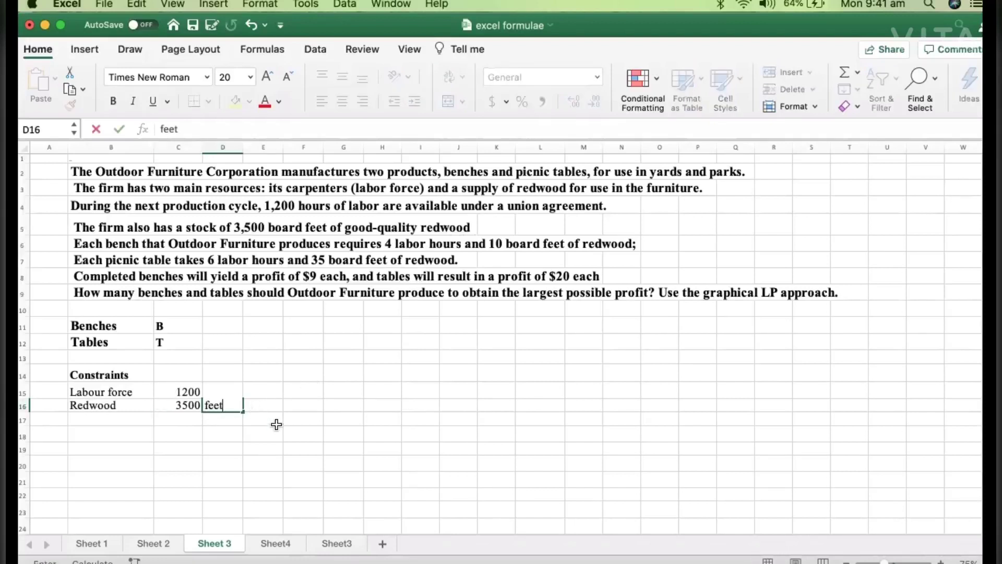
pyautogui.click(276, 429)
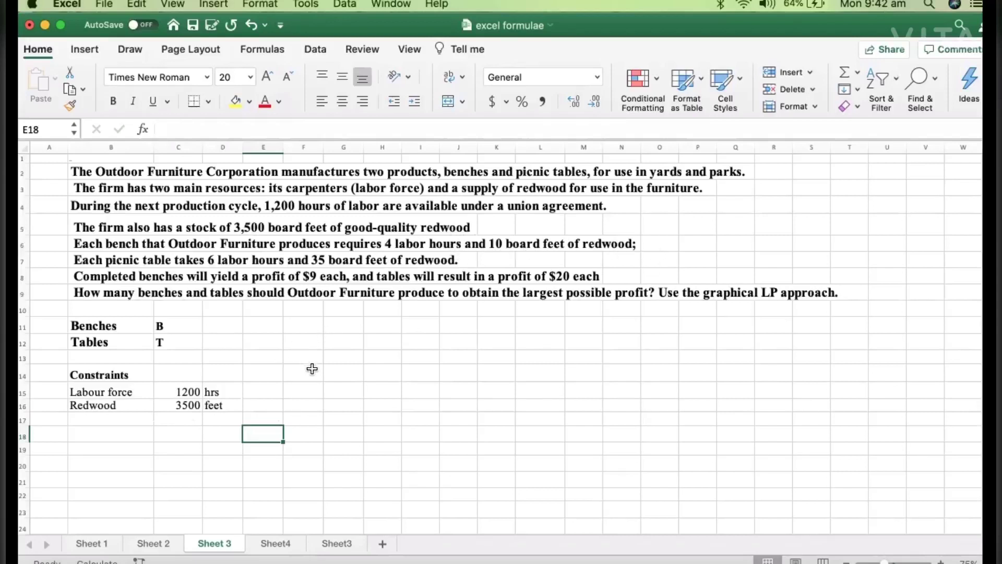
# Enter the label Bench in G14 and its resource requirement 4l+10r in H14.
pyautogui.click(339, 367)
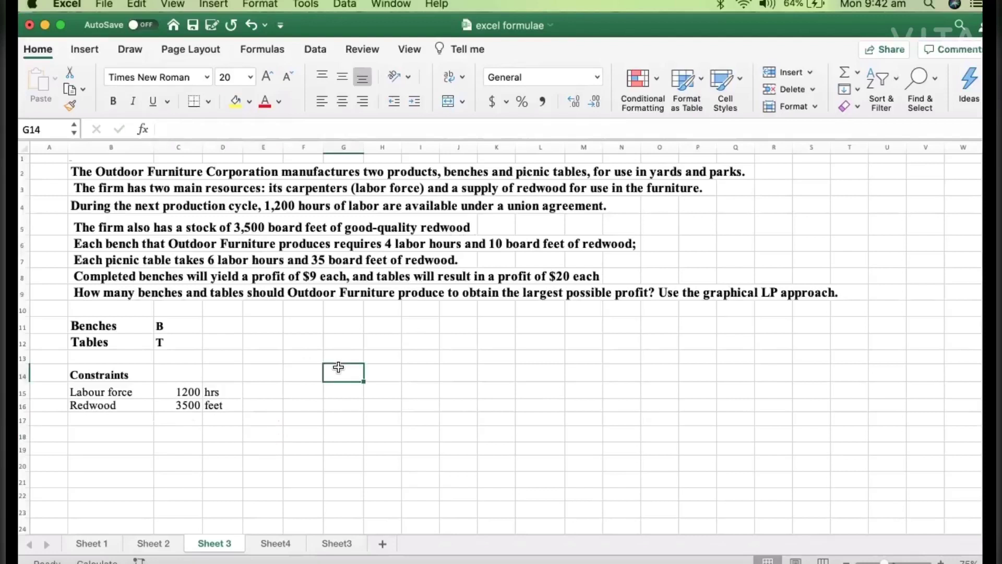
pyautogui.write('Ben')
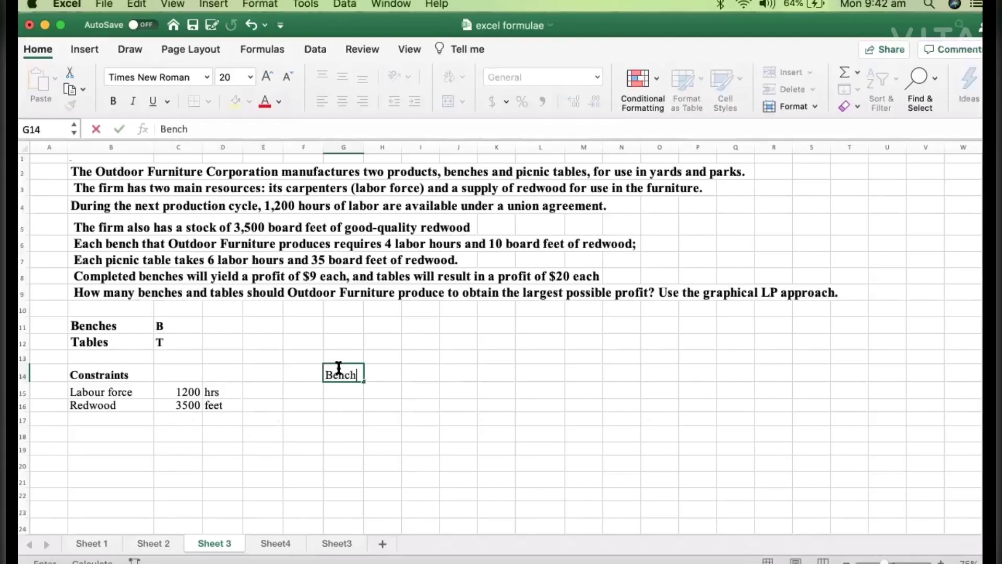
pyautogui.write('ch')
pyautogui.click(351, 389)
pyautogui.click(385, 376)
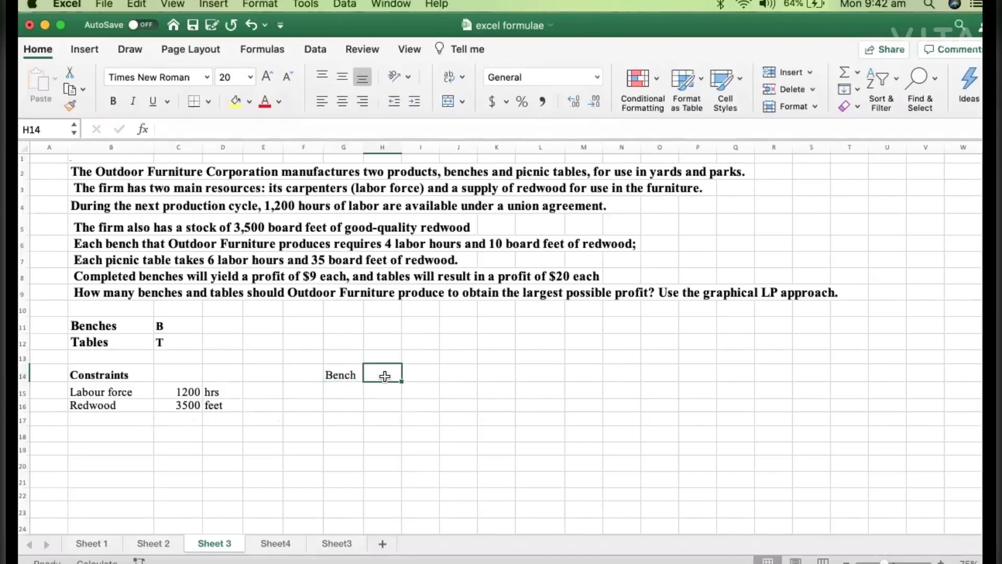
pyautogui.write('41')
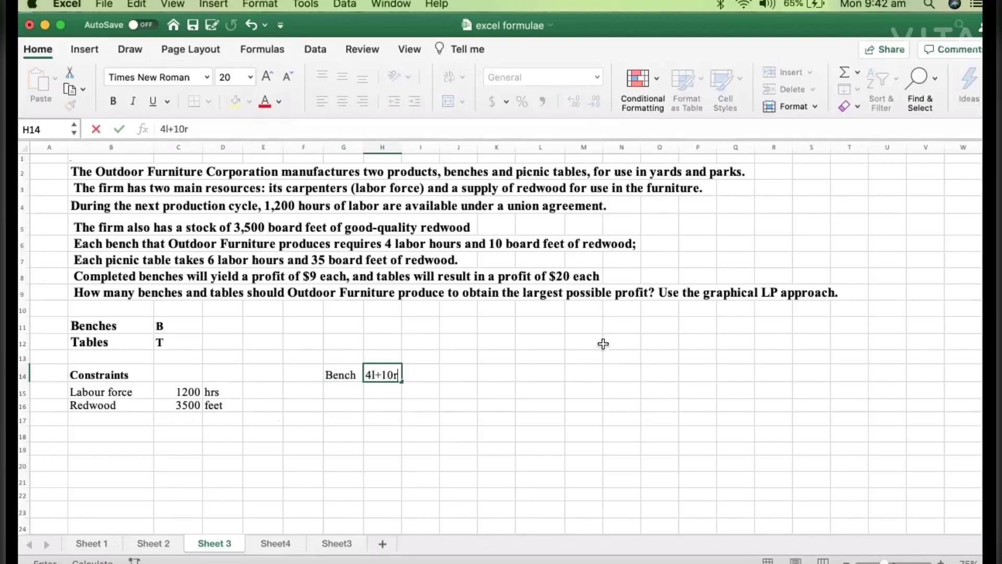
pyautogui.write('+10r')
pyautogui.click(483, 433)
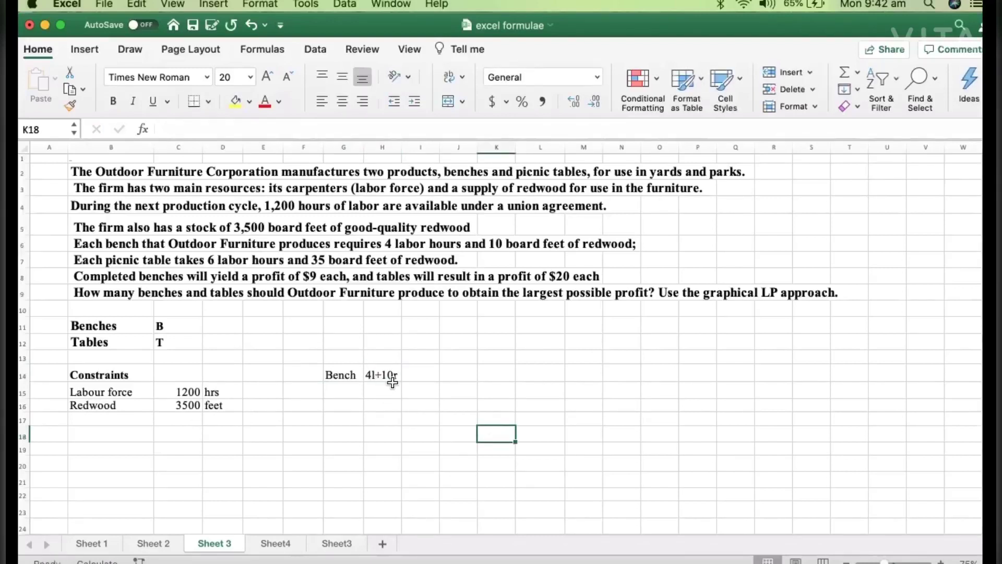
# Enter the label Table in G15 and its resource requirement 6l+35R in H15.
pyautogui.click(339, 386)
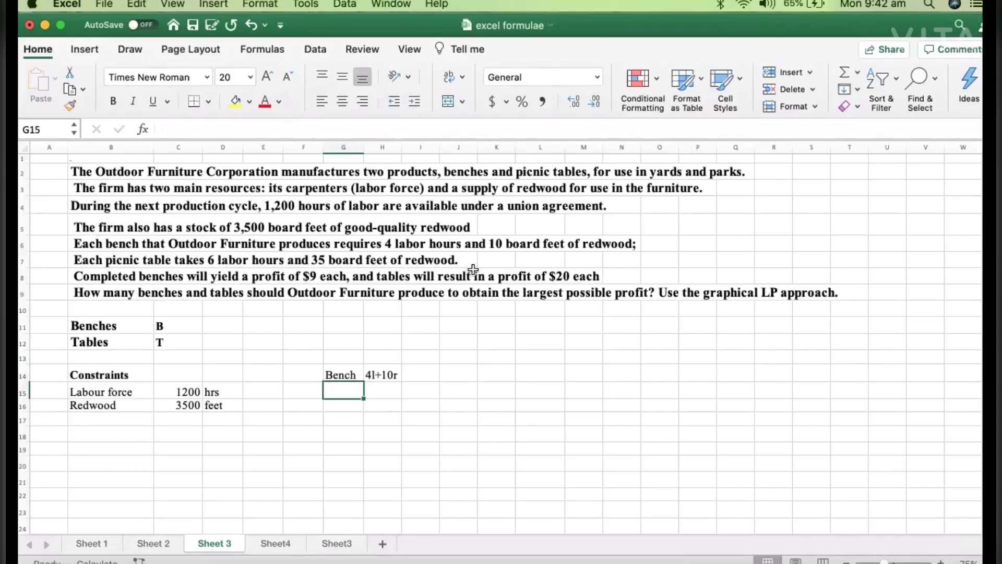
pyautogui.write('Table')
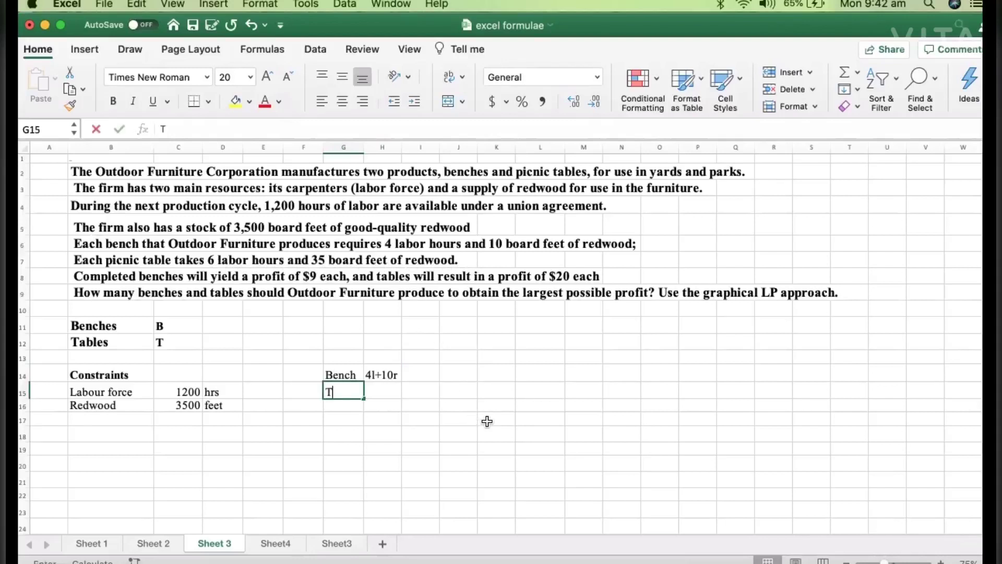
pyautogui.click(378, 399)
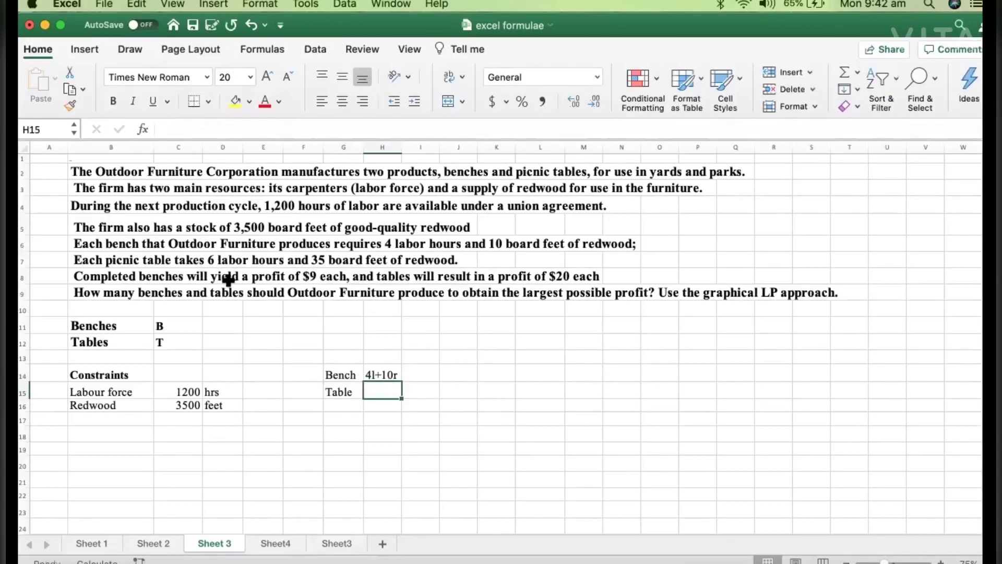
pyautogui.write('6')
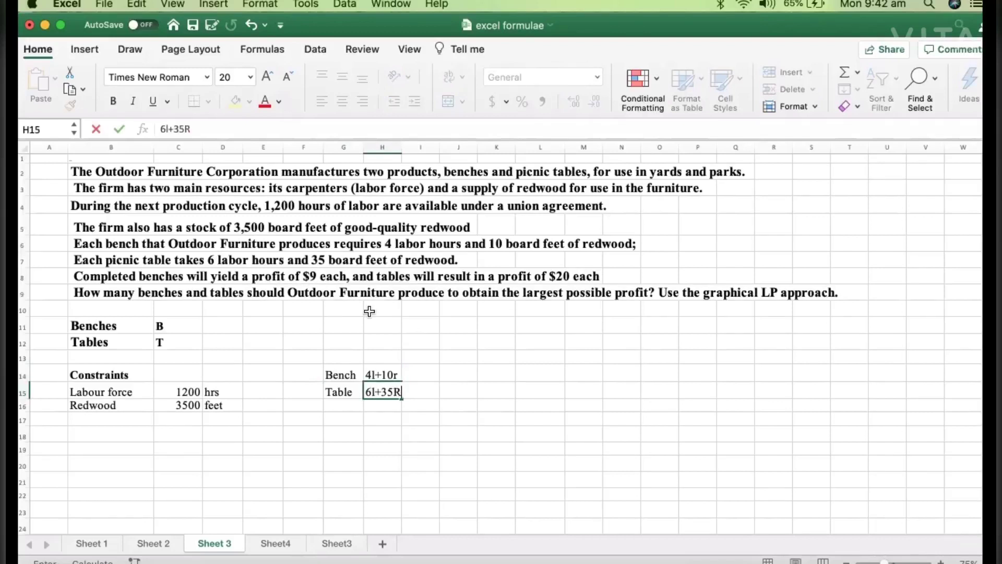
# Complete the Table requirement as 6l+35R in H15 and correct the Bench requirement in H14 to 4l+10R.
pyautogui.write('l+35R')
pyautogui.doubleClick(398, 375)
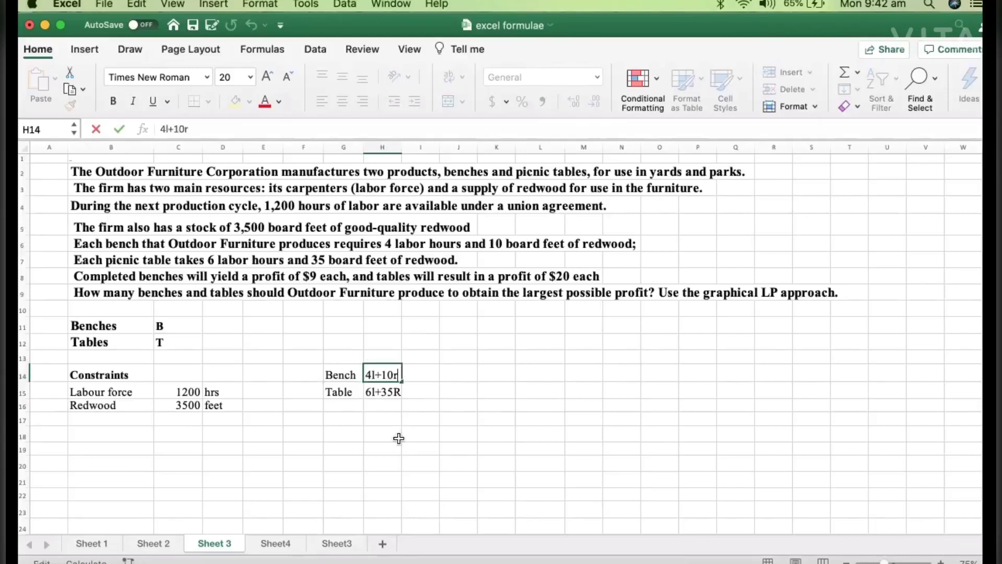
pyautogui.click(482, 410)
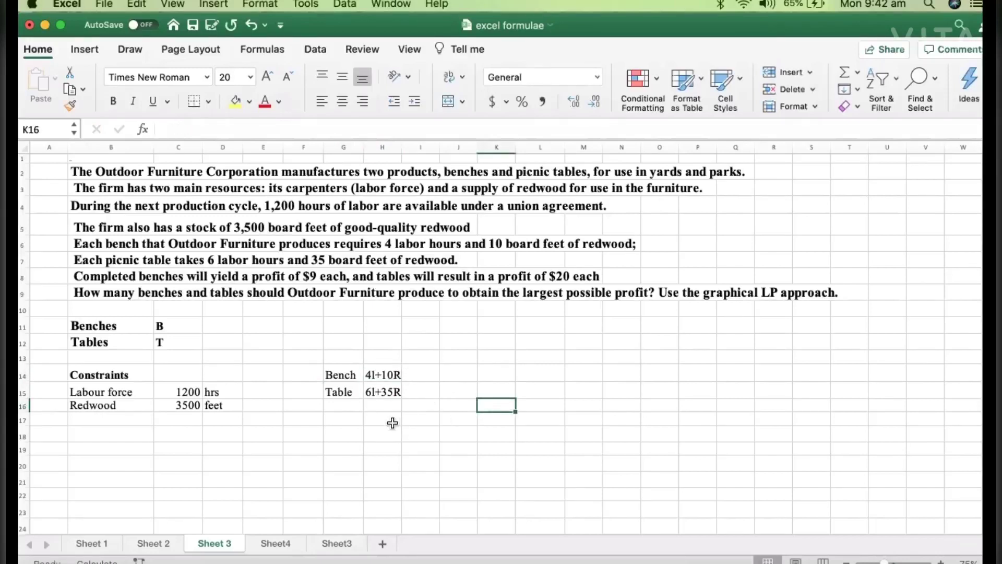
# Make the Bench and Table requirements in G14:H15 and the labour force and redwood limits in B15:D16 bold.
pyautogui.moveTo(334, 377); pyautogui.dragTo(384, 392)
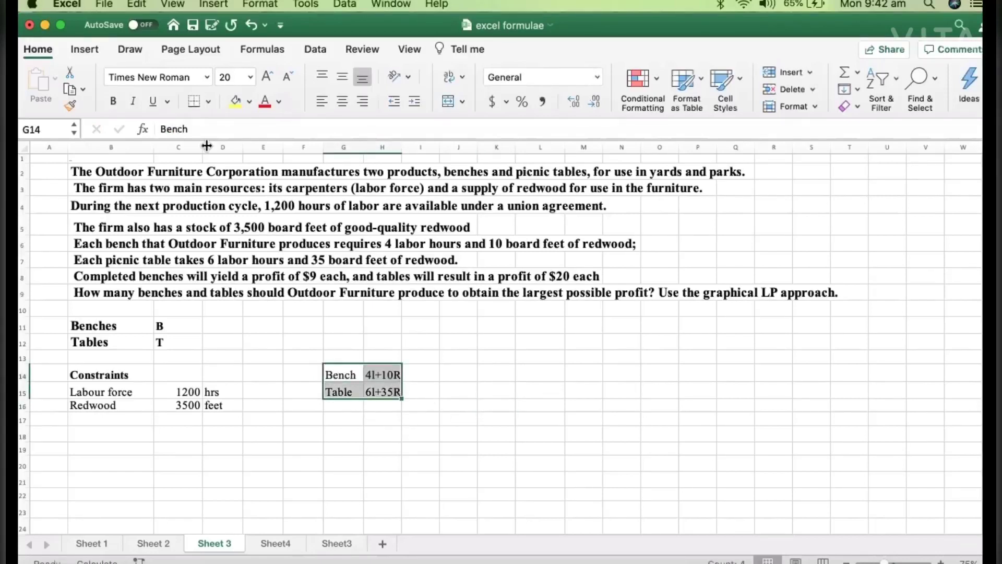
pyautogui.click(113, 102)
pyautogui.moveTo(505, 469); pyautogui.dragTo(503, 481)
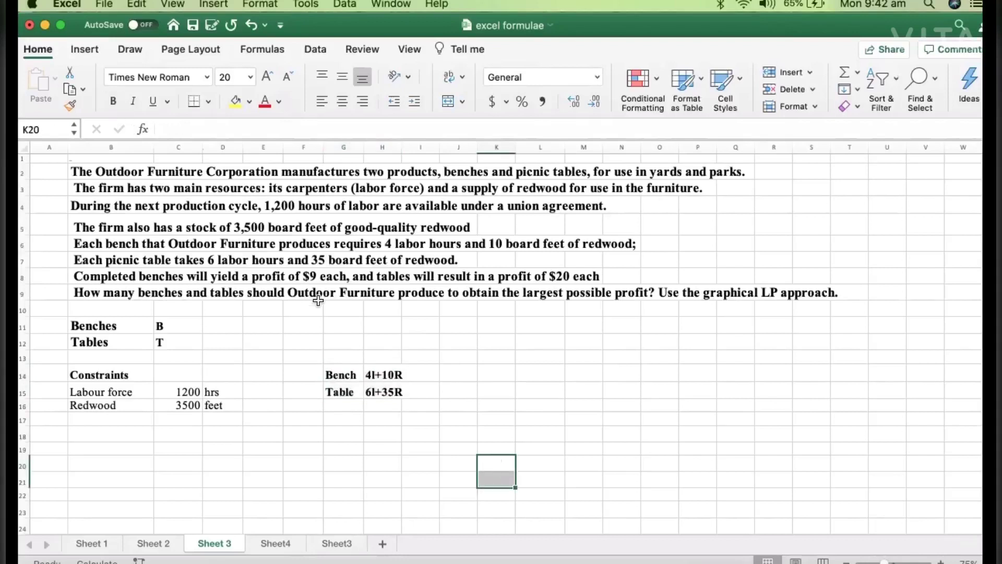
pyautogui.moveTo(103, 389); pyautogui.dragTo(230, 408)
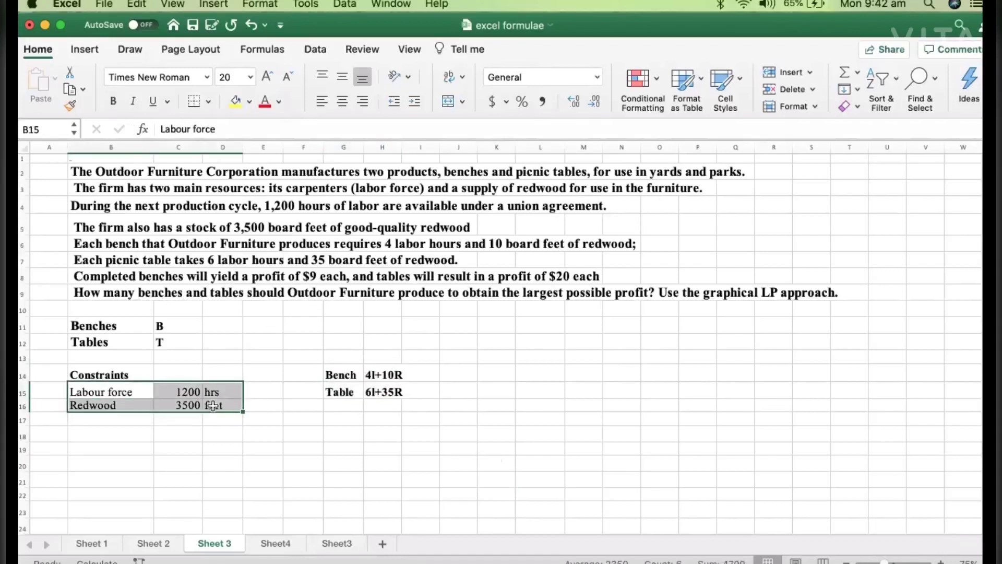
pyautogui.click(112, 101)
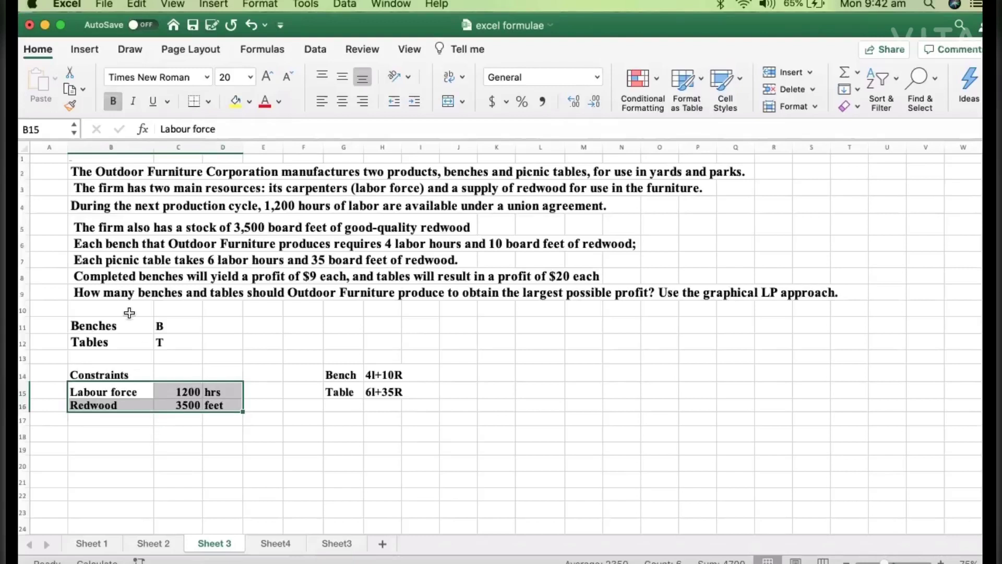
pyautogui.click(138, 332)
pyautogui.moveTo(138, 333); pyautogui.dragTo(165, 342)
pyautogui.click(459, 391)
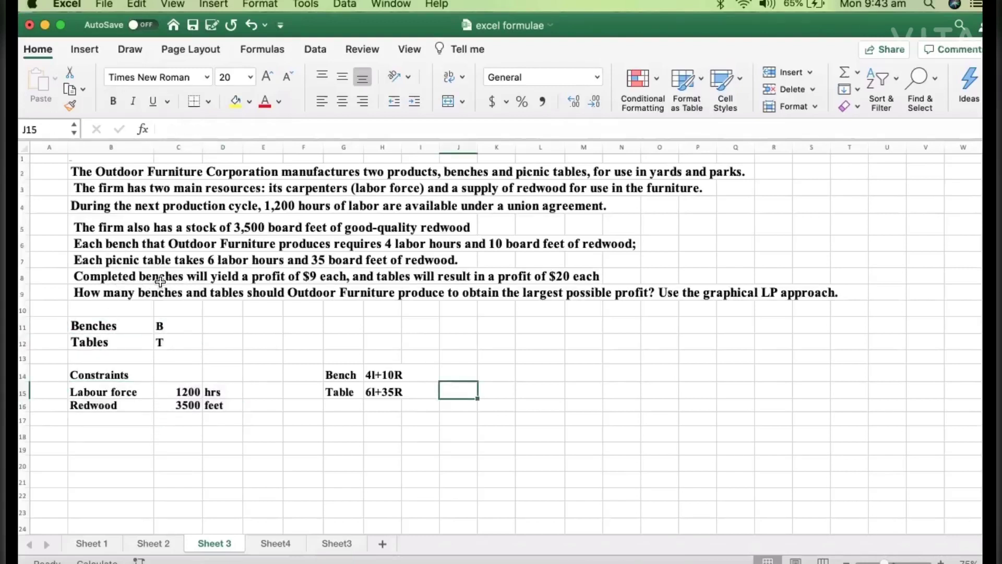
# Widen column H slightly and enter the heading Profit in I13.
pyautogui.click(335, 279)
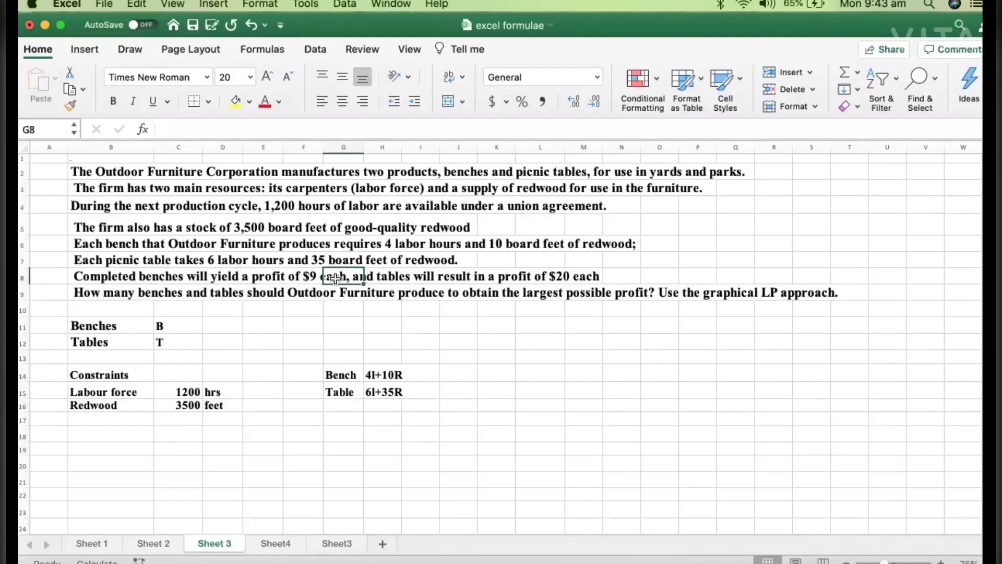
pyautogui.moveTo(402, 153); pyautogui.dragTo(418, 152)
pyautogui.click(445, 374)
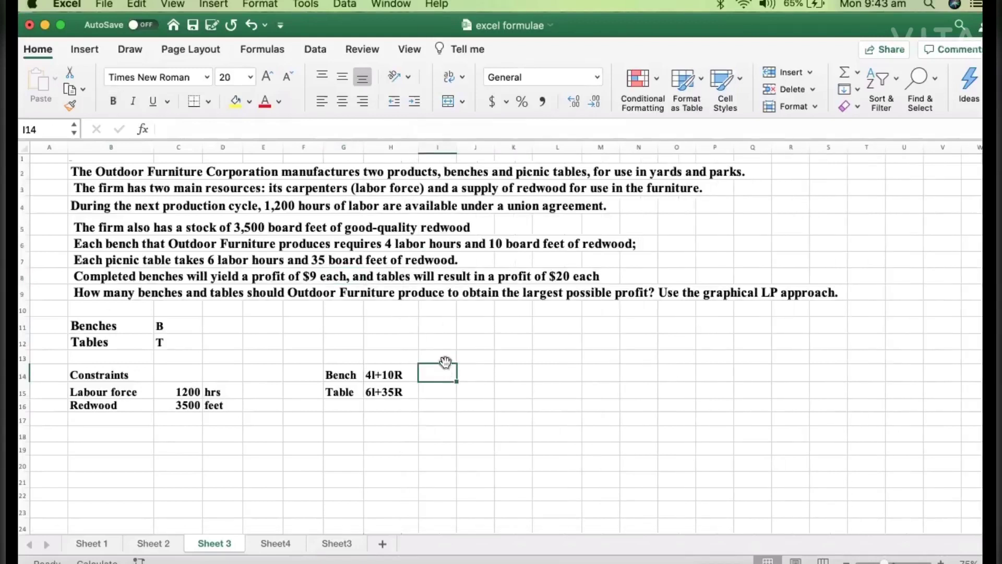
pyautogui.click(445, 359)
pyautogui.write('P')
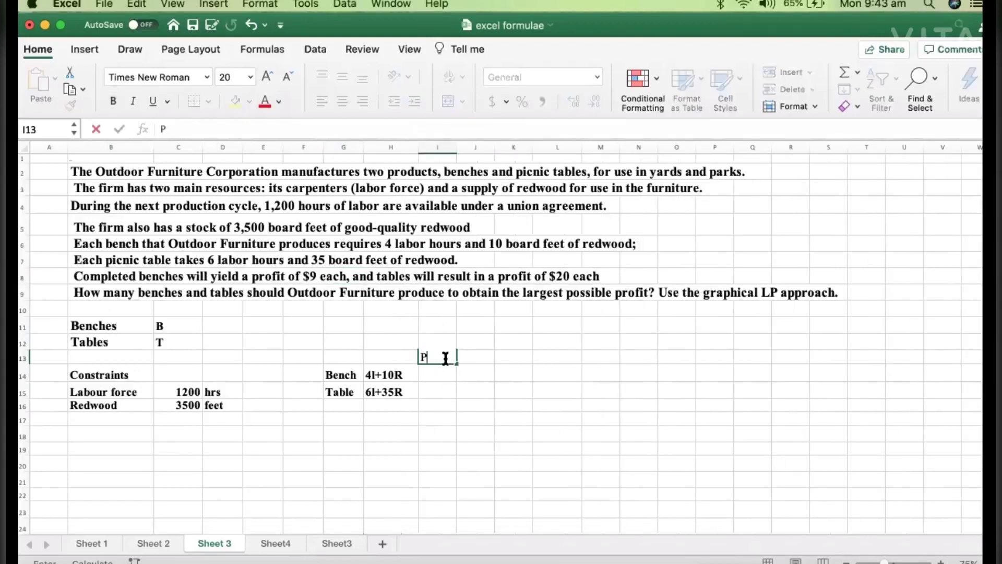
pyautogui.write('rofit')
# Enter the unit profits 9 for Bench in I14 and 20 for Table in I15.
pyautogui.click(439, 375)
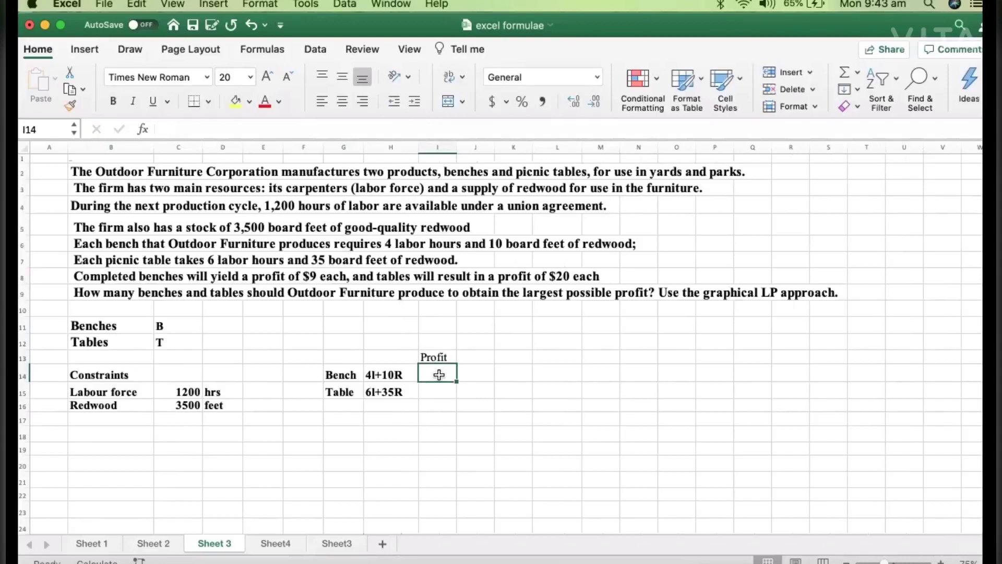
pyautogui.write('9')
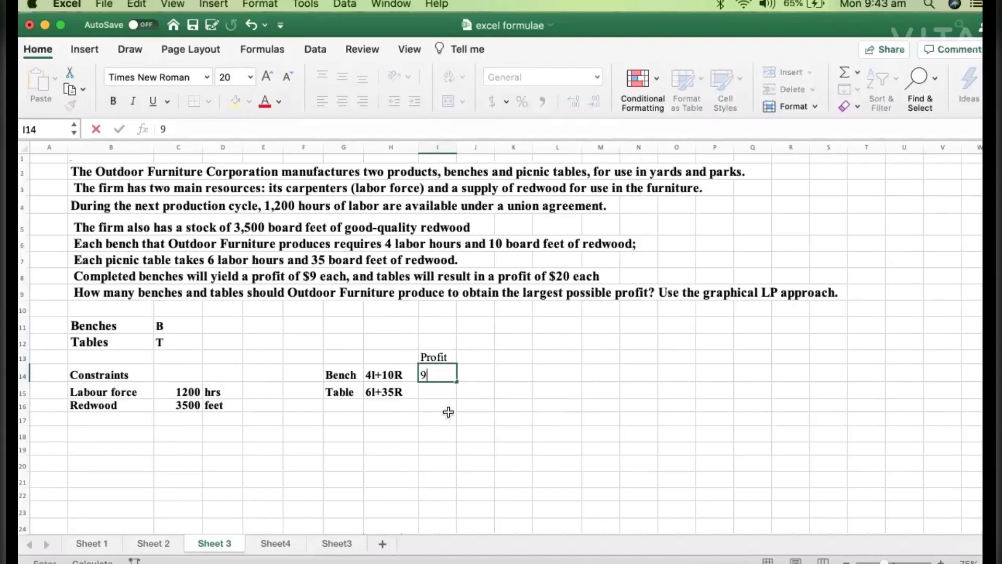
pyautogui.click(442, 389)
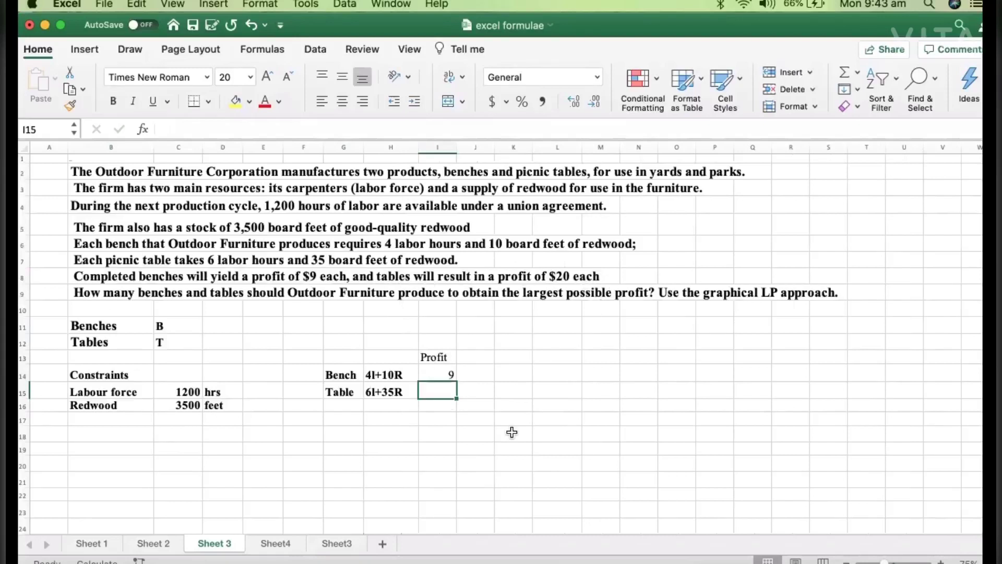
pyautogui.write('20')
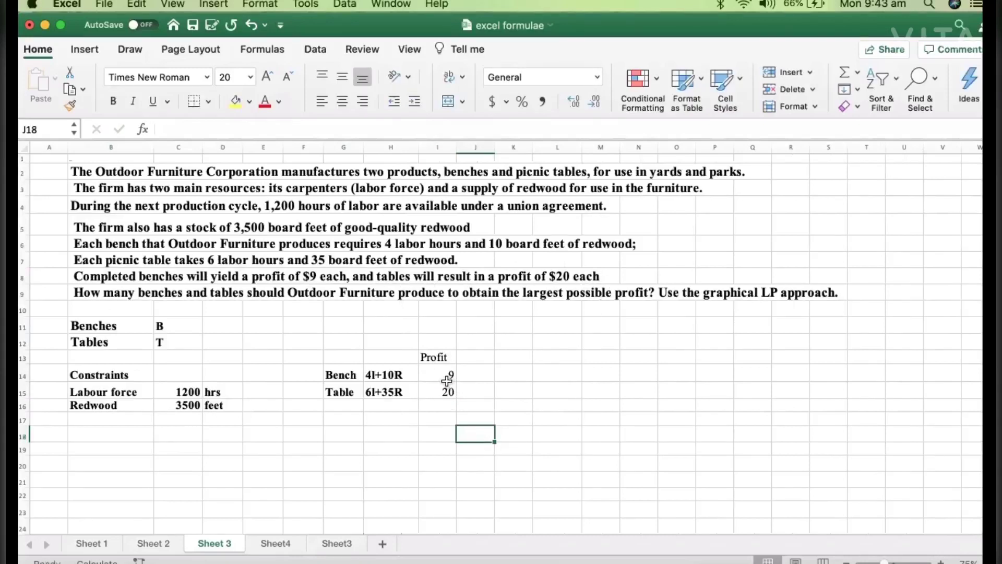
# Add a dollar sign to both unit profits, making I14 $9 and I15 $20.
pyautogui.click(446, 376)
pyautogui.doubleClick(446, 377)
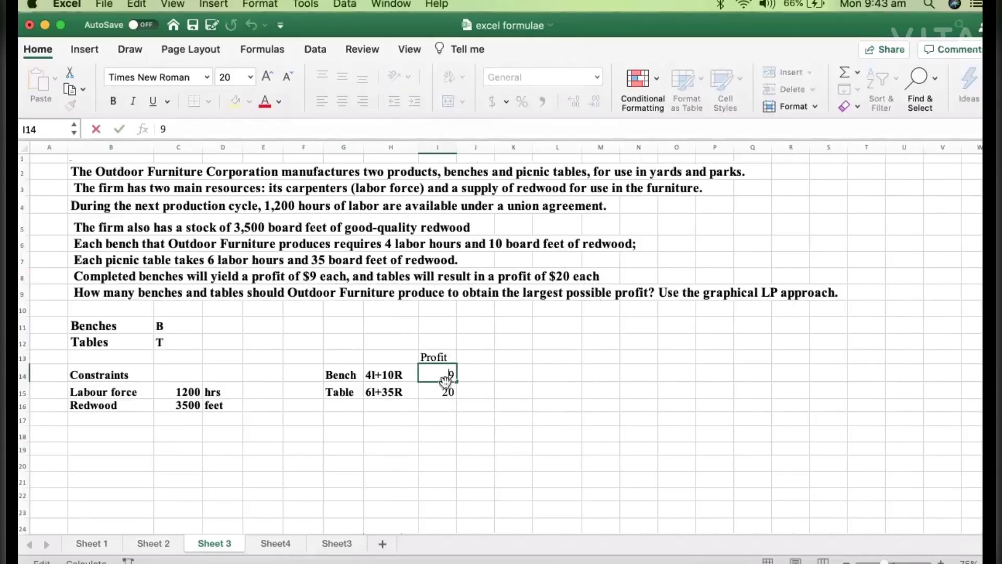
pyautogui.click(445, 391)
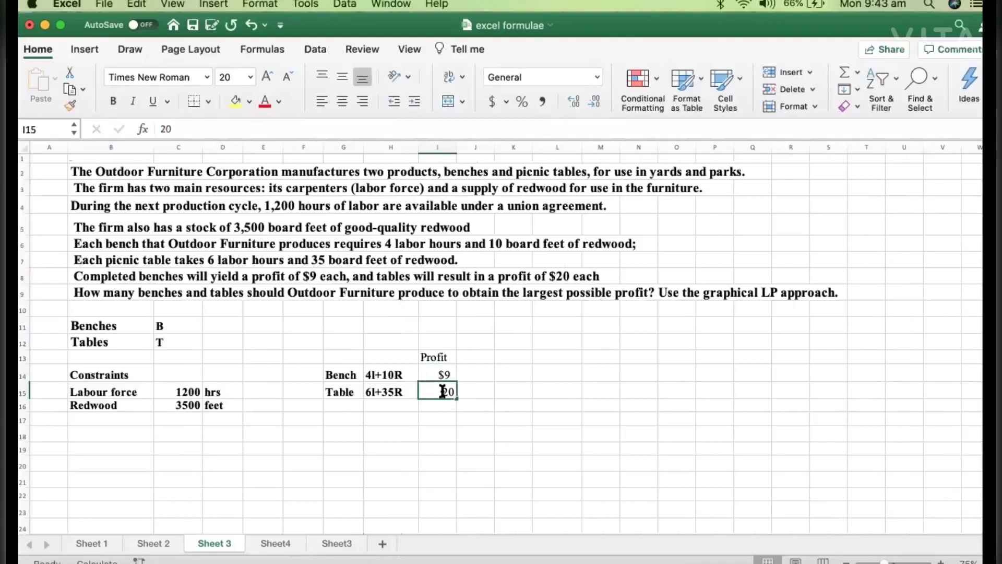
pyautogui.doubleClick(443, 392)
pyautogui.click(465, 417)
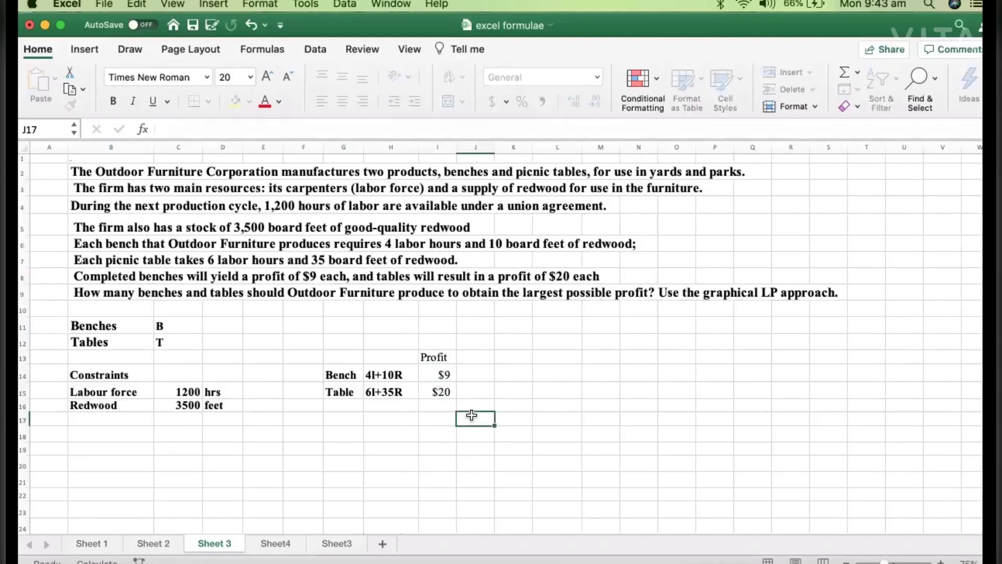
# Enter the label each in J14 and repeat it in J15 with a formula referencing J14.
pyautogui.click(464, 373)
pyautogui.write('each')
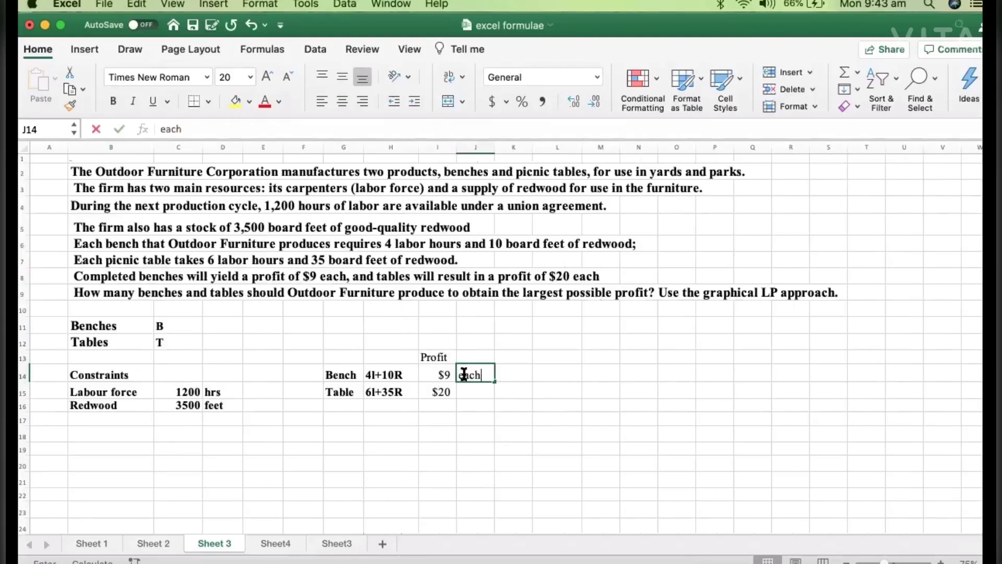
pyautogui.click(471, 418)
pyautogui.click(479, 393)
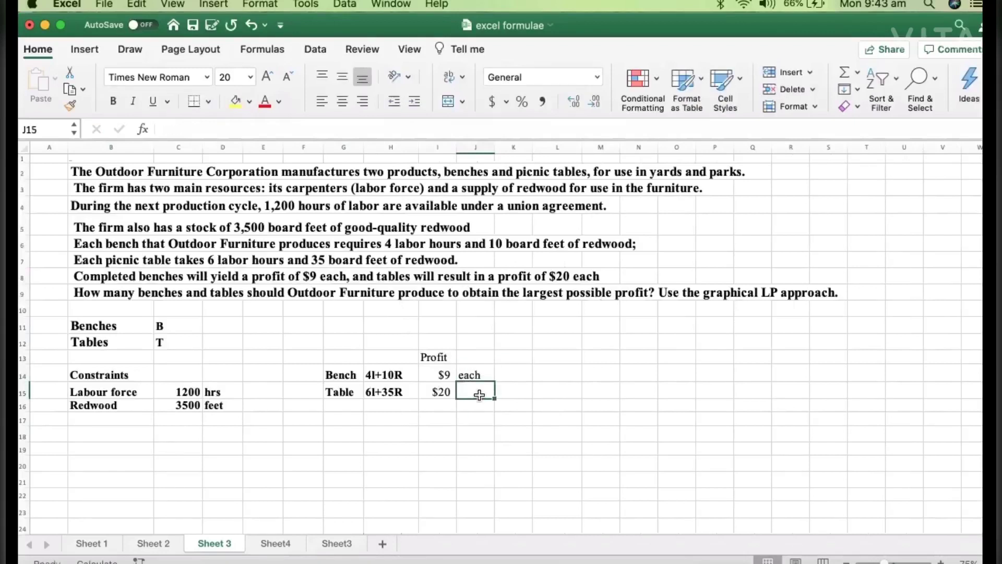
pyautogui.write('=')
pyautogui.click(473, 375)
pyautogui.press('Return')
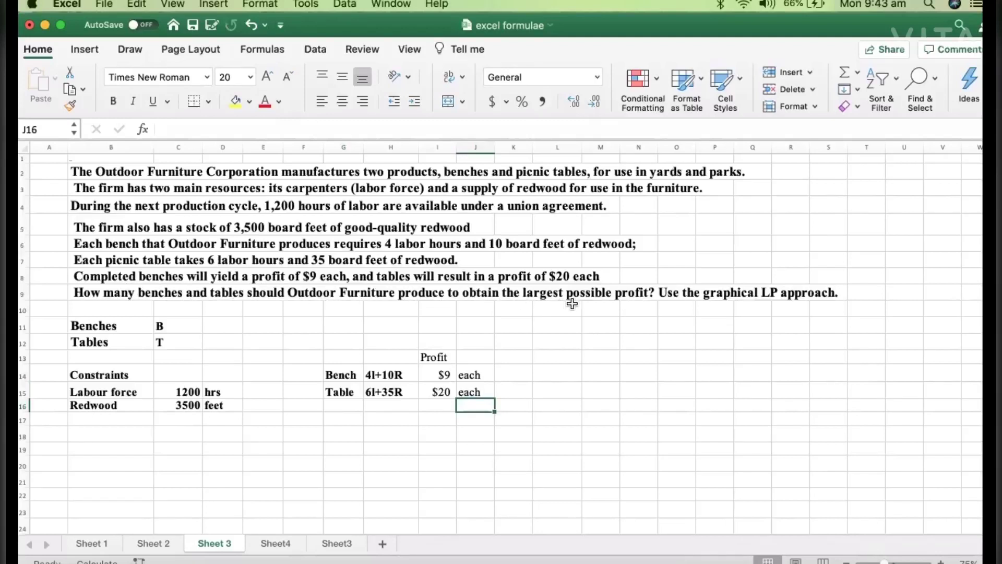
# Mark the unknown quantities of Benches and Tables with a question mark in D11 and D12.
pyautogui.click(206, 326)
pyautogui.write('?')
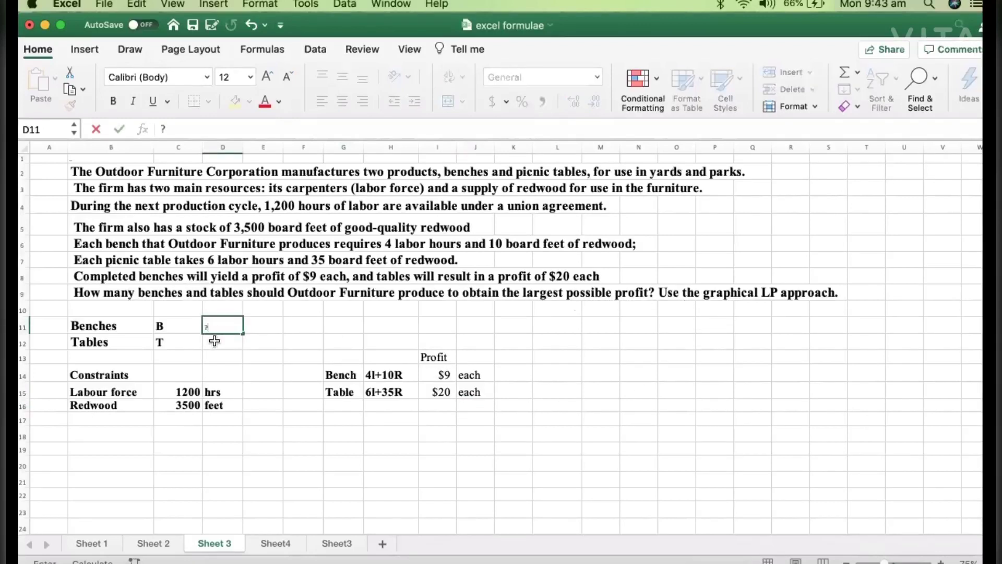
pyautogui.click(224, 339)
pyautogui.write('?')
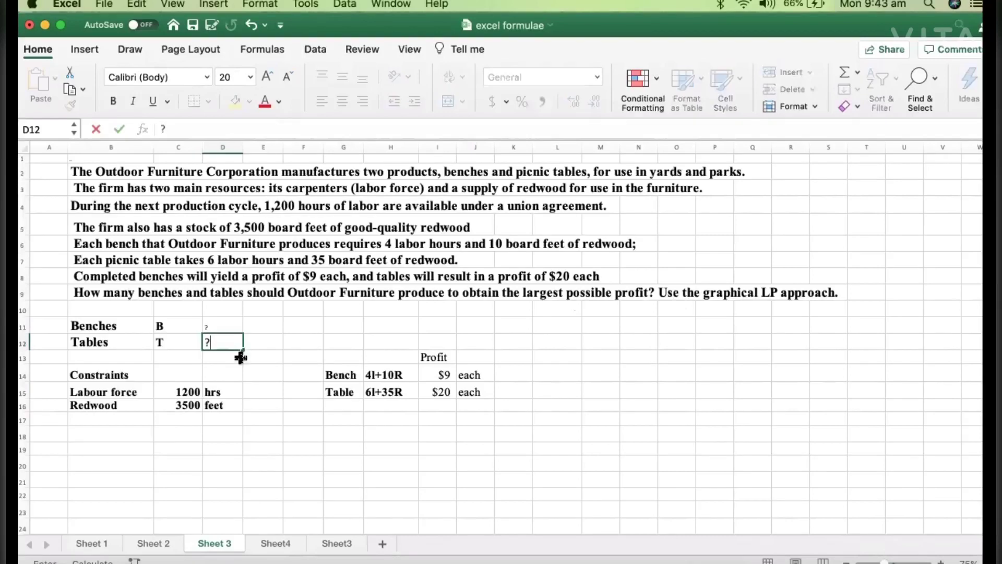
pyautogui.press('Return')
# Replace the question mark in D11 with the formula =D12.
pyautogui.click(225, 325)
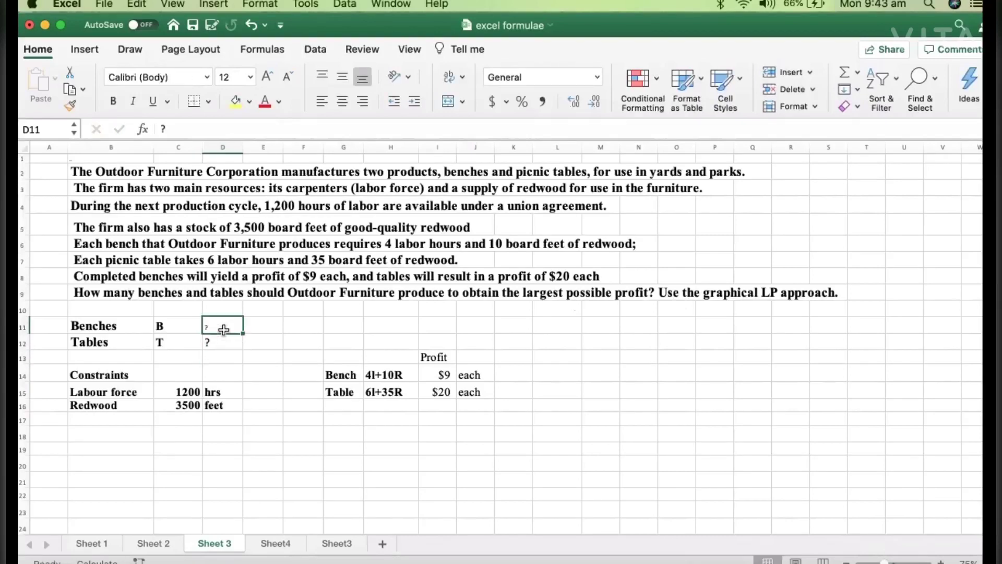
pyautogui.write('=')
pyautogui.click(228, 342)
pyautogui.press('Return')
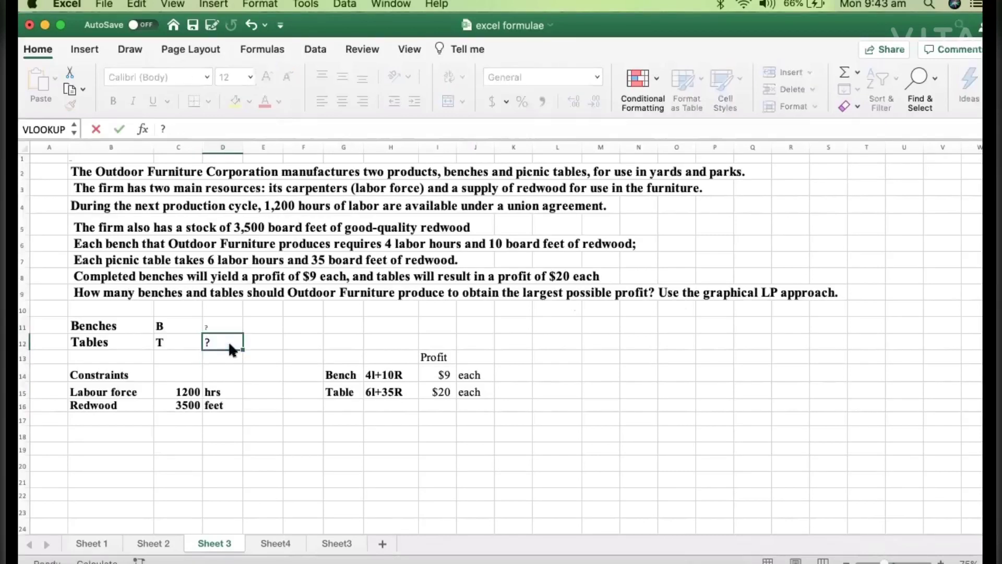
# Format the question mark in D11 as Times New Roman, size 20.
pyautogui.click(219, 325)
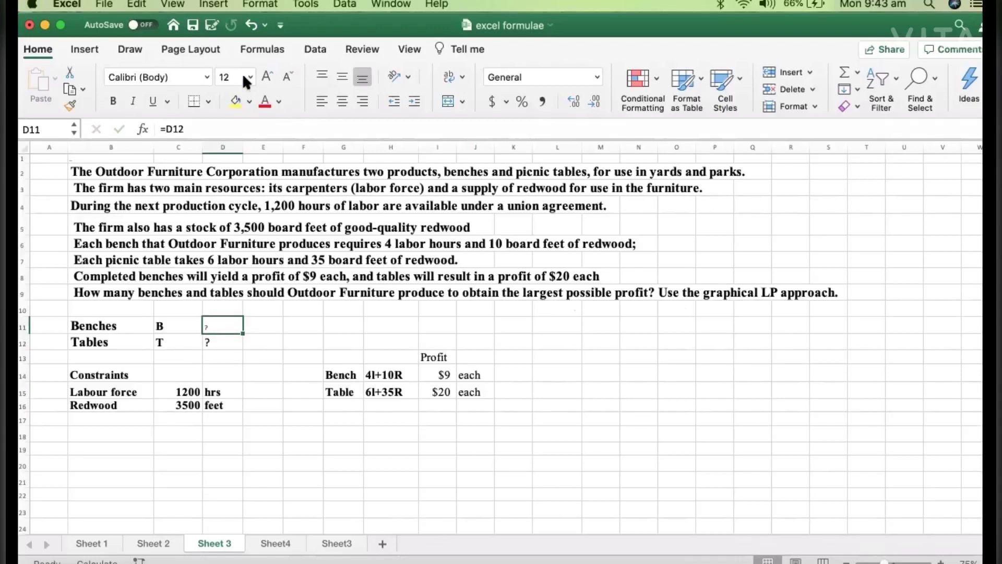
pyautogui.click(265, 79)
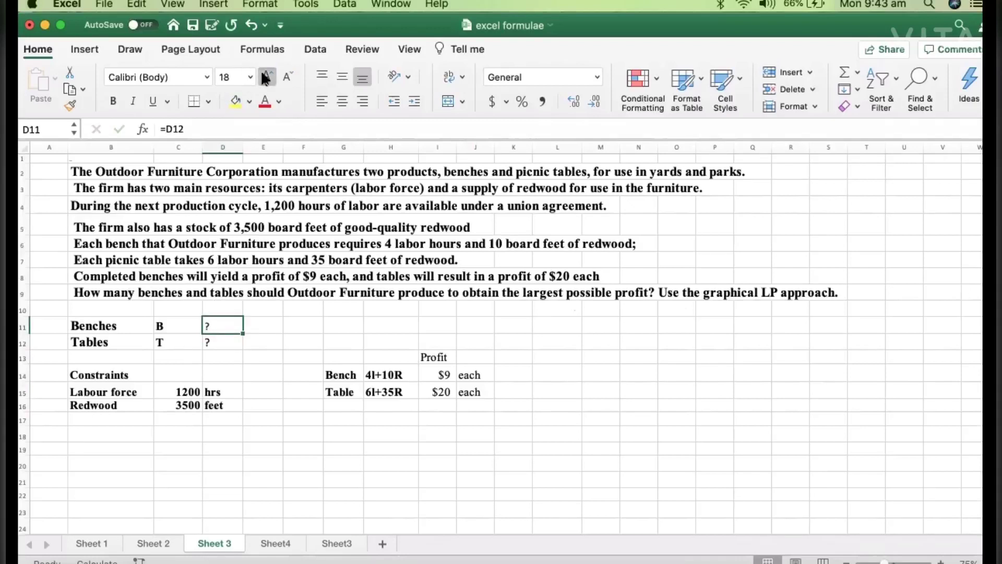
pyautogui.click(265, 79)
pyautogui.click(207, 77)
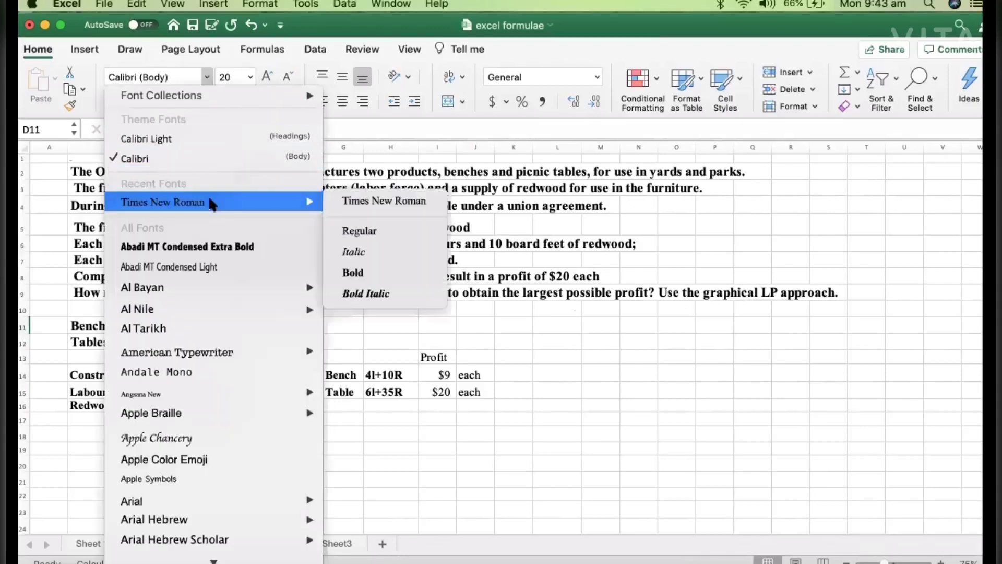
pyautogui.click(212, 203)
pyautogui.click(511, 418)
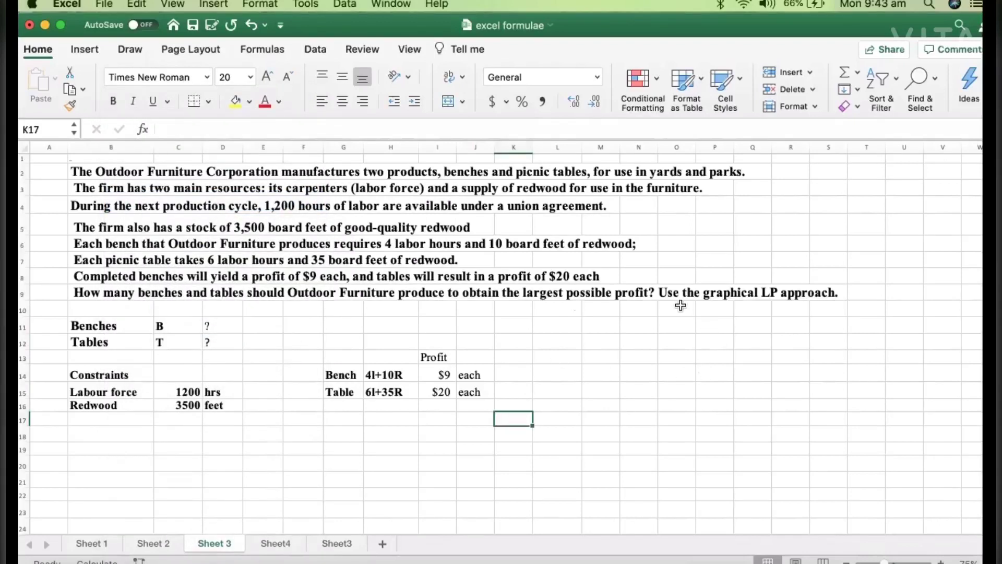
pyautogui.moveTo(681, 305); pyautogui.dragTo(832, 302)
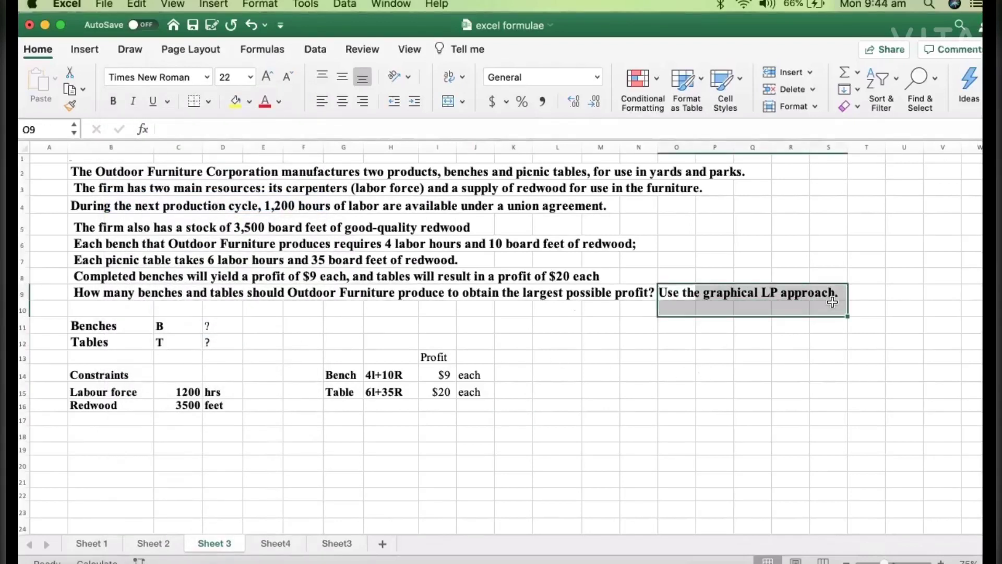
pyautogui.click(746, 410)
pyautogui.click(562, 371)
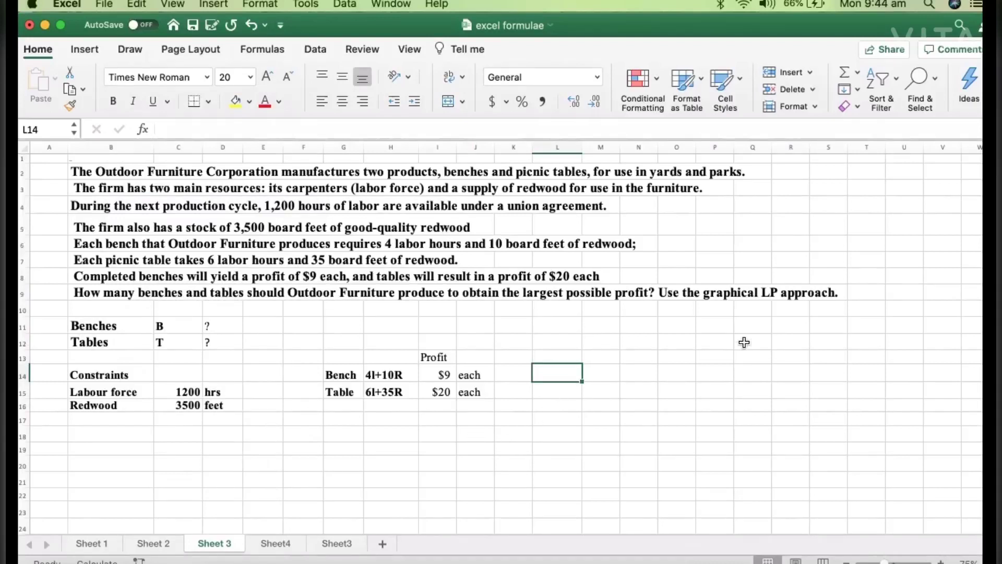
pyautogui.click(709, 414)
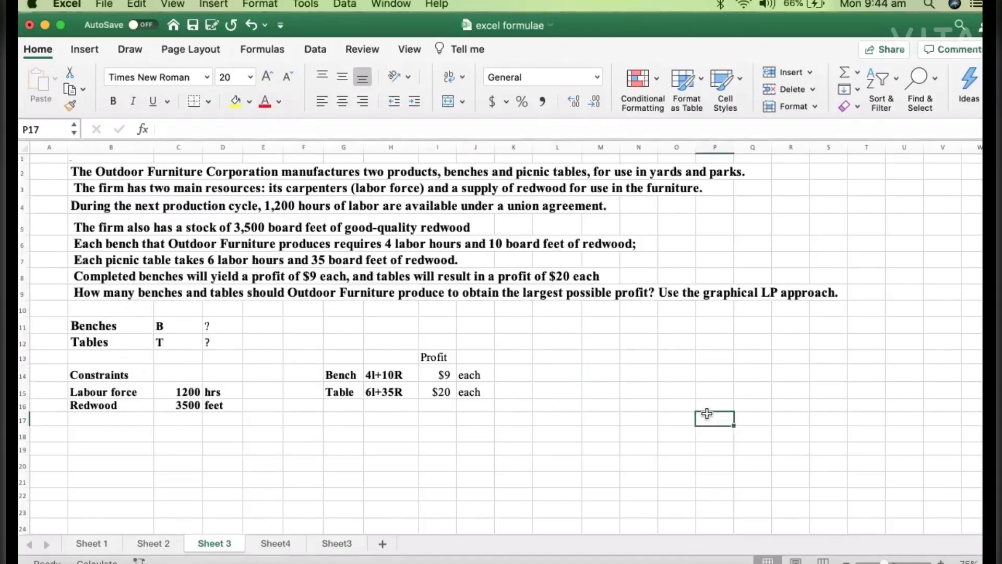
# Enter the heading Equation in B18 below the constraints.
pyautogui.click(114, 435)
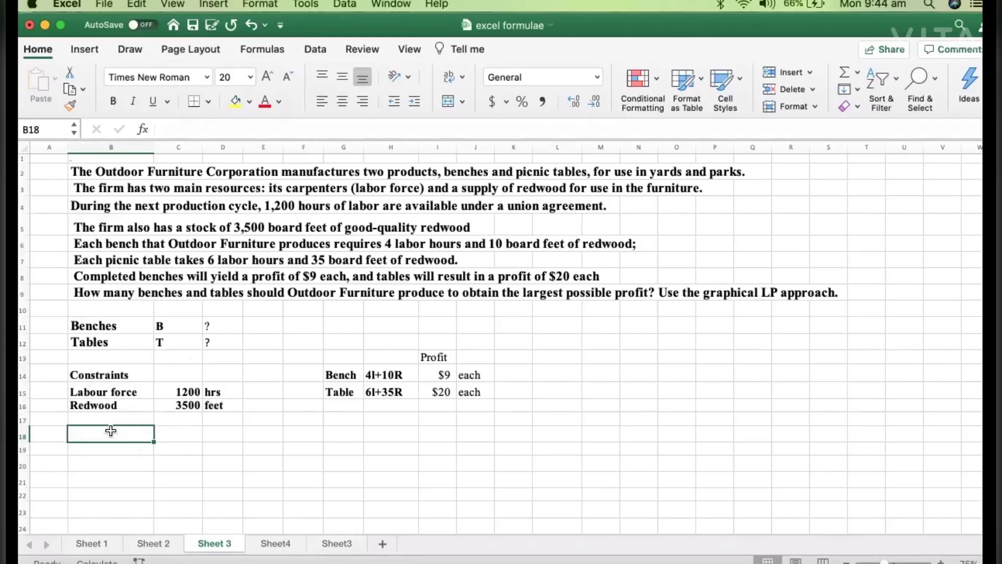
pyautogui.write('Equation')
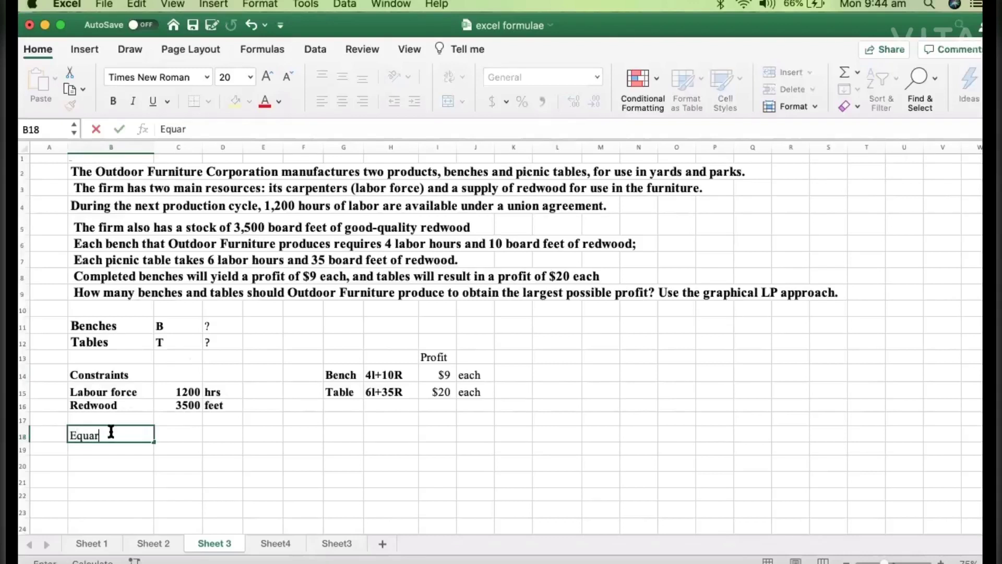
pyautogui.click(142, 462)
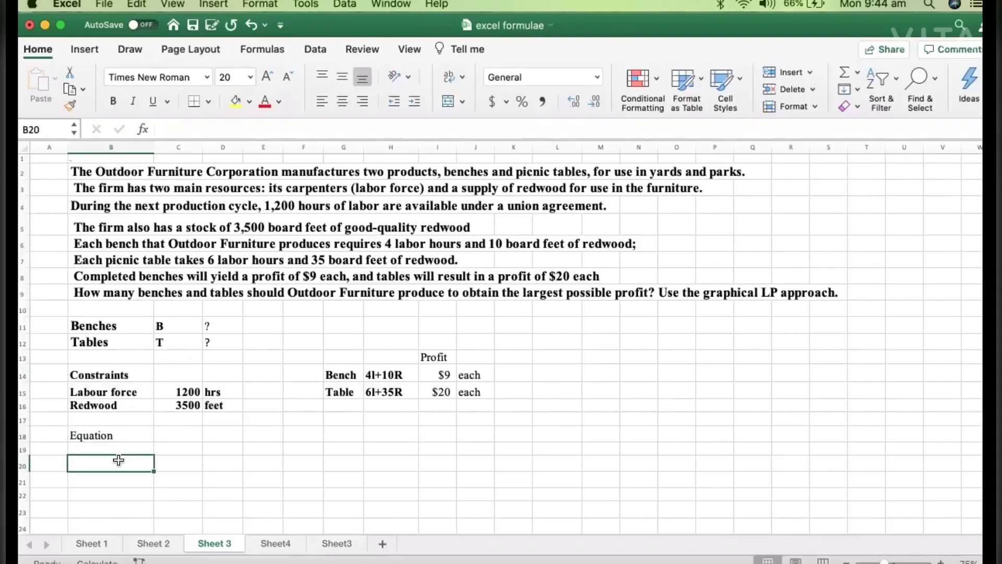
pyautogui.click(395, 375)
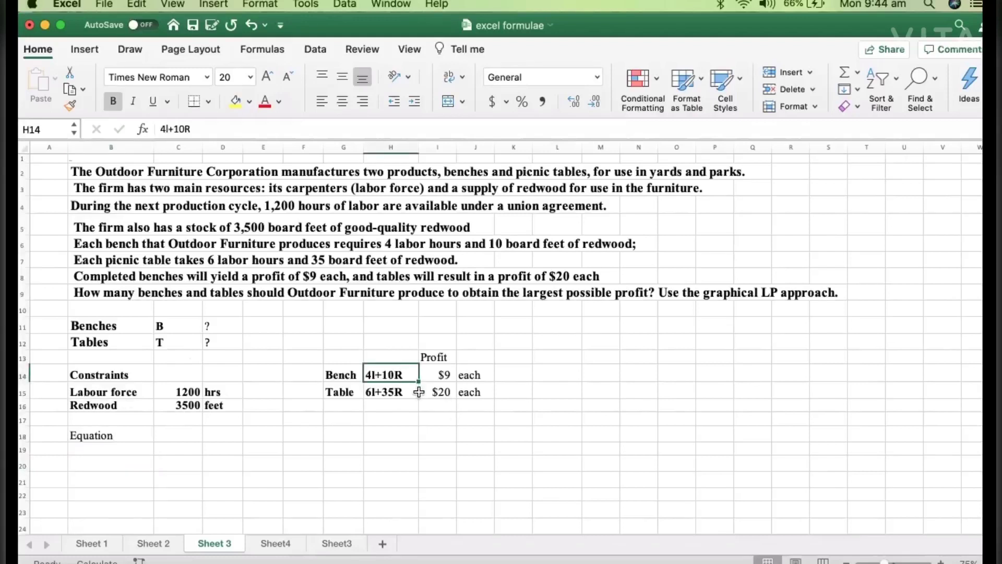
# Examine the Bench and Table resource expressions in G14:H15 against the labour force and redwood limits in C15:C16.
pyautogui.click(347, 374)
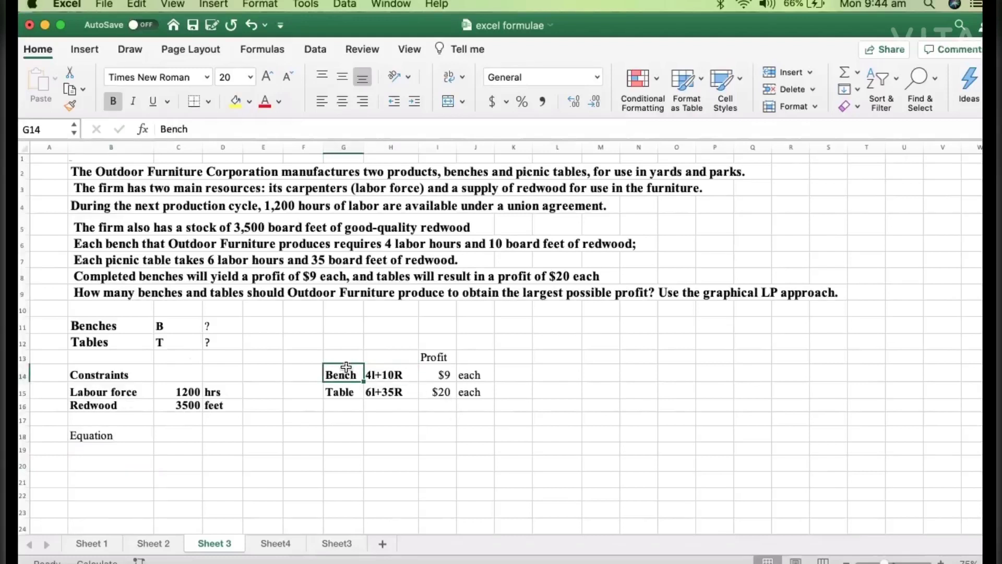
pyautogui.click(402, 376)
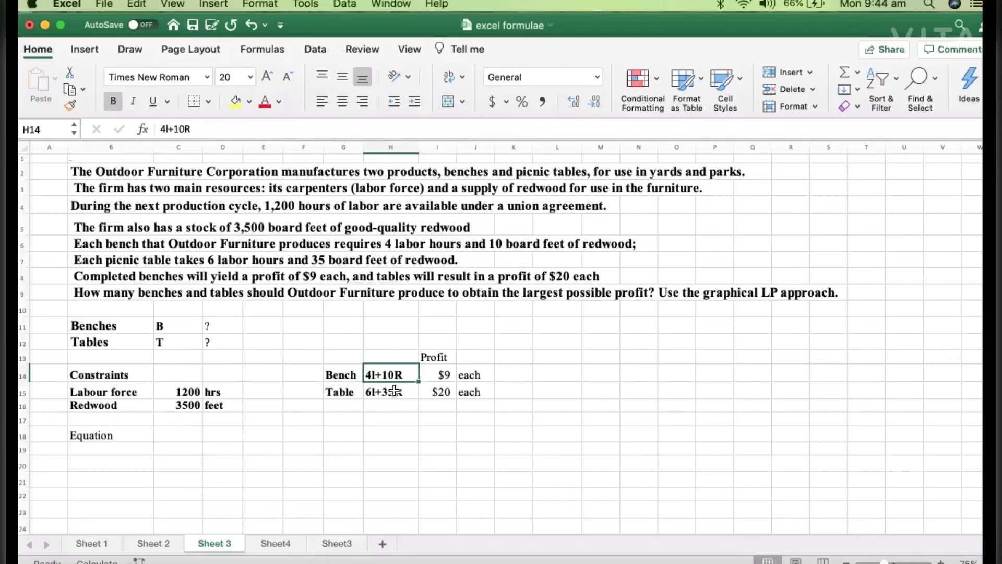
pyautogui.click(377, 380)
pyautogui.click(346, 375)
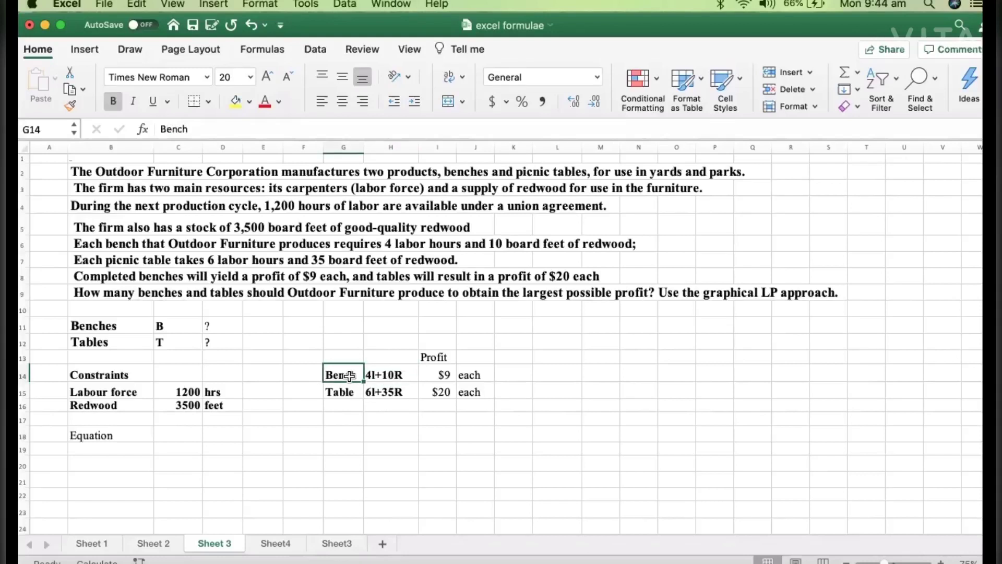
pyautogui.click(386, 378)
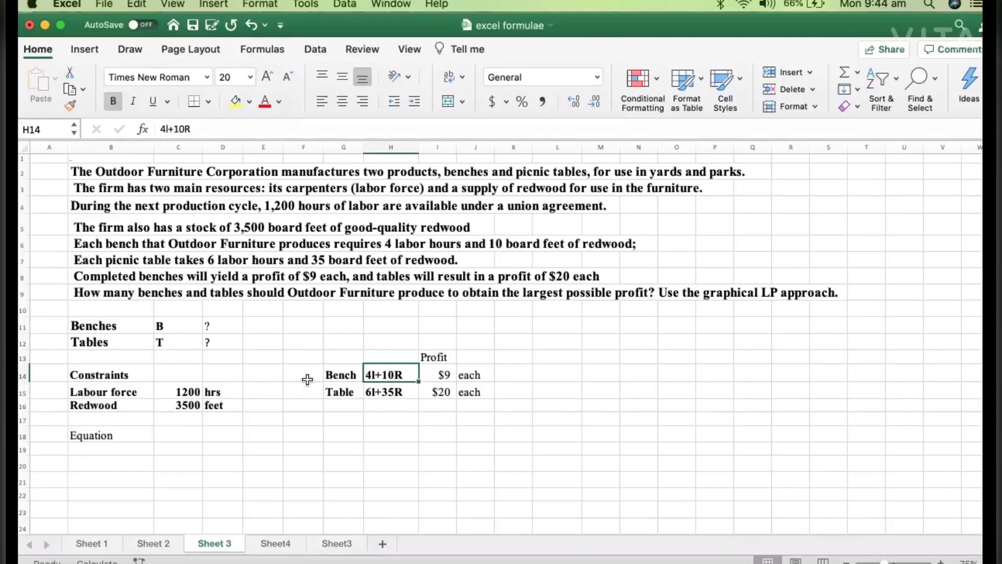
pyautogui.moveTo(189, 387); pyautogui.dragTo(189, 403)
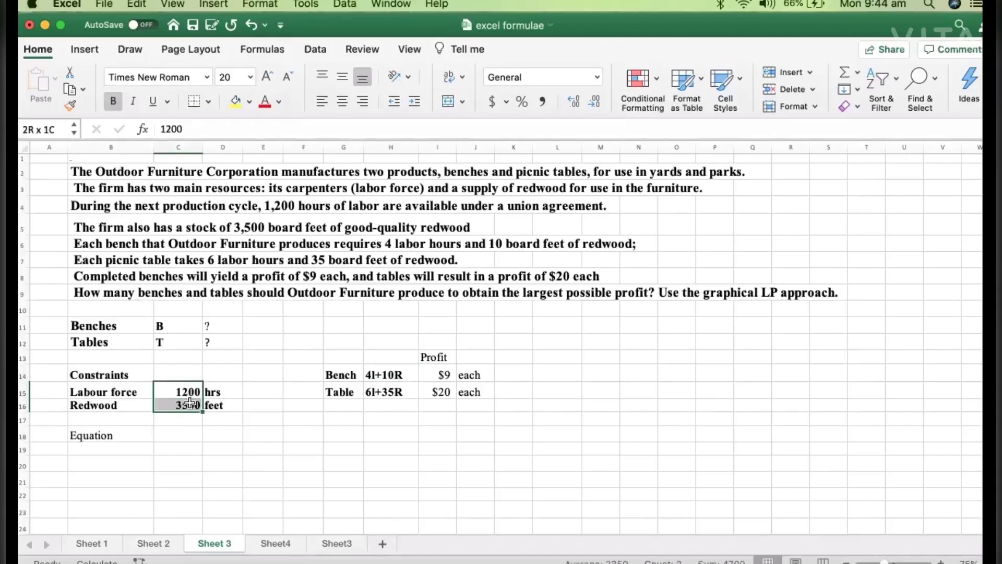
pyautogui.click(371, 378)
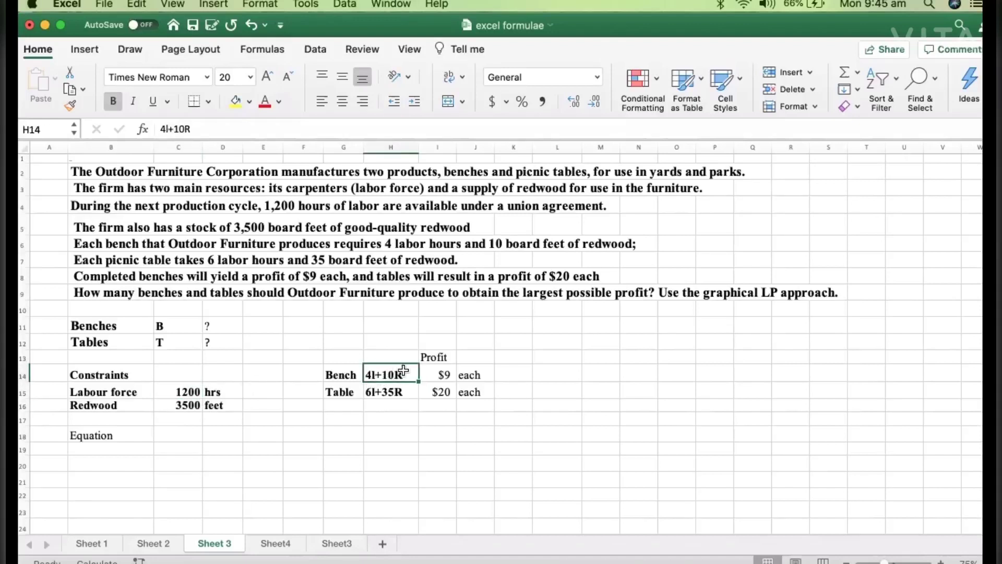
pyautogui.click(337, 377)
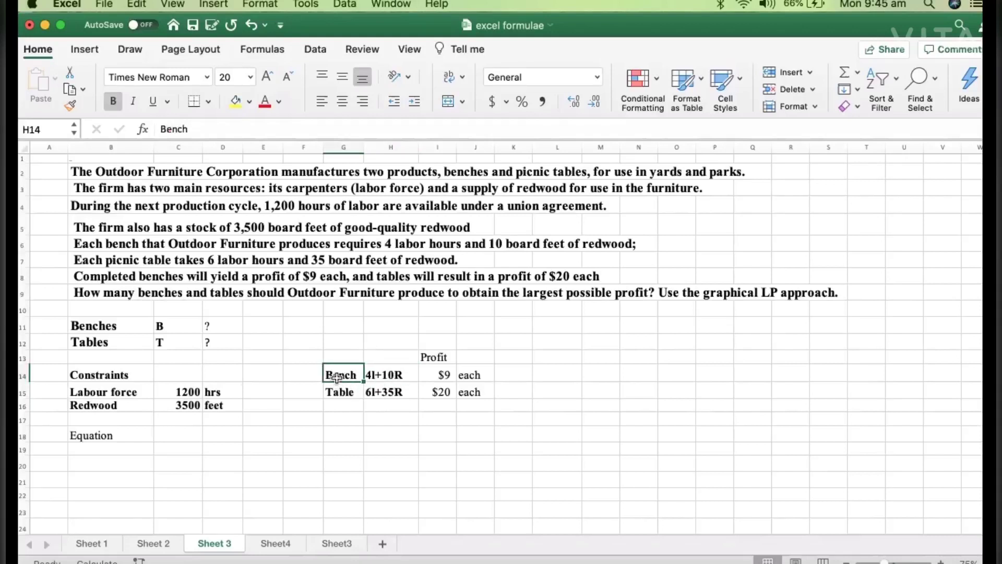
pyautogui.moveTo(336, 377); pyautogui.dragTo(339, 392)
pyautogui.click(261, 374)
pyautogui.click(185, 391)
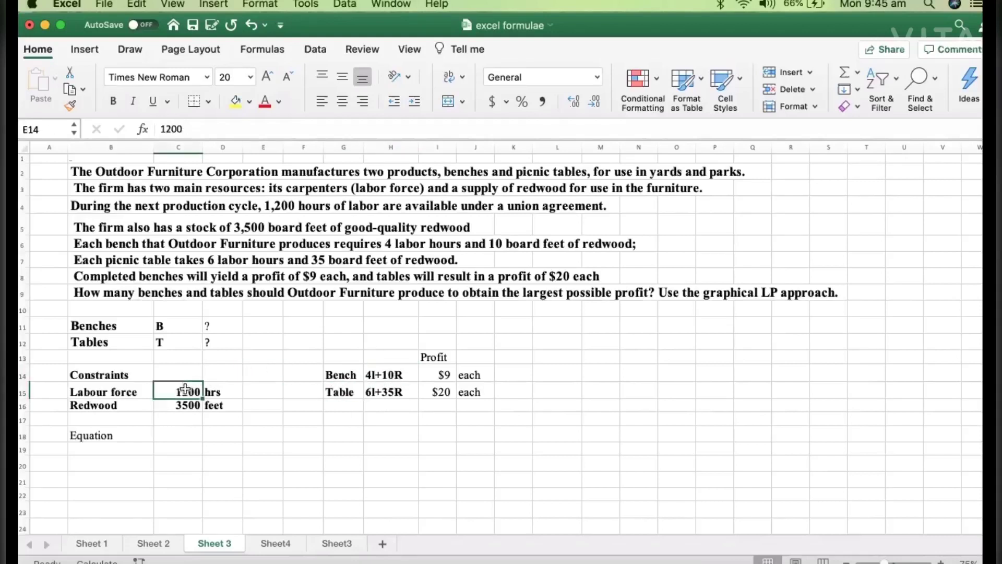
pyautogui.moveTo(185, 391); pyautogui.dragTo(194, 406)
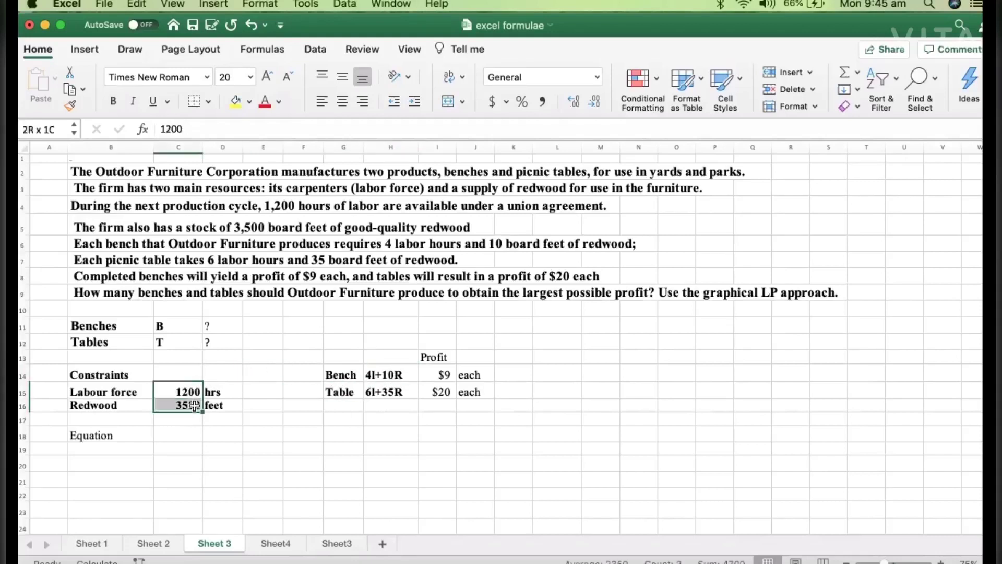
pyautogui.click(125, 448)
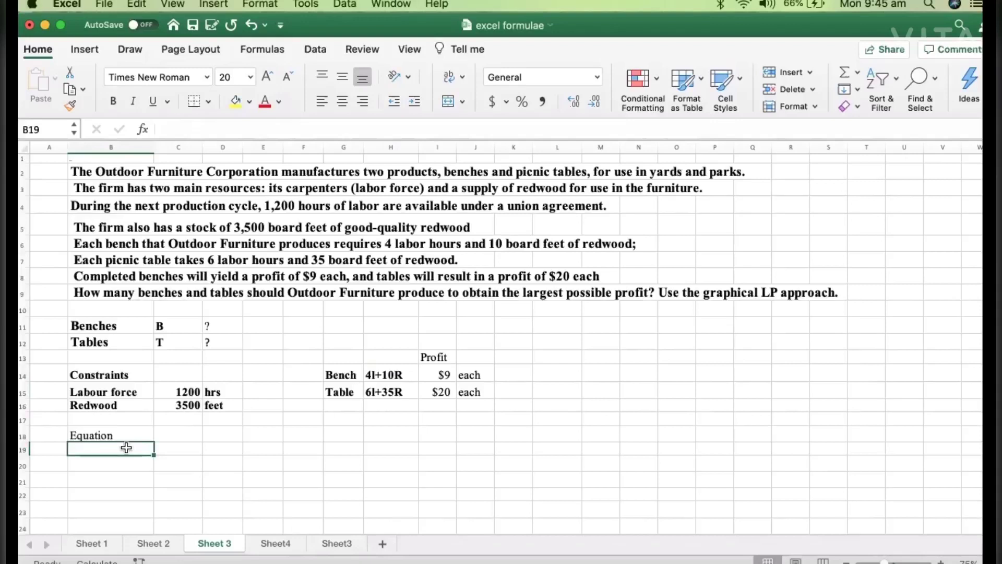
# Compare the labour terms of the Bench and Table expressions in H14 and H15 with the available labour hours in C15.
pyautogui.click(191, 390)
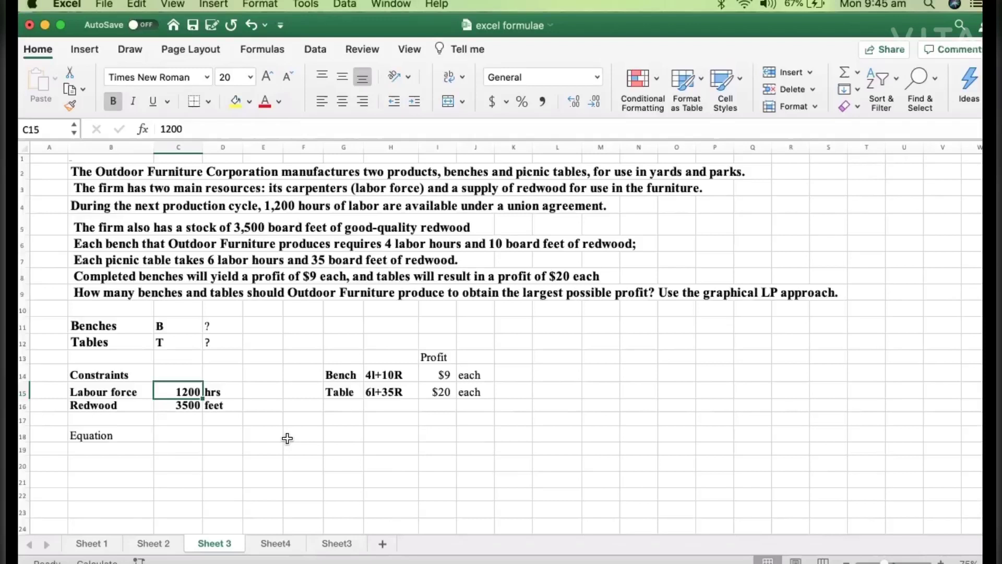
pyautogui.click(368, 377)
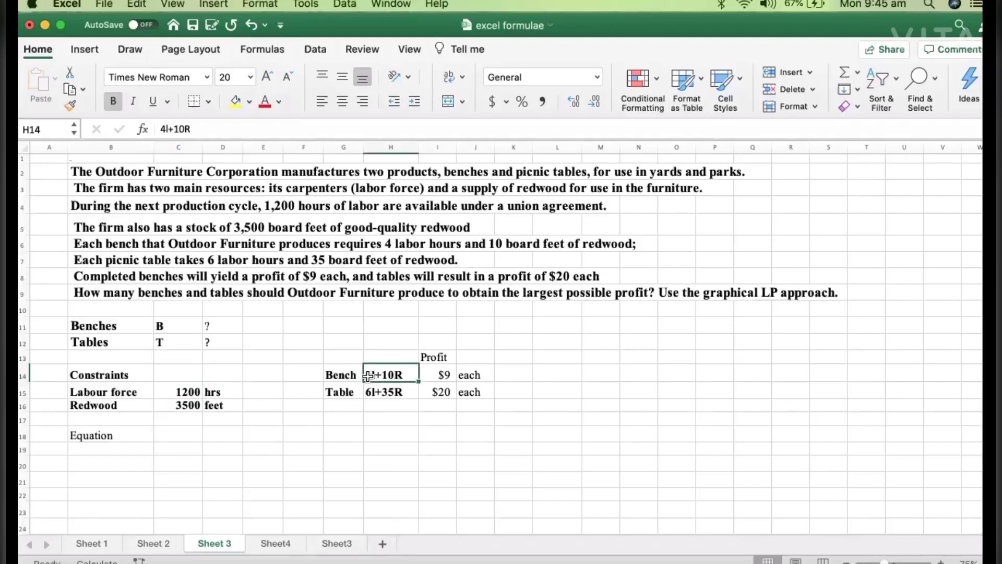
pyautogui.click(369, 395)
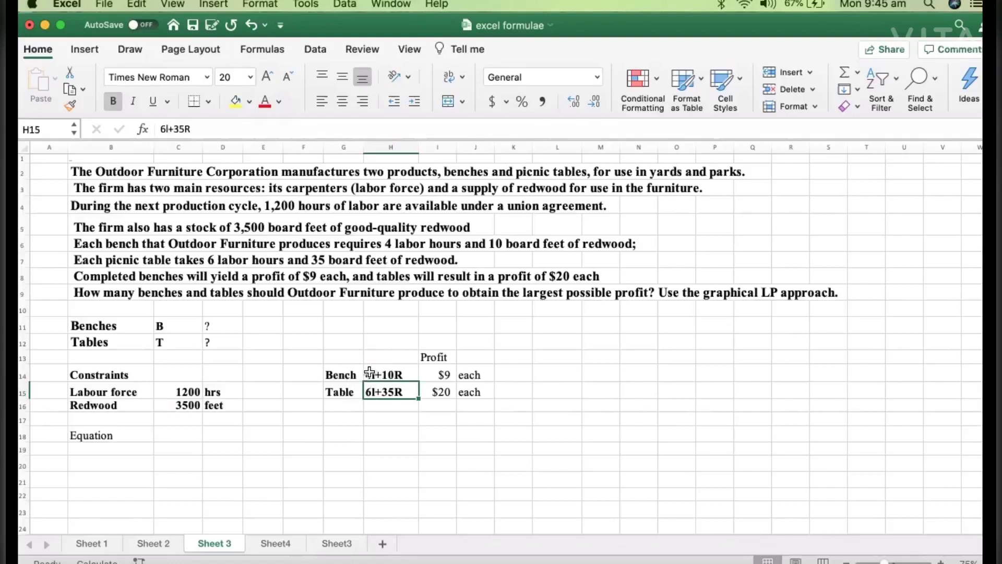
pyautogui.moveTo(369, 374); pyautogui.dragTo(368, 391)
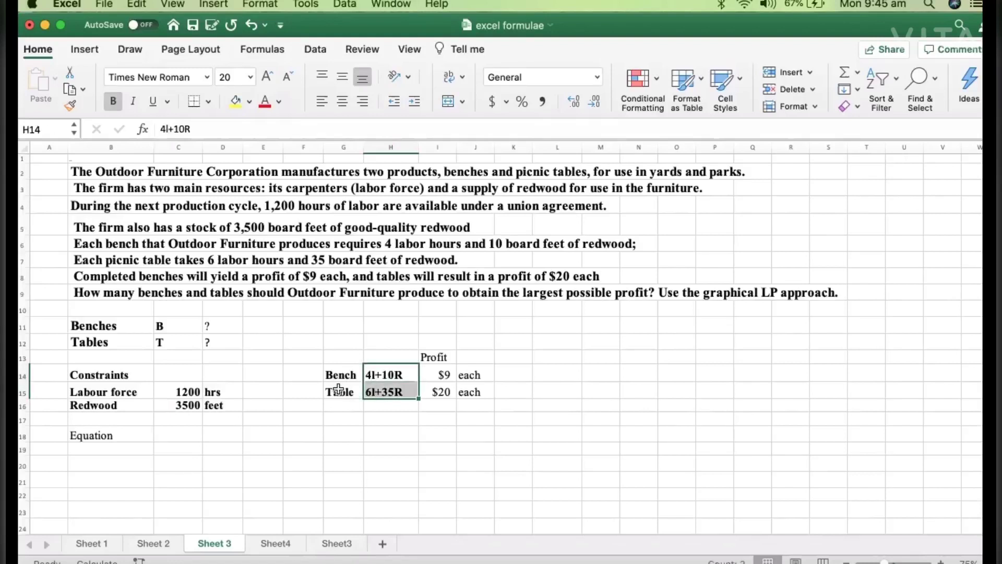
pyautogui.click(338, 390)
pyautogui.click(369, 395)
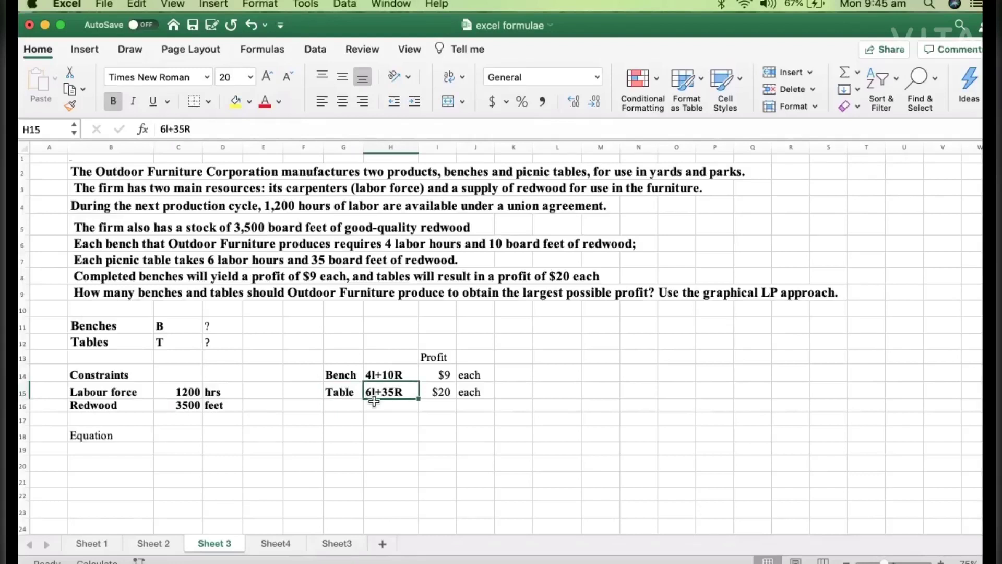
pyautogui.click(372, 375)
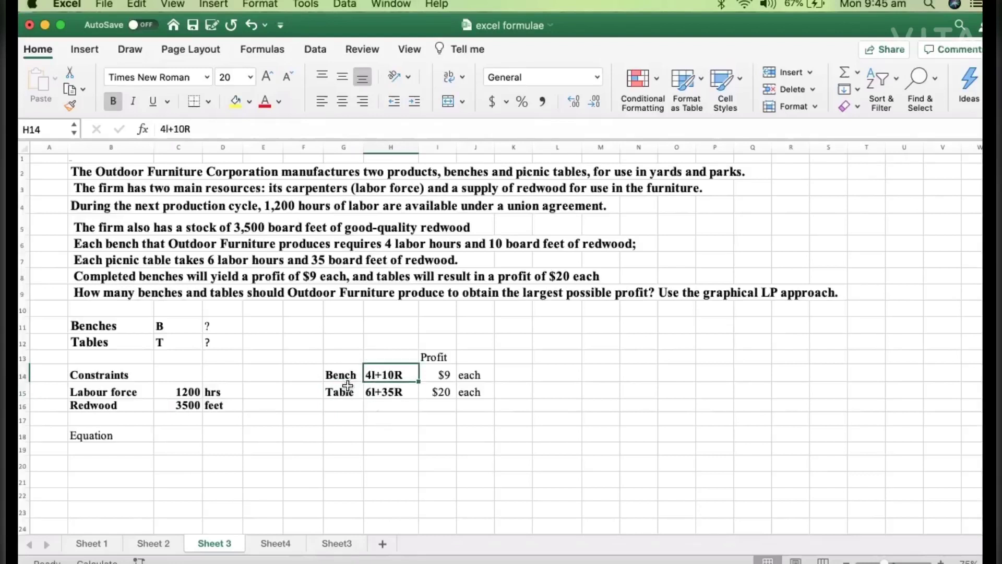
pyautogui.click(372, 392)
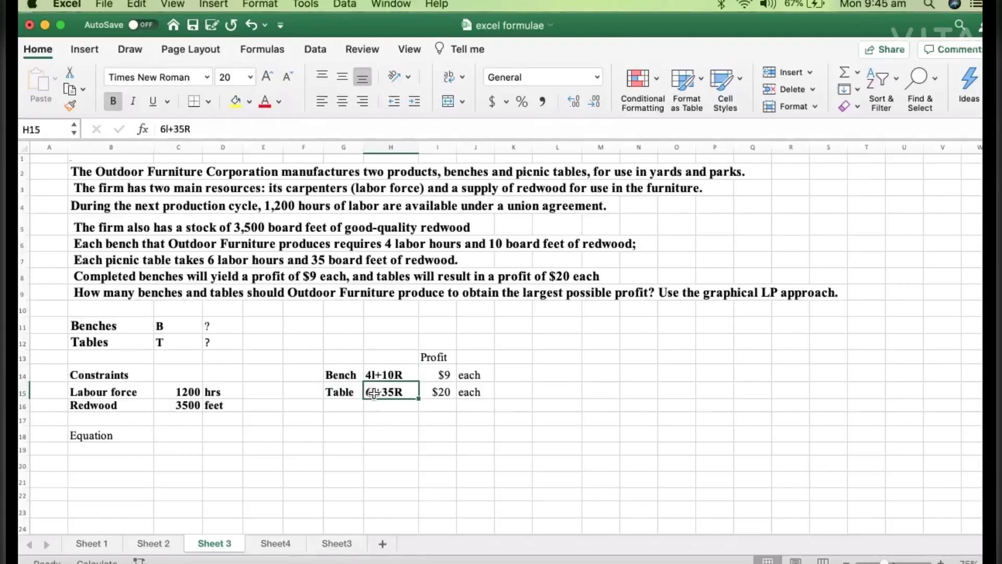
pyautogui.click(401, 428)
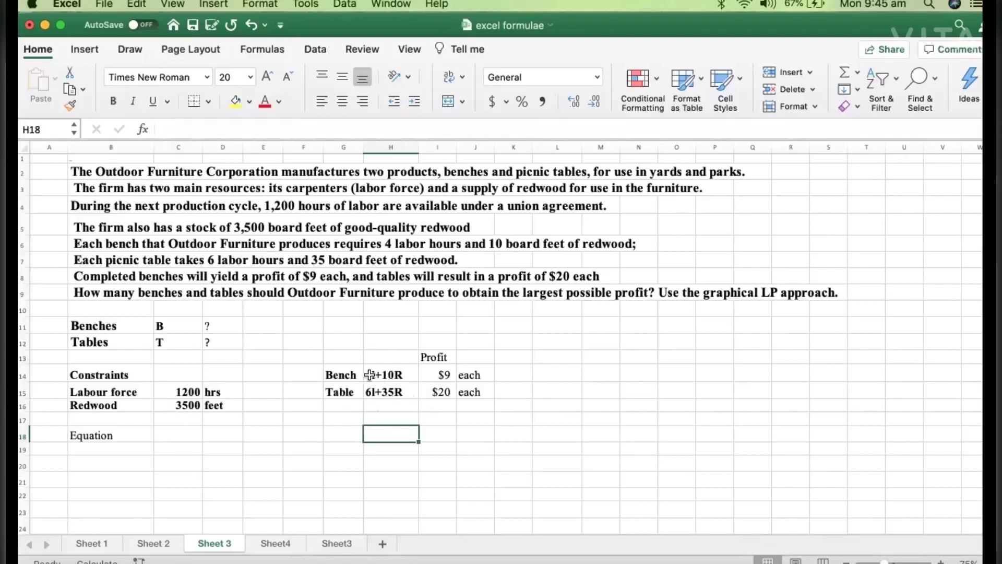
# Enter the labour constraint under the Equation heading, with 4l+6l in B19 and 1200 in C19.
pyautogui.click(126, 447)
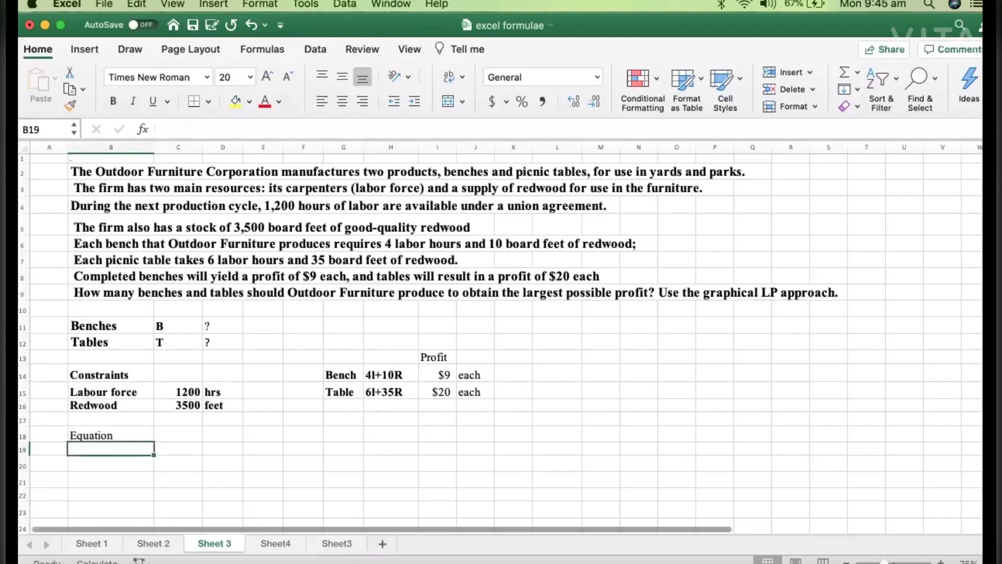
pyautogui.write('4l')
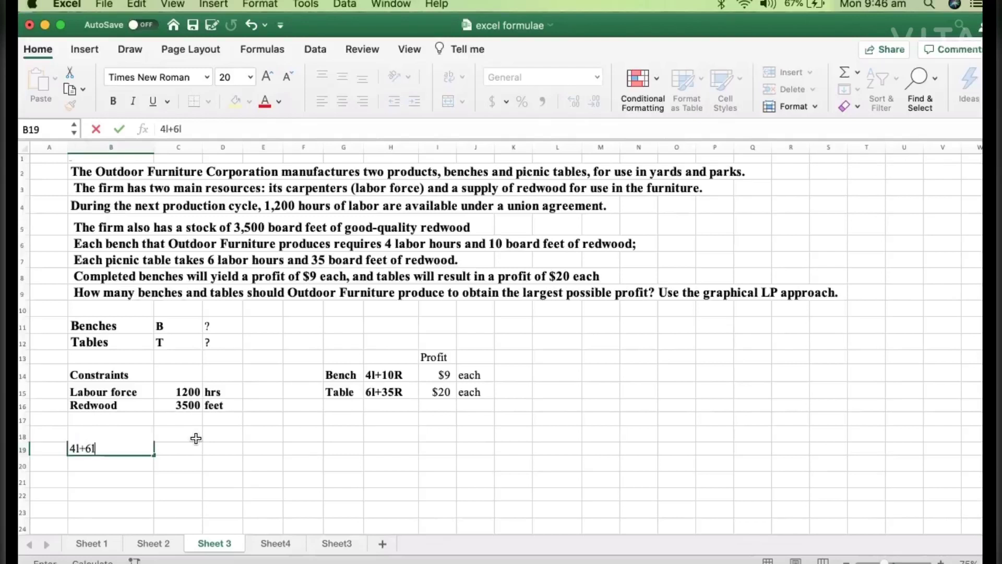
pyautogui.write('+6l')
pyautogui.click(192, 449)
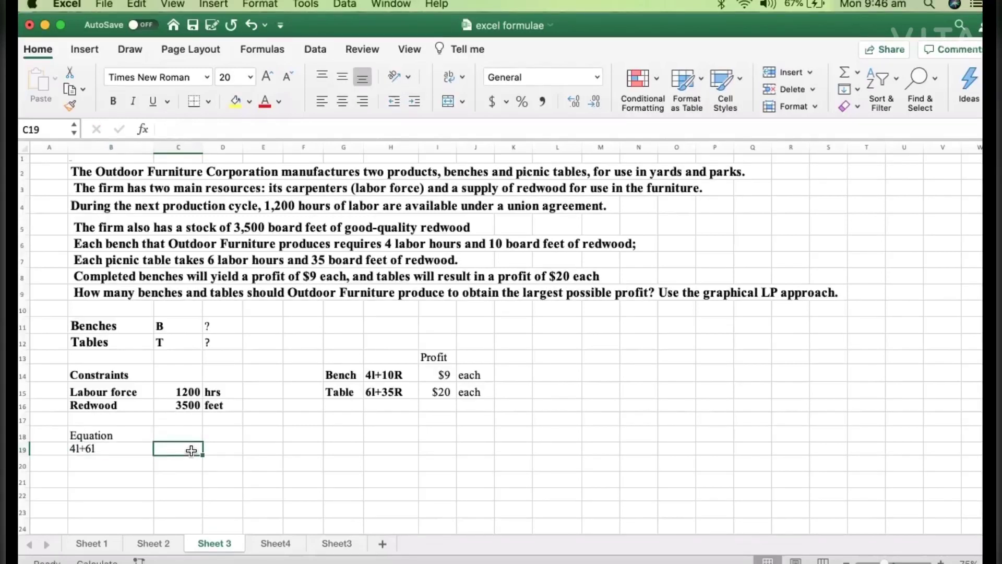
pyautogui.write('1200')
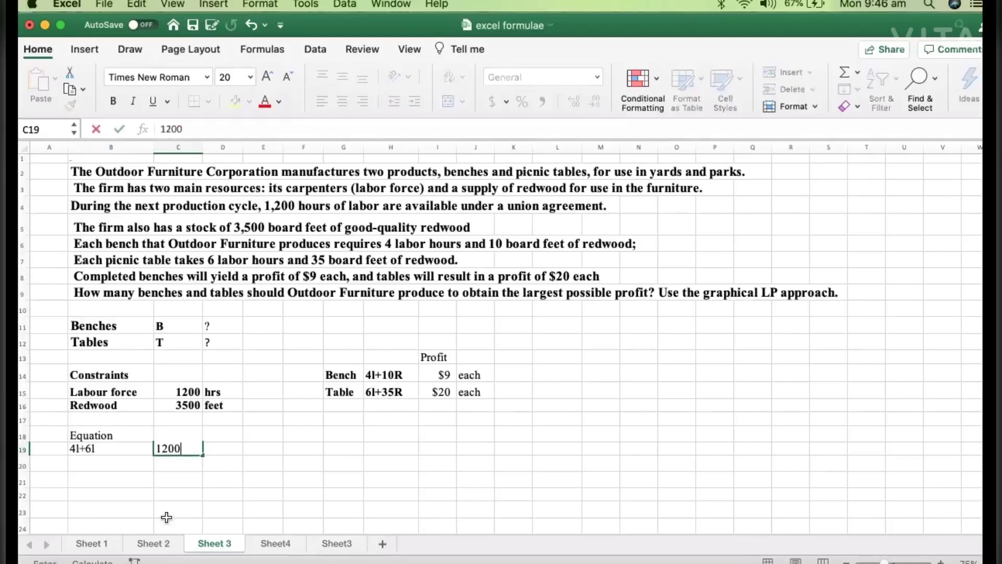
pyautogui.click(185, 496)
# Add a space and the math symbol ≤ after 4l+6l in B19.
pyautogui.click(130, 447)
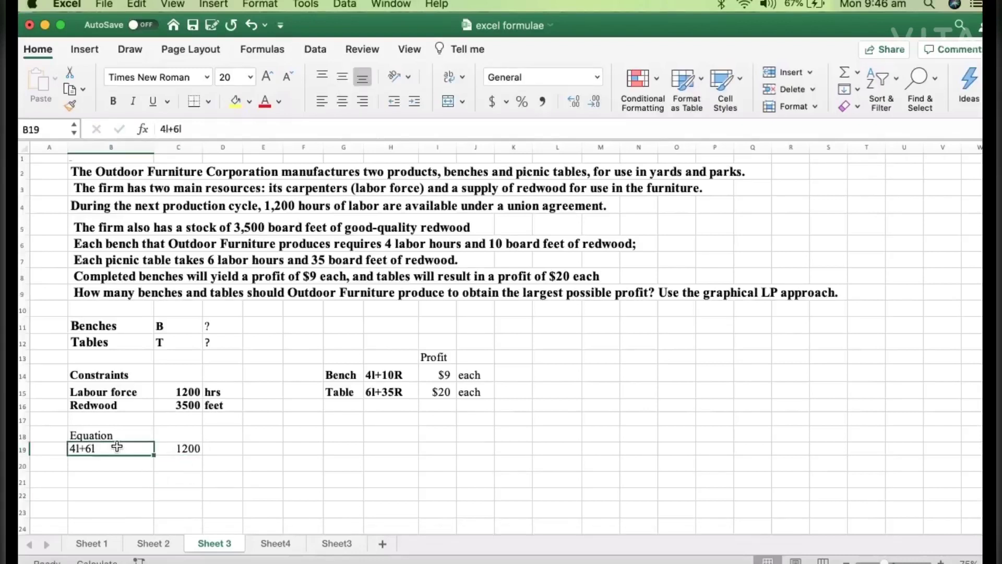
pyautogui.doubleClick(118, 446)
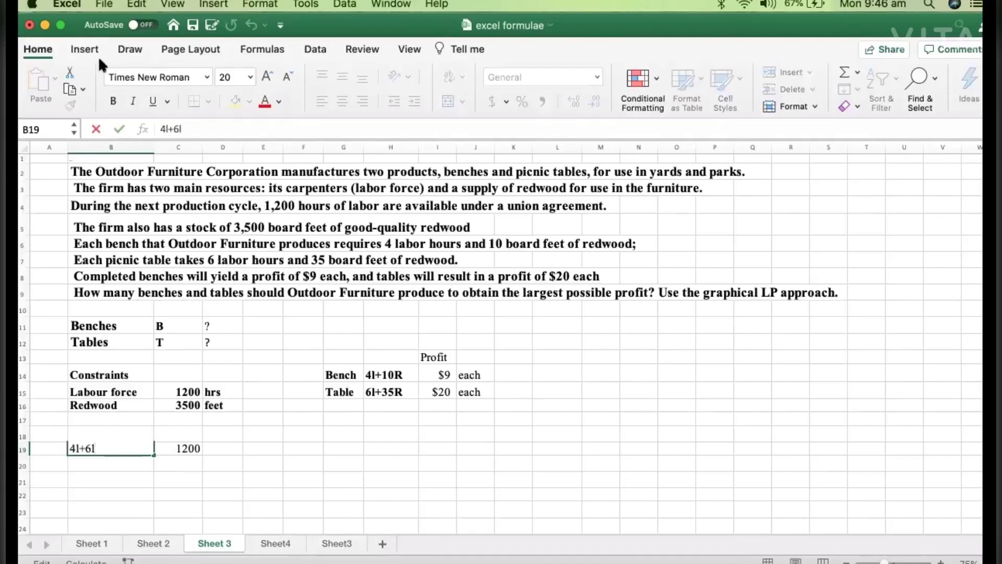
pyautogui.click(80, 48)
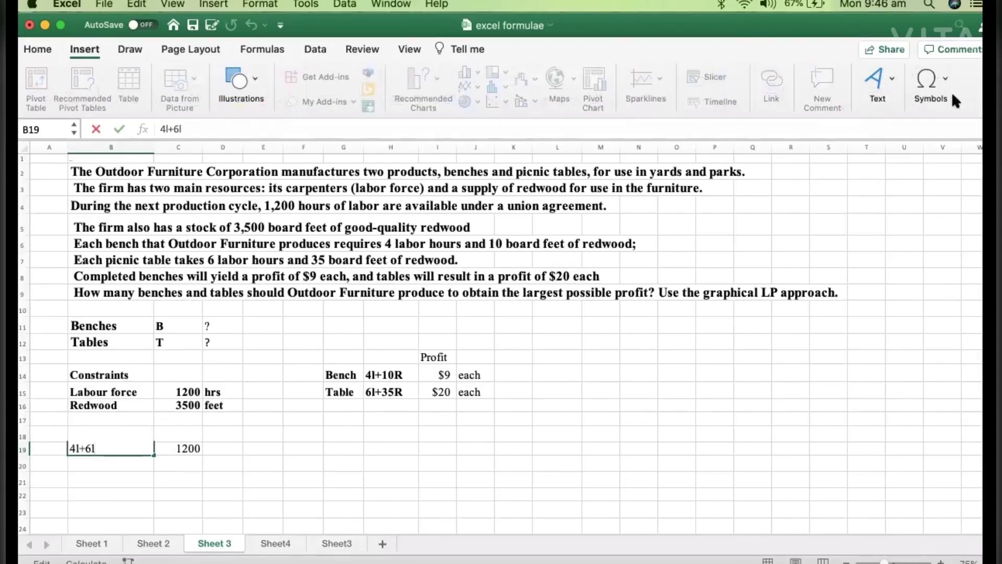
pyautogui.click(926, 79)
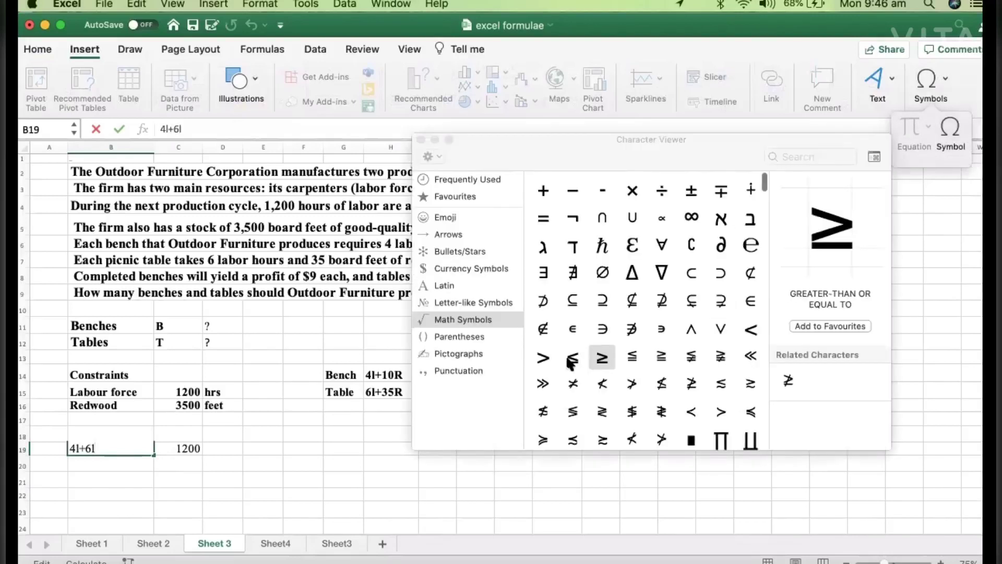
pyautogui.moveTo(546, 136); pyautogui.dragTo(604, 135)
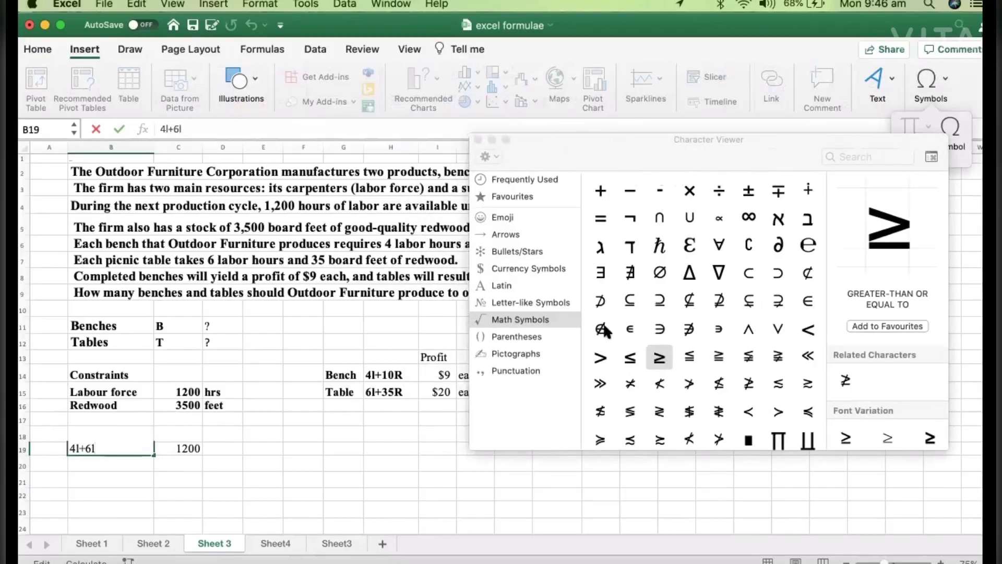
pyautogui.click(631, 359)
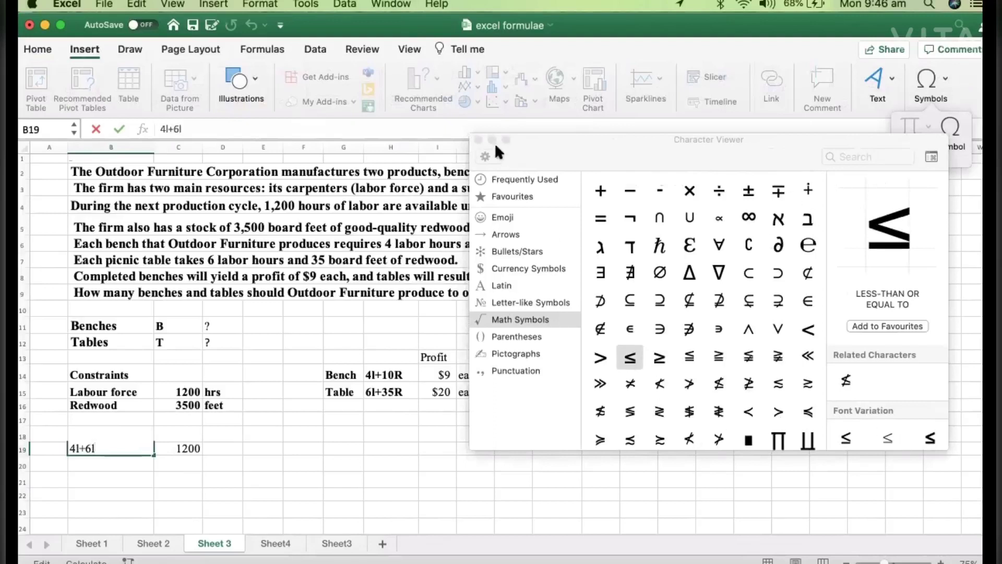
pyautogui.doubleClick(624, 353)
pyautogui.click(478, 139)
pyautogui.click(277, 448)
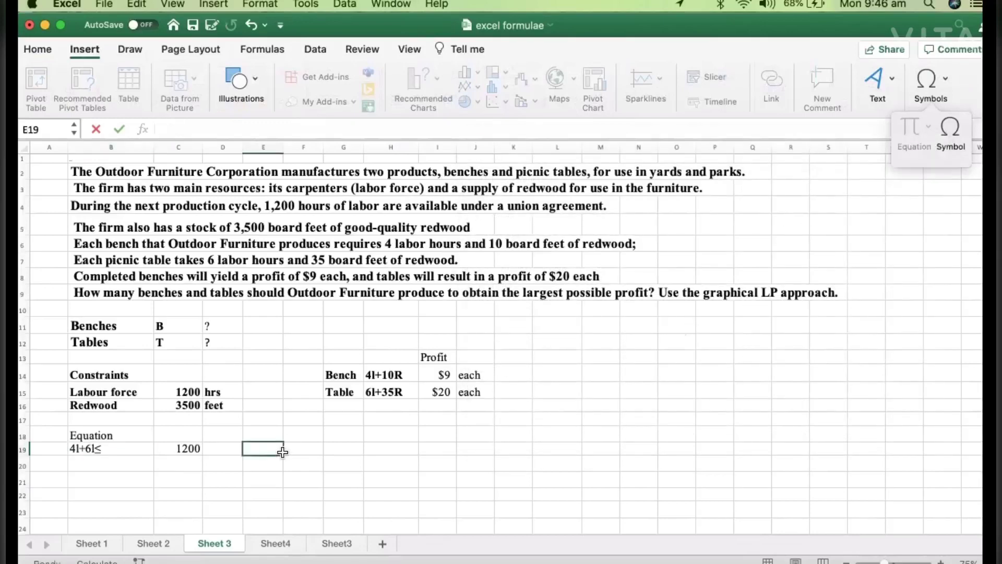
pyautogui.doubleClick(95, 448)
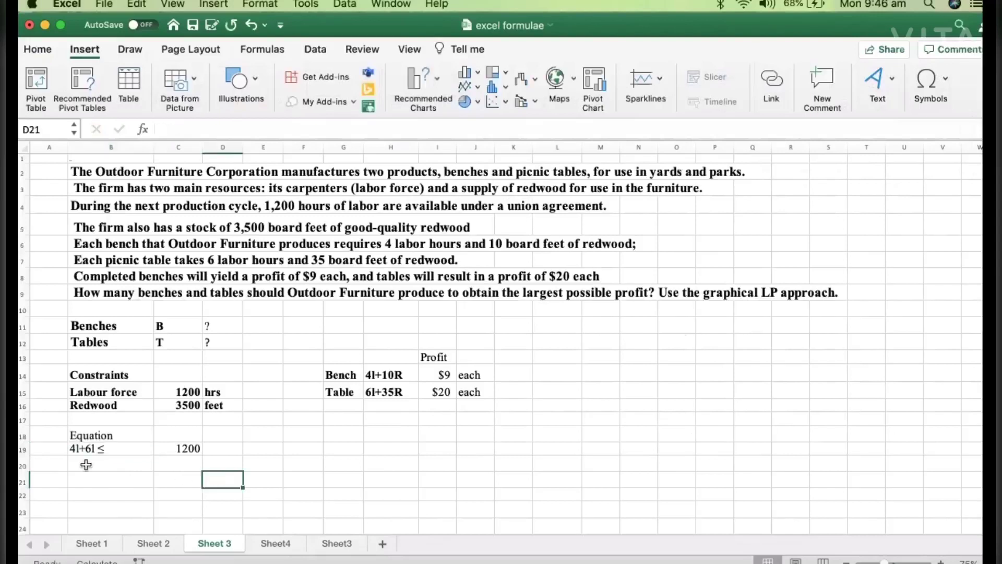
# Make the labour constraint equation in row 19, A19 to C19, bold.
pyautogui.moveTo(53, 449); pyautogui.dragTo(182, 450)
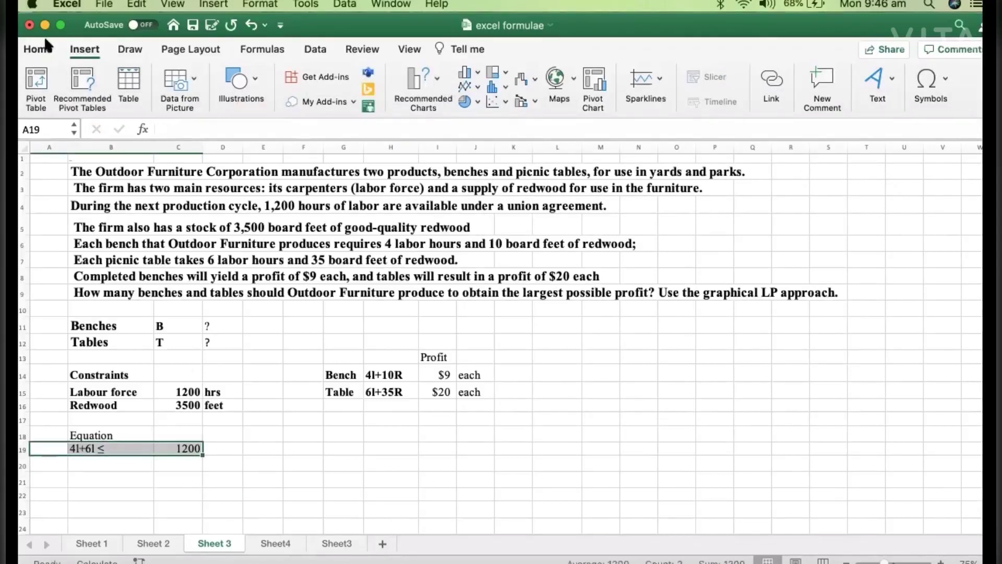
pyautogui.click(58, 50)
pyautogui.click(113, 101)
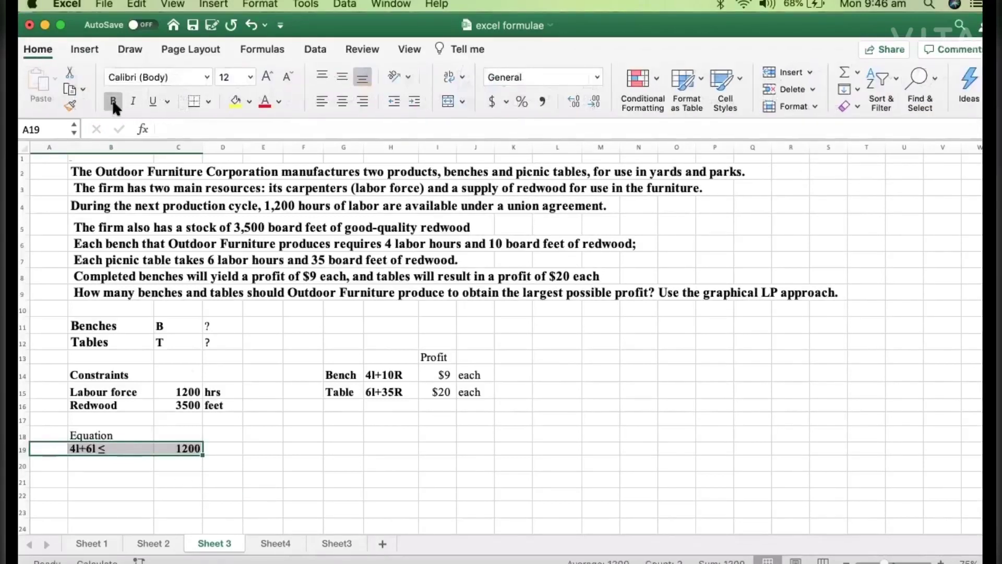
pyautogui.click(320, 481)
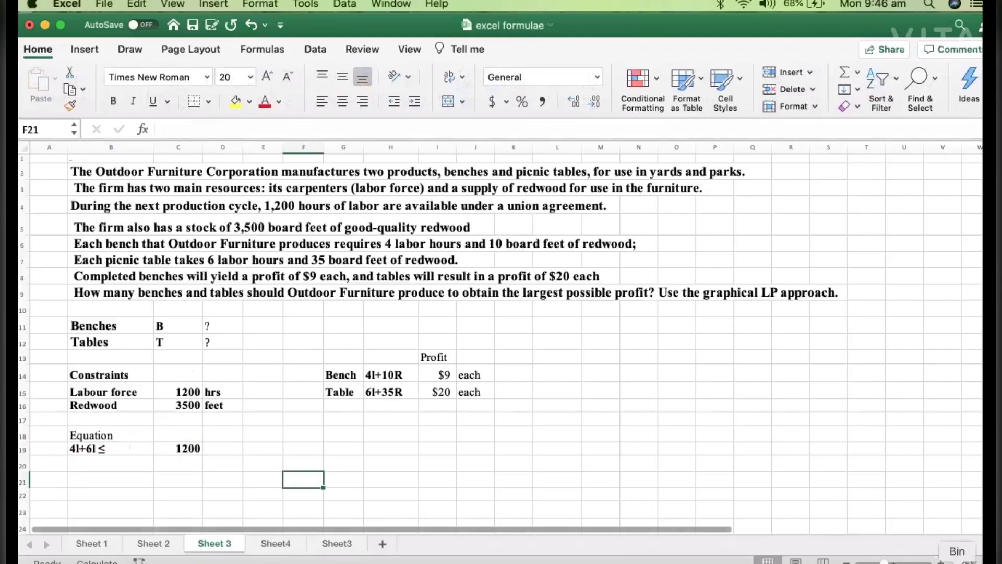
pyautogui.scroll(-2, 302, 447)
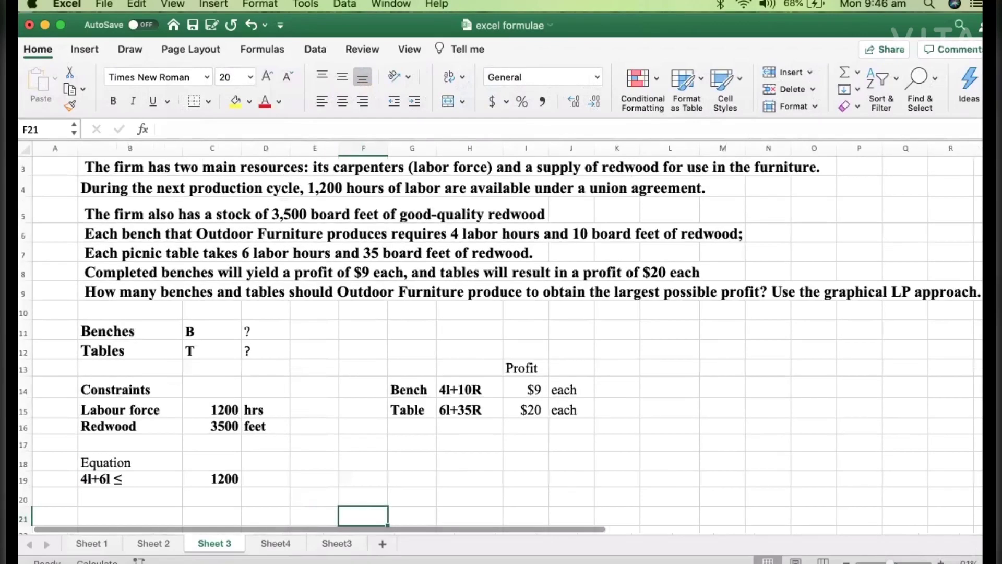
pyautogui.scroll(3, 303, 448)
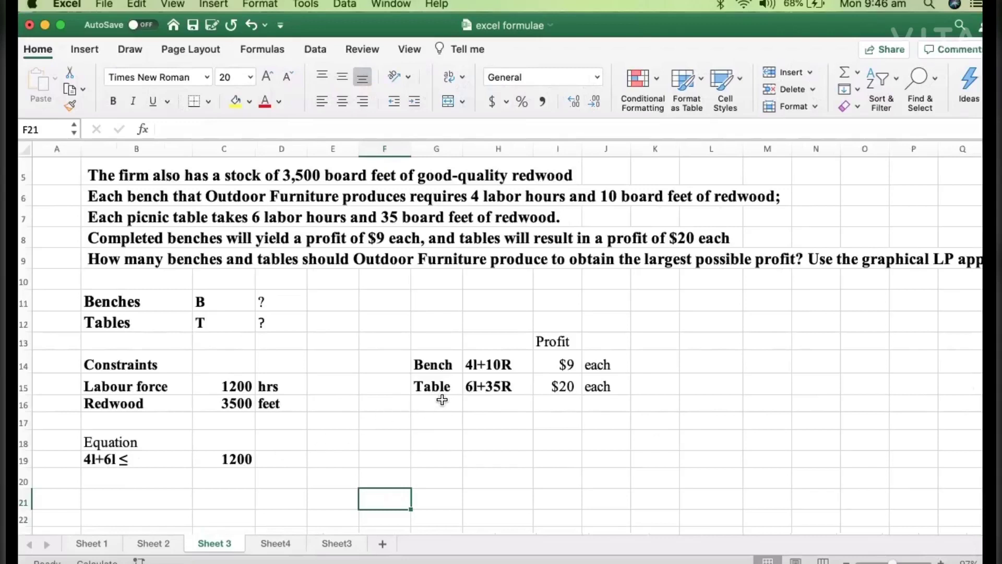
# Enter the redwood expression 10R+35R in B20, based on the redwood terms of the Bench and Table expressions.
pyautogui.click(236, 457)
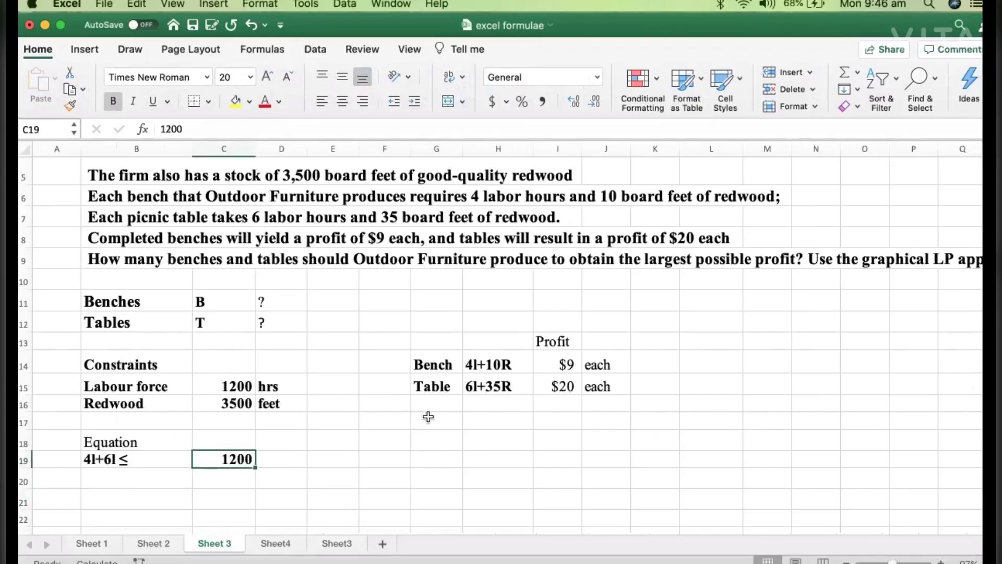
pyautogui.click(510, 370)
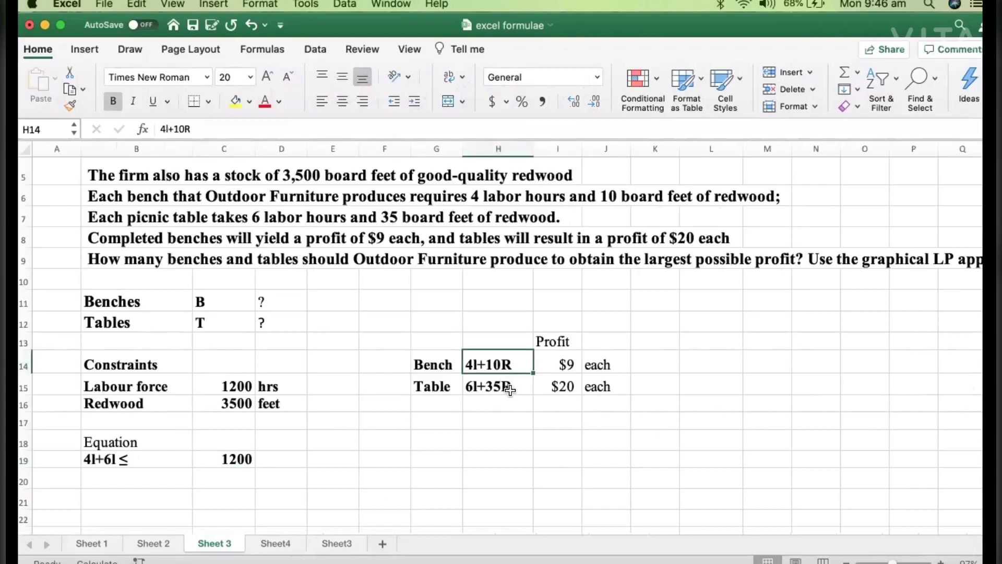
pyautogui.click(510, 390)
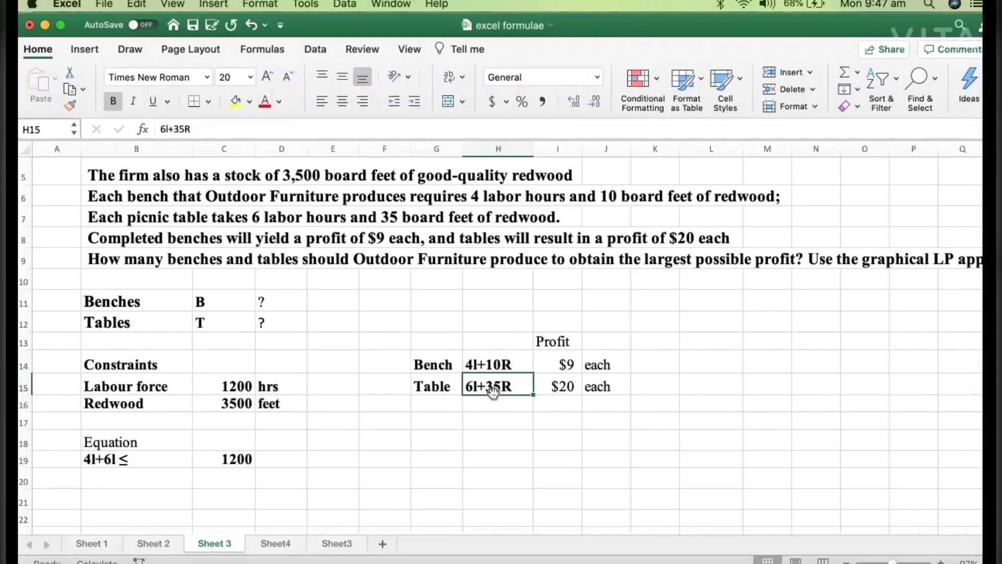
pyautogui.click(438, 386)
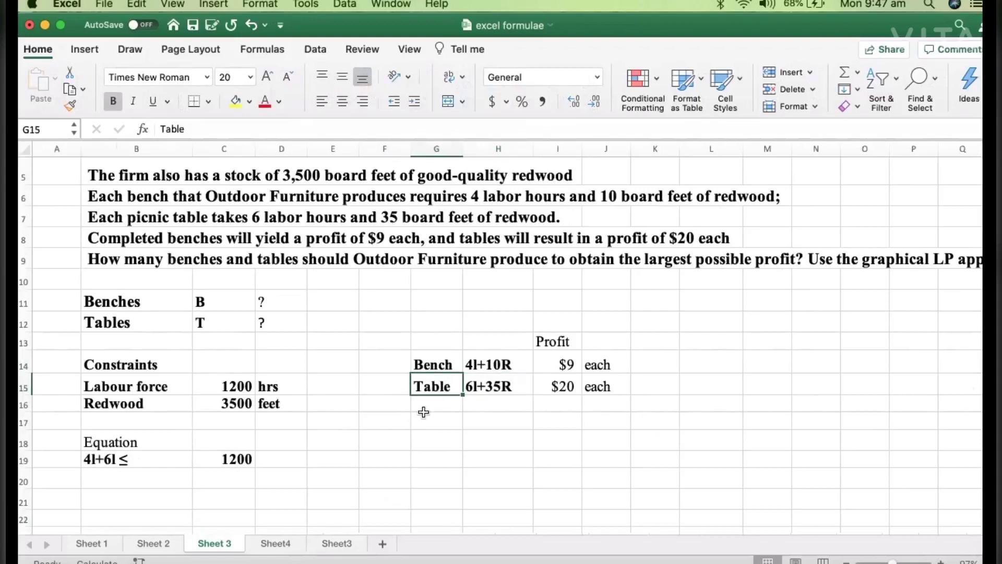
pyautogui.click(226, 407)
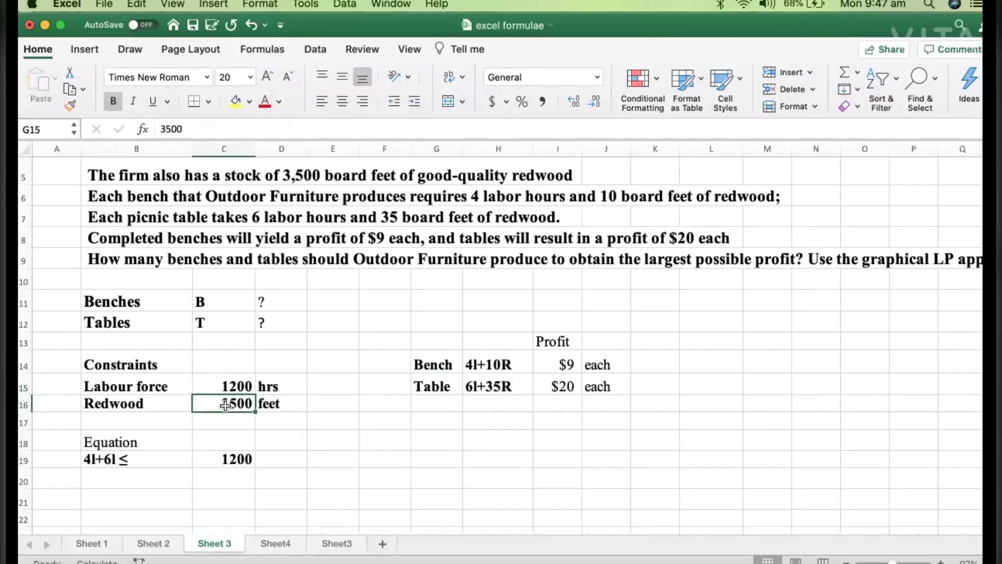
pyautogui.click(135, 476)
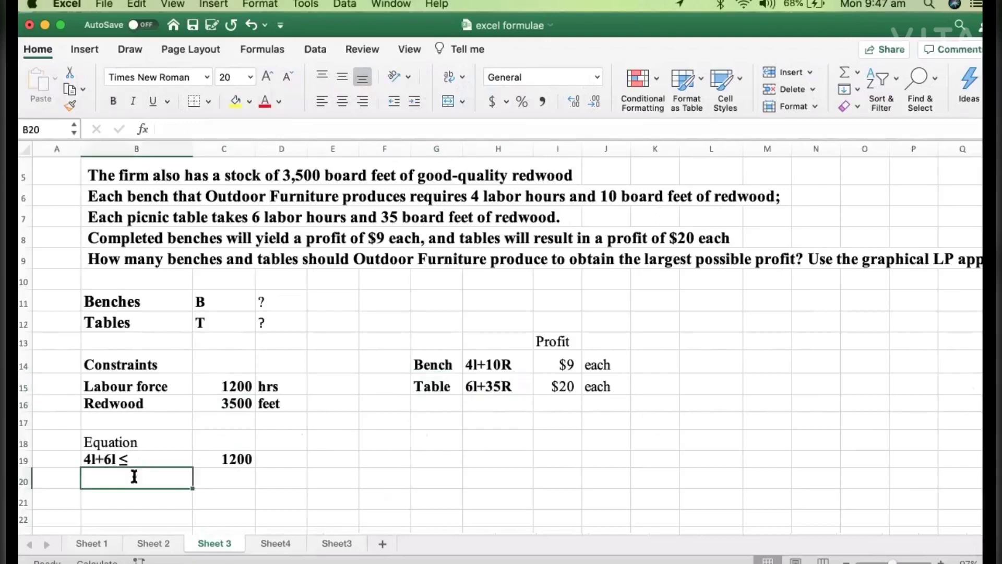
pyautogui.write('10')
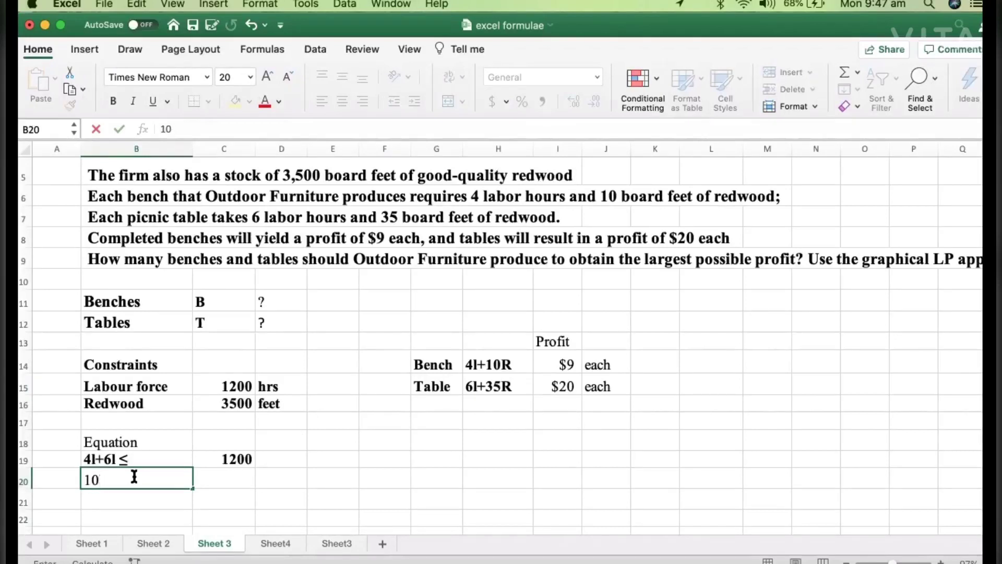
pyautogui.write('R+35')
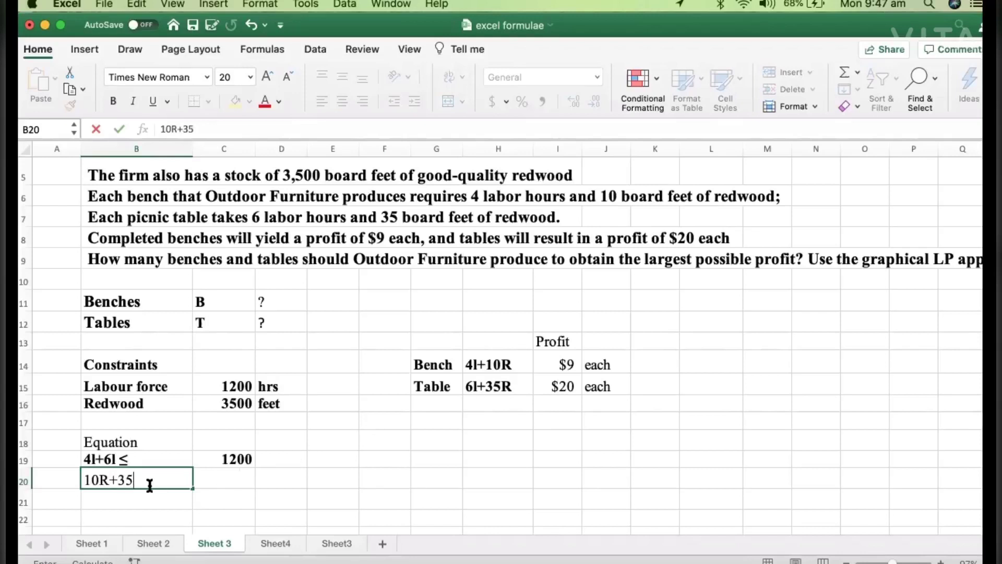
pyautogui.write('R')
pyautogui.click(232, 476)
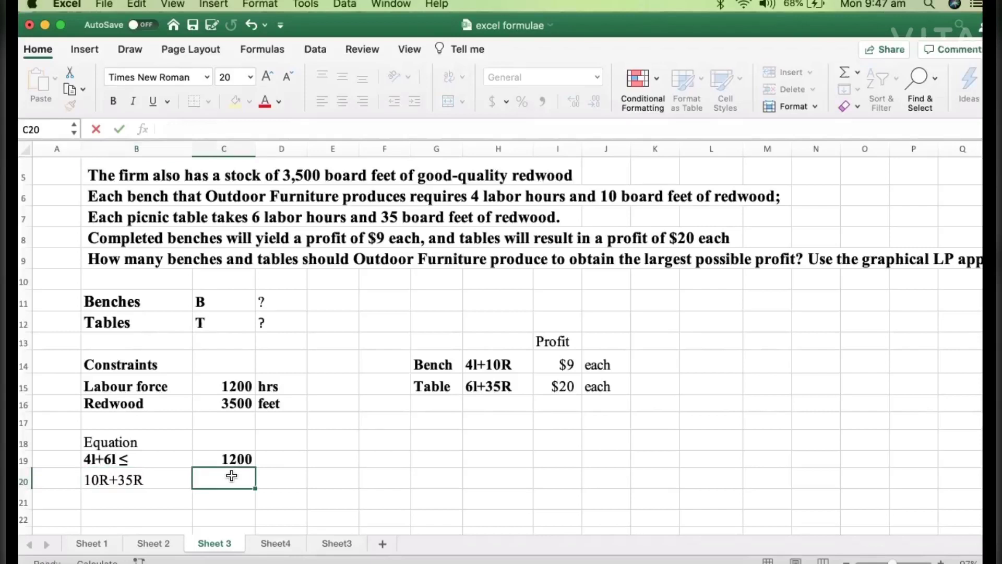
# Copy the ≤ symbol from B19 and paste it after 10R+35R in B20.
pyautogui.doubleClick(144, 480)
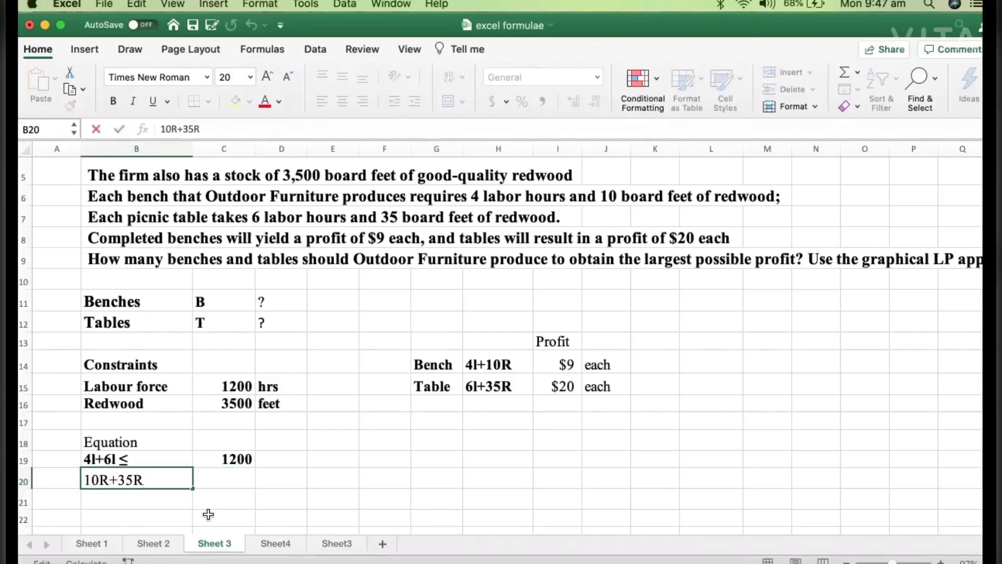
pyautogui.click(148, 456)
pyautogui.doubleClick(140, 457)
pyautogui.moveTo(121, 458); pyautogui.dragTo(129, 458)
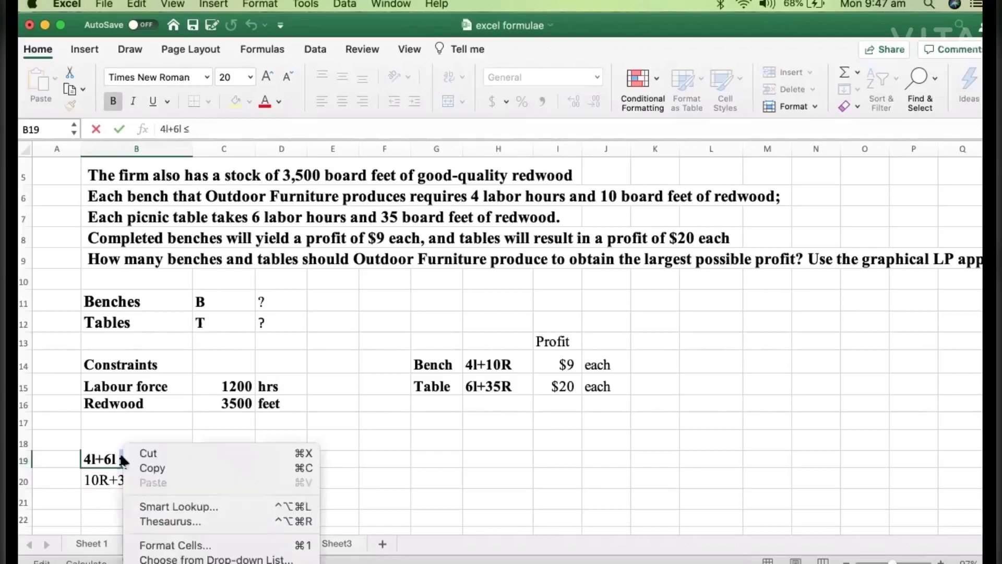
pyautogui.rightClick(125, 459)
pyautogui.click(154, 471)
pyautogui.doubleClick(148, 481)
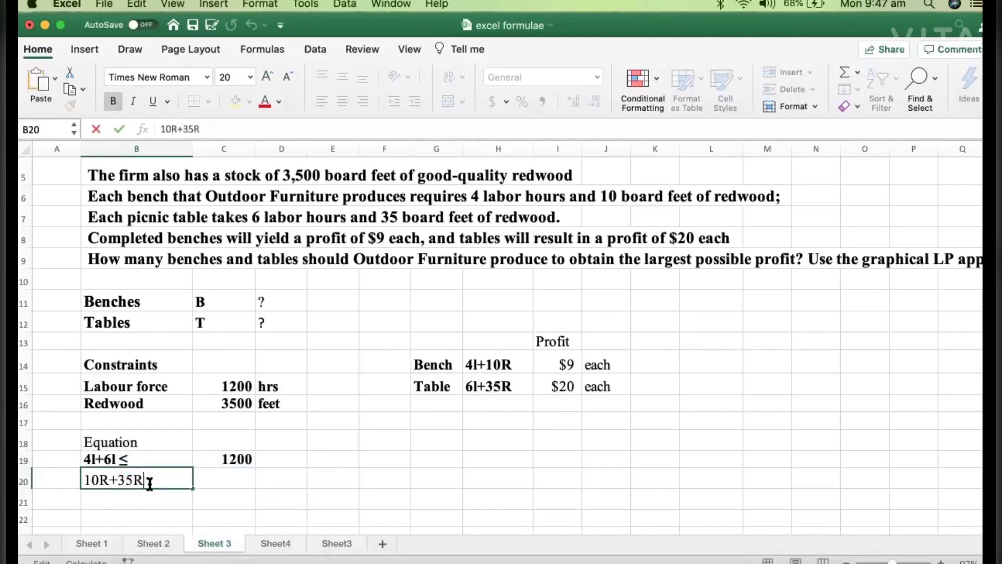
pyautogui.rightClick(149, 483)
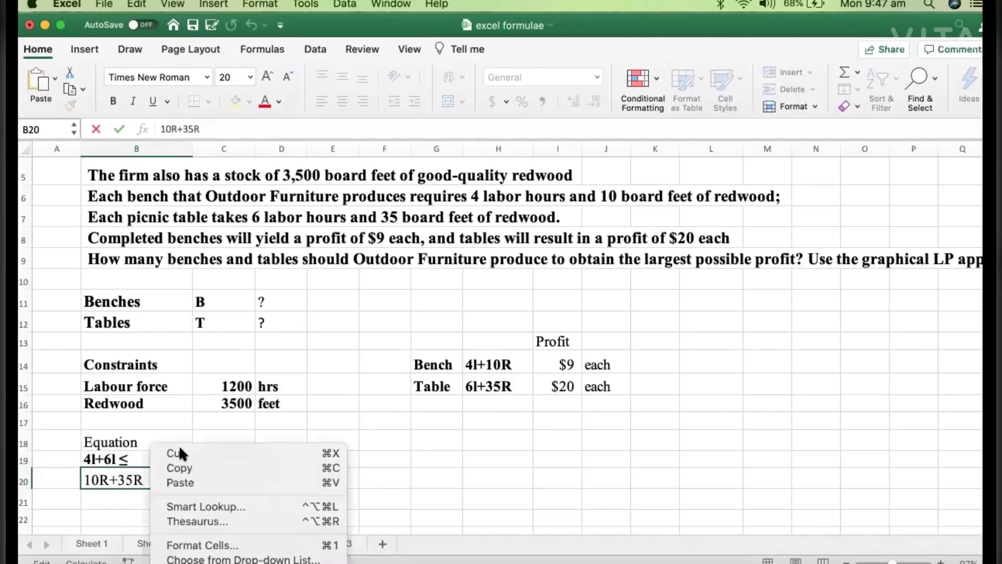
pyautogui.click(193, 479)
# Enter 3500 in C20 as the limit of the redwood constraint.
pyautogui.click(230, 479)
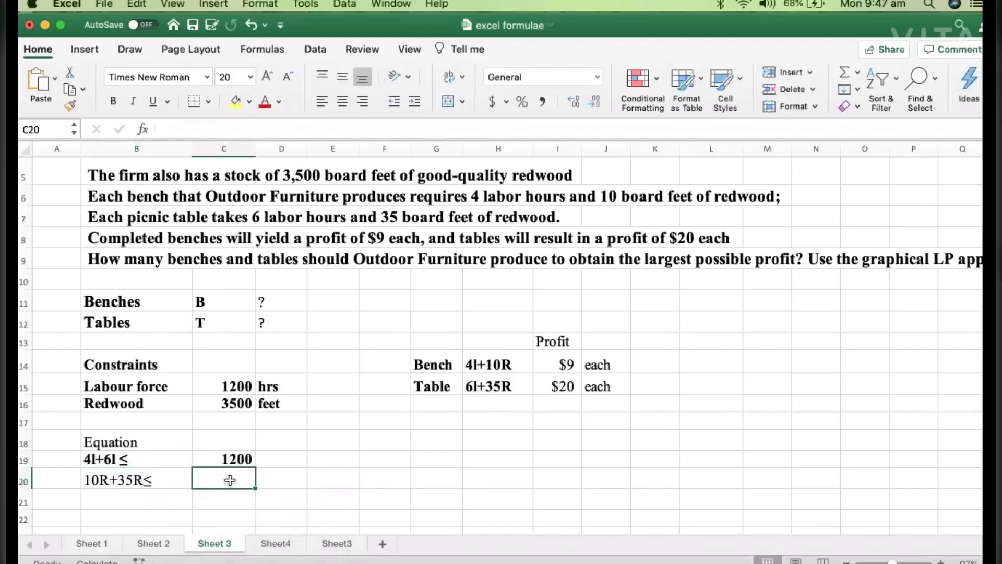
pyautogui.write('3500')
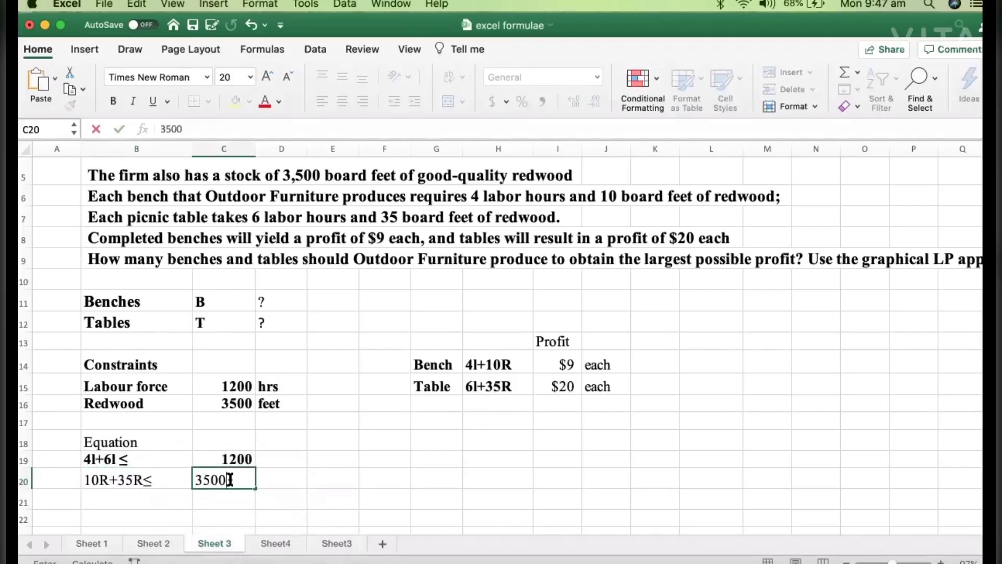
pyautogui.click(308, 491)
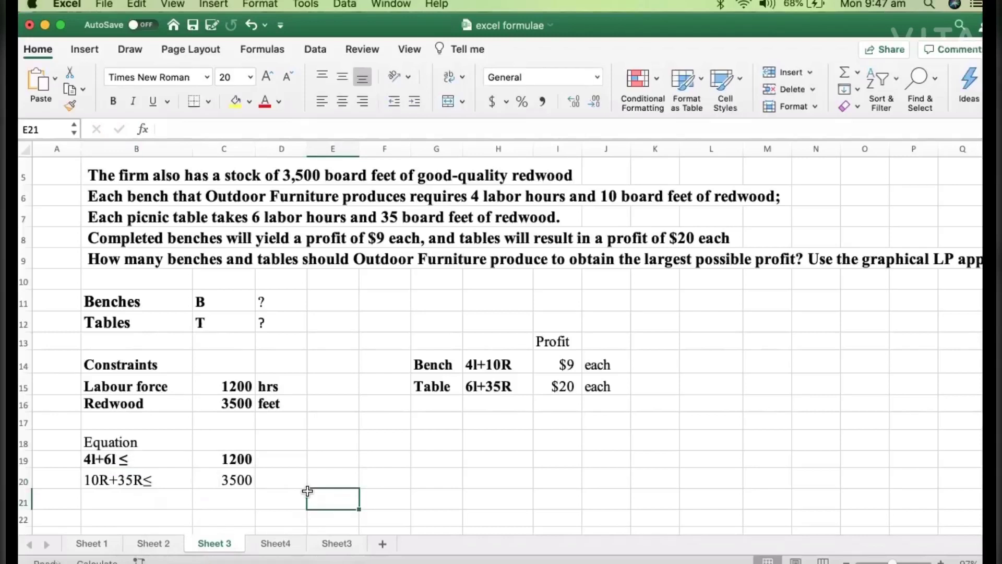
# Change the variables of the labour constraint in B19 so that it reads 4B+6T ≤.
pyautogui.click(99, 459)
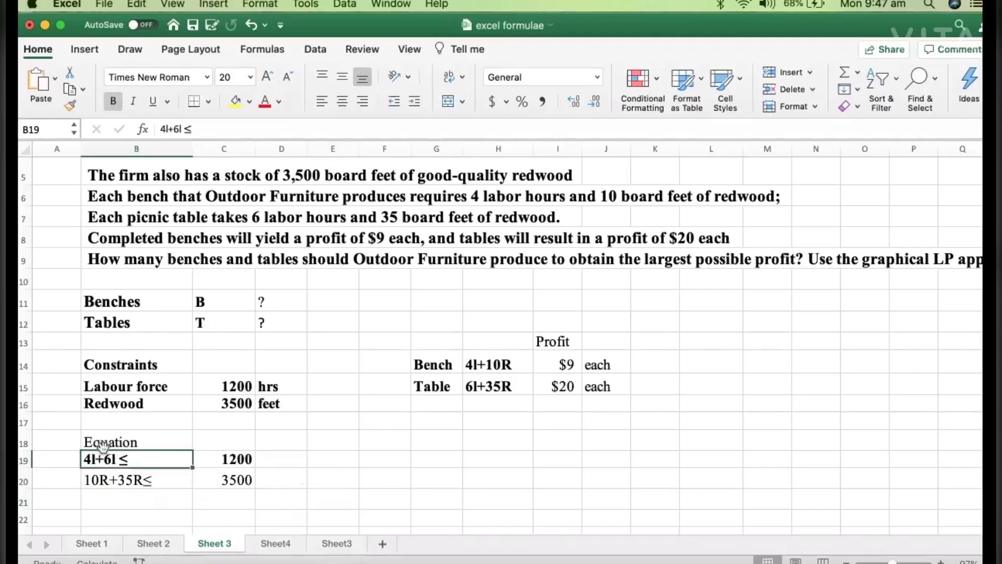
pyautogui.click(134, 479)
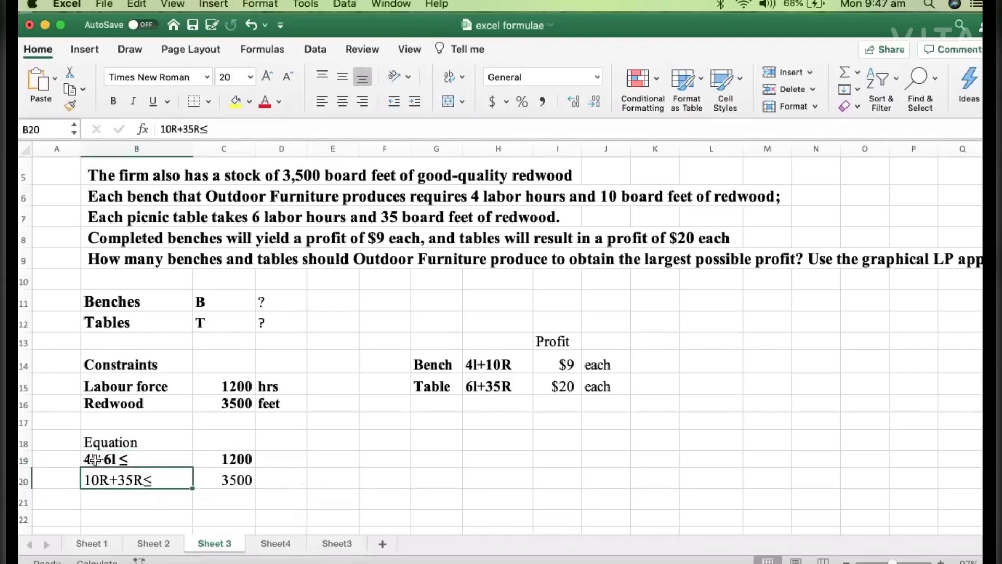
pyautogui.doubleClick(95, 459)
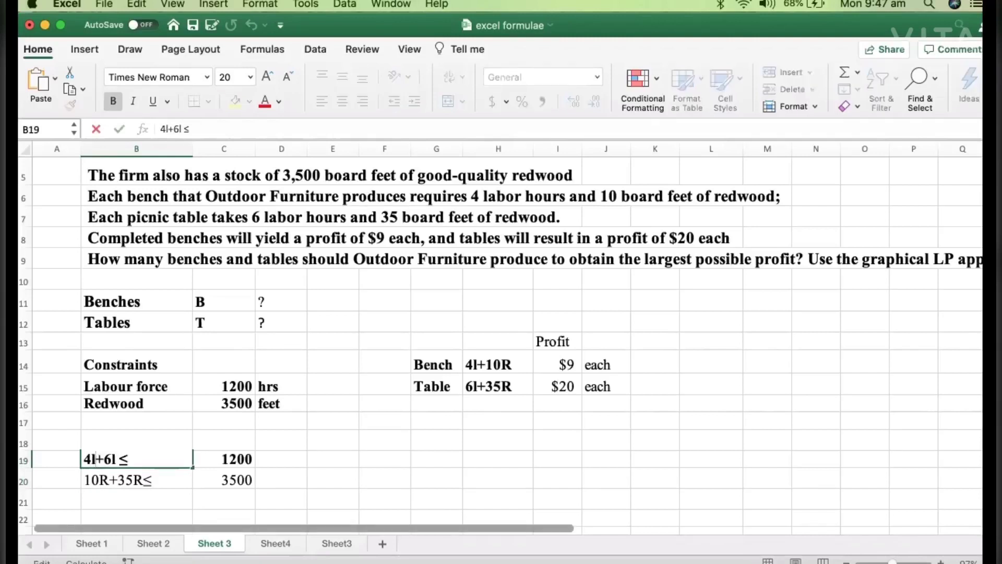
pyautogui.press('BackSpace')
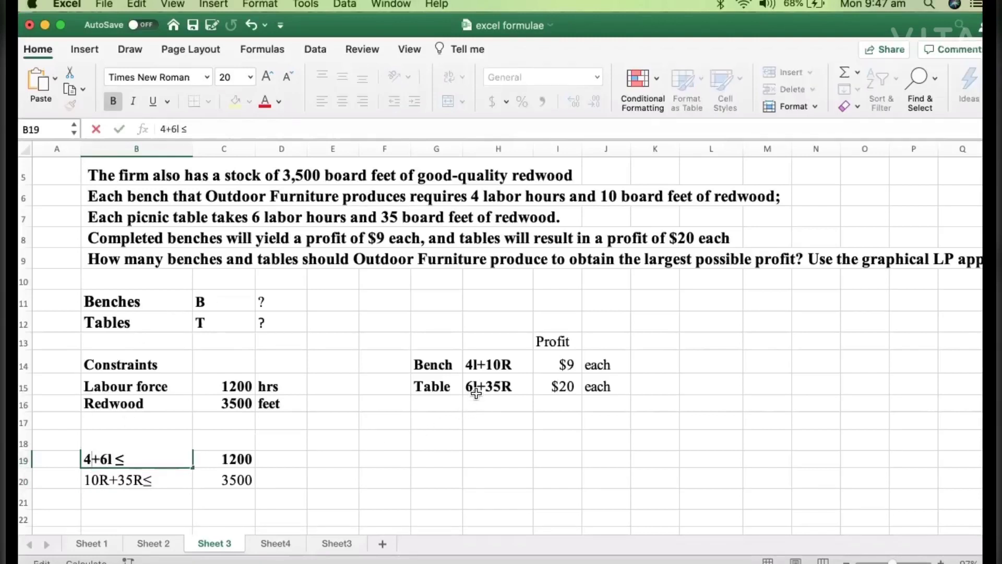
pyautogui.write('B')
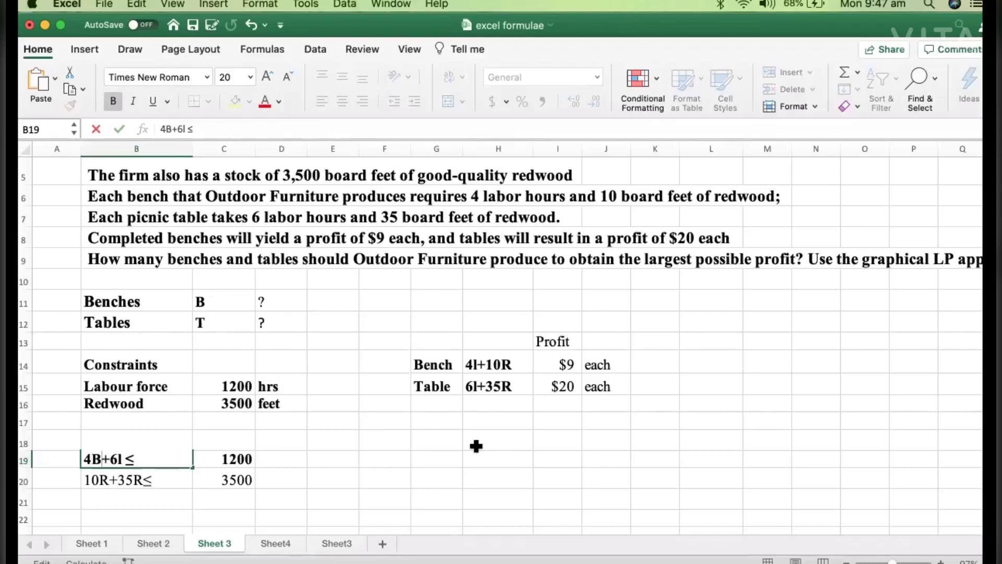
pyautogui.click(122, 460)
pyautogui.press('BackSpace')
pyautogui.write('T')
pyautogui.click(184, 480)
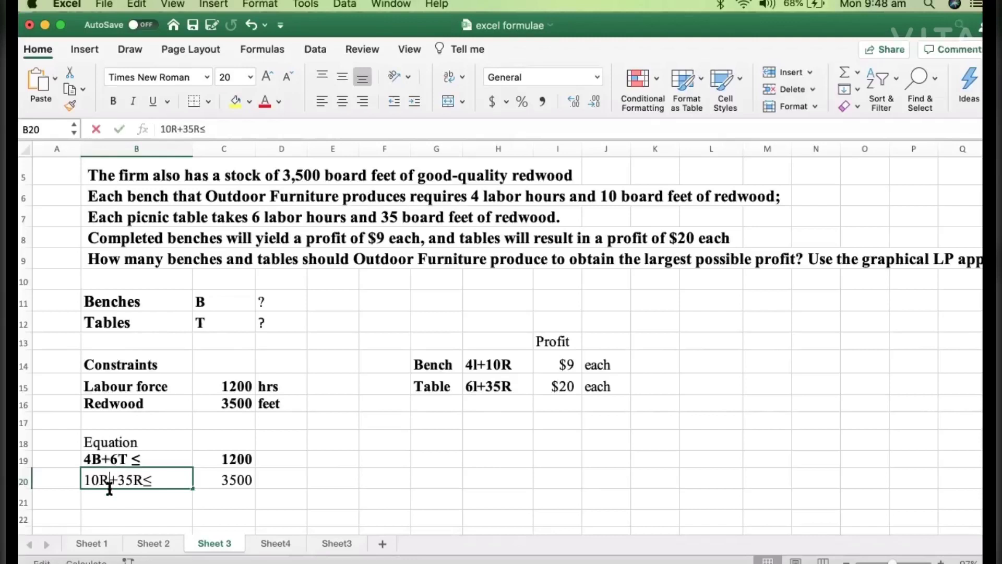
# Change the variables of the redwood constraint in B20 so that it reads 10B+35T≤.
pyautogui.doubleClick(106, 481)
pyautogui.press('BackSpace')
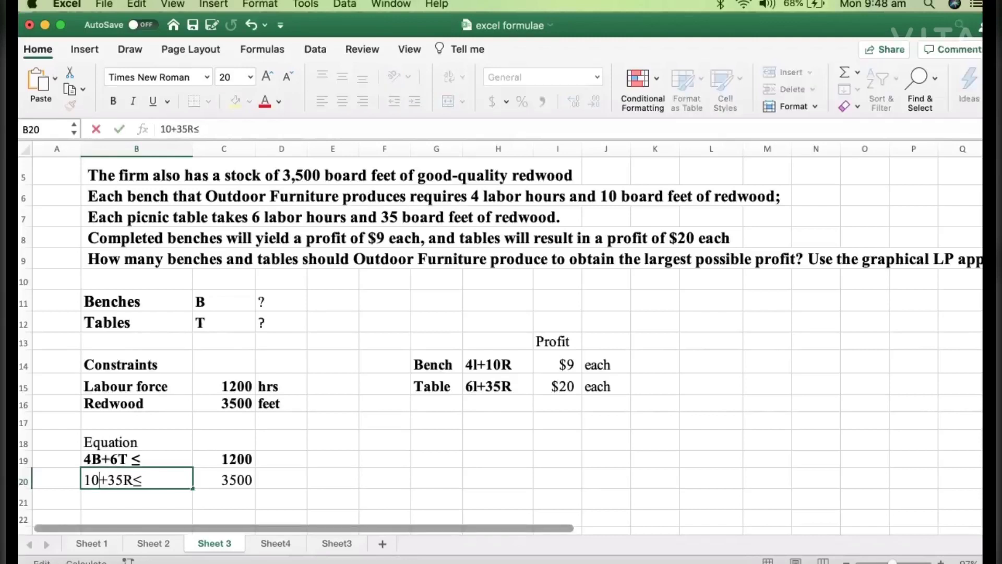
pyautogui.write('B')
pyautogui.click(139, 477)
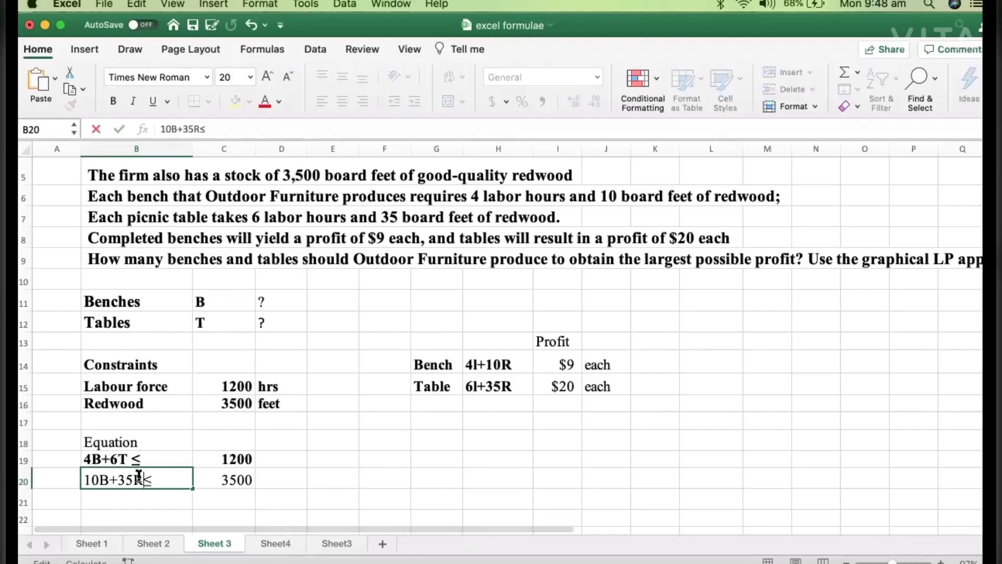
pyautogui.press('BackSpace')
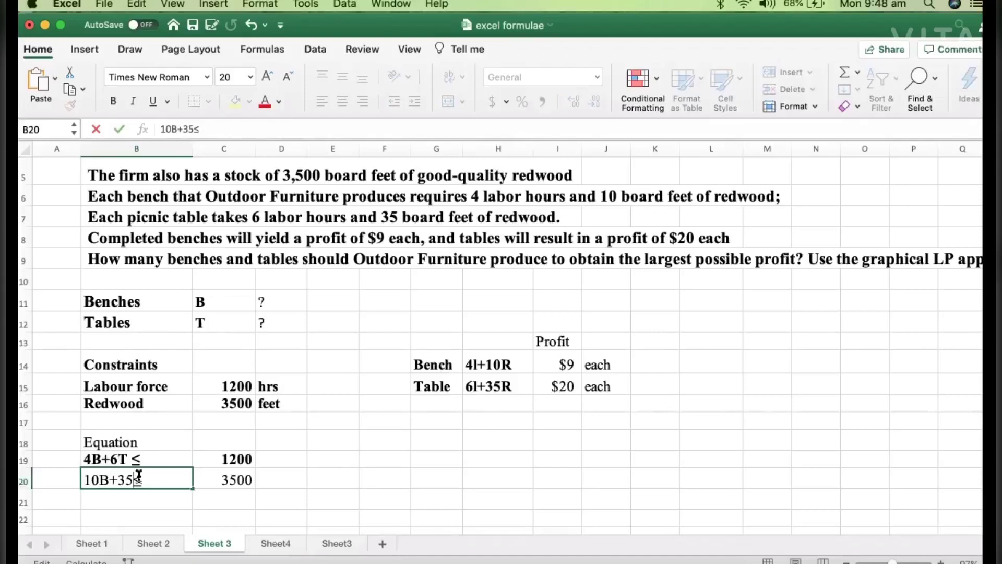
pyautogui.write('t')
pyautogui.press('BackSpace')
pyautogui.write('T')
pyautogui.click(335, 467)
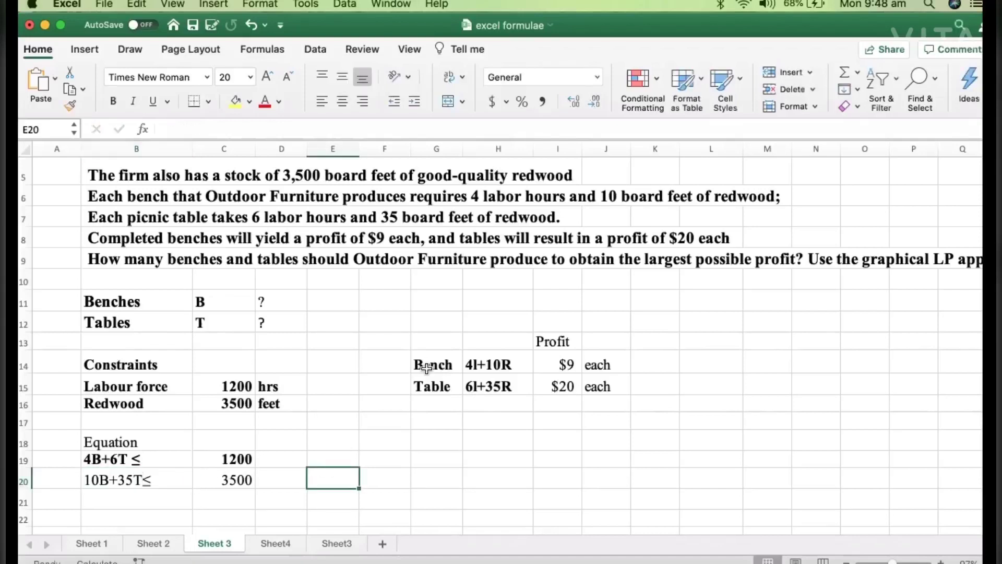
# Make the redwood constraint in B20 and its limit in C20 bold.
pyautogui.click(475, 369)
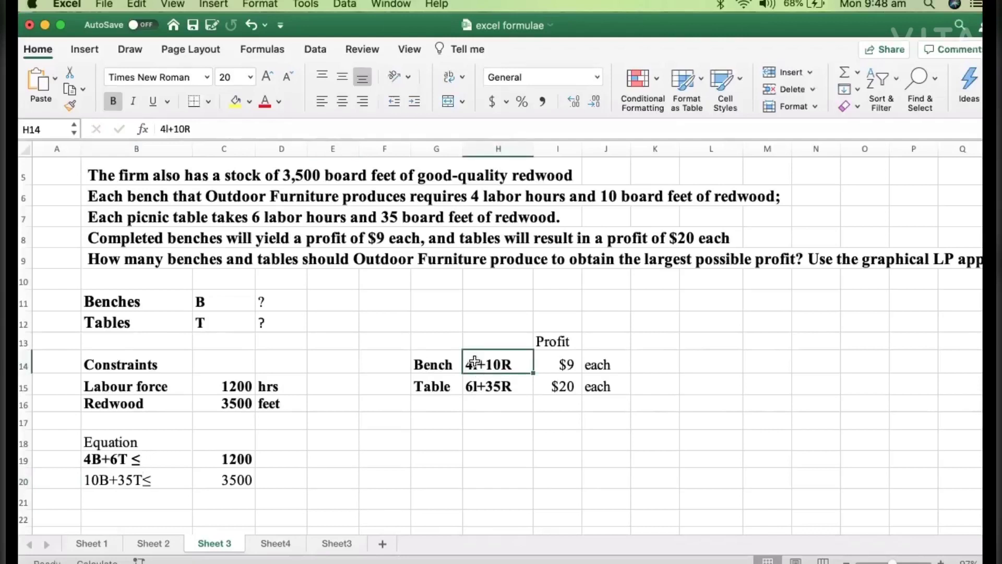
pyautogui.moveTo(476, 368); pyautogui.dragTo(479, 390)
pyautogui.click(514, 387)
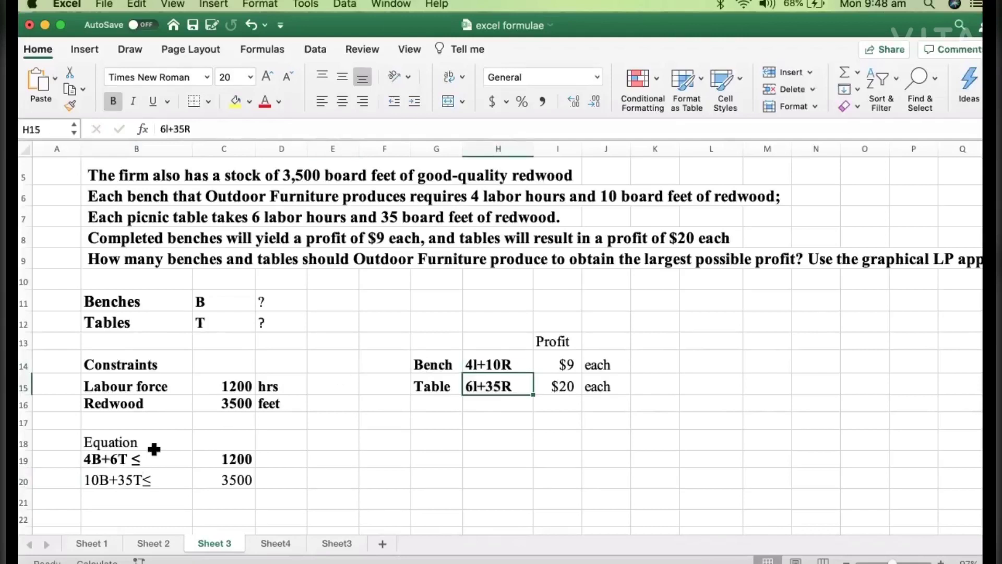
pyautogui.click(117, 478)
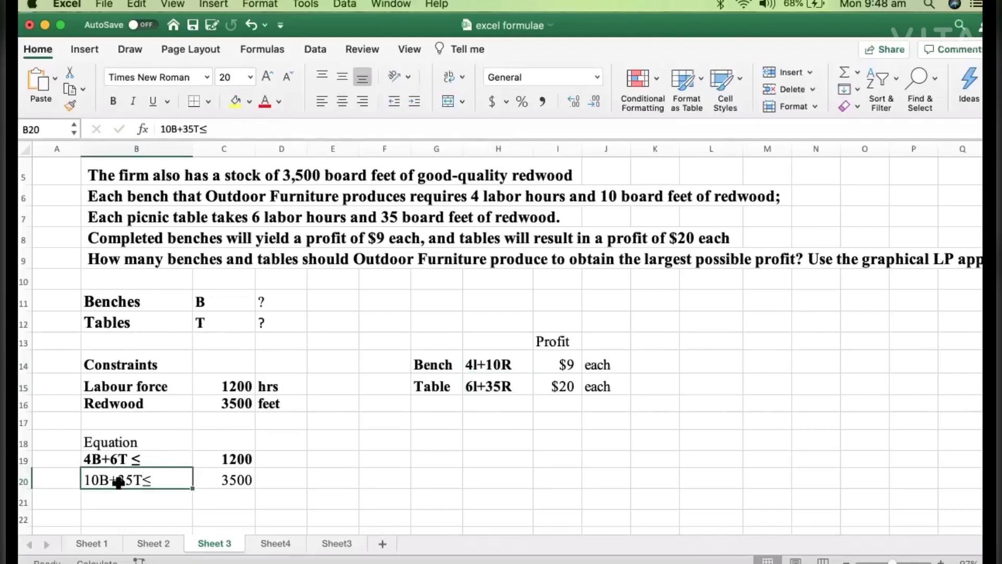
pyautogui.click(113, 101)
pyautogui.click(232, 488)
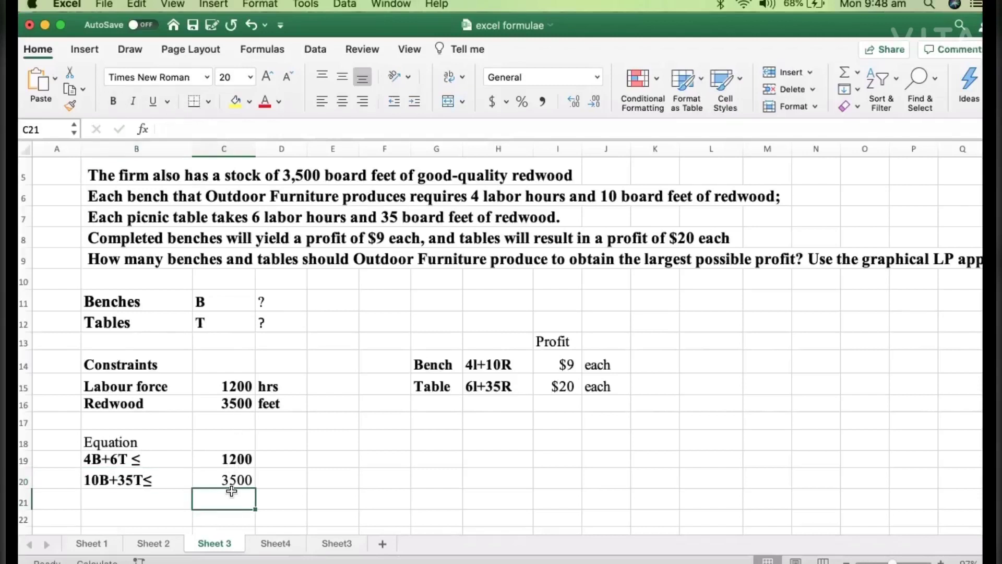
pyautogui.click(233, 480)
pyautogui.click(114, 102)
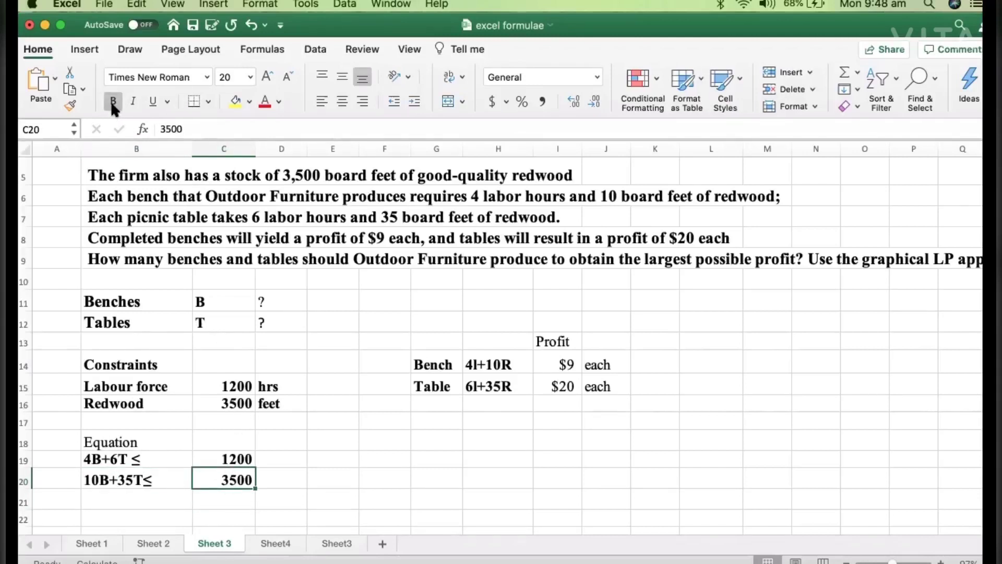
pyautogui.click(381, 457)
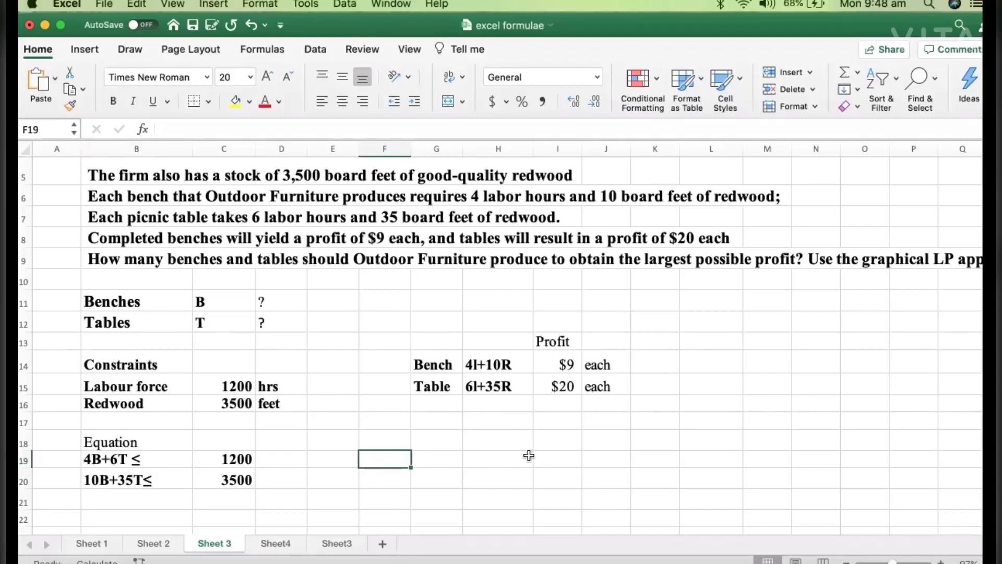
# Number the two constraint equations by entering 1 in D19 and 2 in D20.
pyautogui.moveTo(156, 461); pyautogui.dragTo(227, 475)
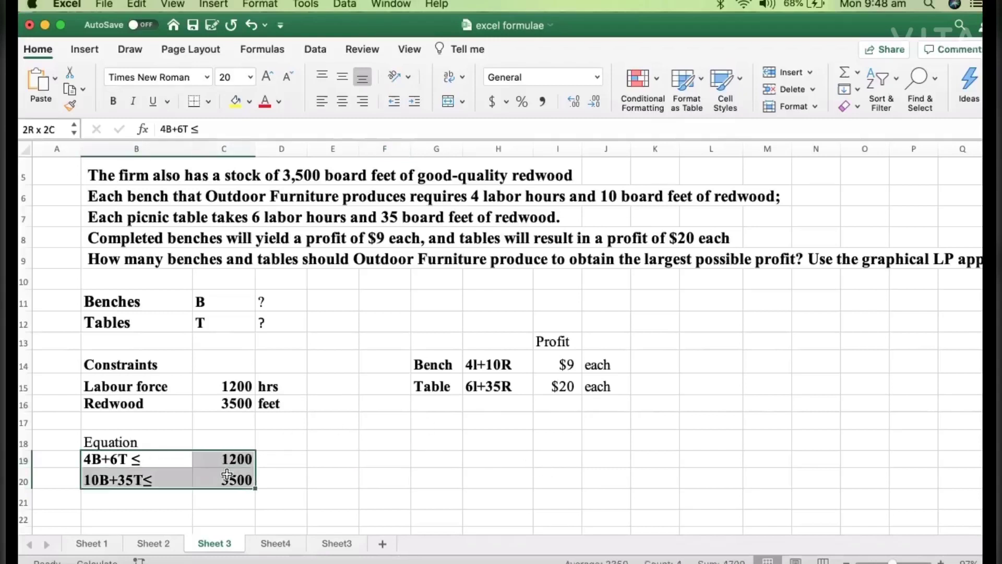
pyautogui.click(280, 452)
pyautogui.write('1')
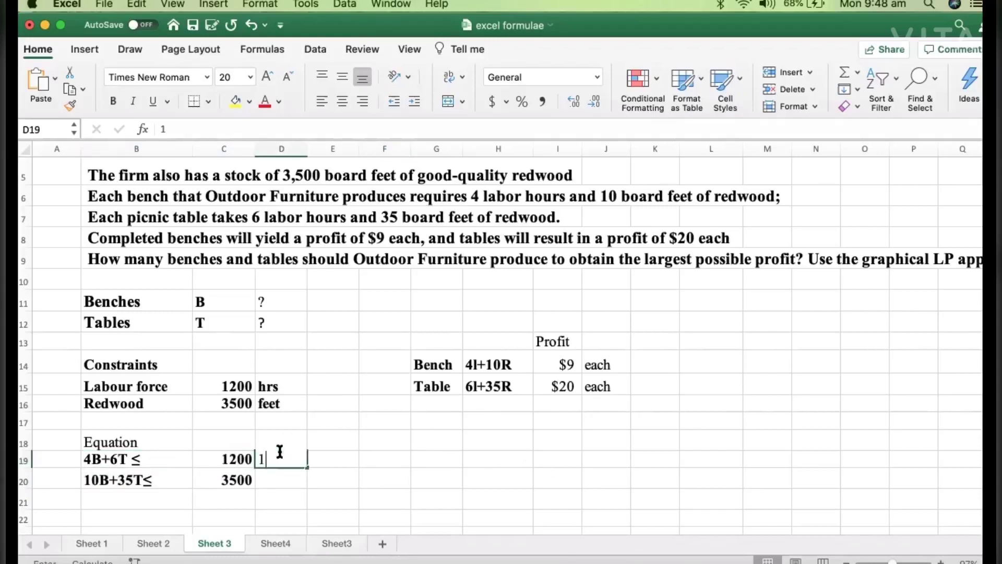
pyautogui.click(284, 478)
pyautogui.write('2')
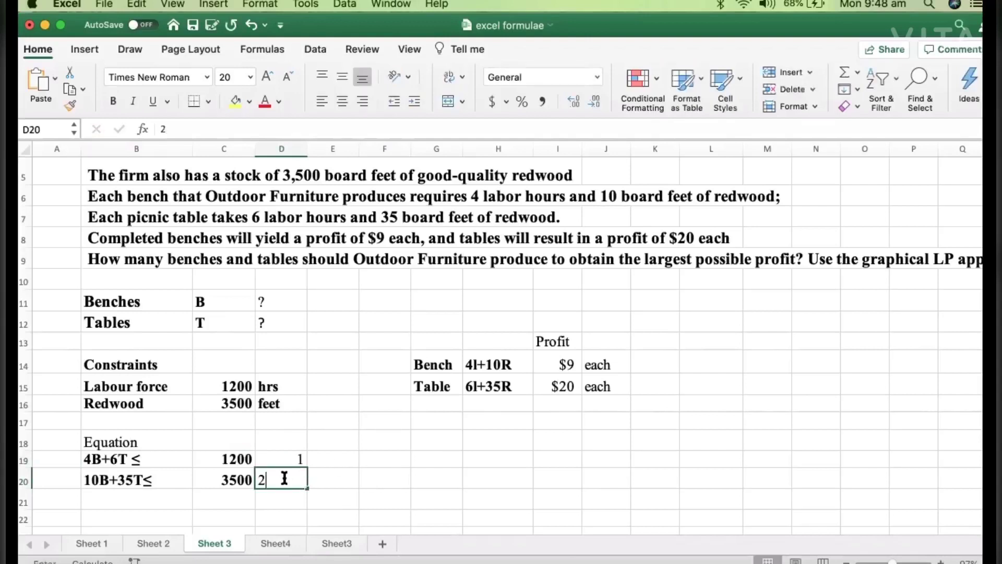
# Review the problem statement, the numbered constraints and the benches and tables variables in B11:D12.
pyautogui.click(379, 497)
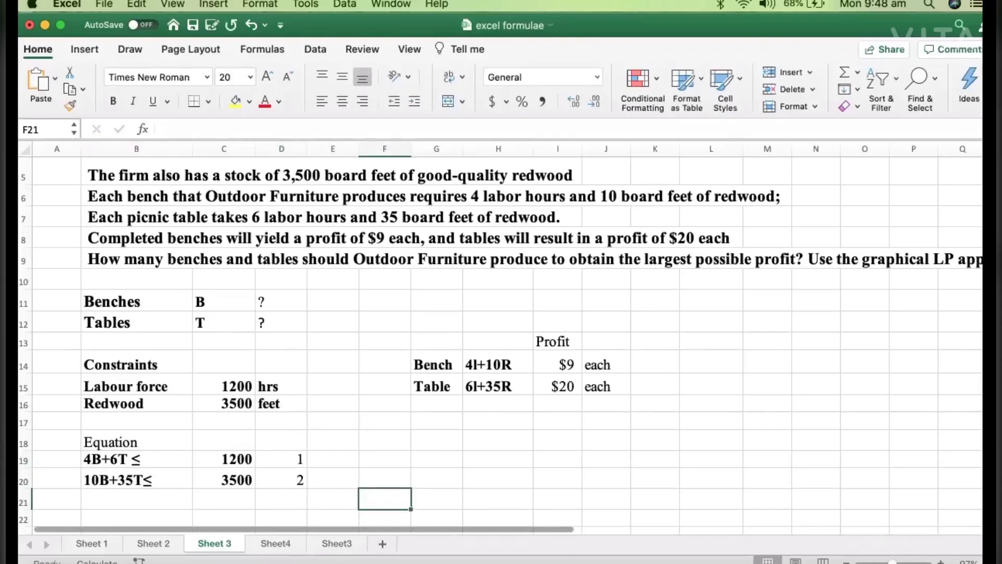
pyautogui.scroll(-5, 501, 339)
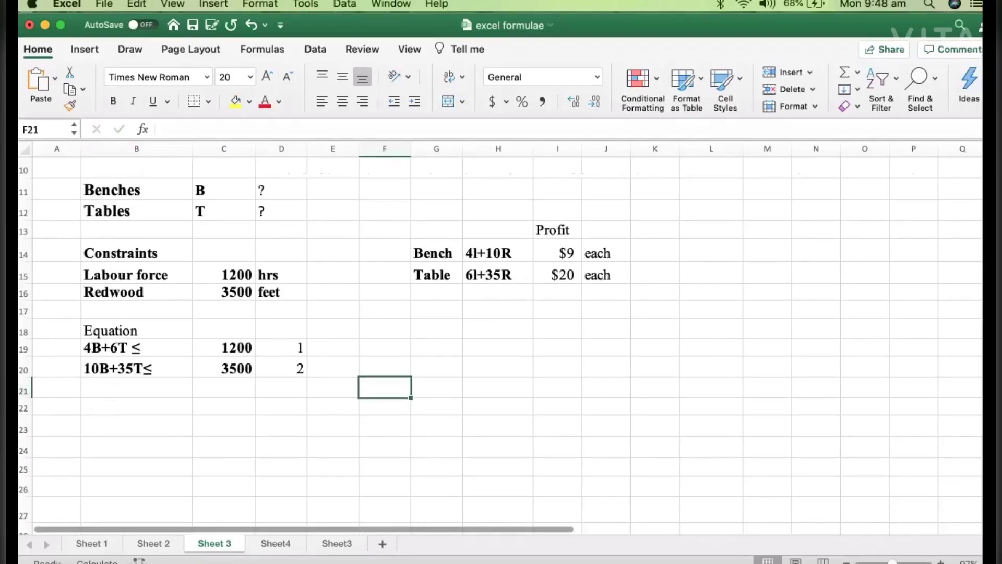
pyautogui.scroll(9, 502, 339)
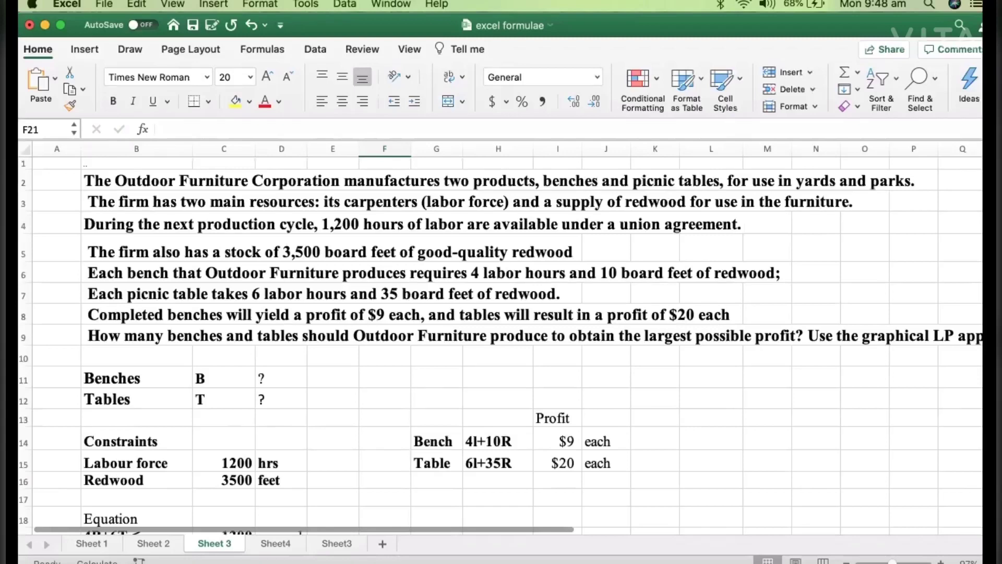
pyautogui.scroll(-3, 501, 345)
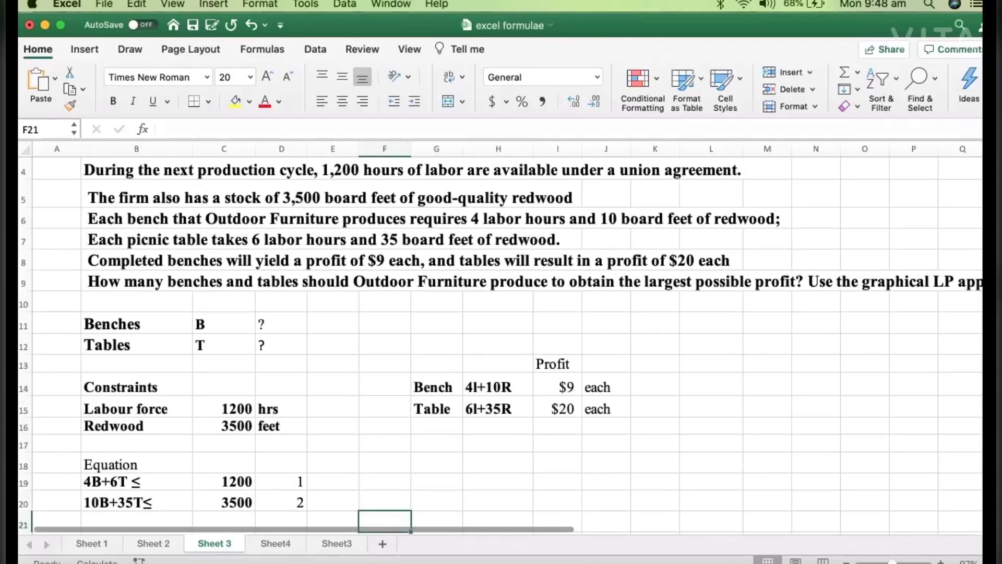
pyautogui.scroll(-3, 767, 223)
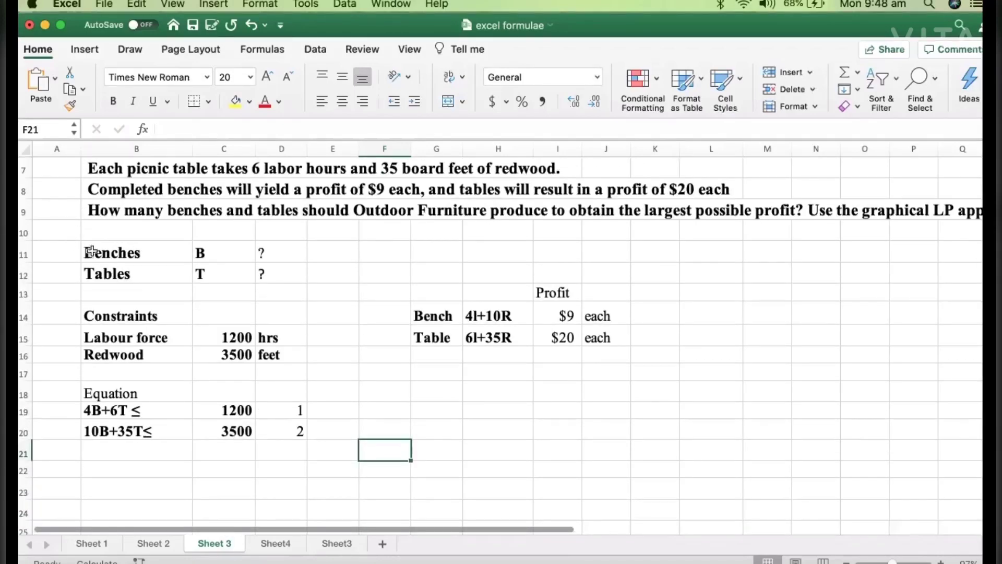
pyautogui.moveTo(90, 251); pyautogui.dragTo(283, 278)
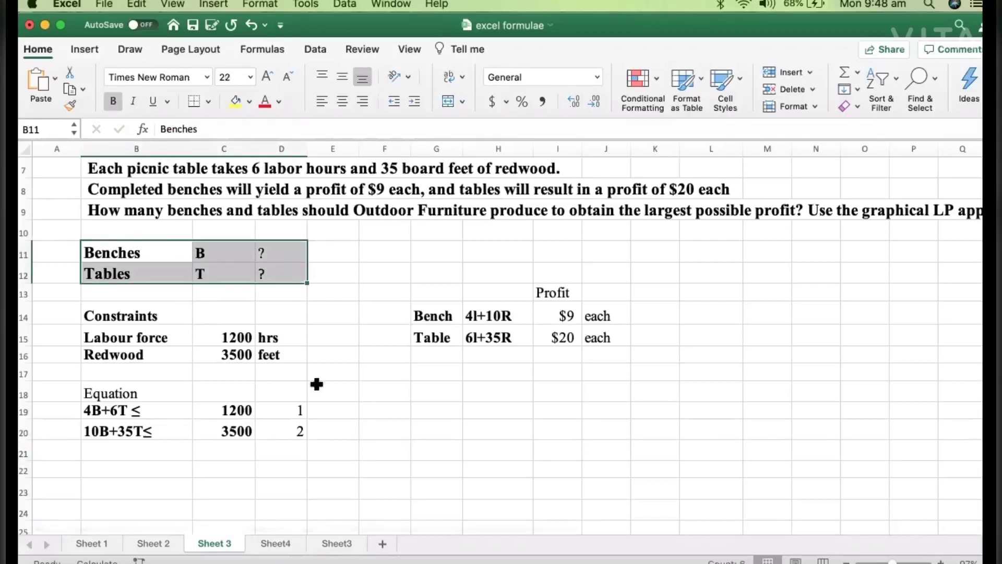
pyautogui.click(345, 503)
# Reference the bench variable in B22 with =C11 and the table variable in B23 with =C12.
pyautogui.click(106, 464)
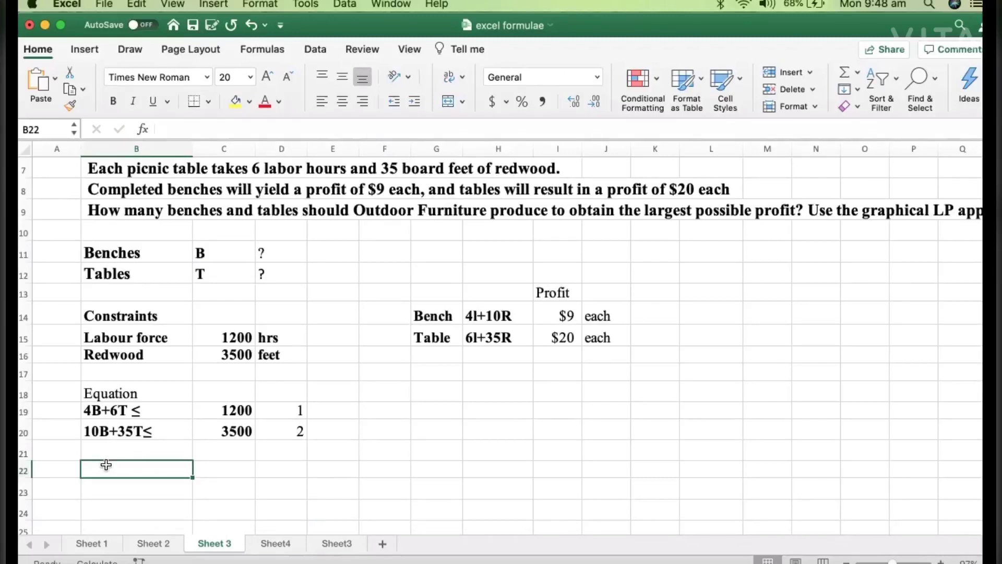
pyautogui.write('=')
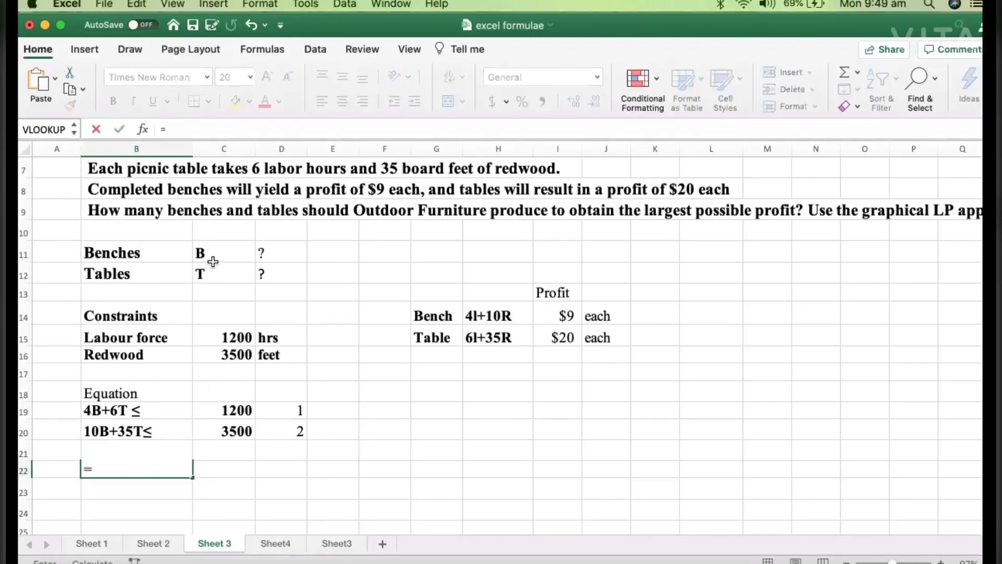
pyautogui.click(213, 255)
pyautogui.press('Return')
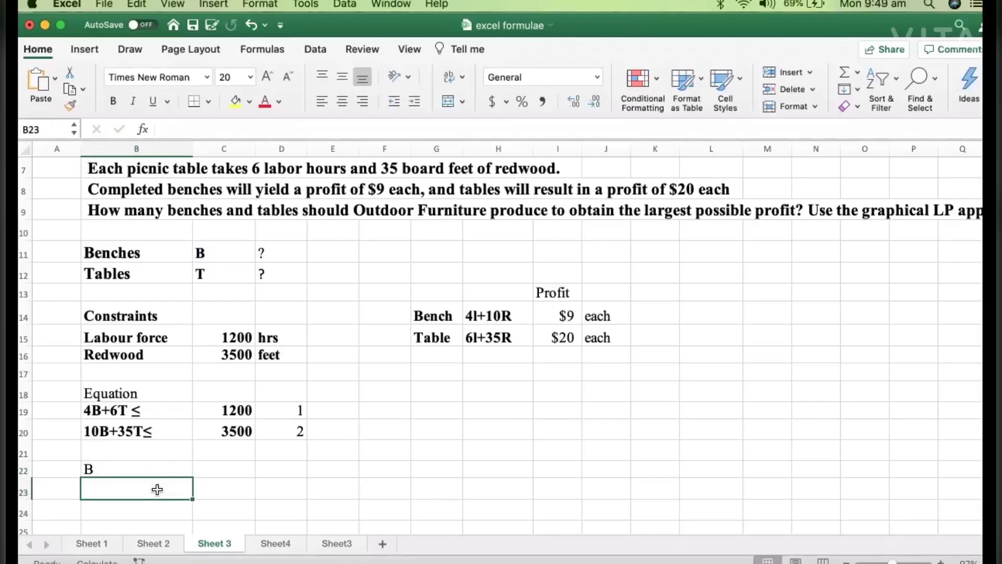
pyautogui.write('=')
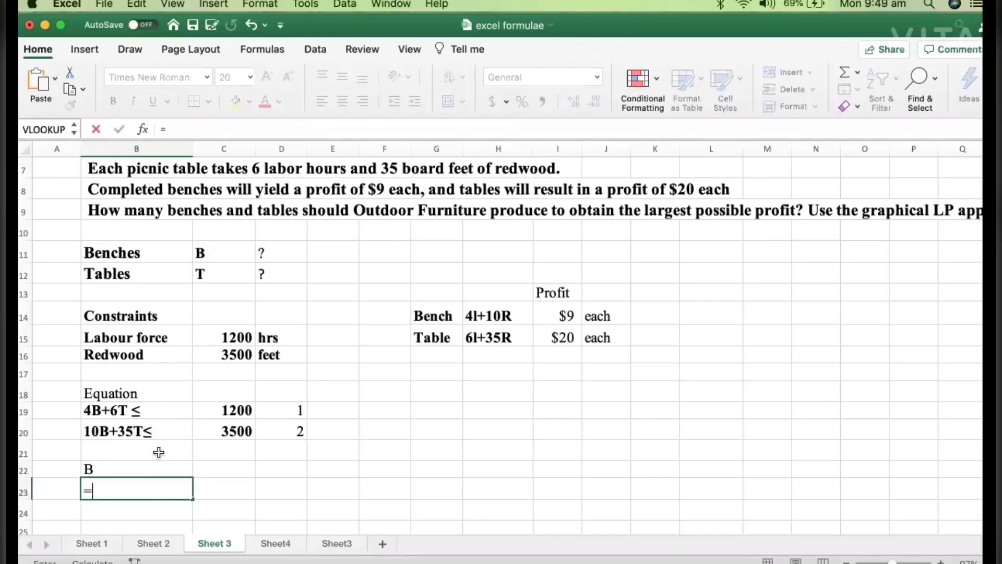
pyautogui.click(232, 271)
pyautogui.press('Return')
pyautogui.click(96, 469)
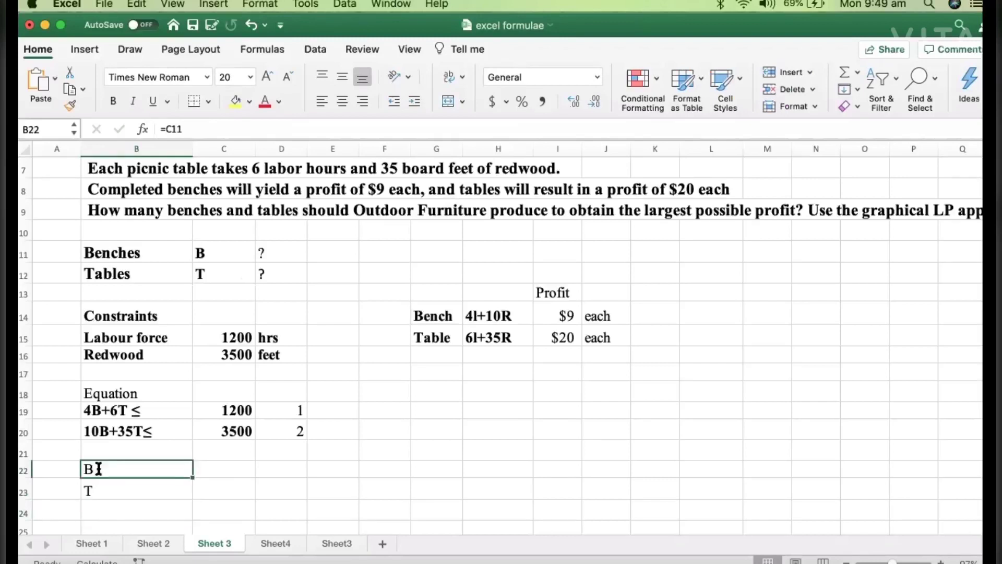
pyautogui.doubleClick(98, 469)
pyautogui.press('Return')
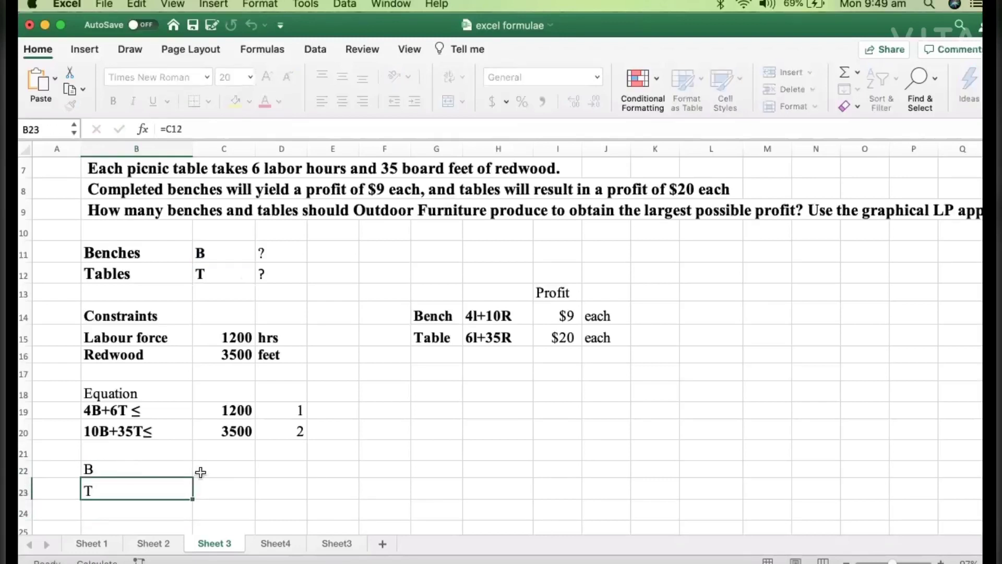
# Insert the greater-than-or-equal-to symbol ≥ in C22 from the math symbols.
pyautogui.click(202, 471)
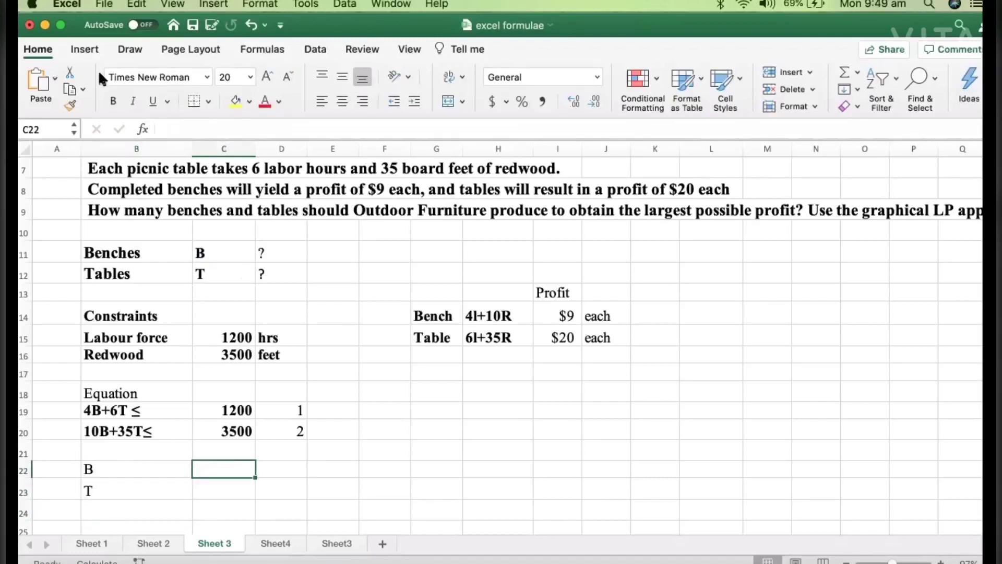
pyautogui.click(87, 49)
pyautogui.click(926, 81)
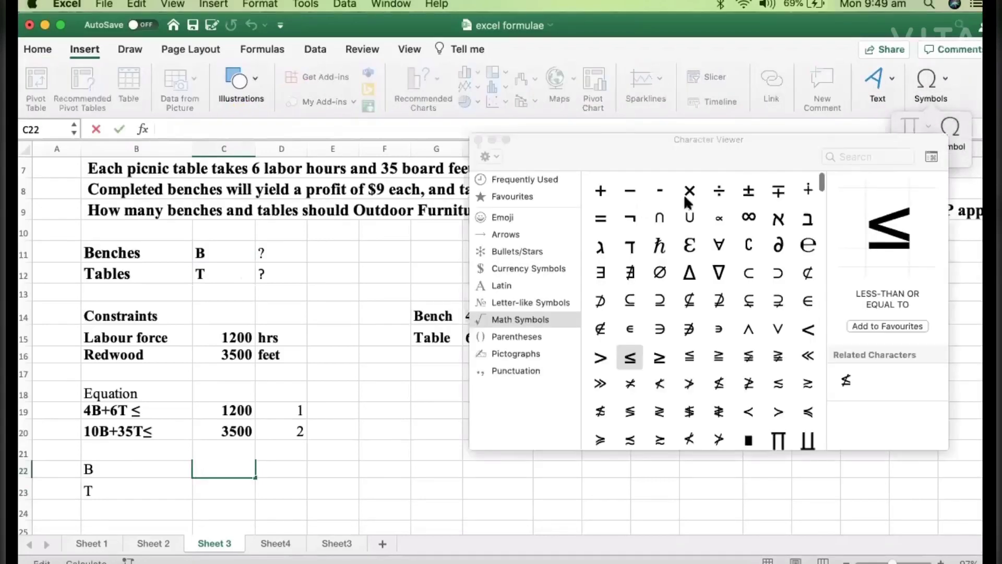
pyautogui.click(659, 358)
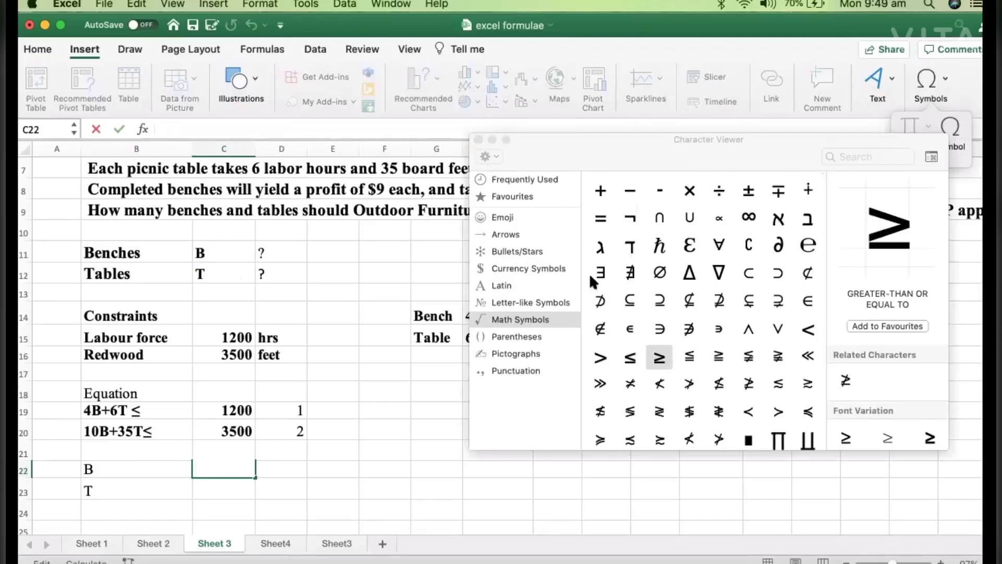
pyautogui.doubleClick(660, 357)
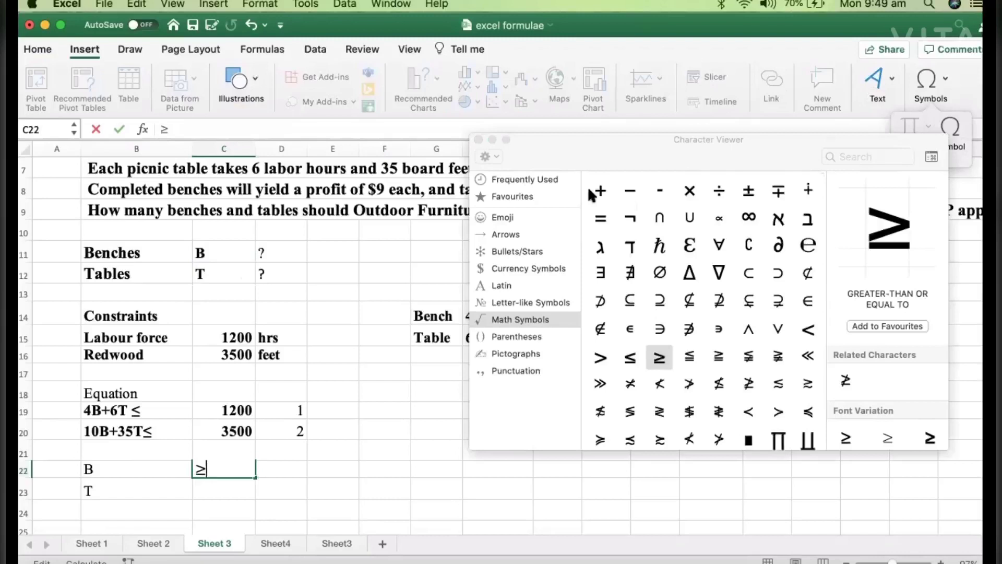
pyautogui.click(480, 140)
# Enter =0 in D22 as the lower bound for B.
pyautogui.click(289, 466)
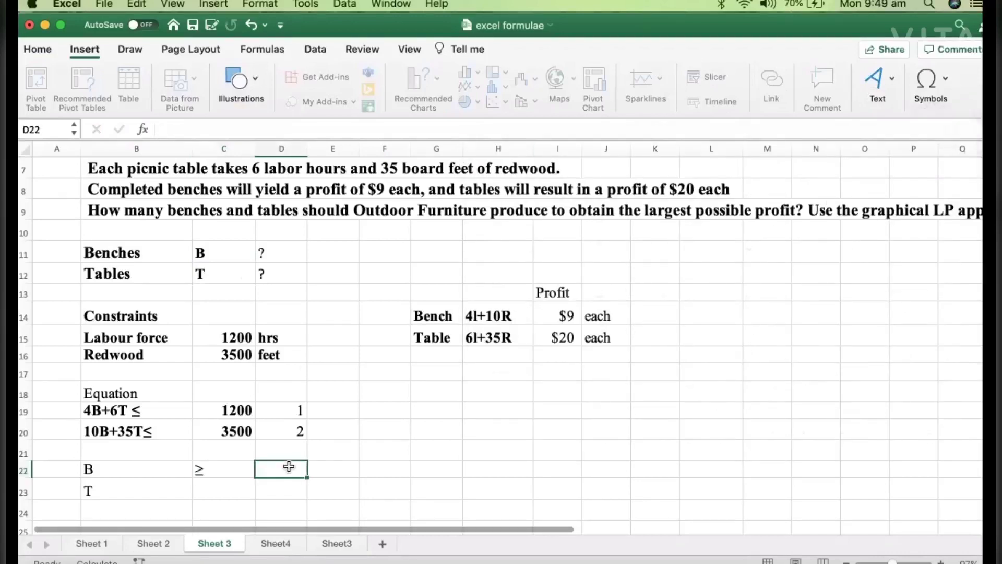
pyautogui.write('=')
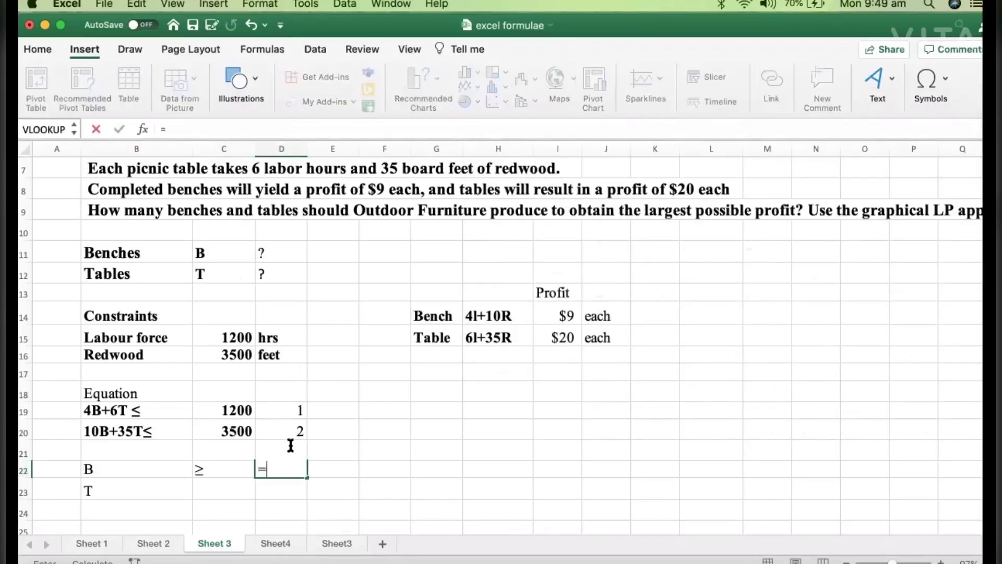
pyautogui.write('0')
pyautogui.press('Return')
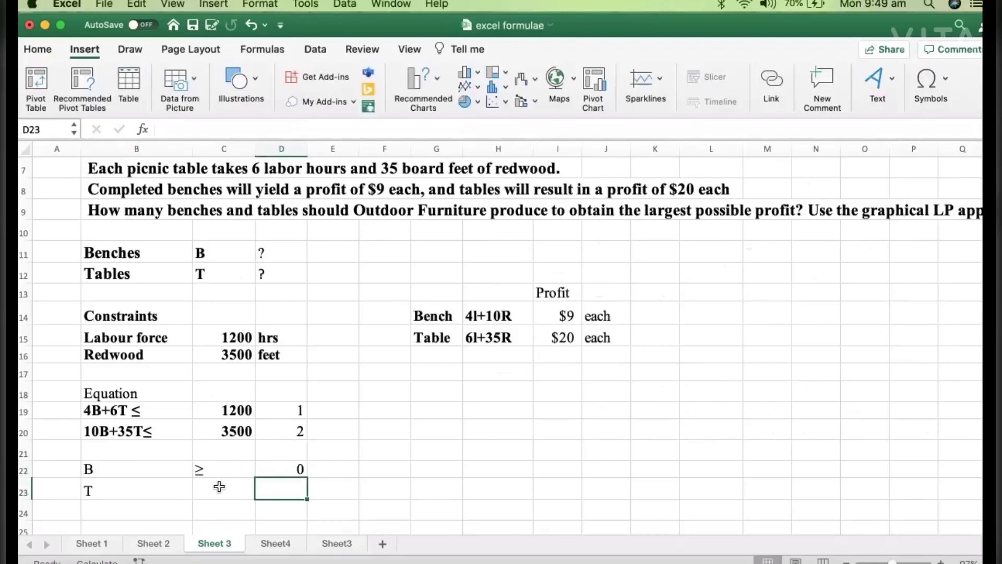
# Complete the non-negativity condition for T by referencing C22 in C23 and D22 in D23.
pyautogui.click(218, 488)
pyautogui.write('=')
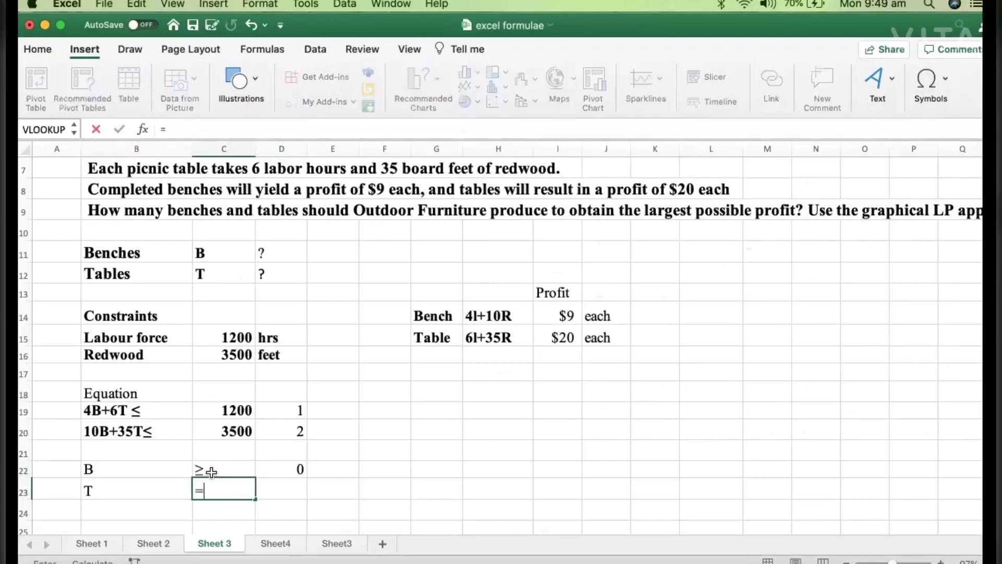
pyautogui.click(200, 467)
pyautogui.press('Return')
pyautogui.click(277, 483)
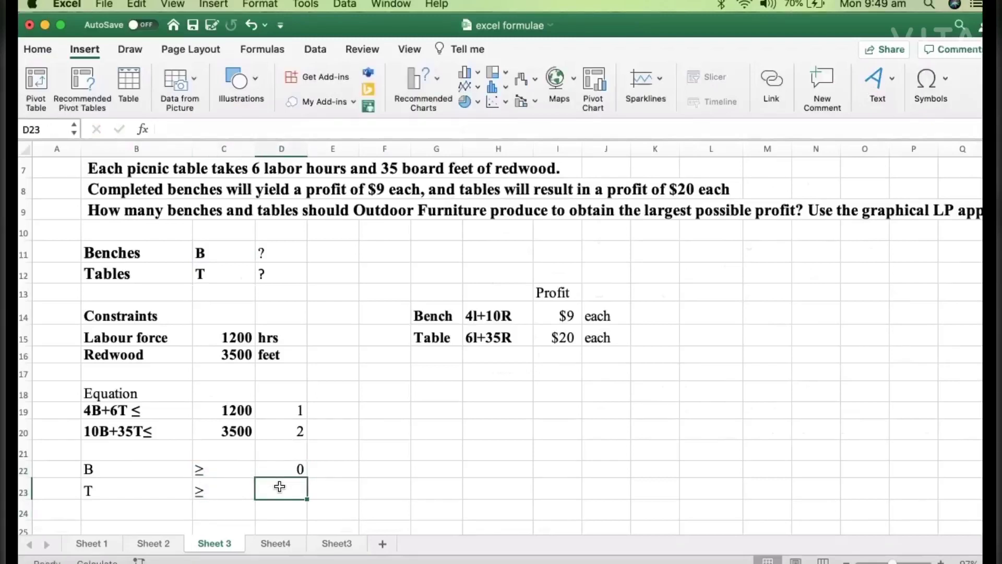
pyautogui.write('=')
pyautogui.click(280, 472)
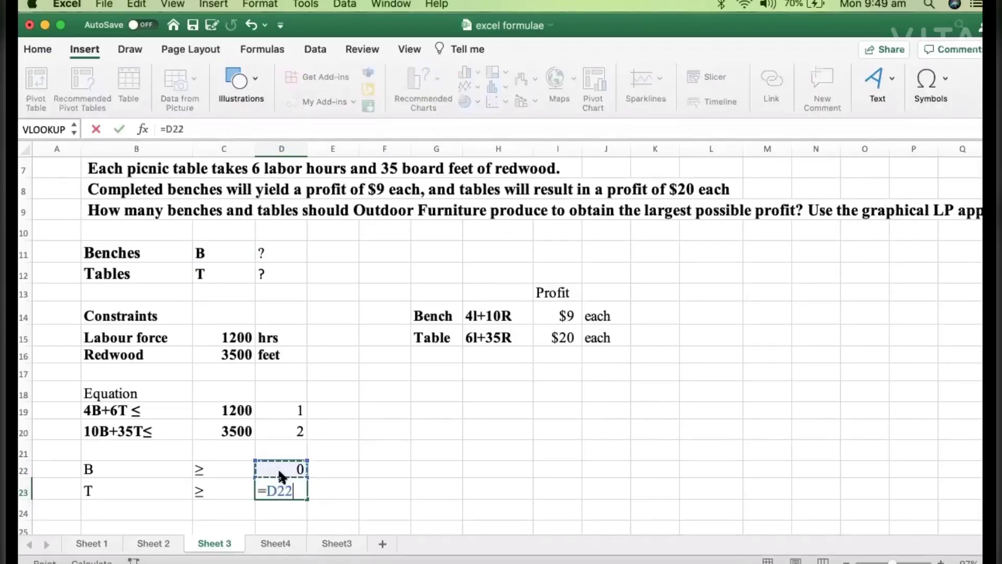
pyautogui.press('Return')
pyautogui.click(568, 461)
pyautogui.press('Down')
pyautogui.press('Down')
pyautogui.press('Down')
pyautogui.press('Down')
pyautogui.press('Down')
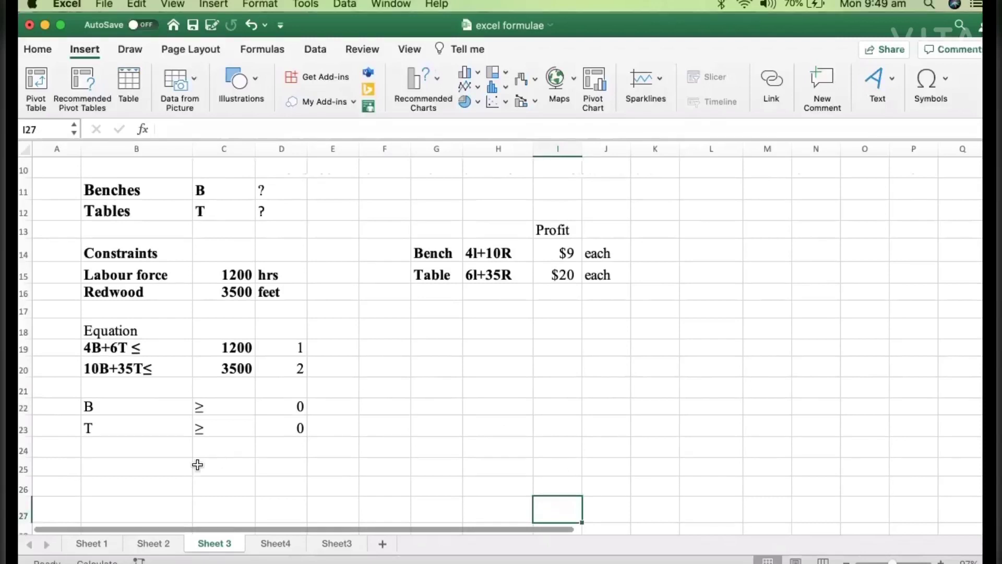
pyautogui.click(134, 465)
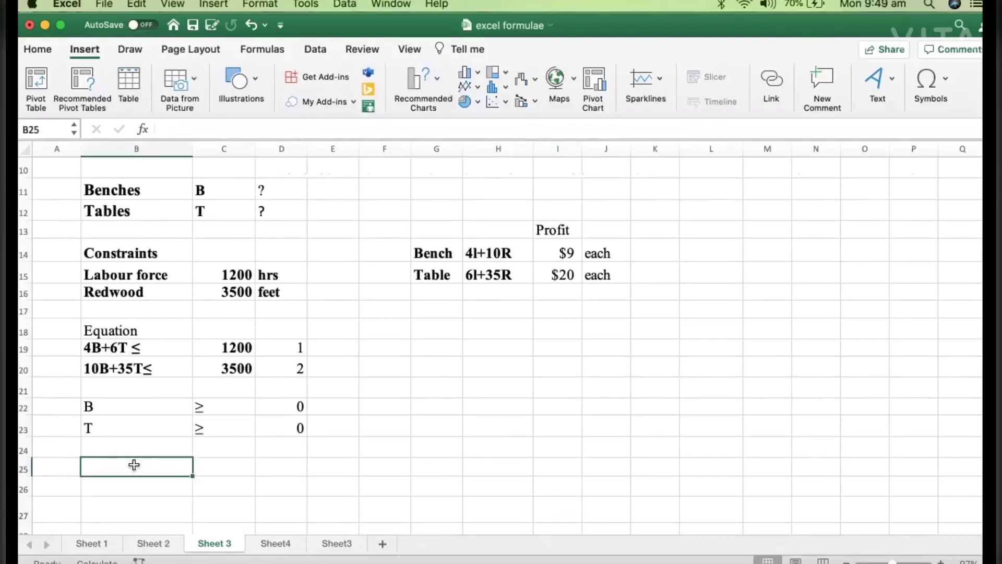
pyautogui.click(371, 346)
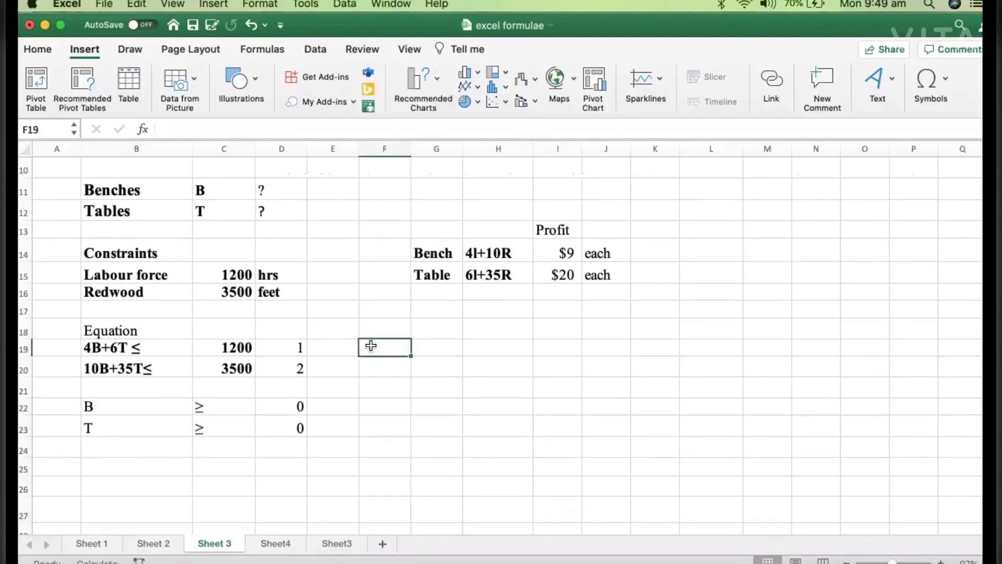
pyautogui.click(557, 232)
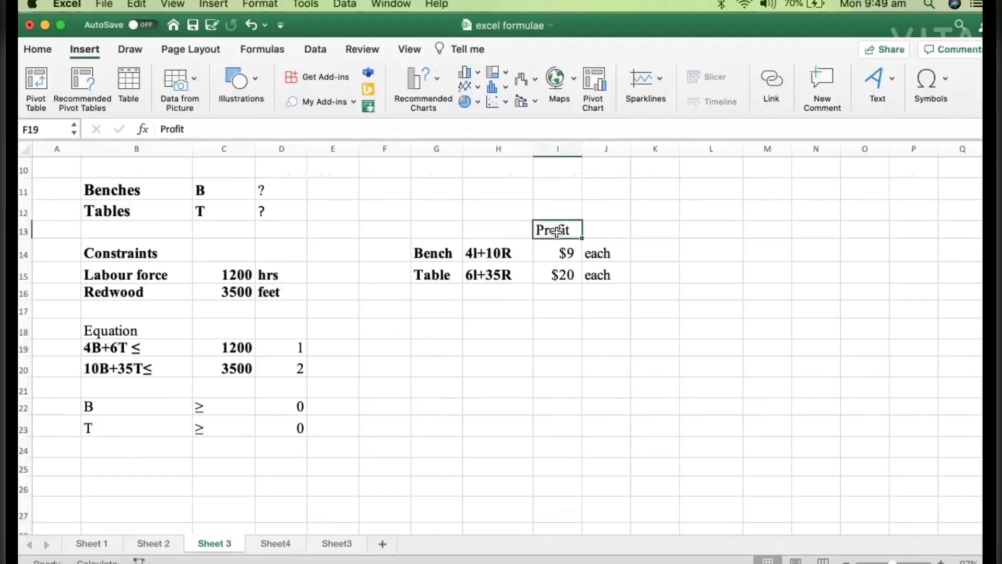
# Enter the heading Profit in G18.
pyautogui.click(428, 331)
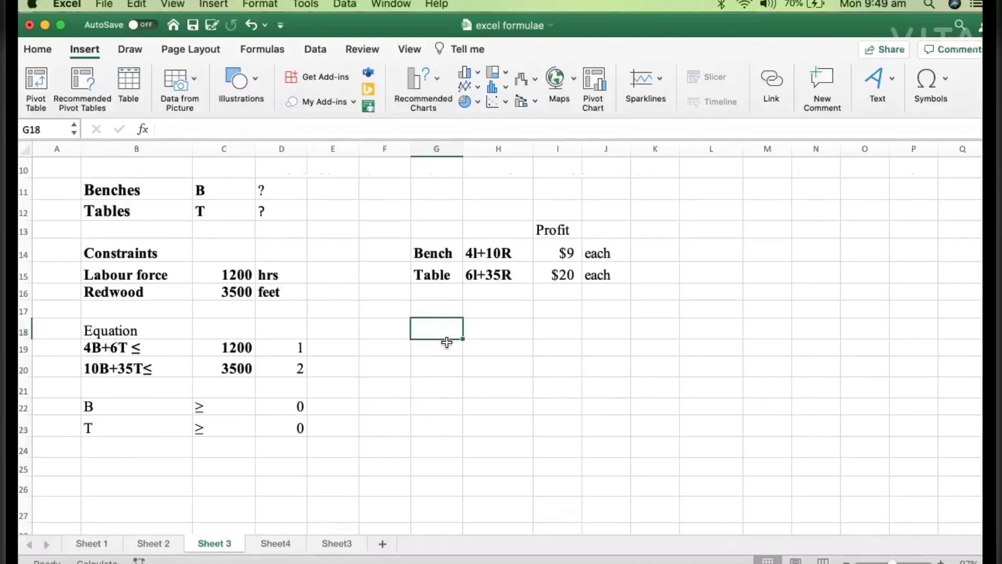
pyautogui.write('Pro')
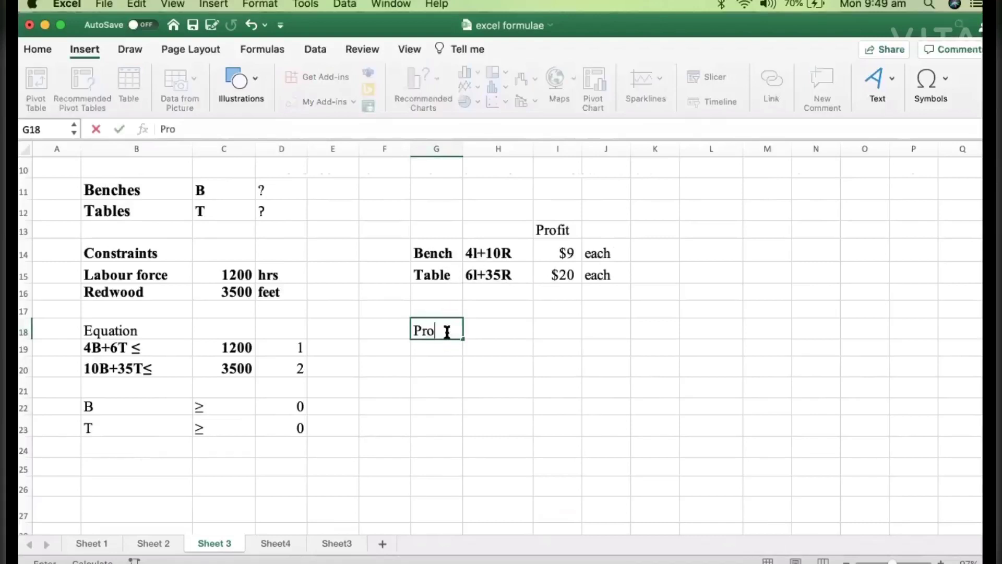
pyautogui.write('fit')
# Enter the profit function 9B+20T in H19.
pyautogui.click(474, 349)
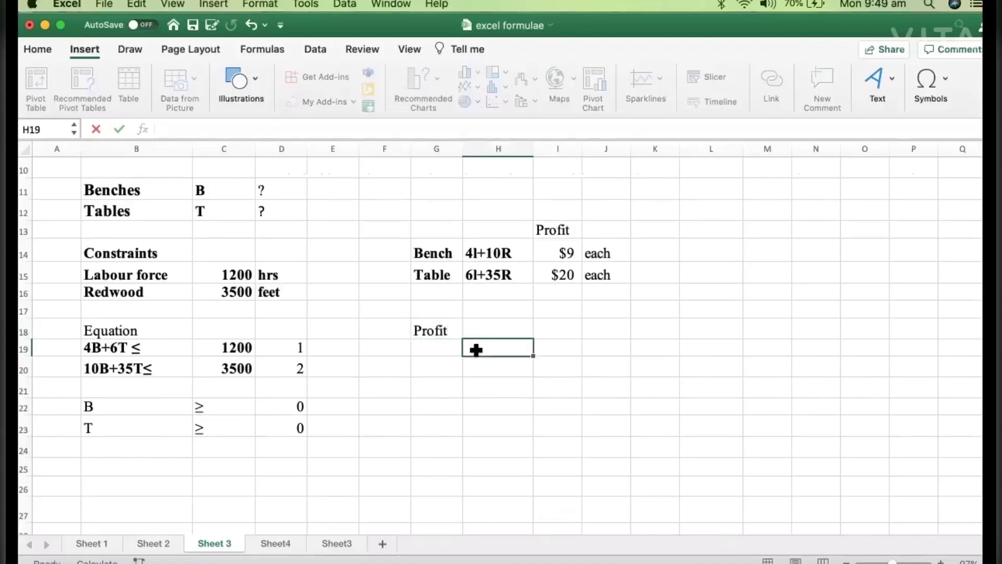
pyautogui.write('9*')
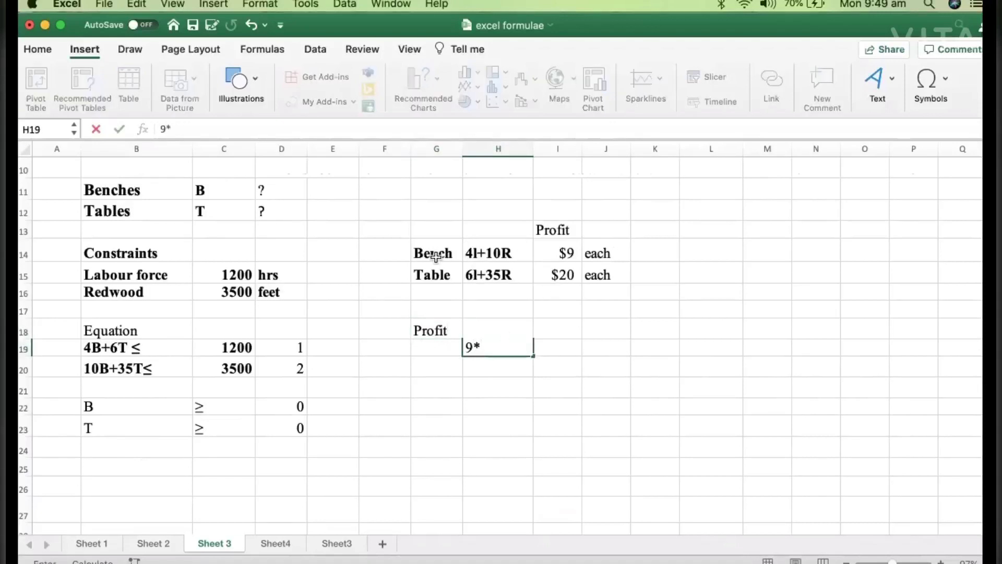
pyautogui.click(205, 189)
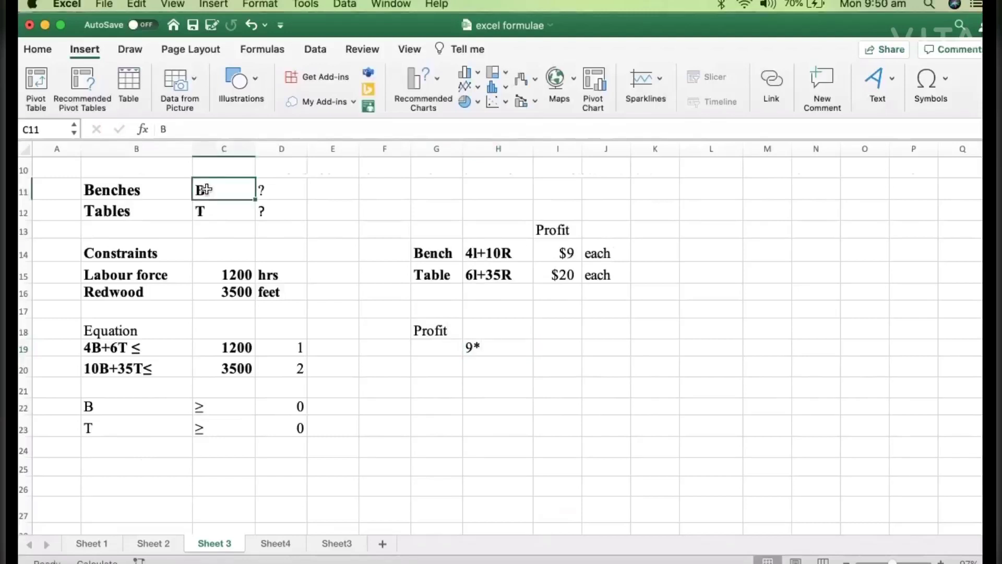
pyautogui.doubleClick(496, 350)
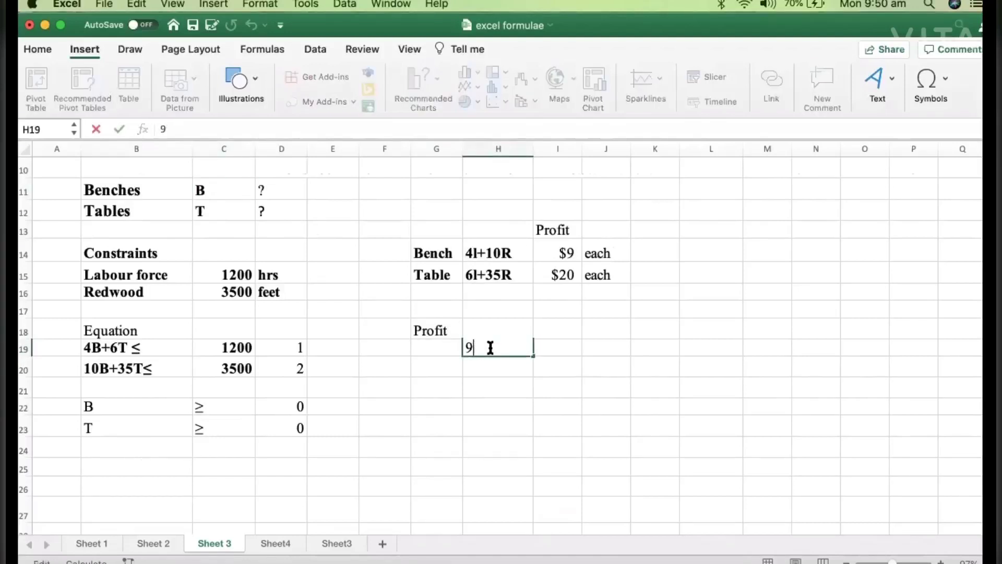
pyautogui.write('B+20T')
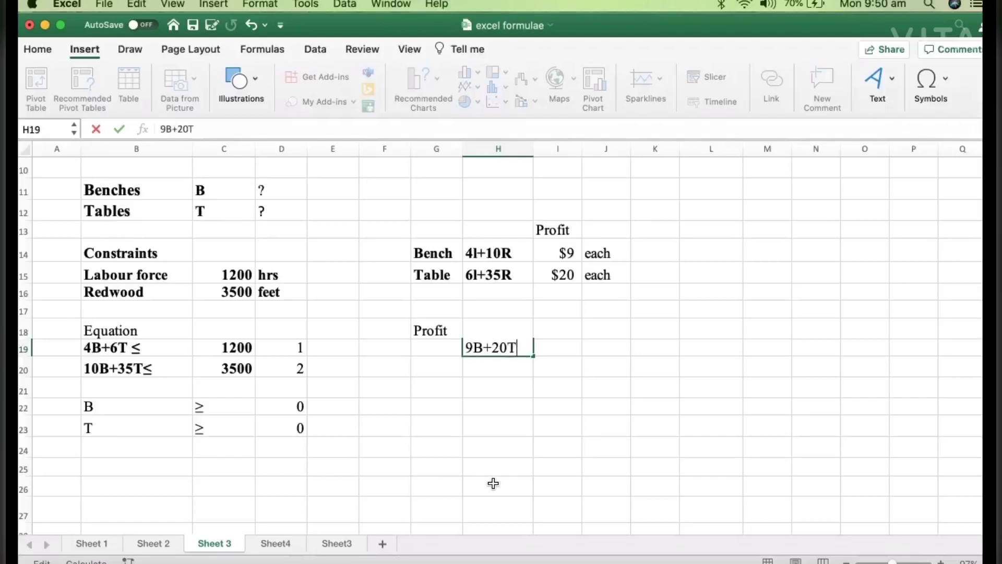
pyautogui.click(632, 484)
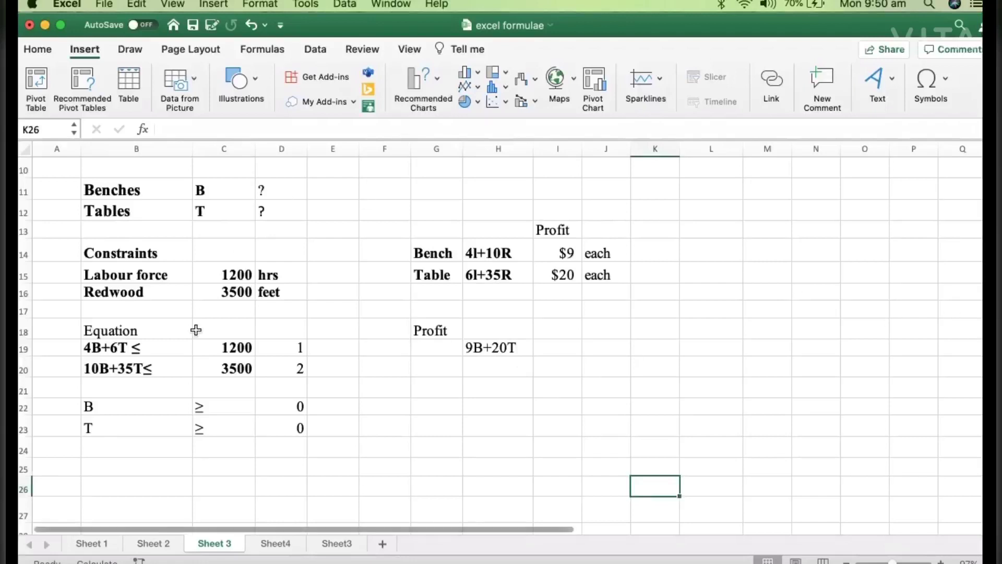
# Fill the equation and profit block B18:H23 with yellow.
pyautogui.moveTo(110, 328); pyautogui.dragTo(531, 428)
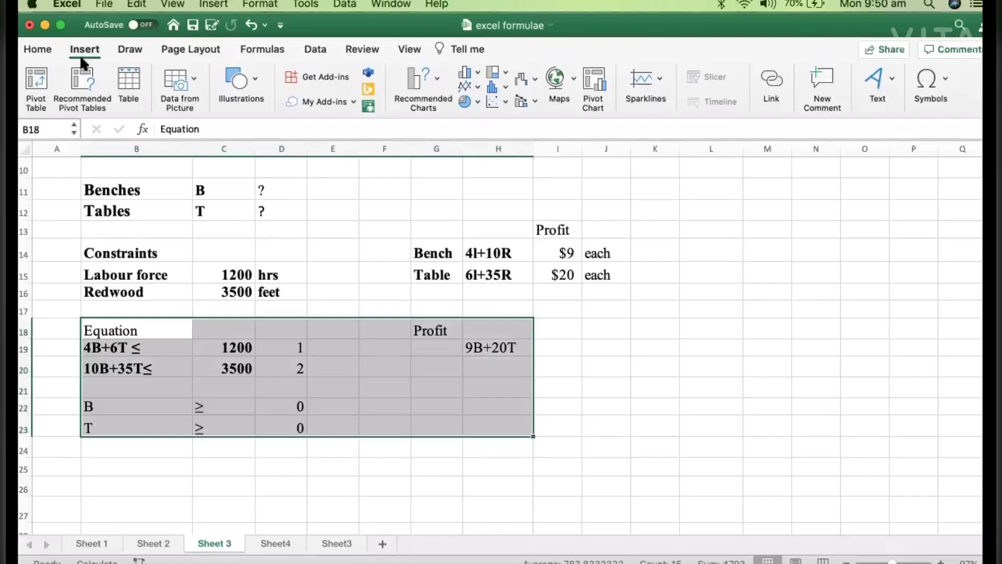
pyautogui.click(47, 50)
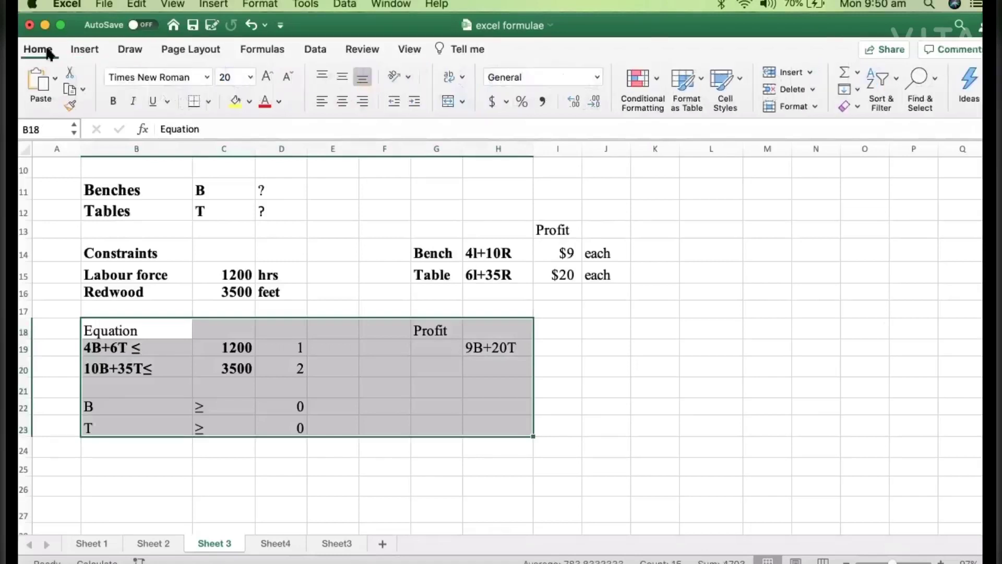
pyautogui.click(236, 102)
pyautogui.click(638, 469)
# Enter the heading Coefficient in B25, below the highlighted equation block.
pyautogui.press('Down')
pyautogui.press('Down')
pyautogui.press('Down')
pyautogui.press('Down')
pyautogui.press('Down')
pyautogui.press('Down')
pyautogui.press('Down')
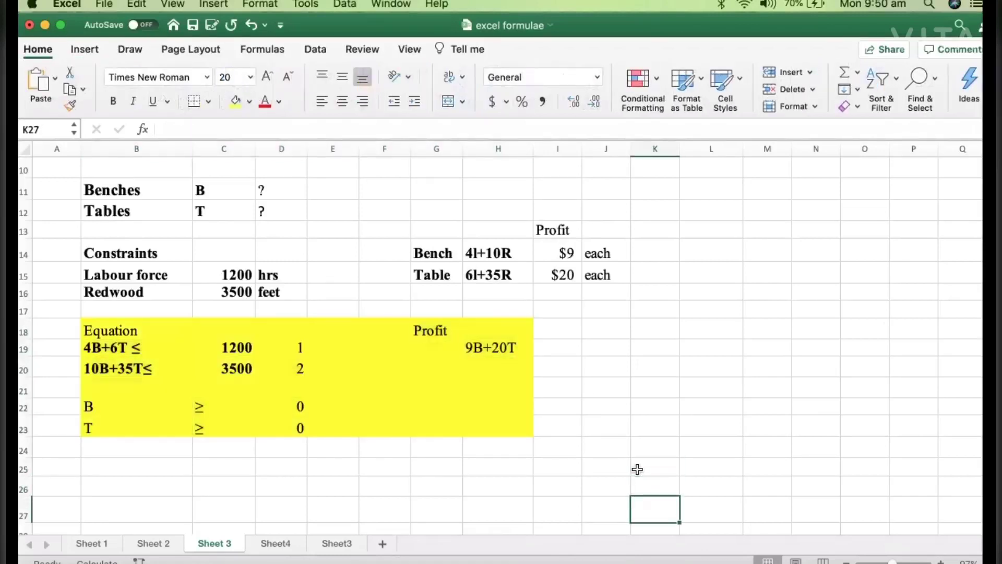
pyautogui.press('Down')
pyautogui.press('Down')
pyautogui.press('Down')
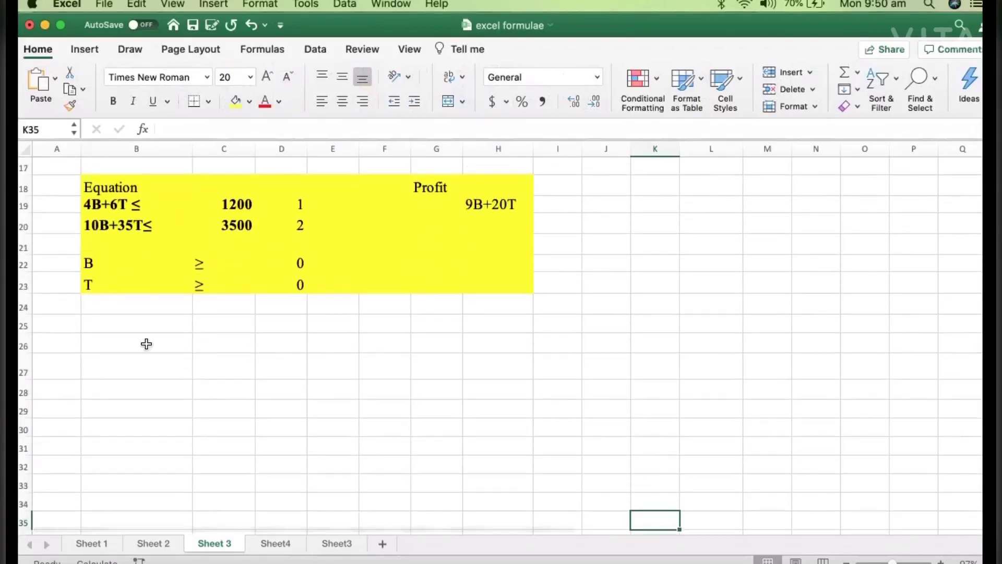
pyautogui.click(140, 327)
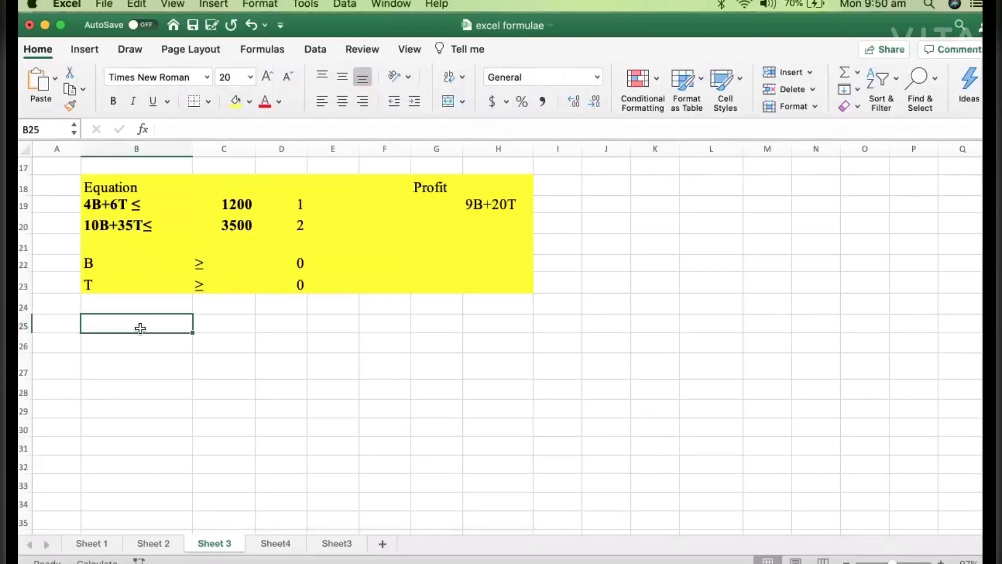
pyautogui.write('Coefficient')
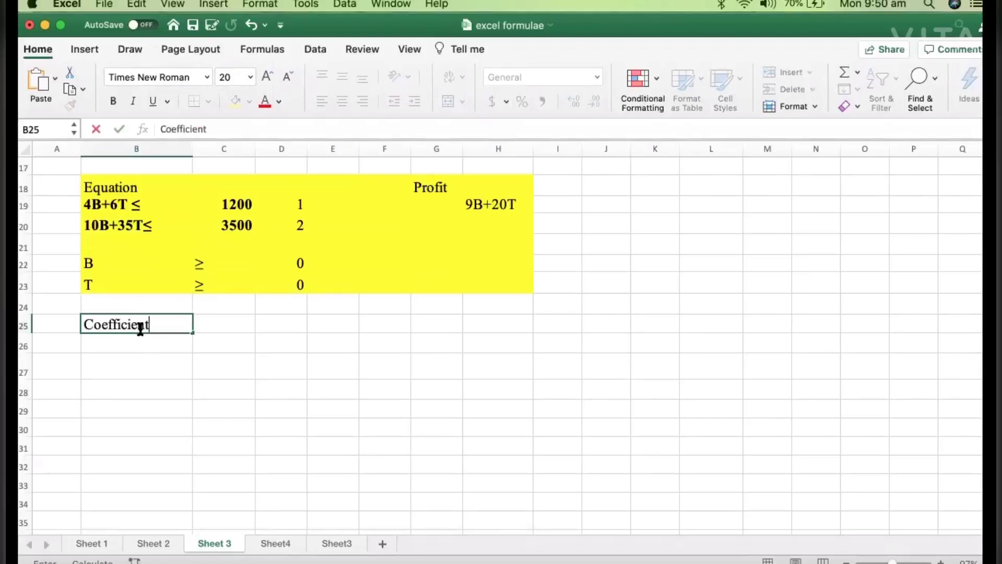
pyautogui.click(225, 349)
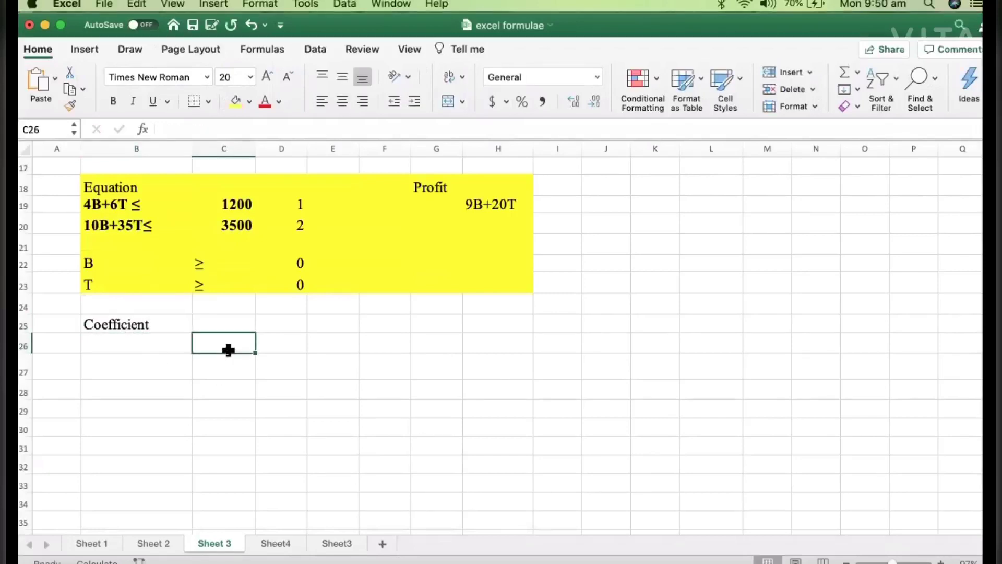
# Apply a thick bottom border to the Coefficient heading in B25.
pyautogui.click(151, 342)
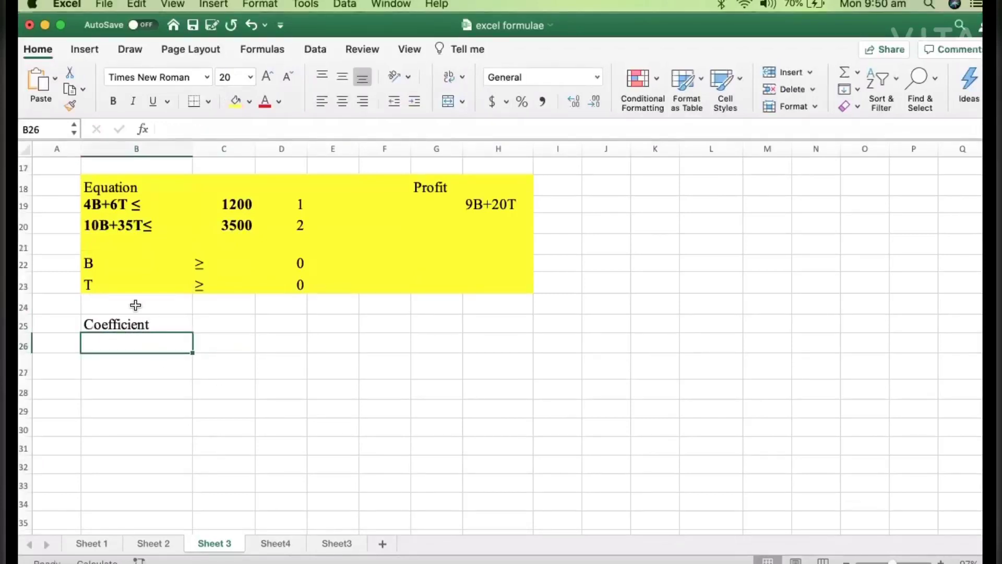
pyautogui.click(133, 321)
pyautogui.click(208, 102)
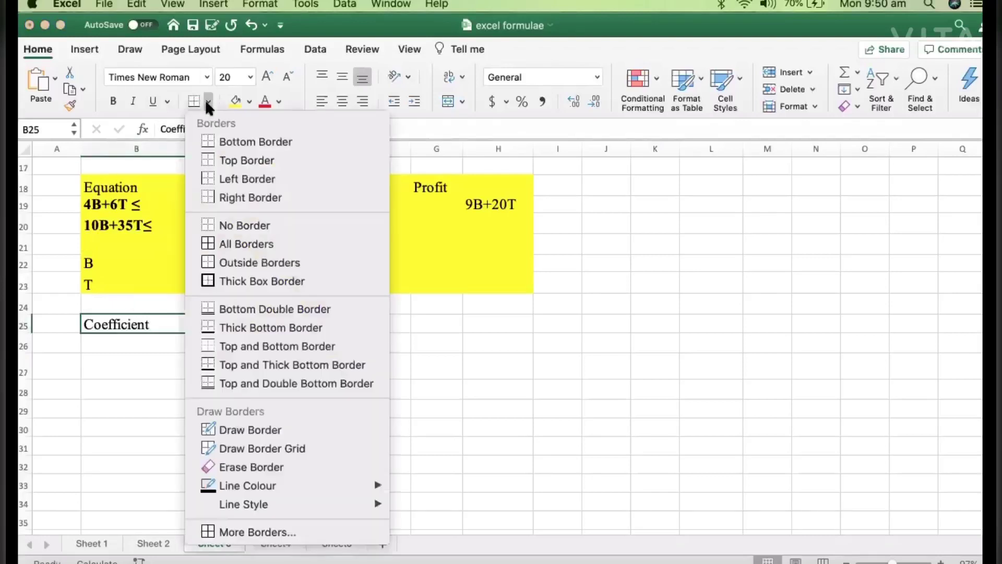
pyautogui.click(246, 327)
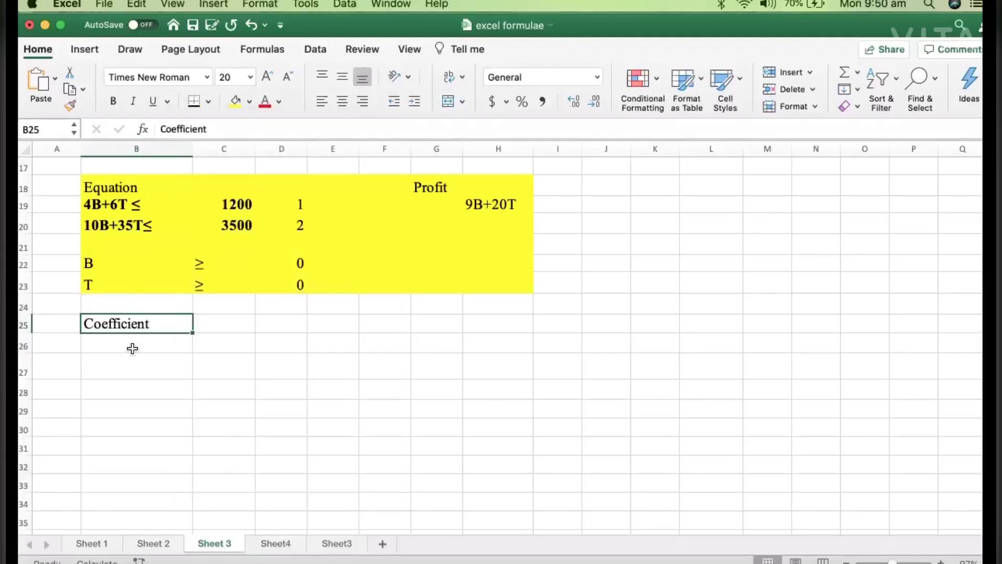
# Label the coefficient columns with B in B26 and T in C26.
pyautogui.click(130, 346)
pyautogui.write('B')
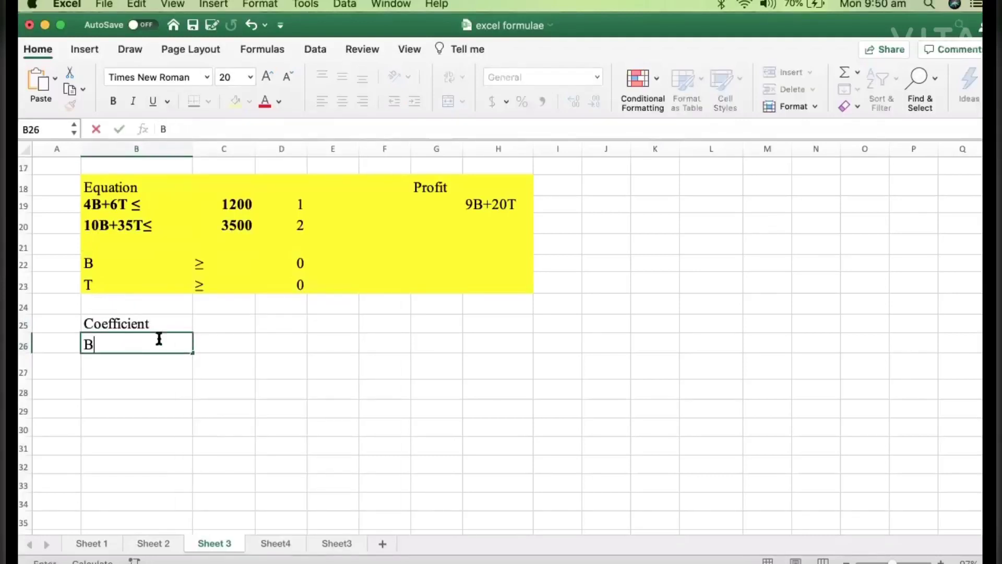
pyautogui.click(233, 336)
pyautogui.write('T')
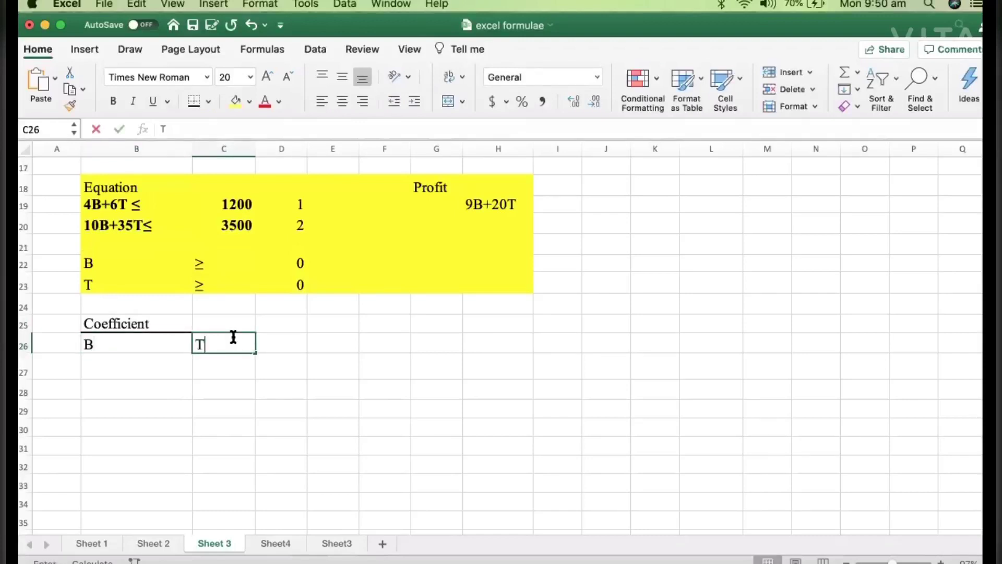
pyautogui.click(329, 394)
# Enter the first equation's coefficients, 4 in B27 and 6 in C27.
pyautogui.click(140, 369)
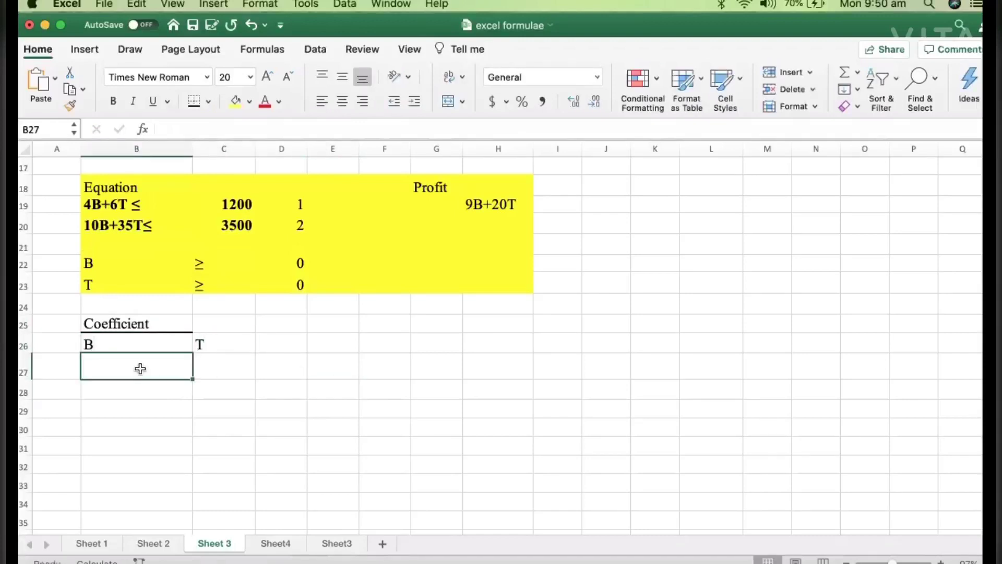
pyautogui.moveTo(117, 209); pyautogui.dragTo(223, 230)
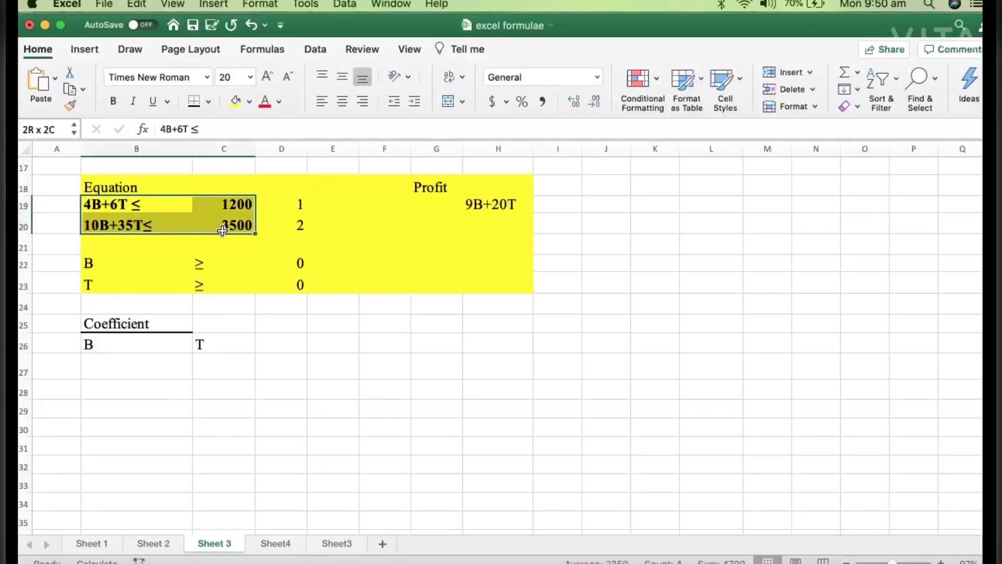
pyautogui.click(152, 220)
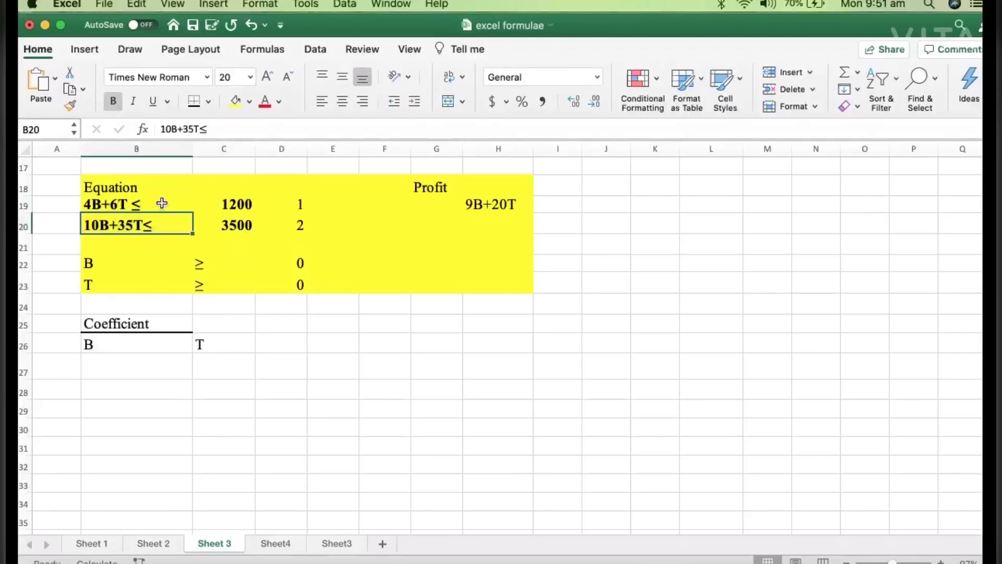
pyautogui.click(244, 205)
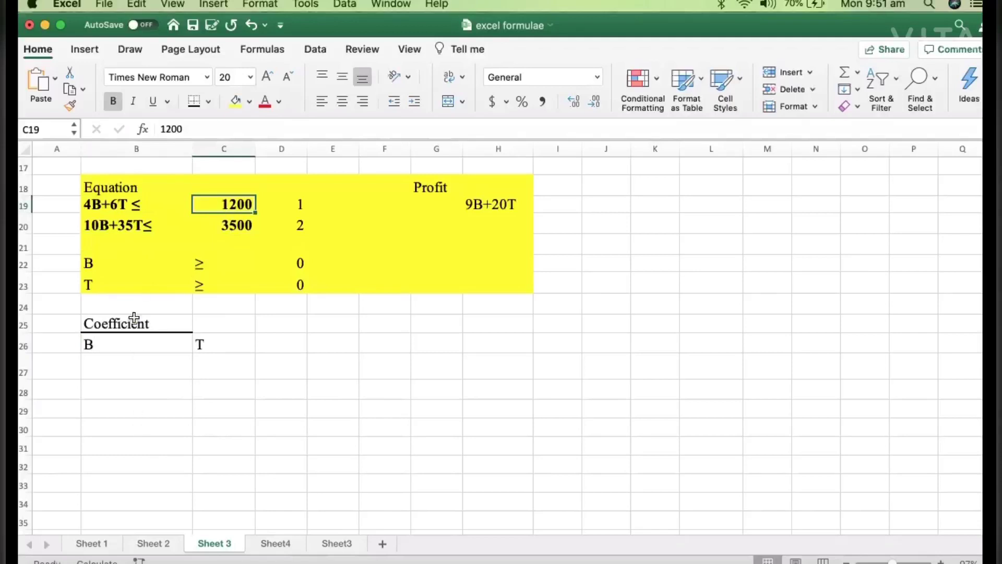
pyautogui.click(120, 373)
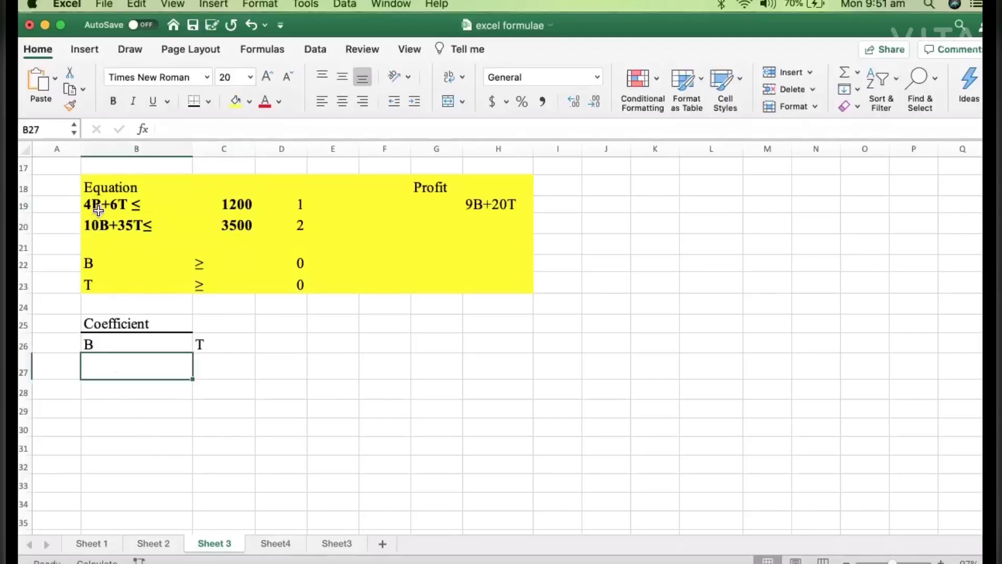
pyautogui.write('4')
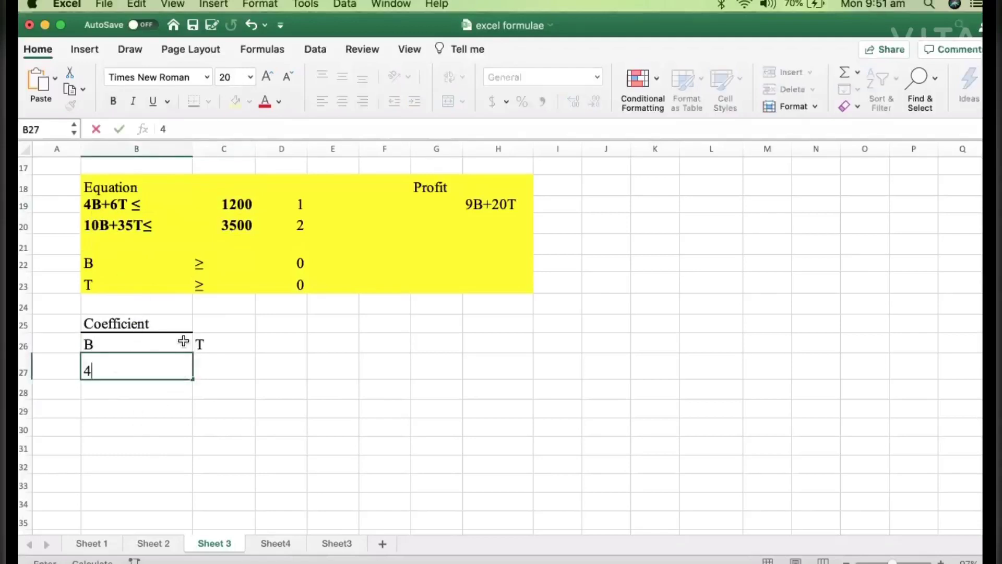
pyautogui.click(216, 361)
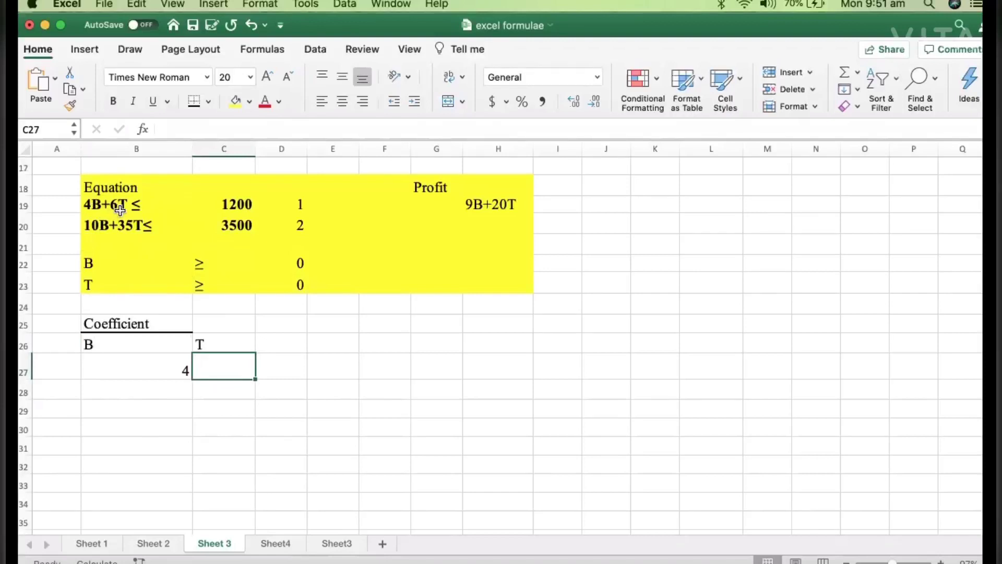
pyautogui.write('6')
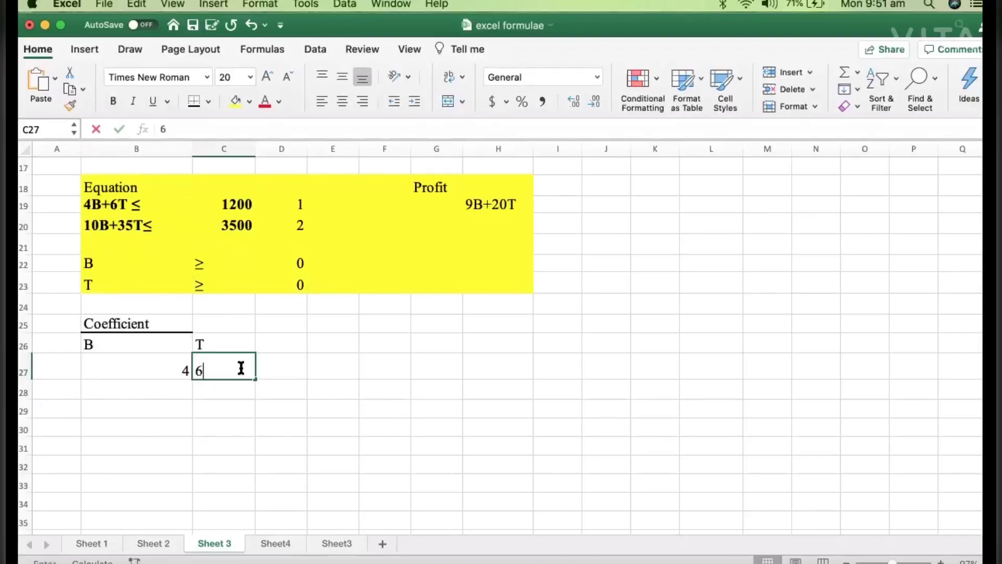
pyautogui.click(162, 403)
pyautogui.click(165, 389)
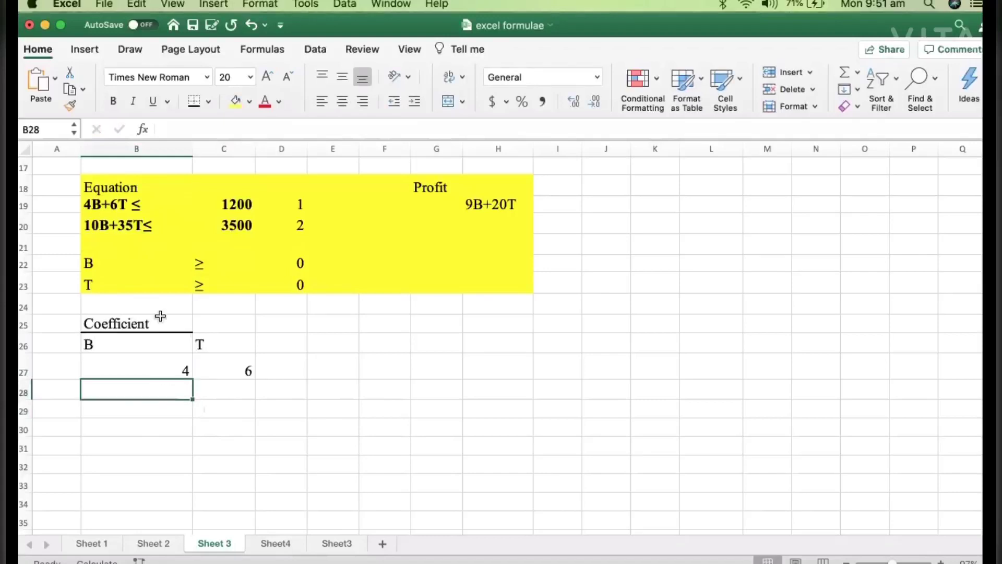
pyautogui.click(96, 231)
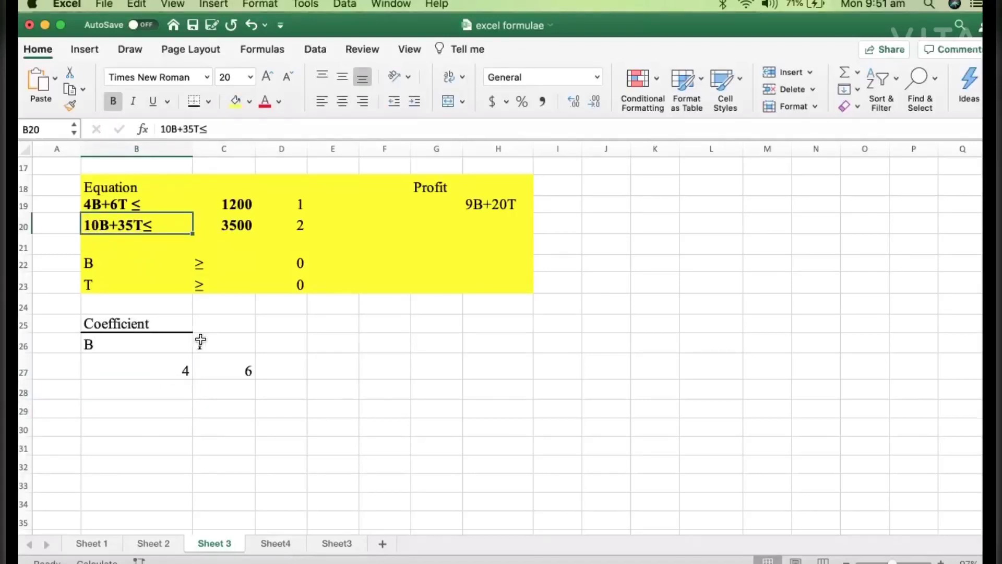
pyautogui.write('10')
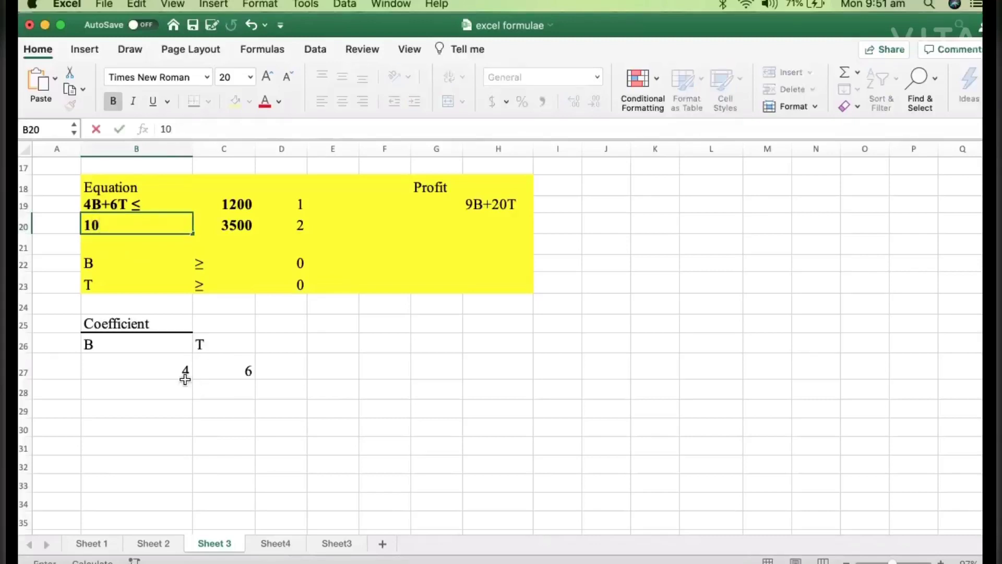
pyautogui.press('BackSpace')
pyautogui.press('BackSpace')
pyautogui.click(253, 26)
pyautogui.click(185, 241)
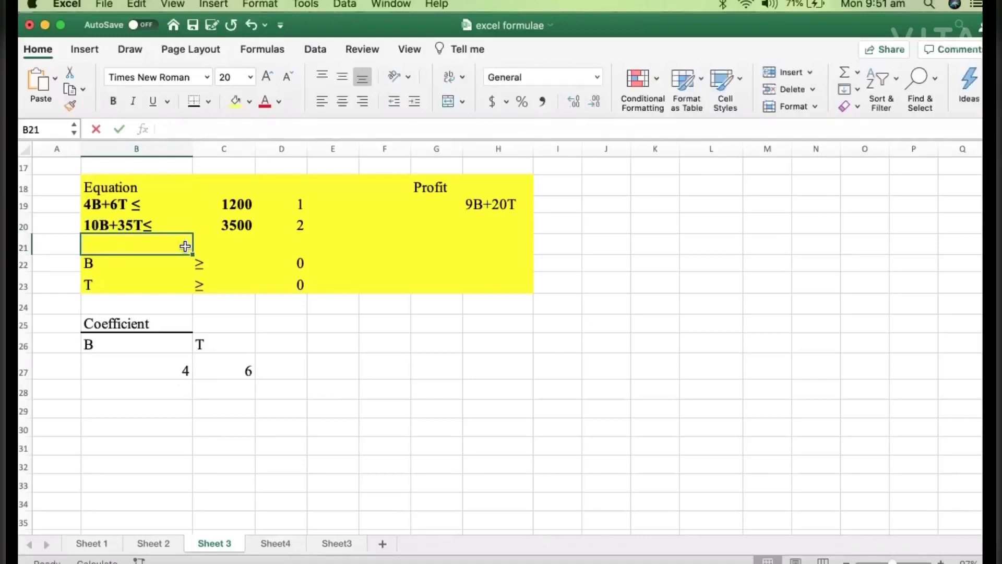
# Enter the second equation's coefficients, 10 in B28 and 35 in C28.
pyautogui.click(172, 389)
pyautogui.write('10')
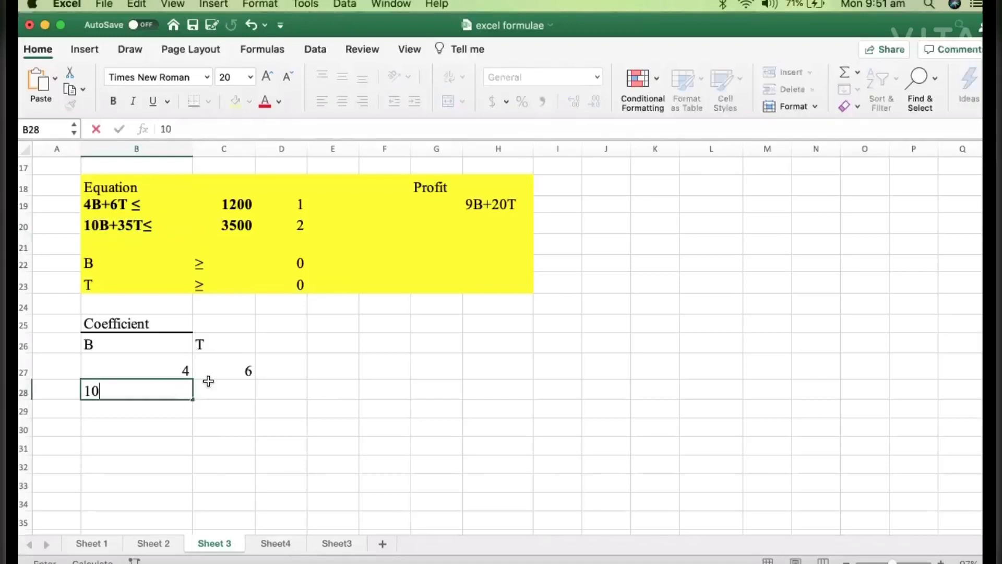
pyautogui.click(219, 380)
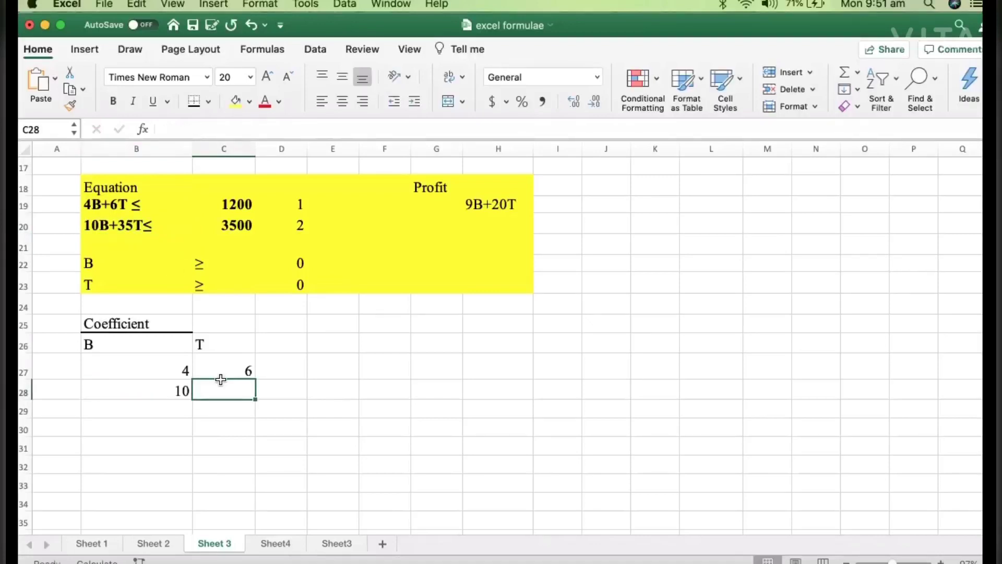
pyautogui.write('35')
pyautogui.click(266, 390)
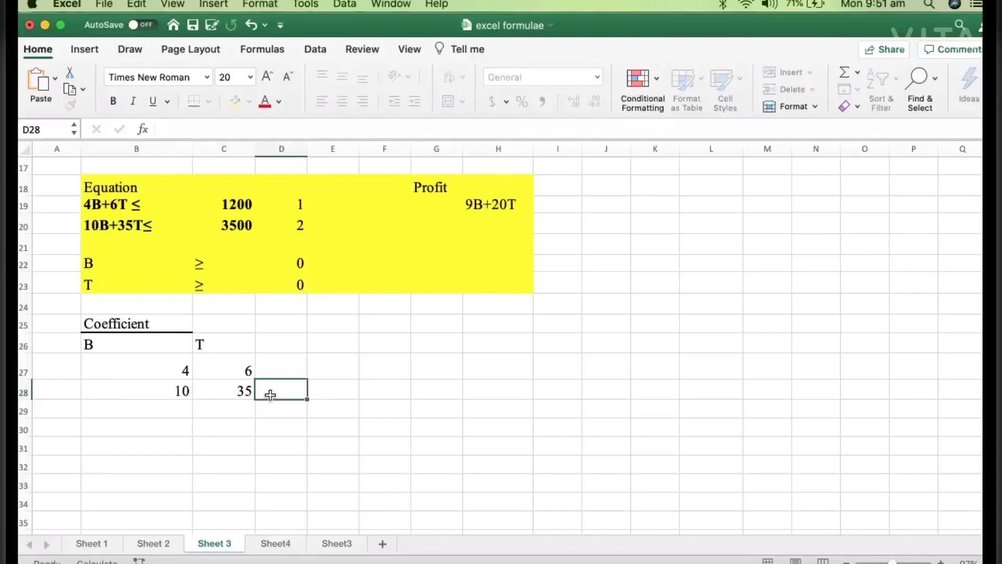
# Enter the constraint limits beside the coefficients, 1200 in D27 and 3500 in D28.
pyautogui.doubleClick(273, 375)
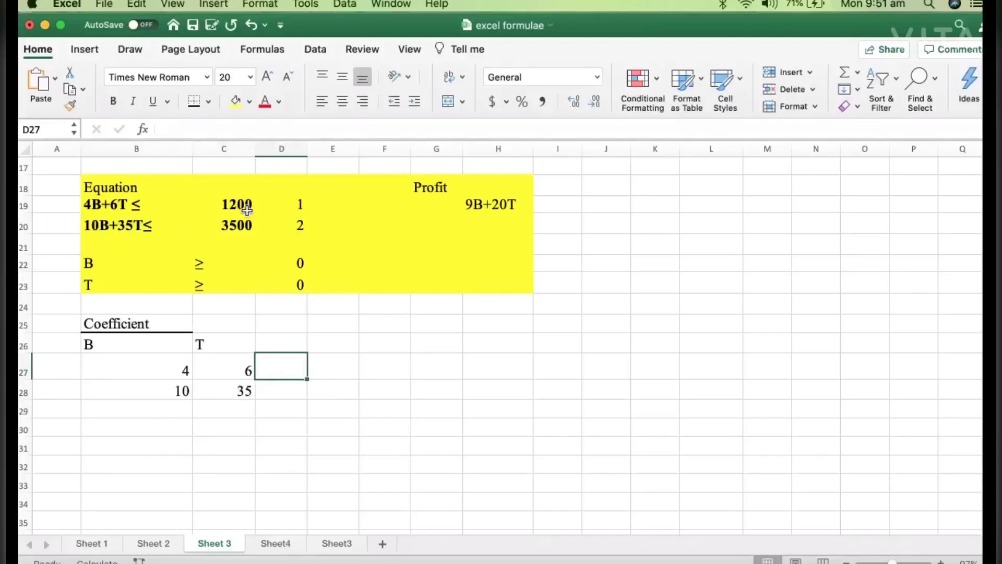
pyautogui.write('1200')
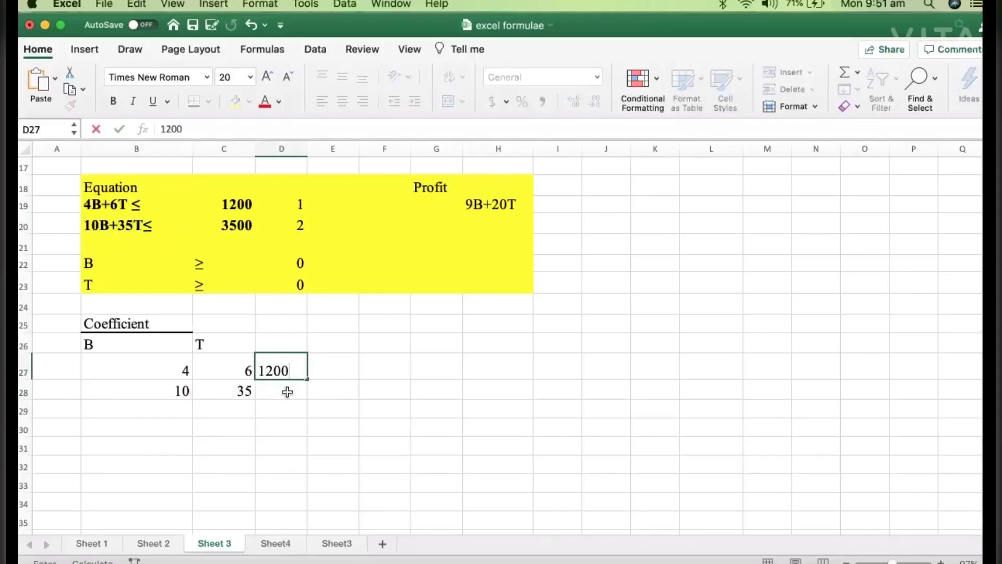
pyautogui.click(288, 392)
pyautogui.write('3500')
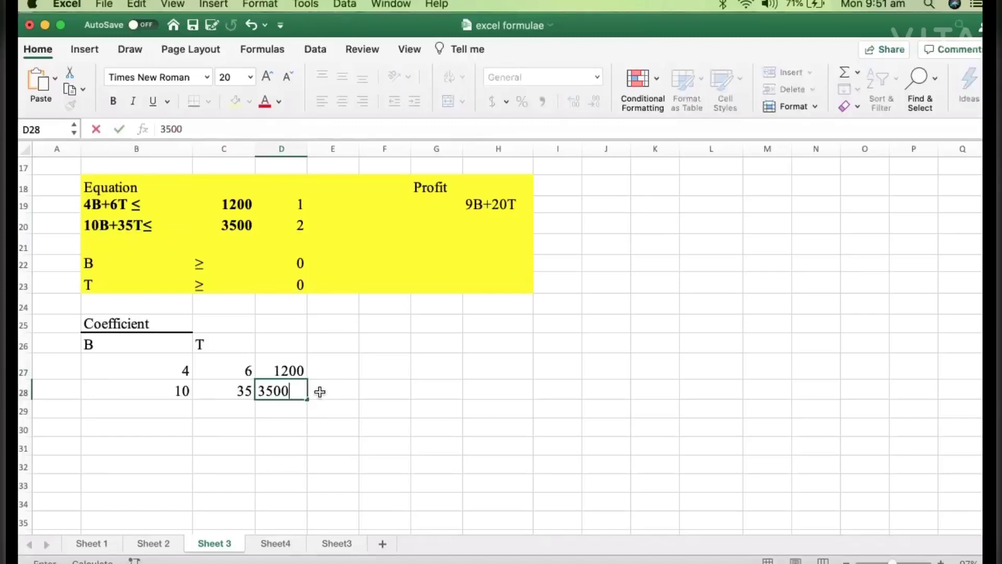
pyautogui.click(360, 405)
# Enter the heading Variables in B30, below the coefficient table.
pyautogui.click(143, 407)
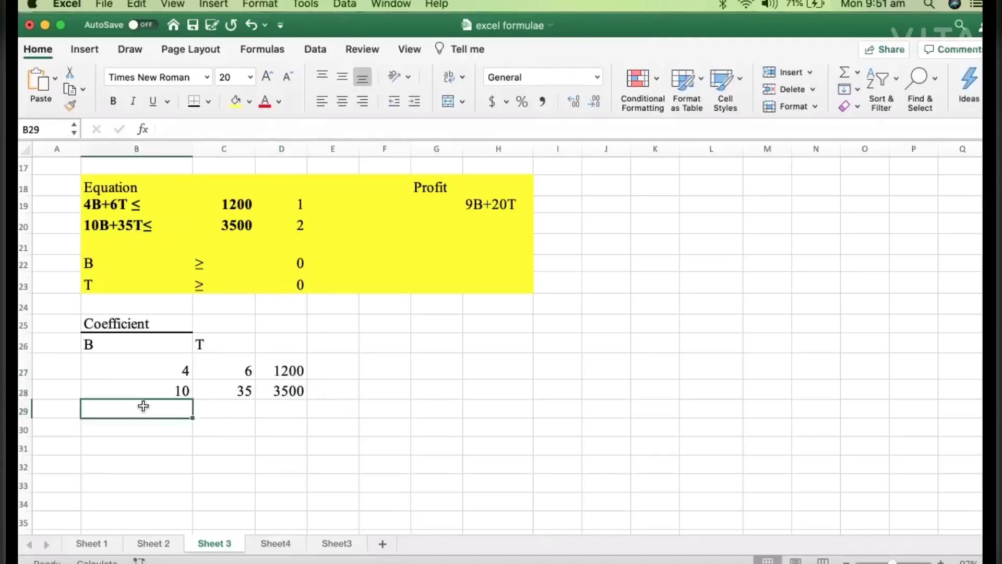
pyautogui.click(145, 429)
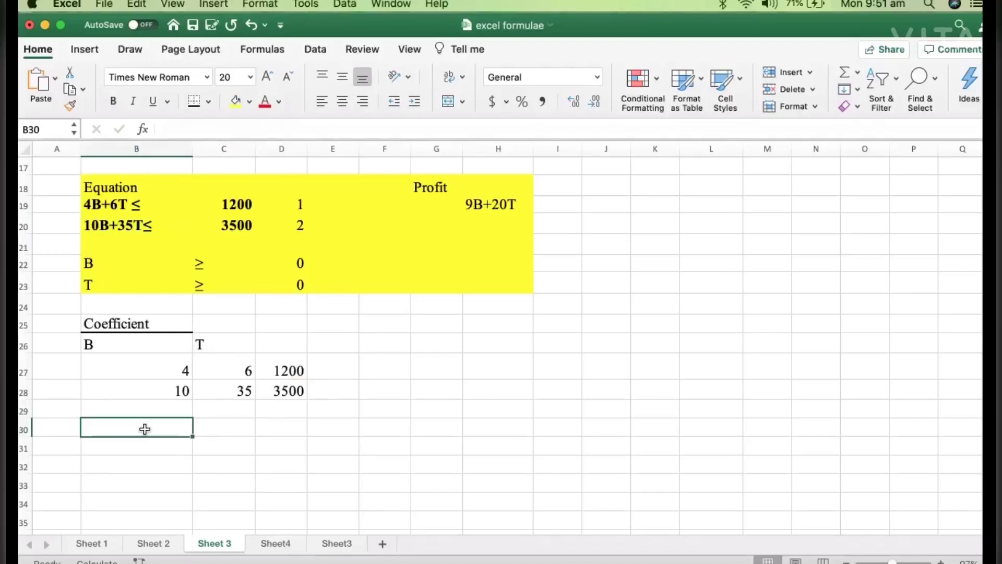
pyautogui.write('Var')
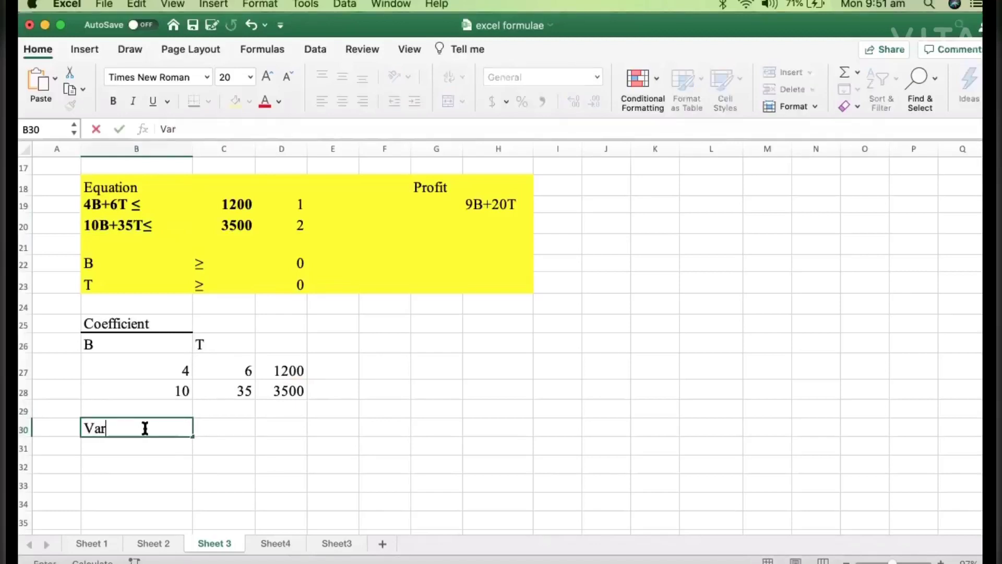
pyautogui.write('iables')
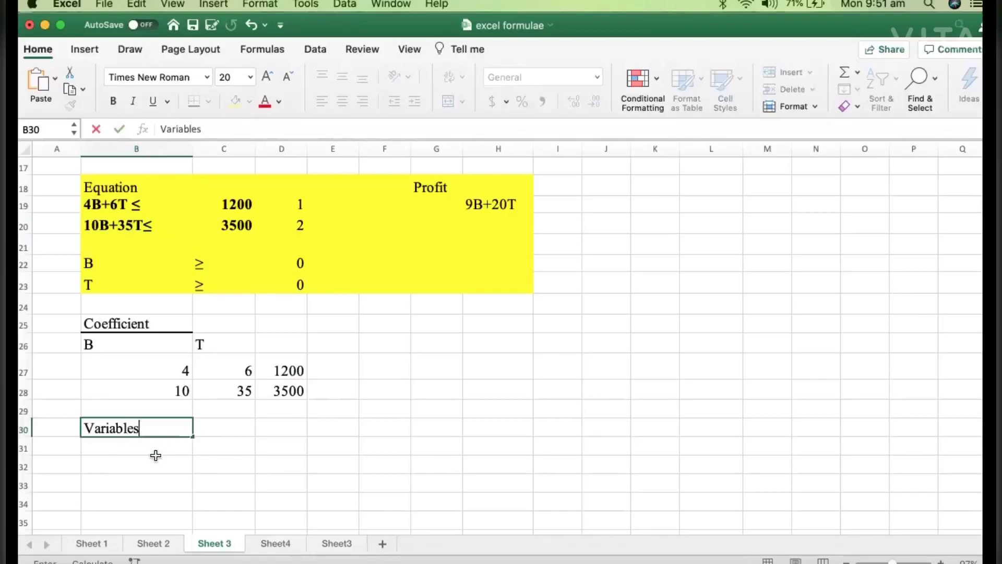
pyautogui.press('Return')
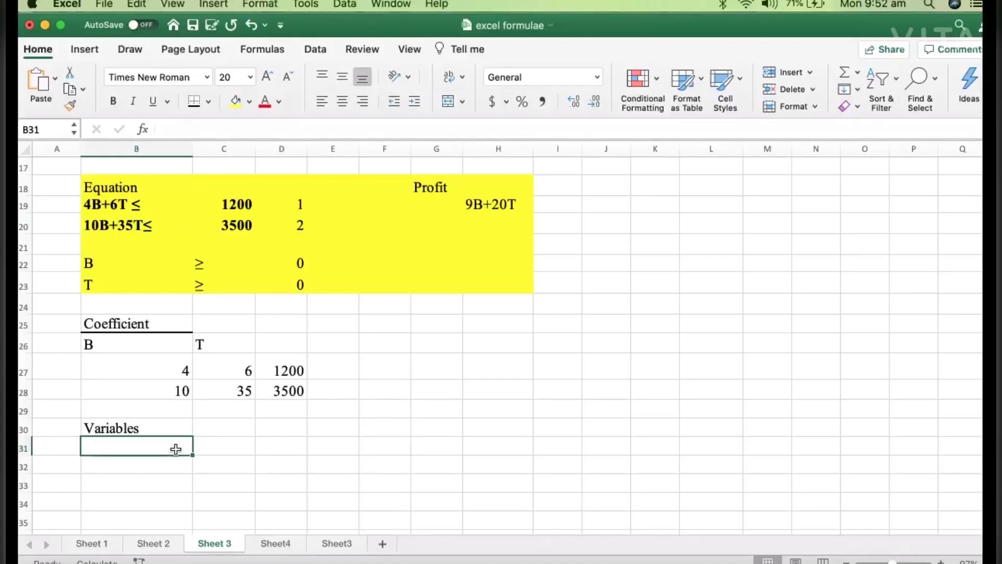
# Label the variable columns under the Variables heading, B in B31 and T in C31.
pyautogui.write('B')
pyautogui.click(235, 441)
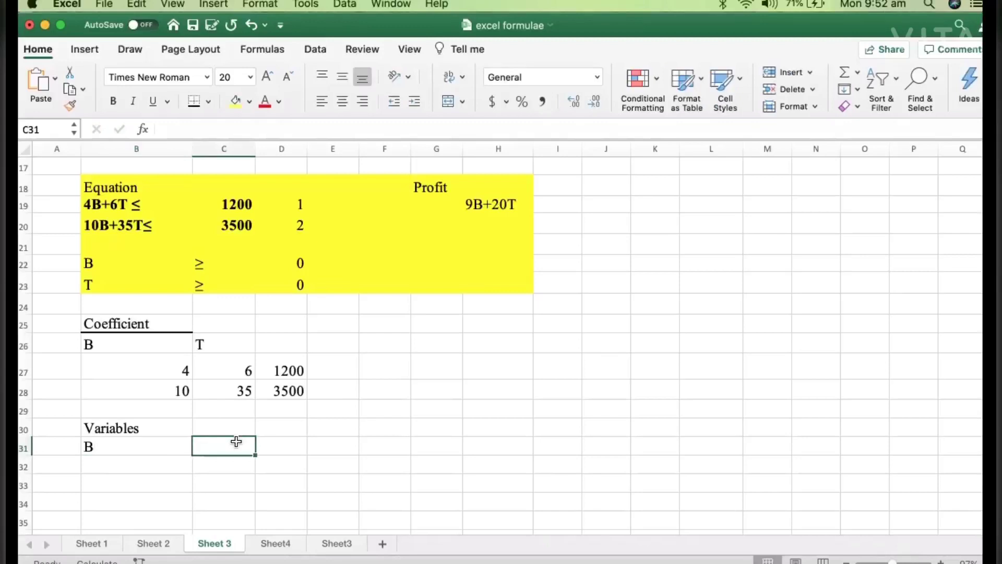
pyautogui.write('T')
pyautogui.click(311, 463)
pyautogui.click(151, 464)
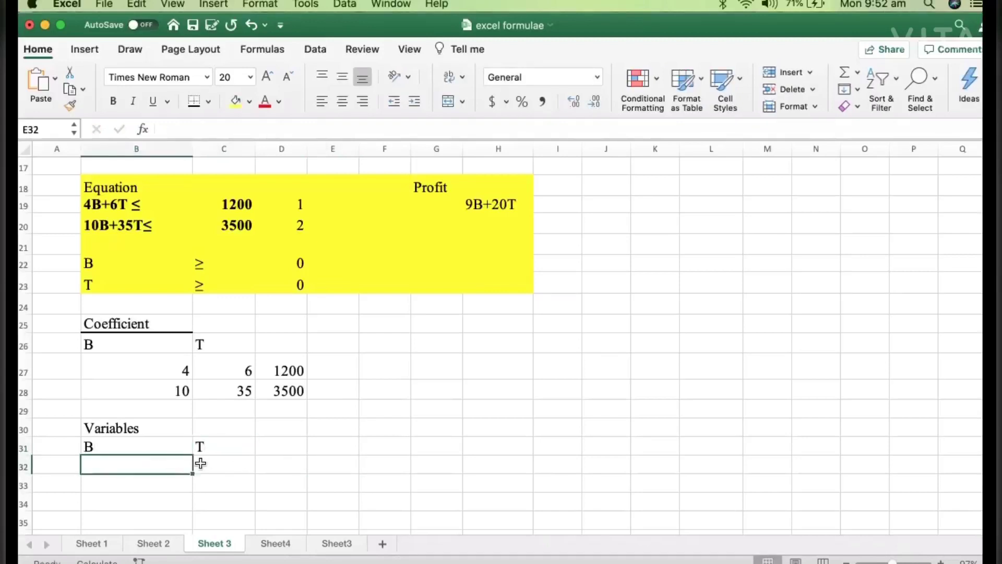
pyautogui.moveTo(201, 464); pyautogui.dragTo(219, 464)
# Add a bottom border to the Variables heading in B30.
pyautogui.click(143, 429)
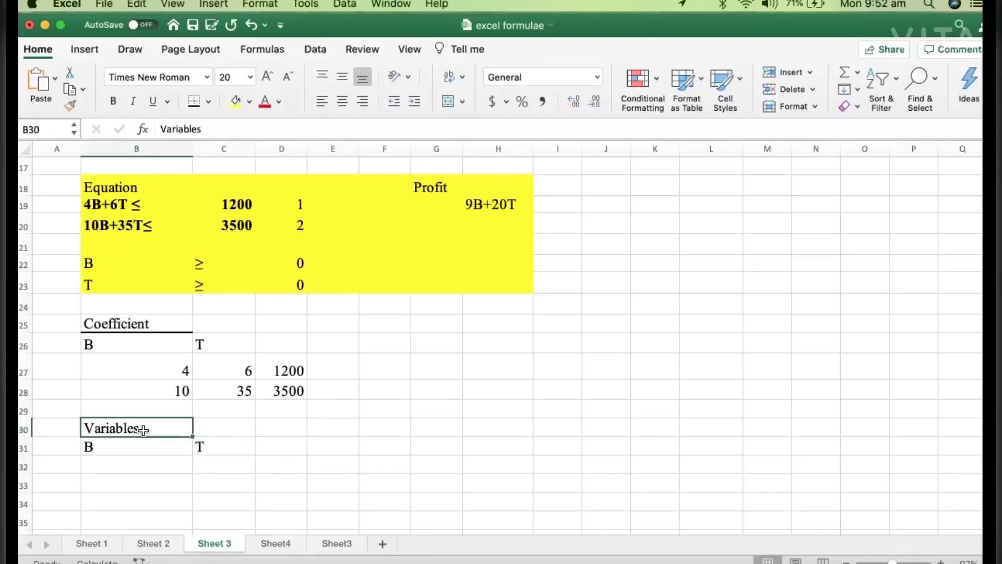
pyautogui.click(194, 101)
pyautogui.click(353, 427)
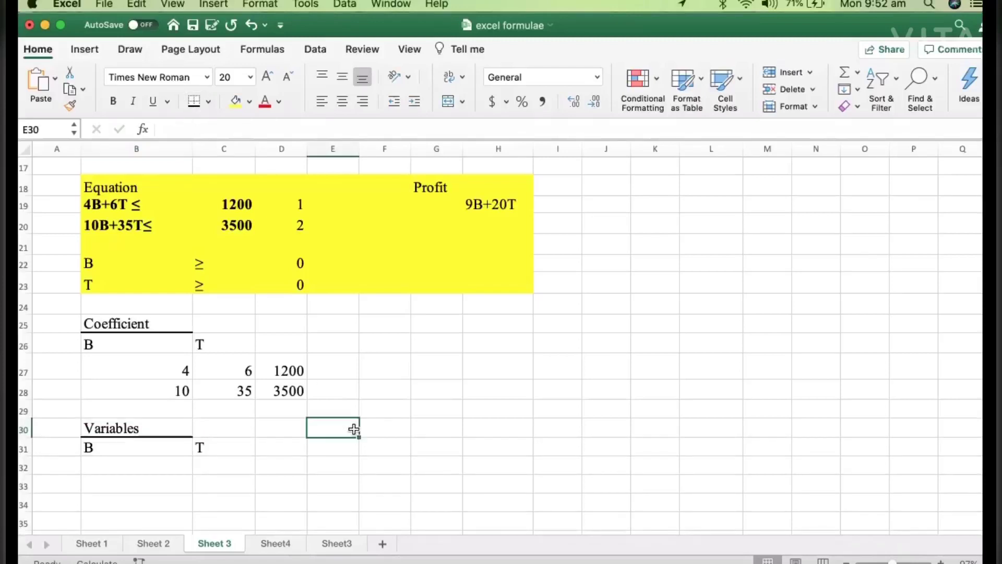
# Enter the heading Constraints in B33 and give it a bottom border.
pyautogui.press('Down')
pyautogui.press('Down')
pyautogui.press('Down')
pyautogui.press('Down')
pyautogui.press('Down')
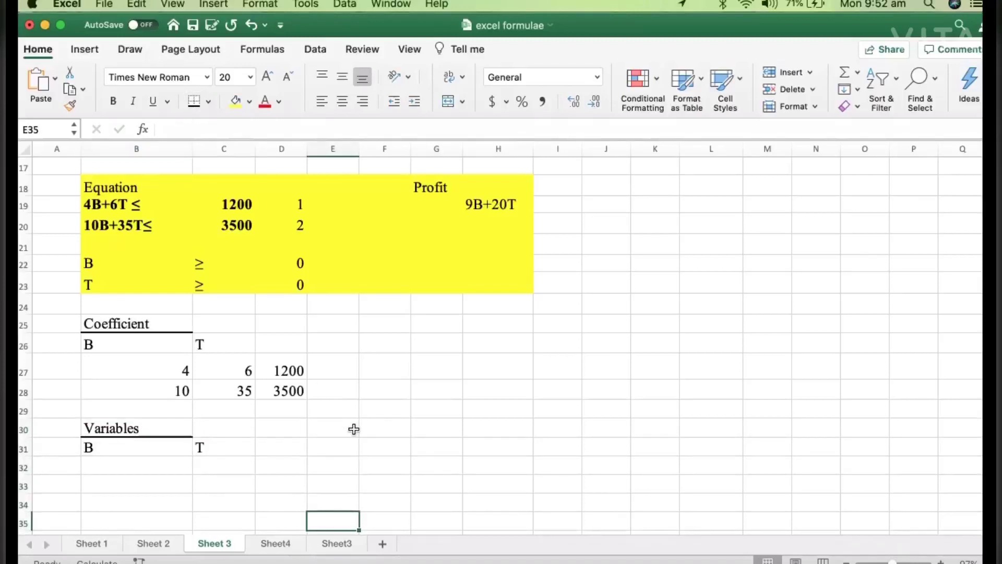
pyautogui.click(116, 489)
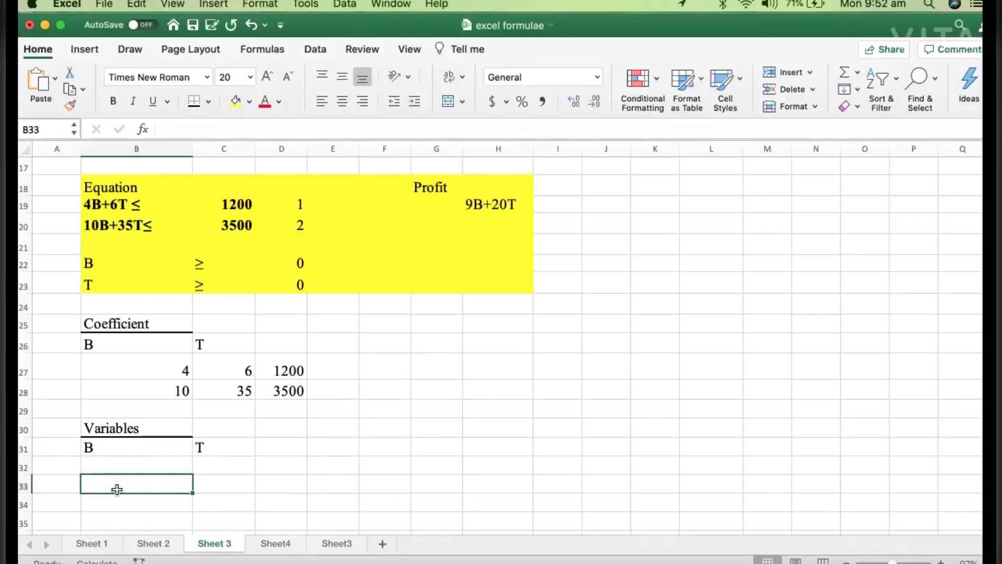
pyautogui.write('Constraints')
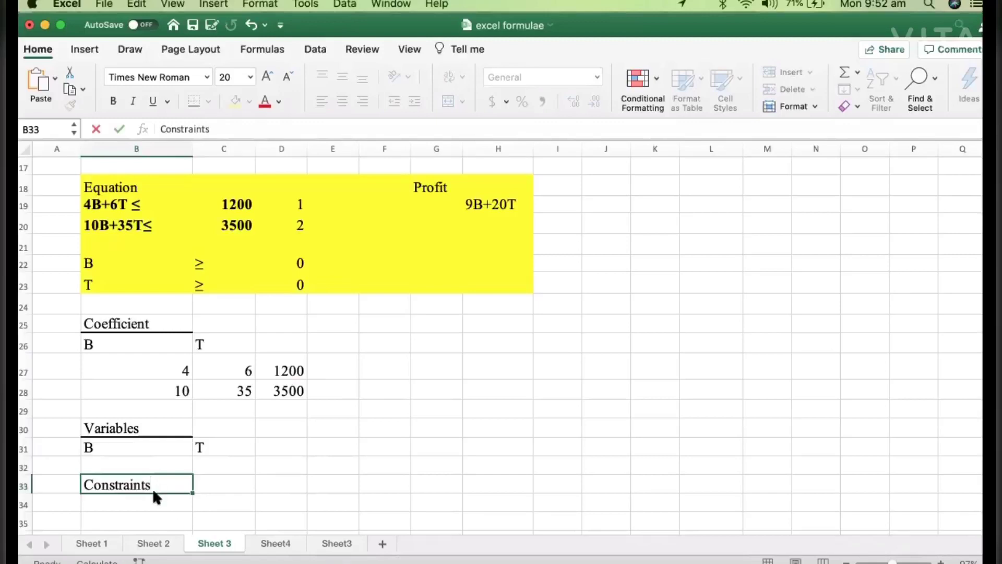
pyautogui.press('Return')
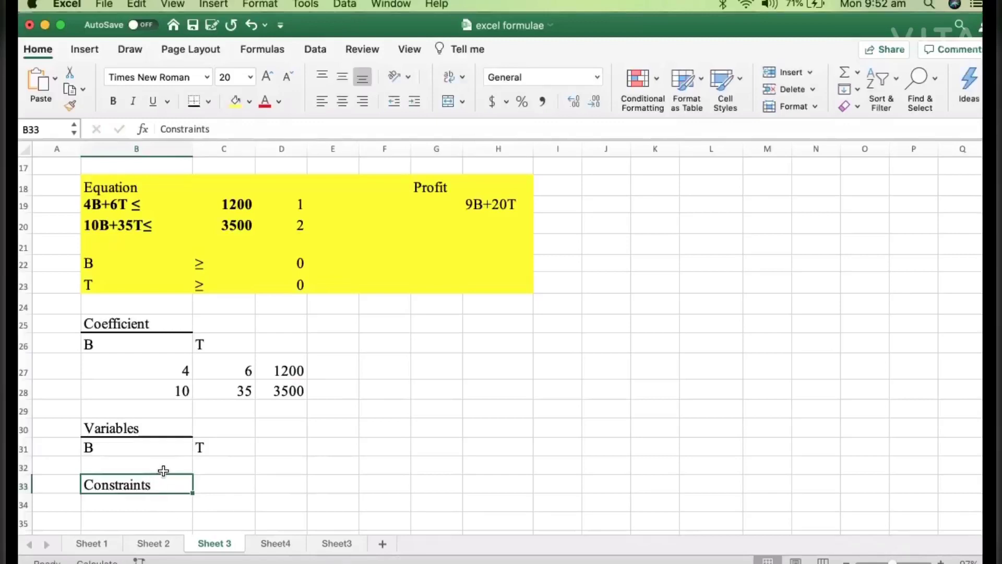
pyautogui.click(191, 96)
pyautogui.click(326, 503)
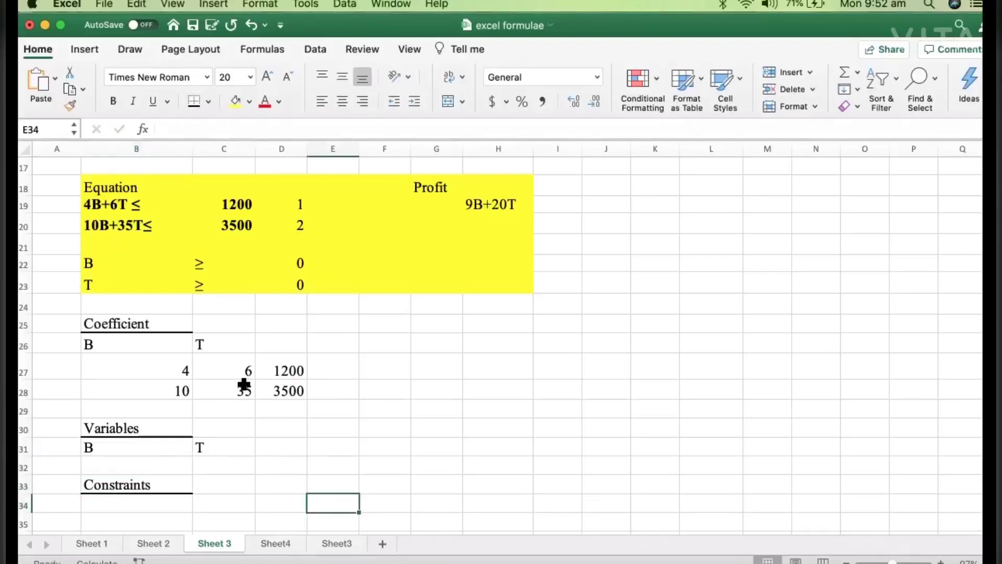
# Review the two constraint equations and the non-negativity conditions for B and T in the yellow block.
pyautogui.moveTo(110, 200); pyautogui.dragTo(250, 278)
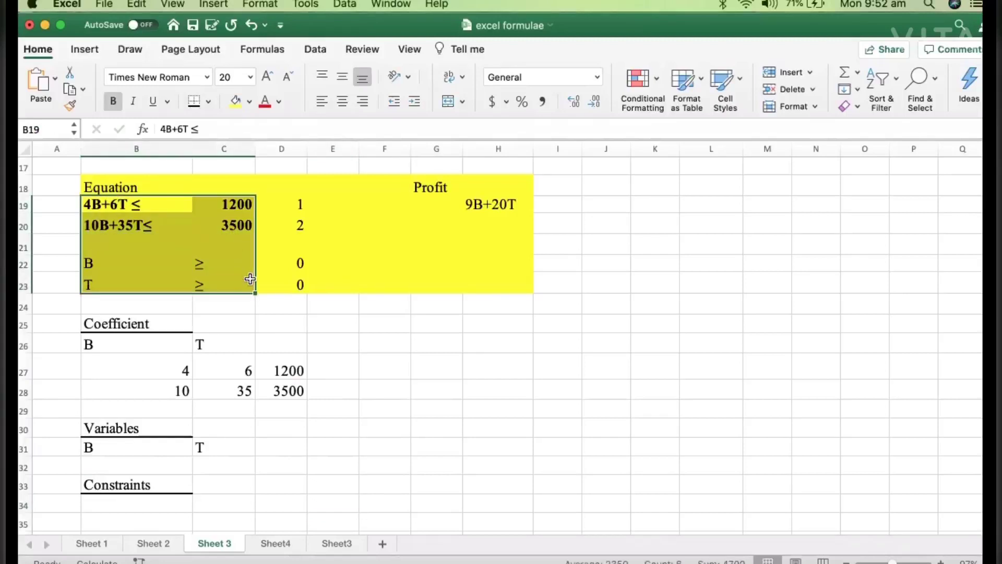
pyautogui.click(296, 268)
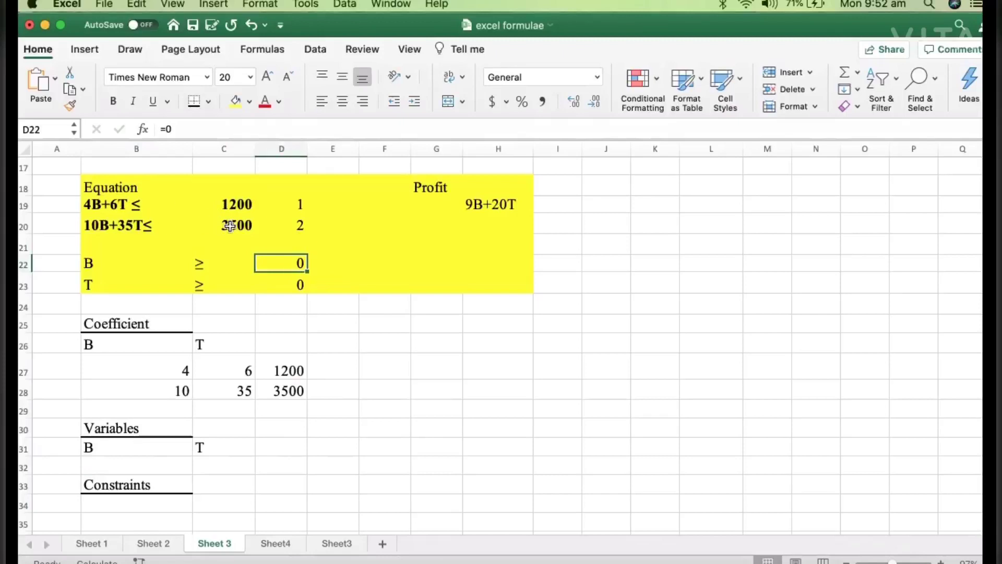
pyautogui.click(158, 264)
pyautogui.click(281, 264)
pyautogui.click(183, 281)
pyautogui.click(296, 282)
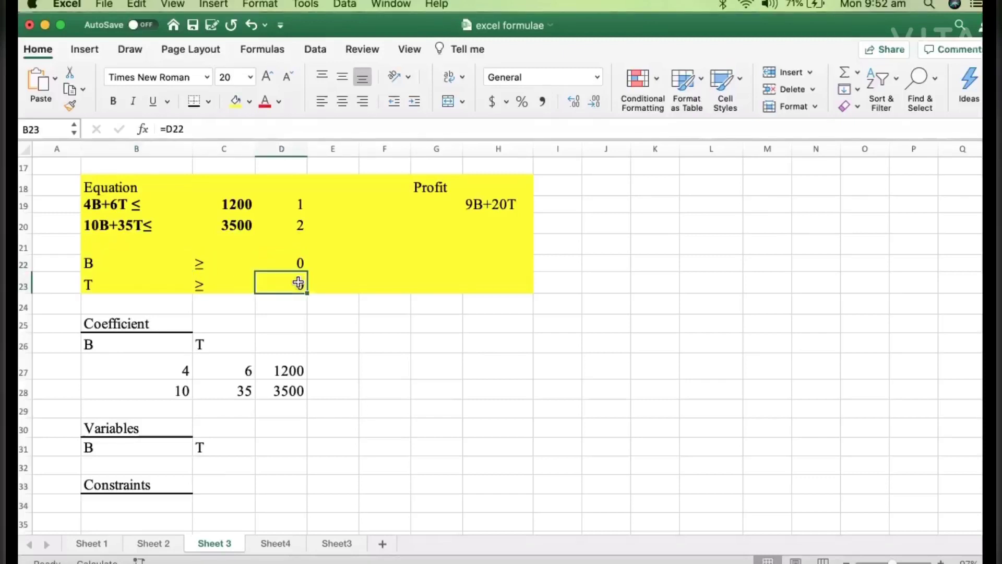
pyautogui.click(448, 412)
pyautogui.press('Down')
pyautogui.press('Down')
pyautogui.press('Down')
pyautogui.press('Down')
pyautogui.press('Down')
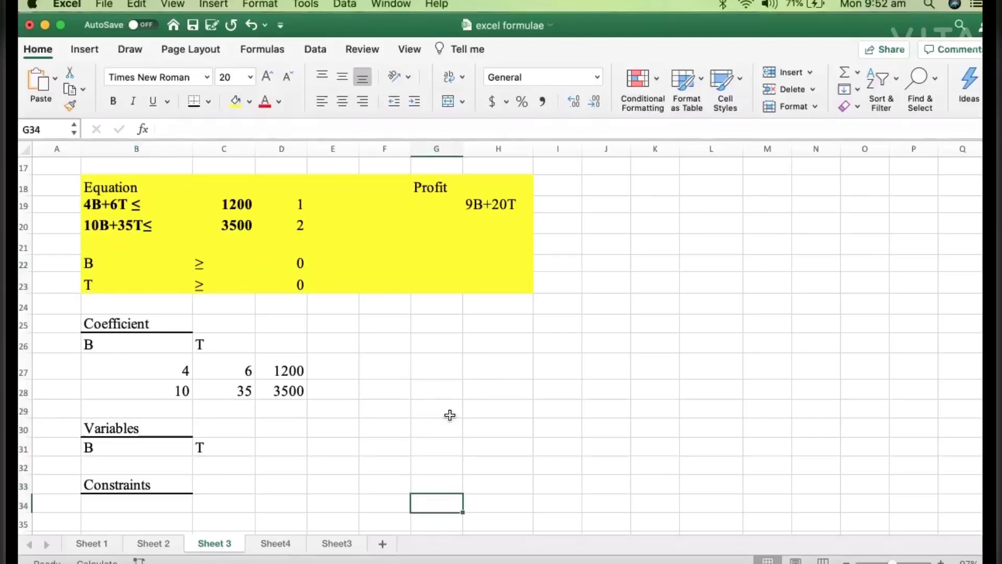
pyautogui.press('Down')
pyautogui.press('Down')
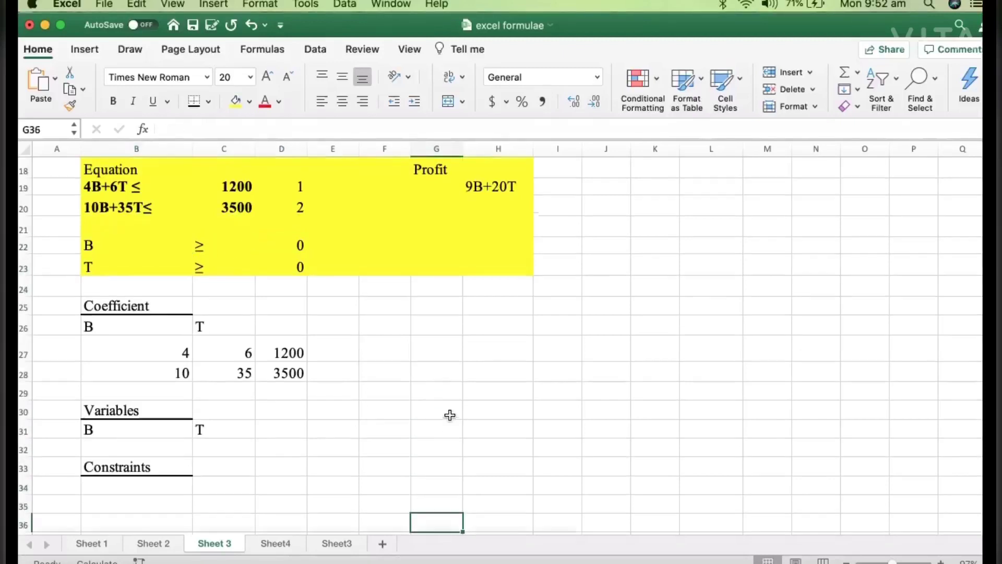
# Enter the first constraint's formula =4*B32+C27*C32 in B34.
pyautogui.click(134, 487)
pyautogui.write('=4*')
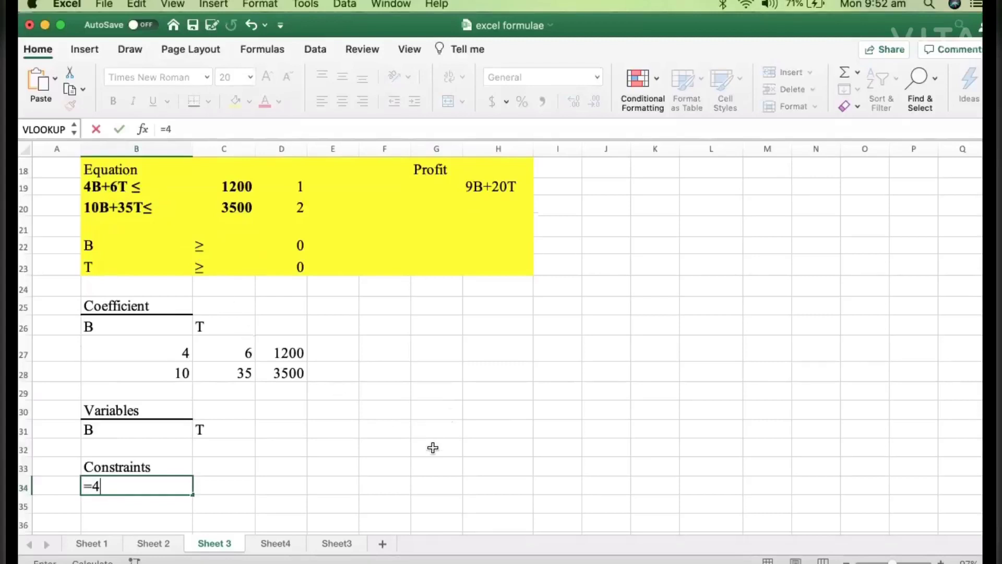
pyautogui.click(143, 443)
pyautogui.write('+')
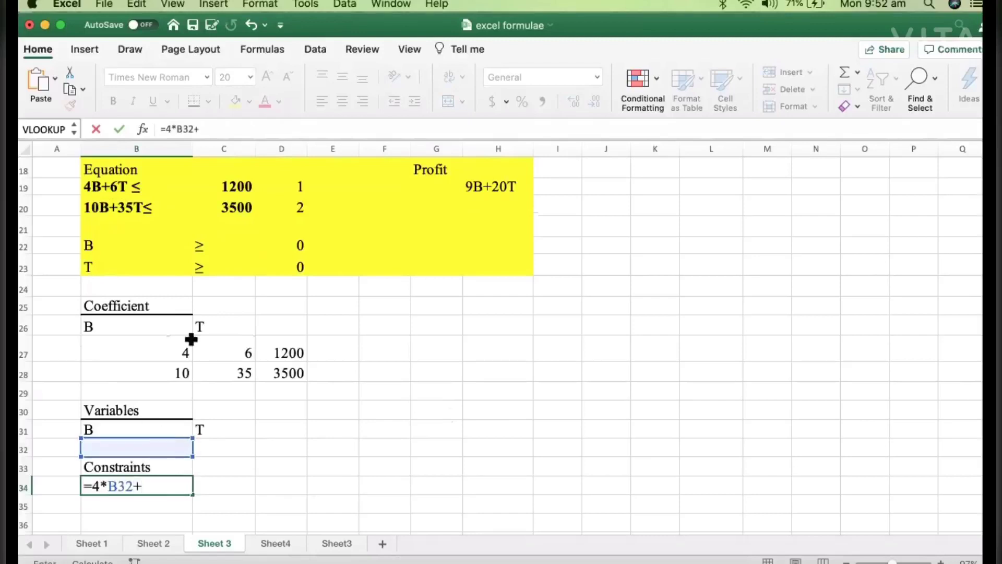
pyautogui.click(233, 354)
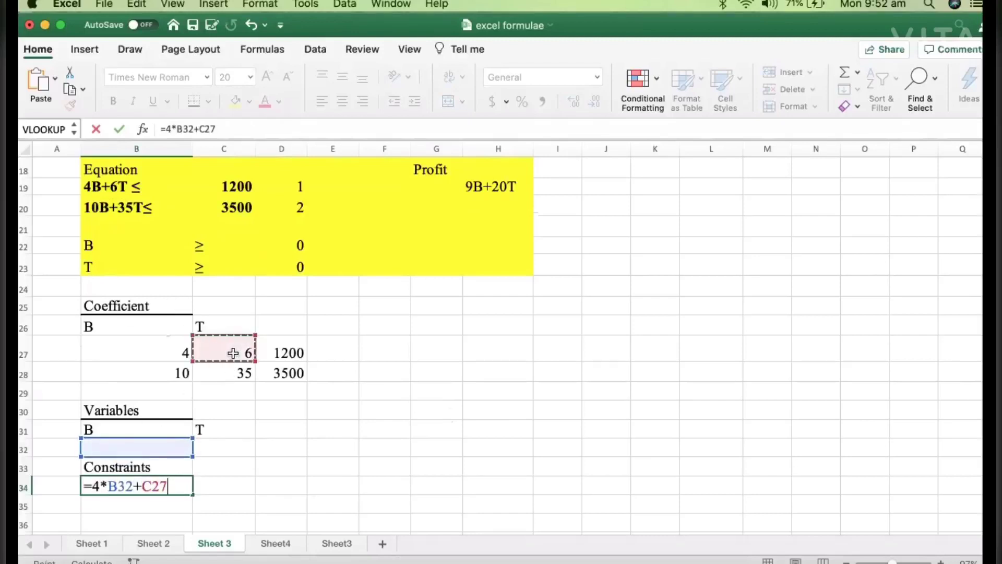
pyautogui.write('*')
pyautogui.click(219, 449)
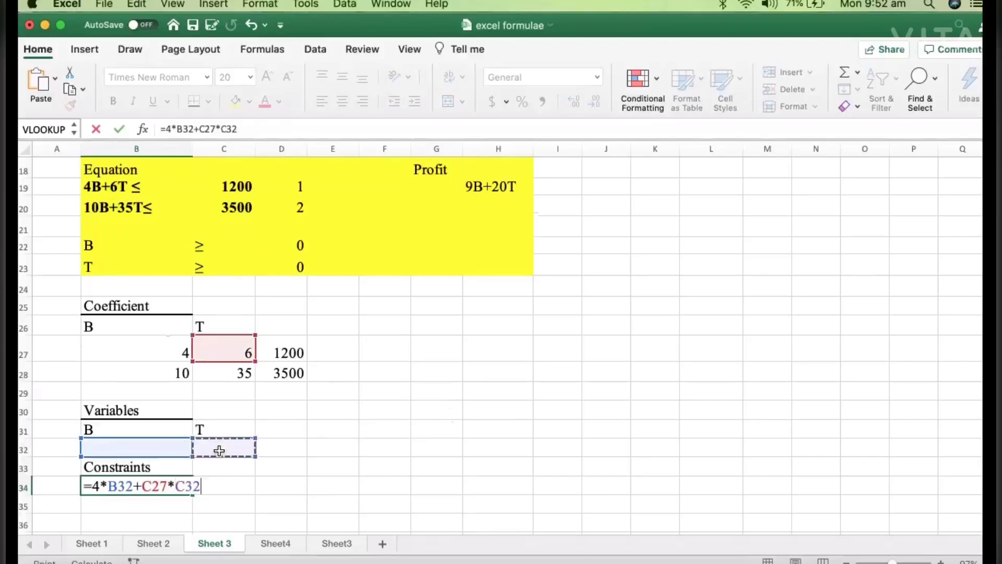
pyautogui.press('Return')
# Link the first constraint's limit in C34 to the coefficient table with =D27.
pyautogui.click(219, 484)
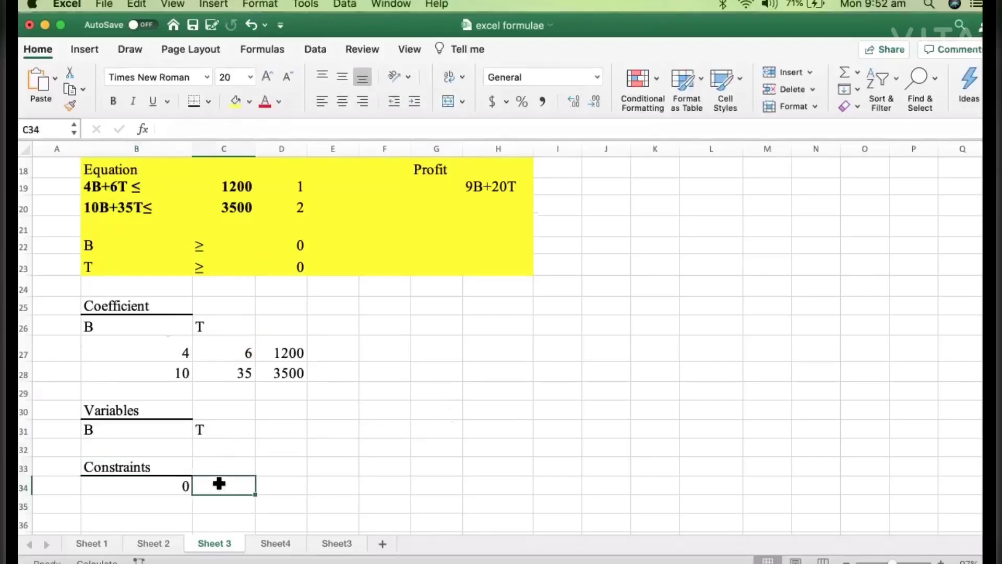
pyautogui.write('=')
pyautogui.click(285, 355)
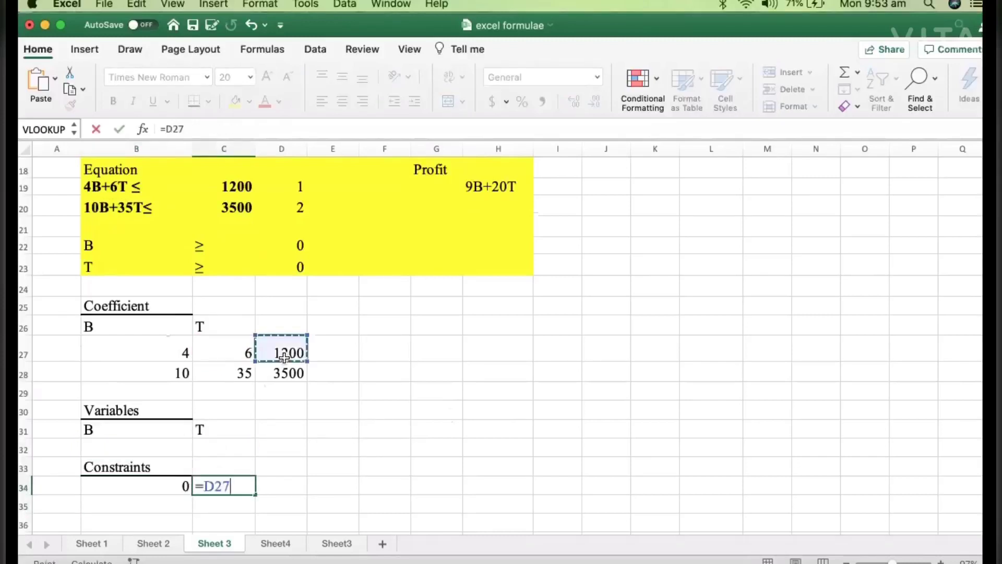
pyautogui.press('Return')
# Enter the second constraint's formula =10*B32+C28*C32 in B35.
pyautogui.click(175, 500)
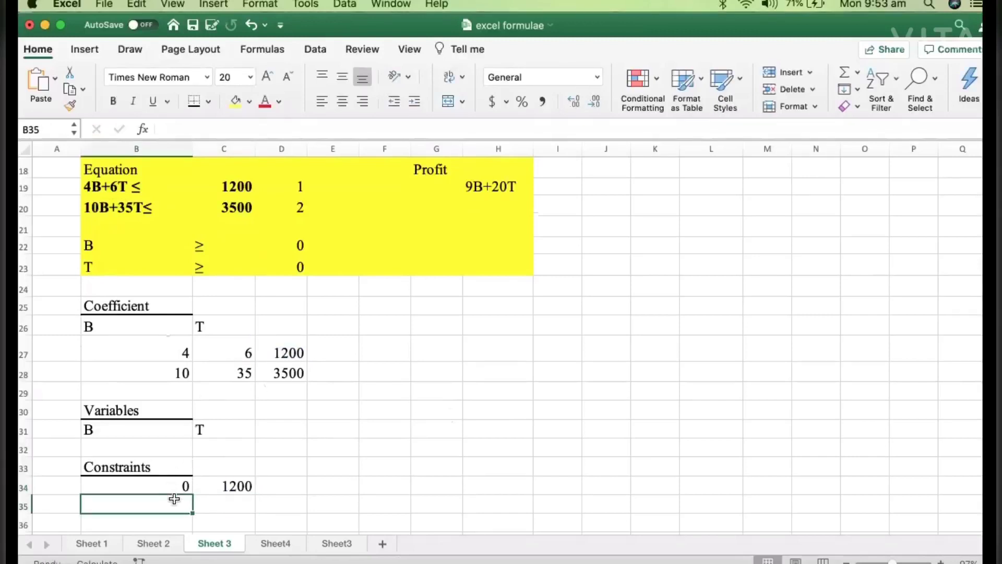
pyautogui.write('=10*')
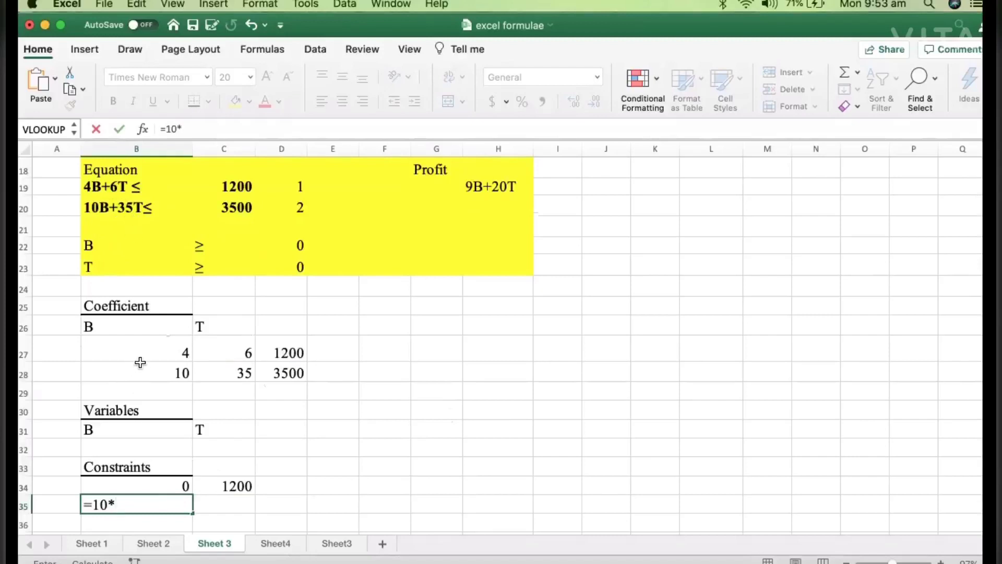
pyautogui.click(140, 444)
pyautogui.write('+')
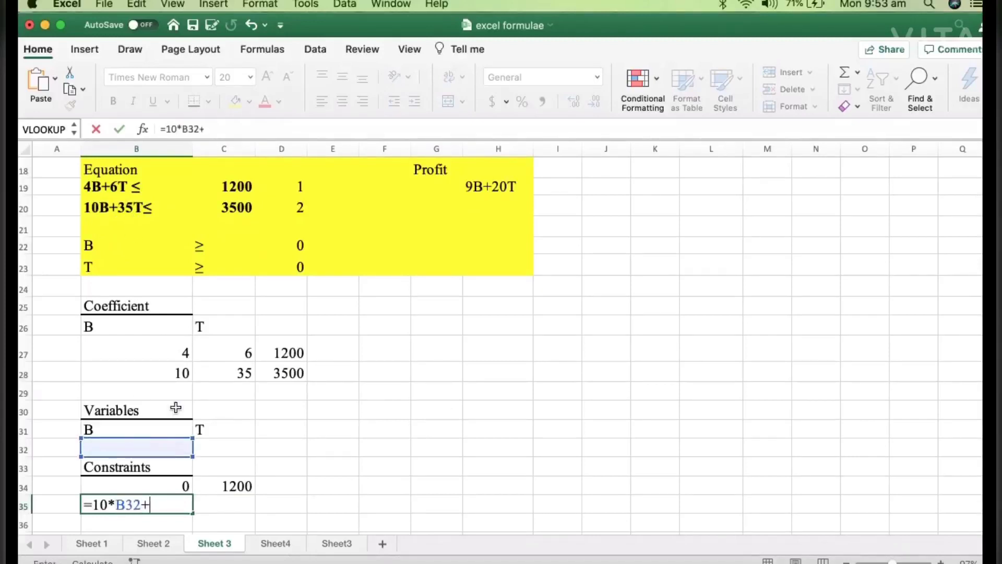
pyautogui.click(249, 375)
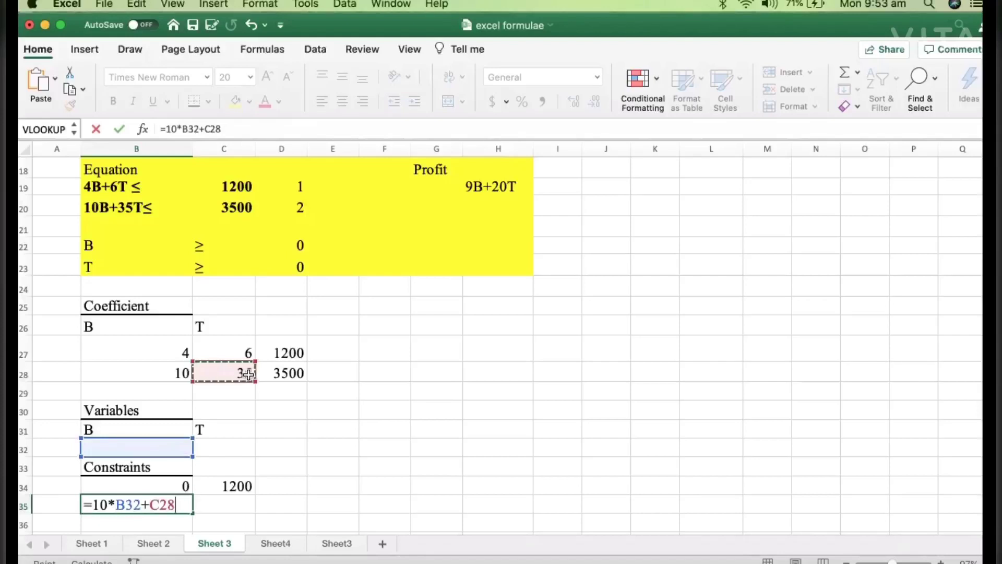
pyautogui.write('*')
pyautogui.click(222, 447)
pyautogui.press('Return')
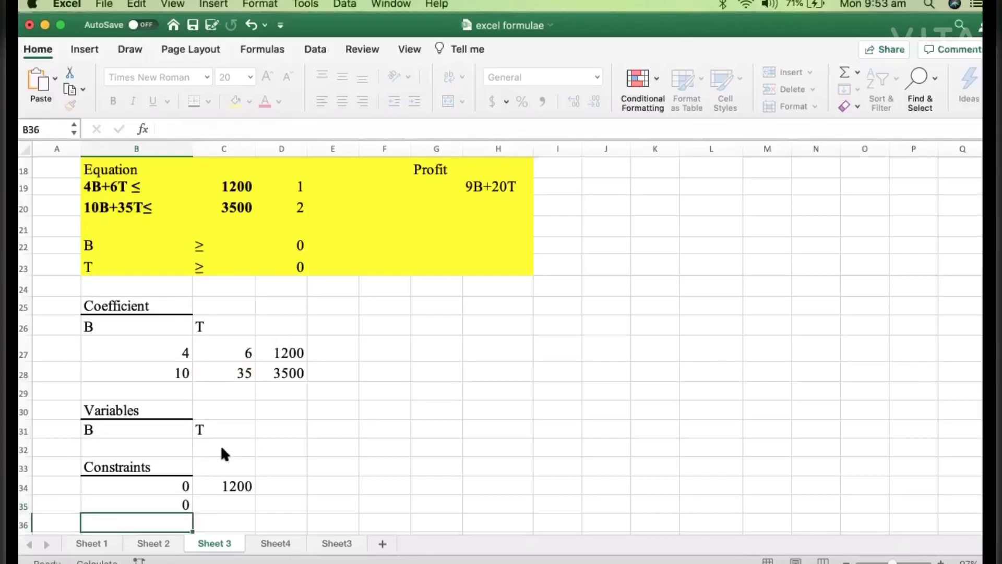
# Link the second constraint's limit in C35 to the coefficient table with =D28.
pyautogui.click(222, 503)
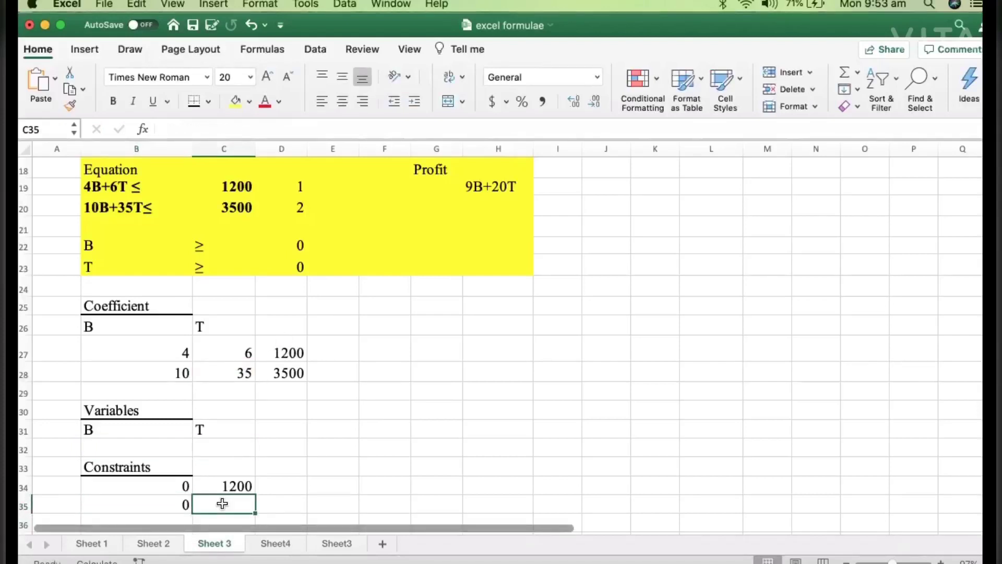
pyautogui.write('=')
pyautogui.click(294, 371)
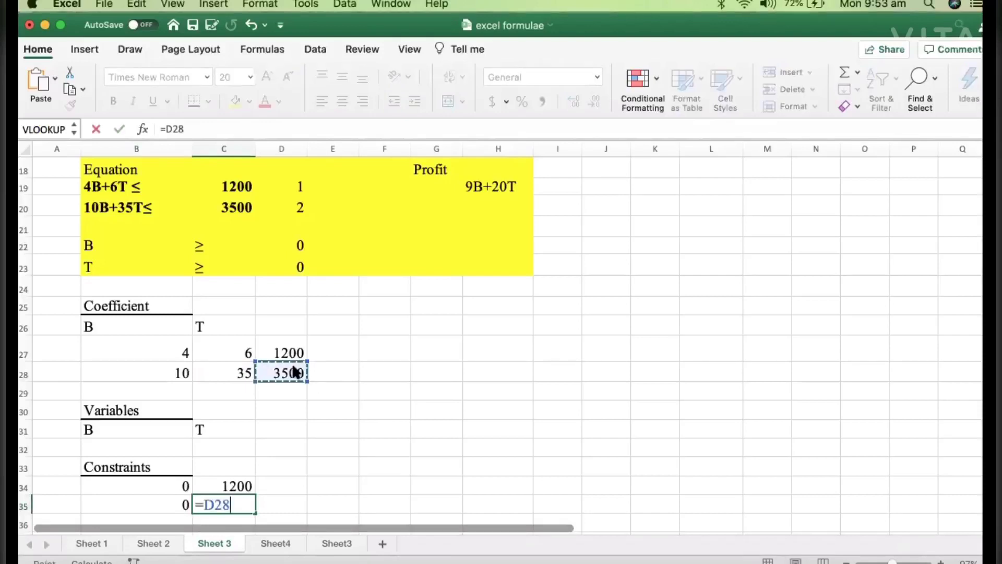
pyautogui.press('Return')
pyautogui.press('Return')
pyautogui.press('Return')
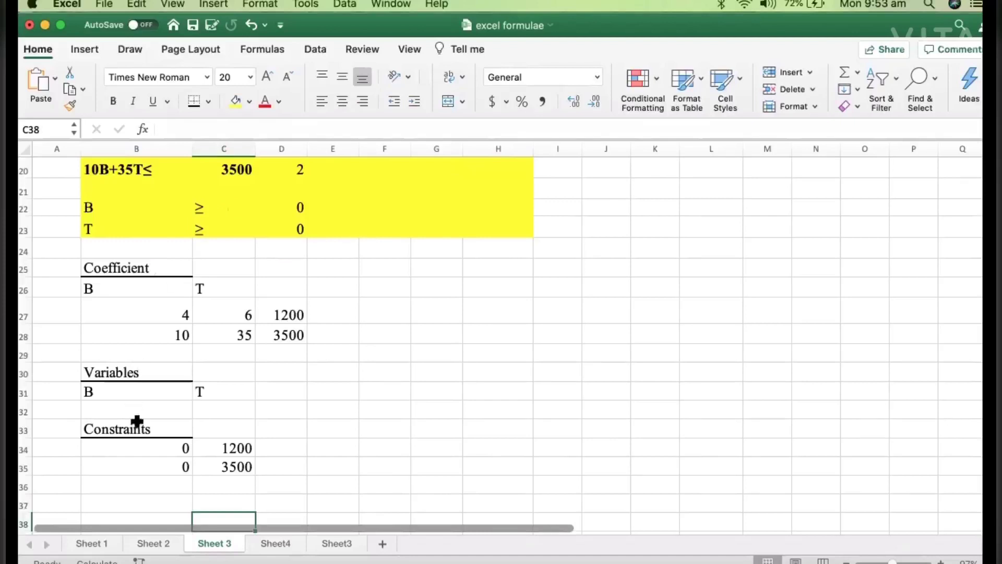
# Add the non-negativity constraint for B, with =B32 in B36 and =0 in C36.
pyautogui.click(167, 488)
pyautogui.write('=')
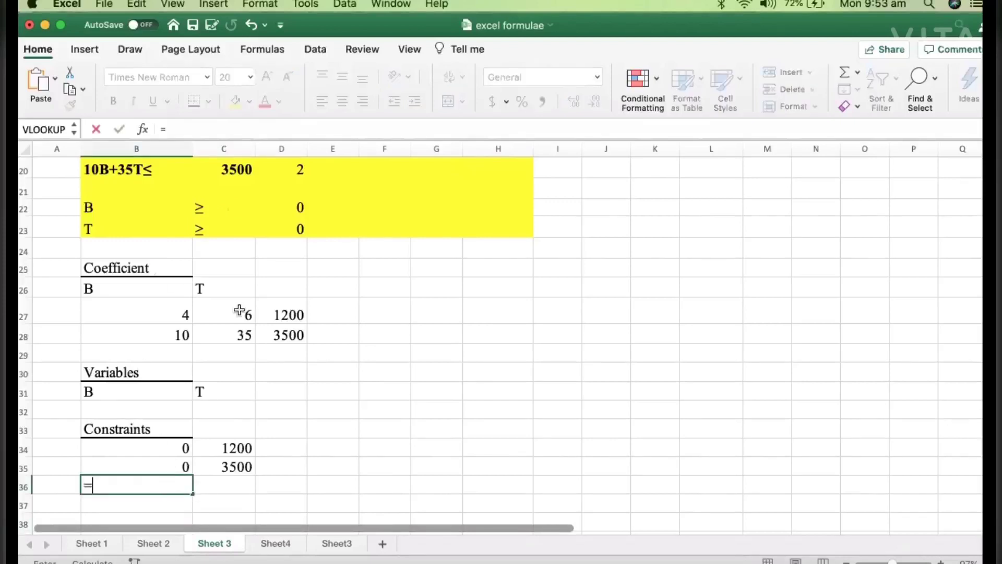
pyautogui.click(158, 405)
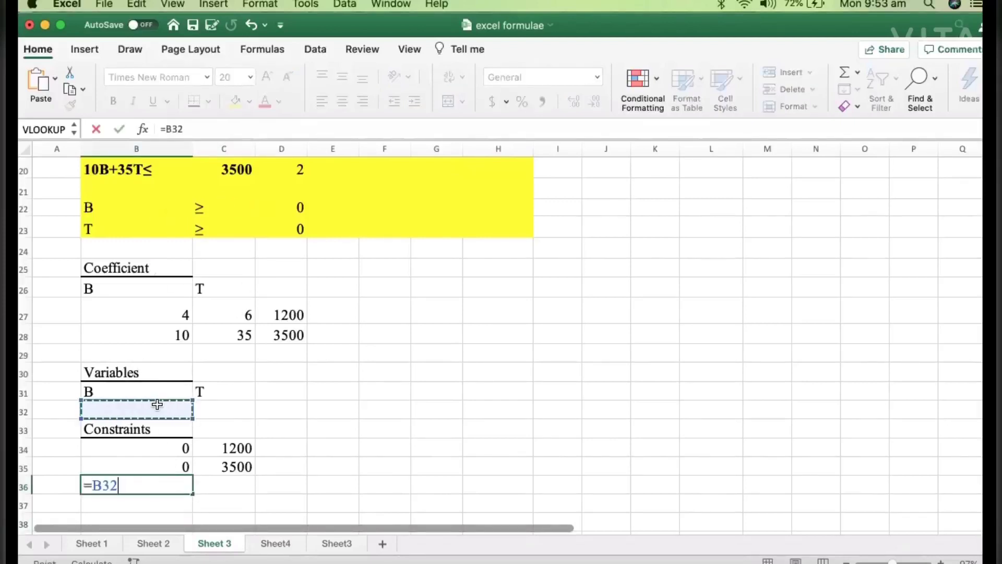
pyautogui.press('Return')
pyautogui.click(230, 482)
pyautogui.write('=0')
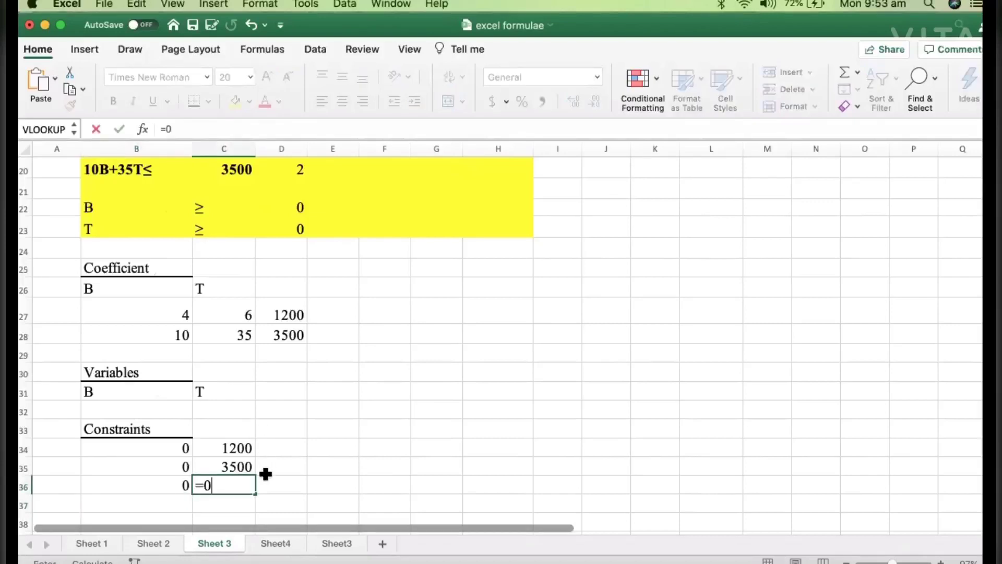
pyautogui.press('Return')
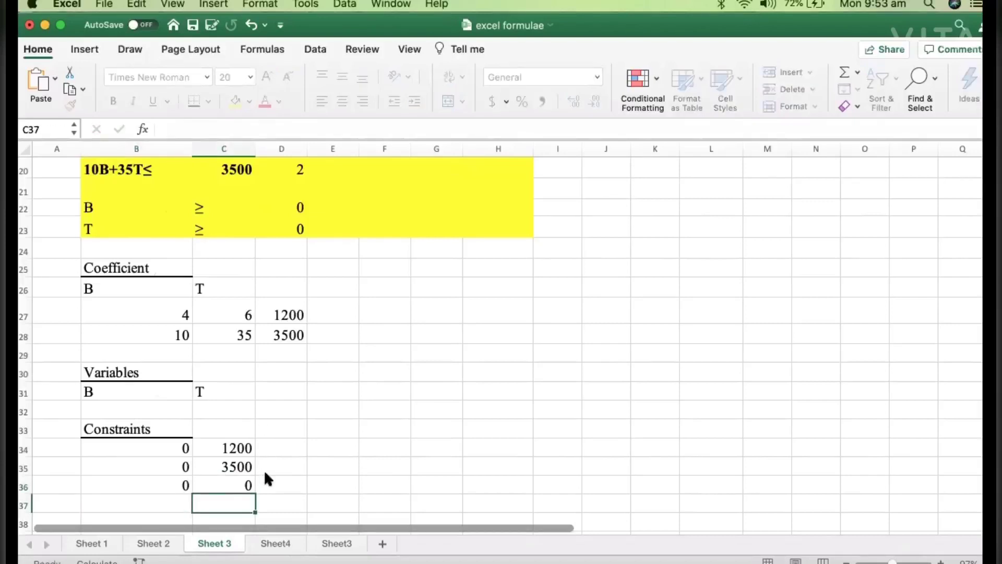
# Add the non-negativity constraint for T, with =C32 in B37 and =0 in C37.
pyautogui.click(180, 499)
pyautogui.write('=')
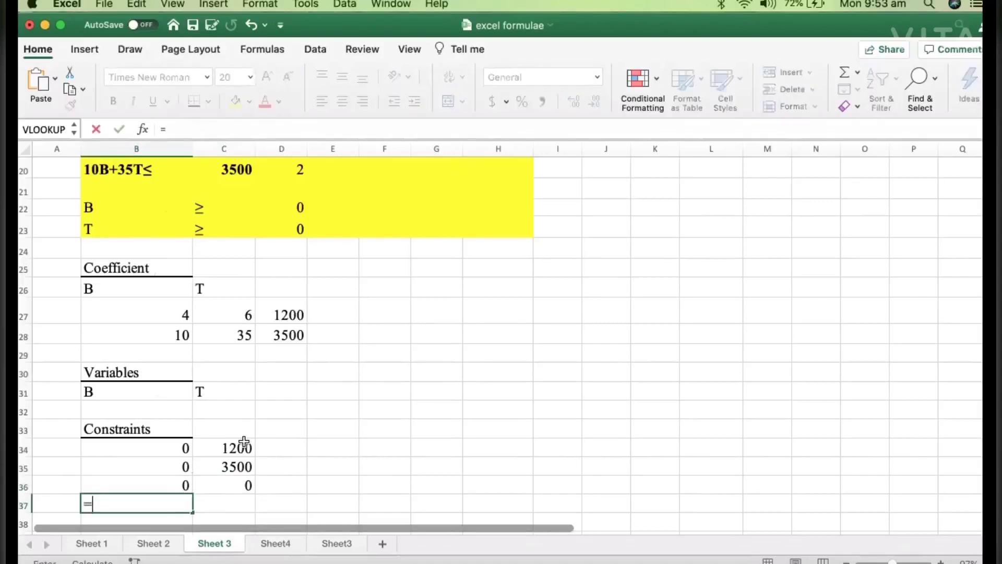
pyautogui.click(218, 416)
pyautogui.press('Return')
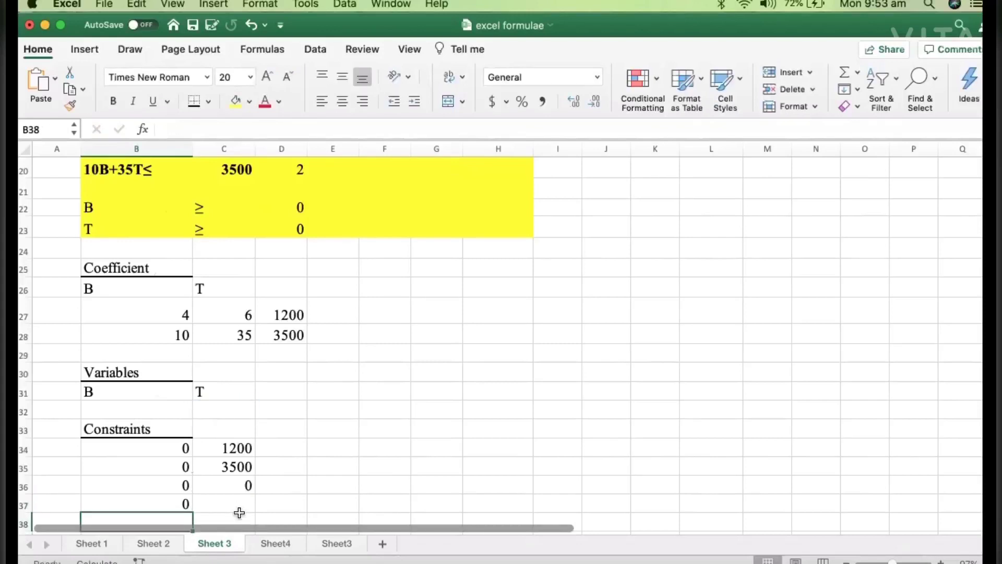
pyautogui.click(239, 504)
pyautogui.write('=')
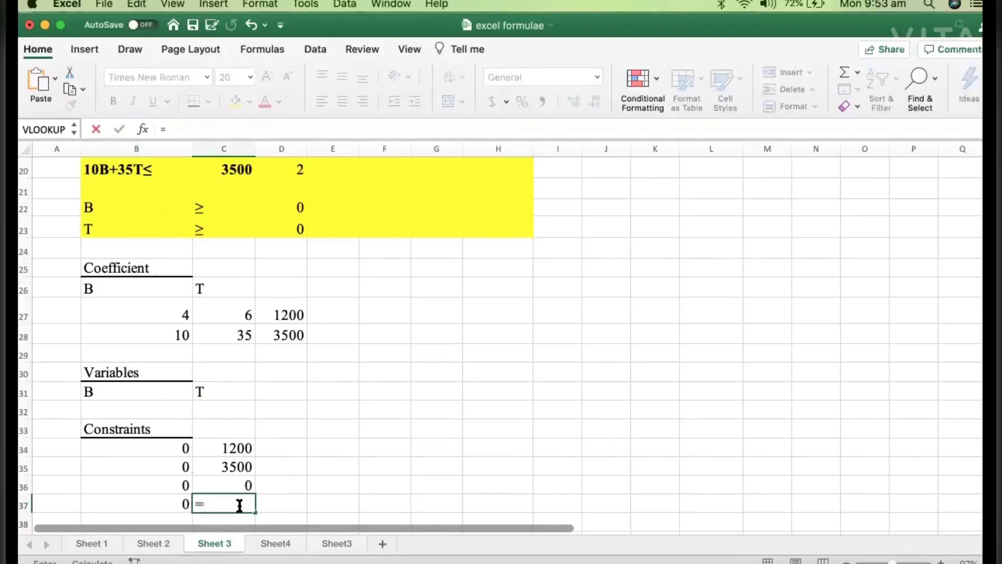
pyautogui.press('Return')
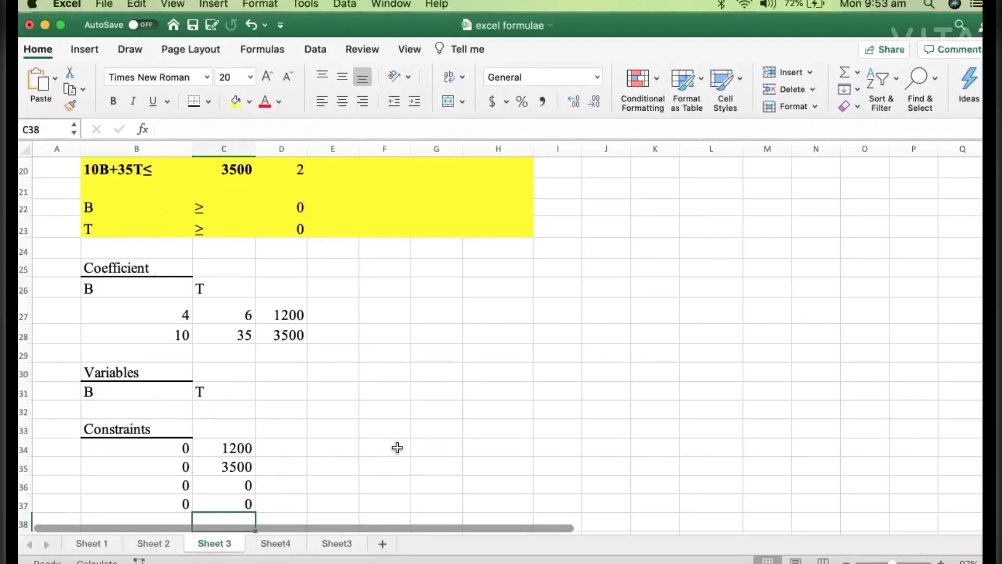
# Enter the heading Objective in B39 and give the cell a bottom border.
pyautogui.press('Down')
pyautogui.press('Down')
pyautogui.press('Down')
pyautogui.press('Down')
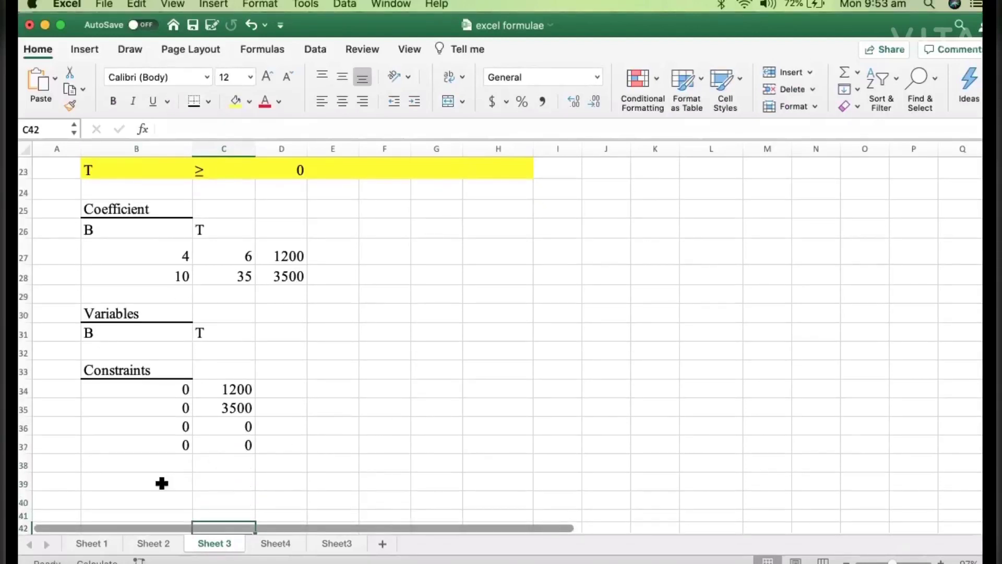
pyautogui.click(162, 483)
pyautogui.write('Objectiv')
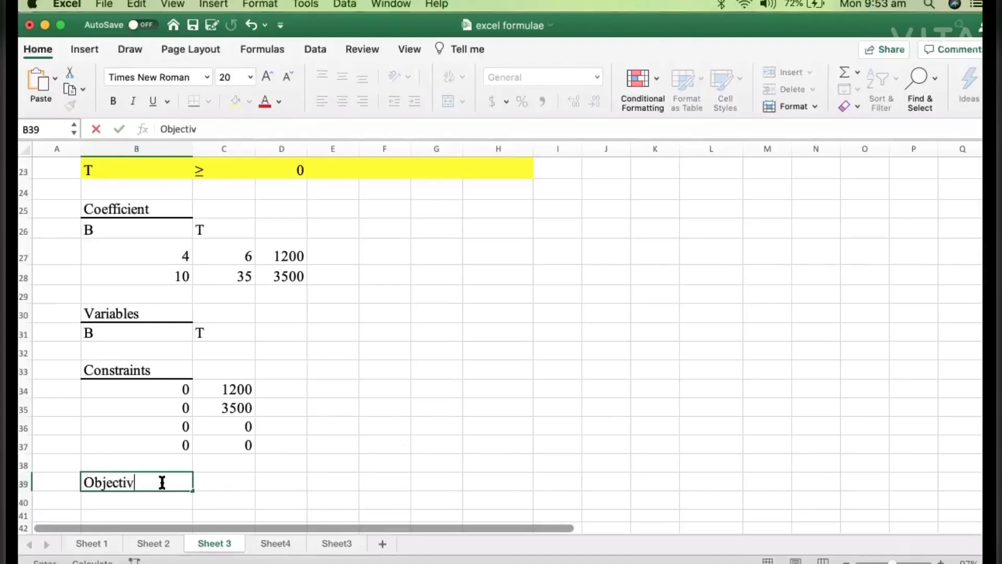
pyautogui.write('e')
pyautogui.click(339, 383)
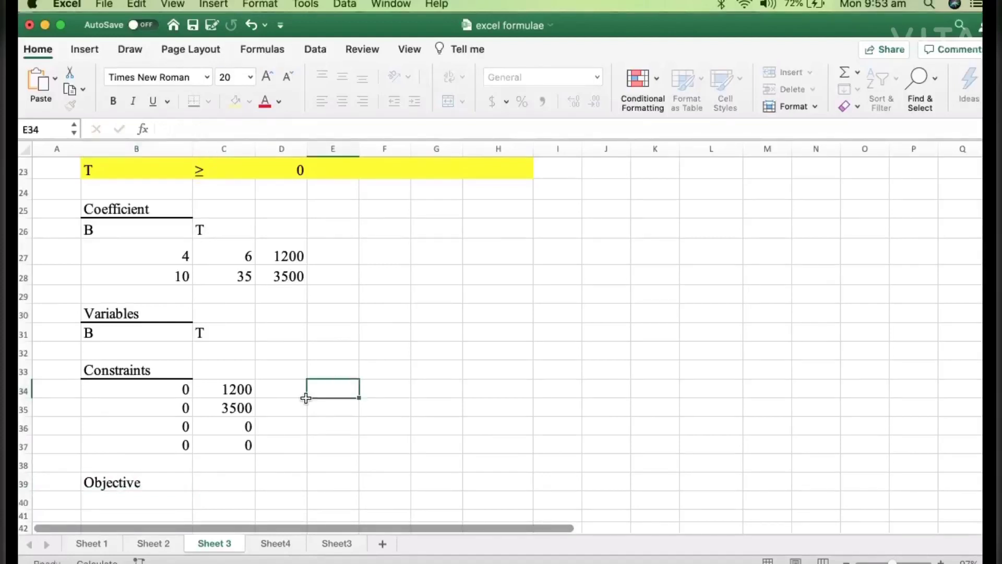
pyautogui.click(159, 477)
pyautogui.click(194, 103)
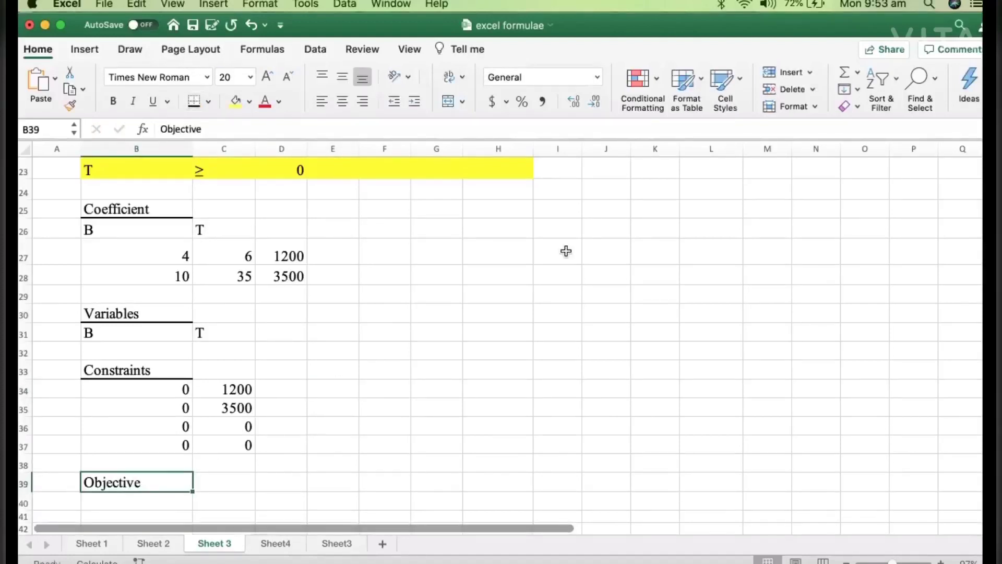
pyautogui.click(655, 312)
# Review the question's profit requirement and change the Profit label in G18 to Maximum Profit.
pyautogui.scroll(8, 100, 163)
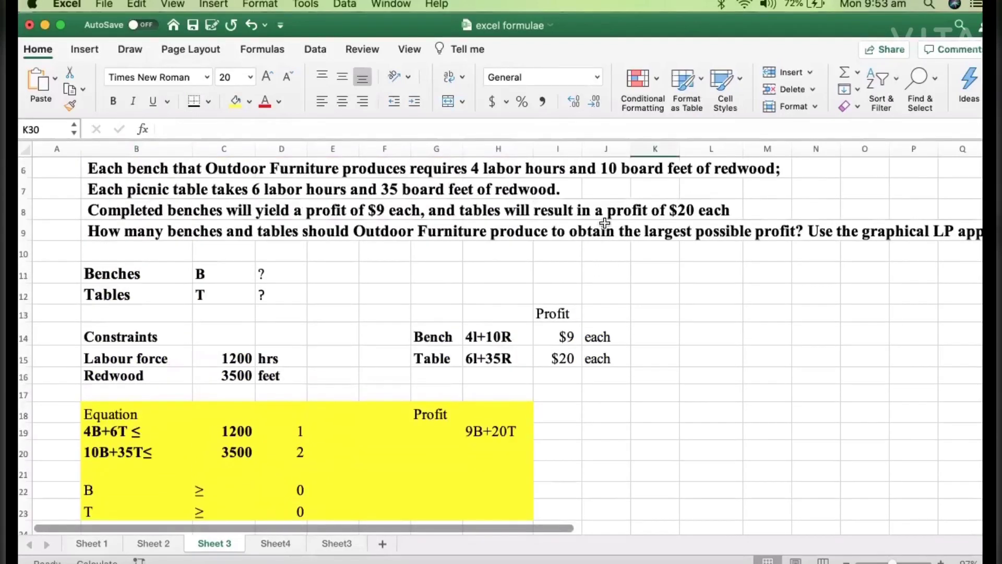
pyautogui.moveTo(595, 230); pyautogui.dragTo(772, 235)
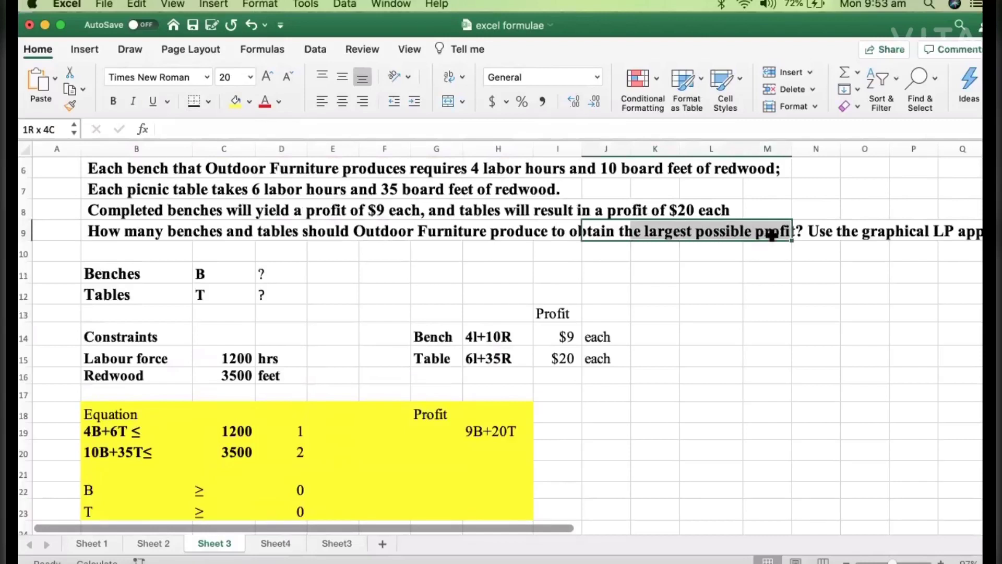
pyautogui.click(603, 393)
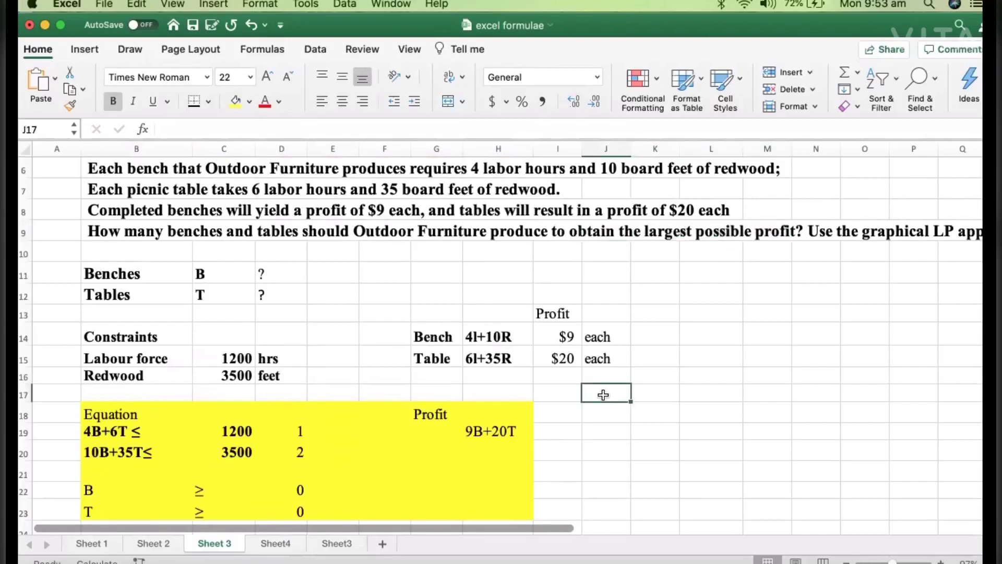
pyautogui.click(420, 416)
pyautogui.doubleClick(412, 415)
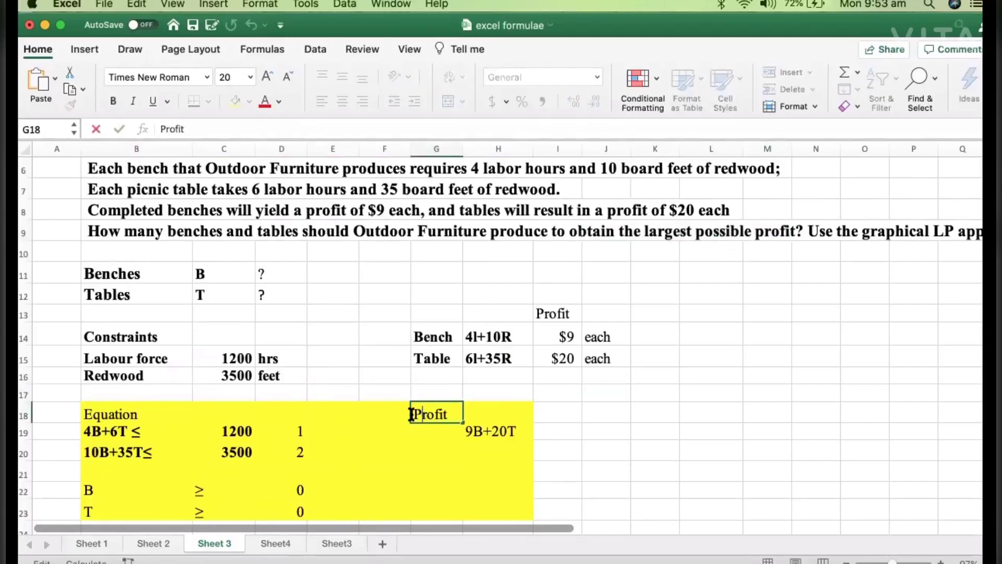
pyautogui.write('Max')
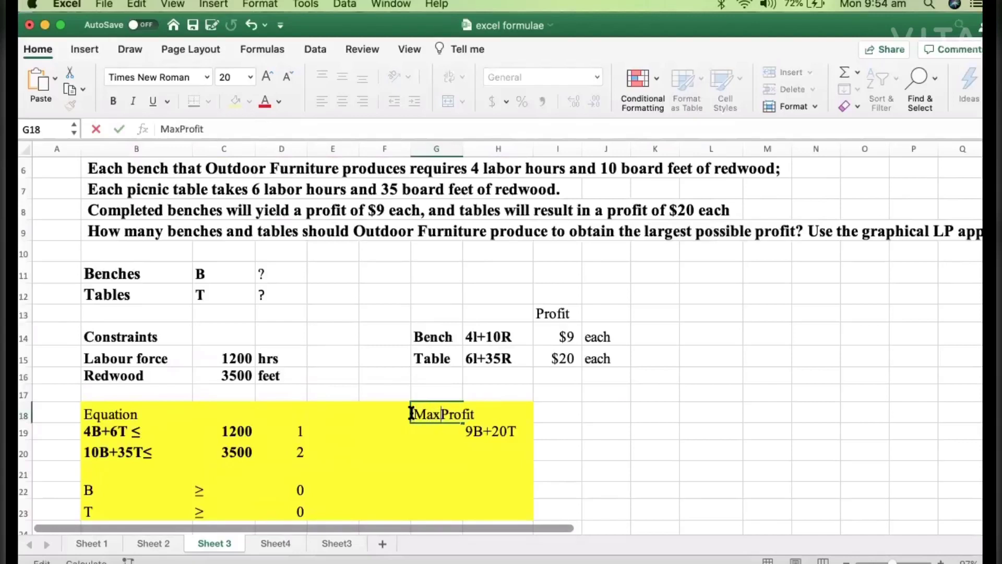
pyautogui.write('imum')
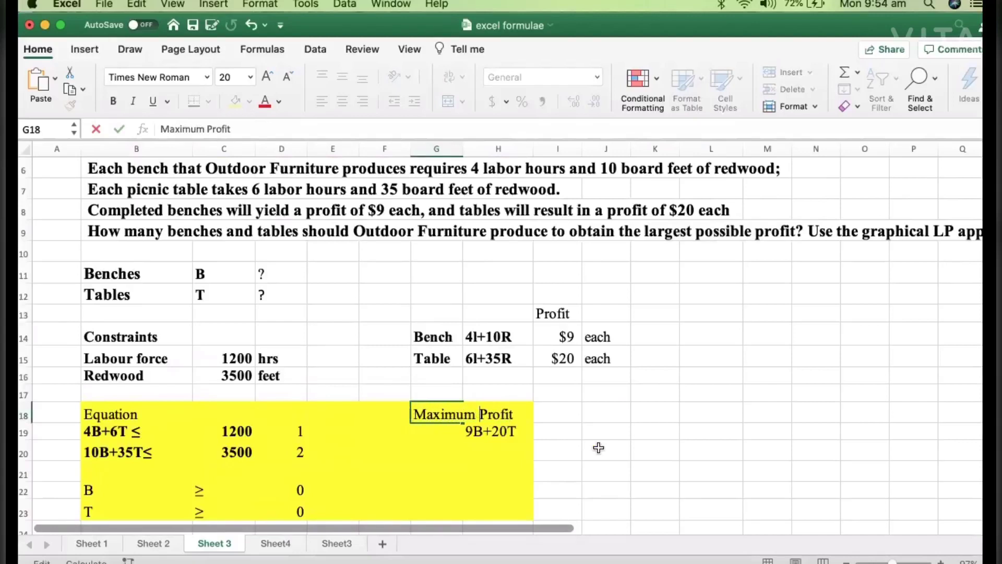
pyautogui.click(601, 449)
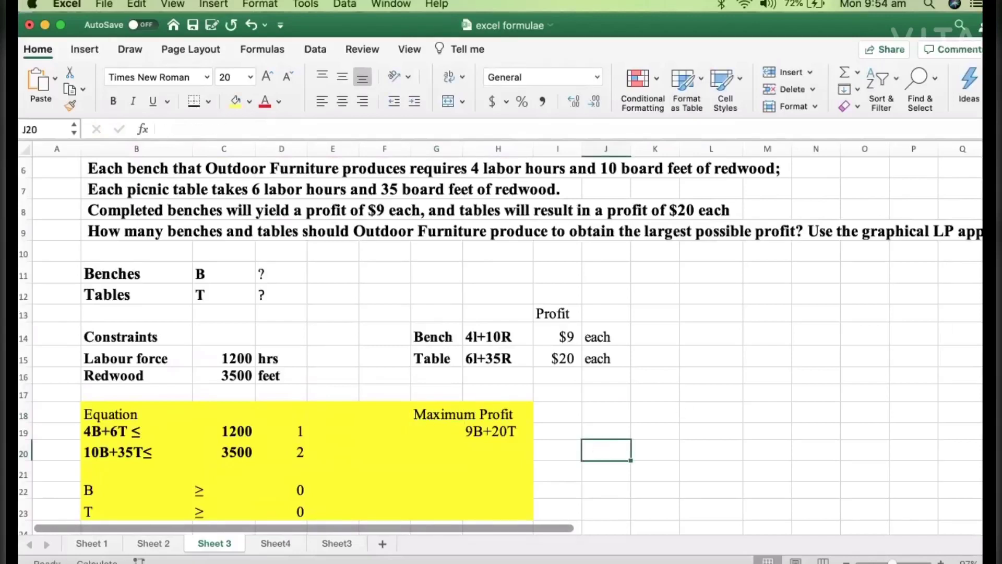
# Enter the objective formula =9*B32+20*C32 in B40, based on the maximum profit expression.
pyautogui.scroll(-10, 505, 195)
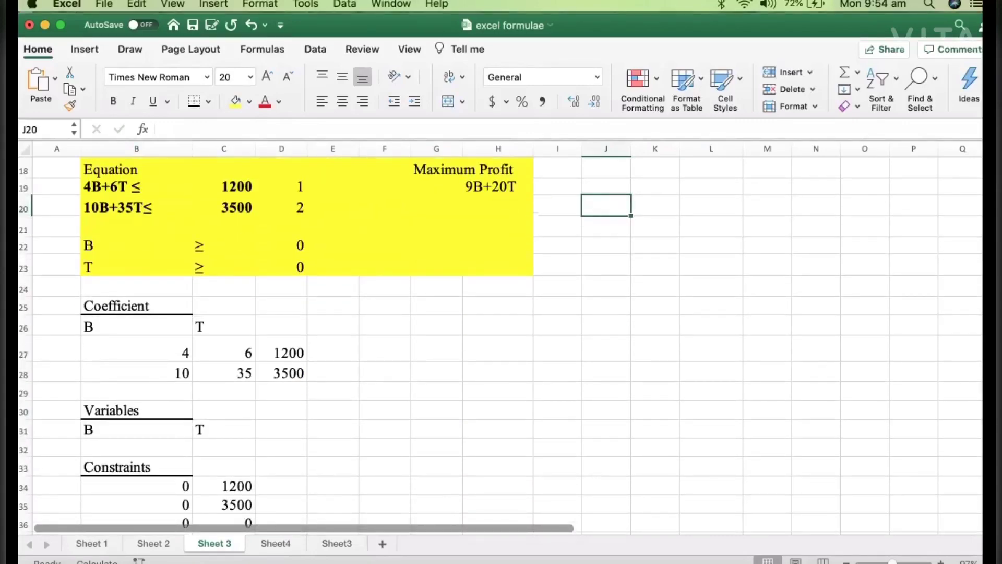
pyautogui.scroll(-3, 917, 332)
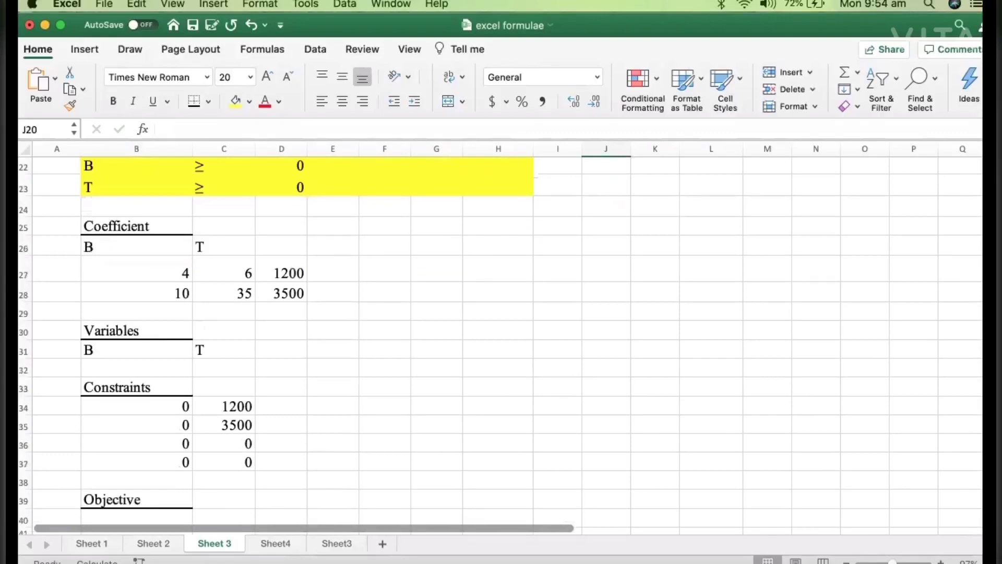
pyautogui.scroll(-3, 976, 331)
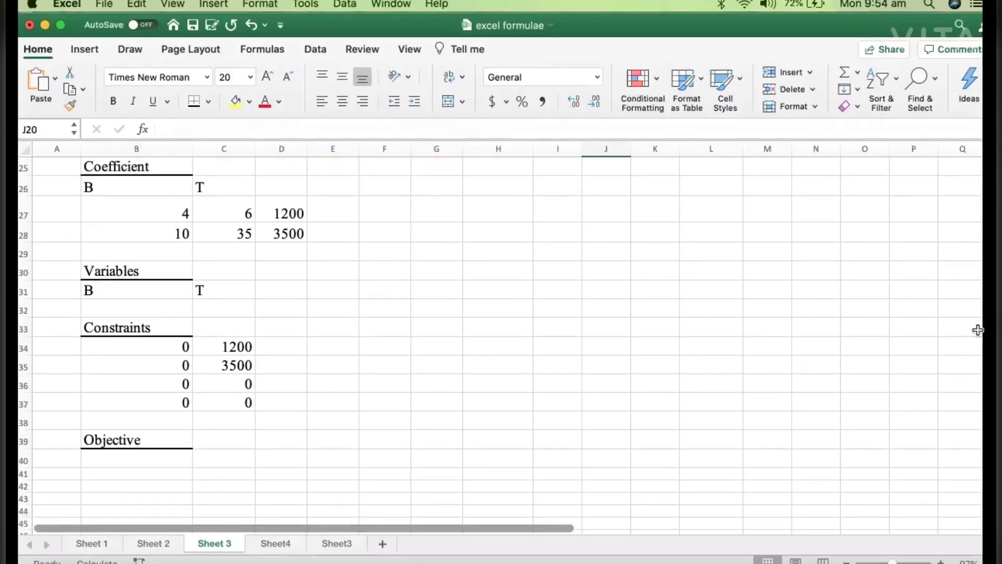
pyautogui.click(165, 456)
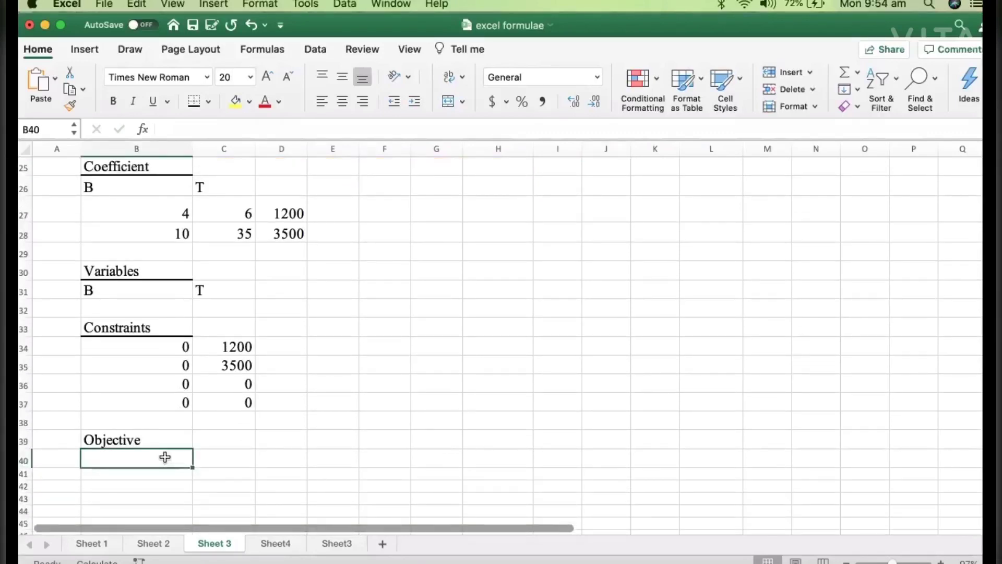
pyautogui.write('9')
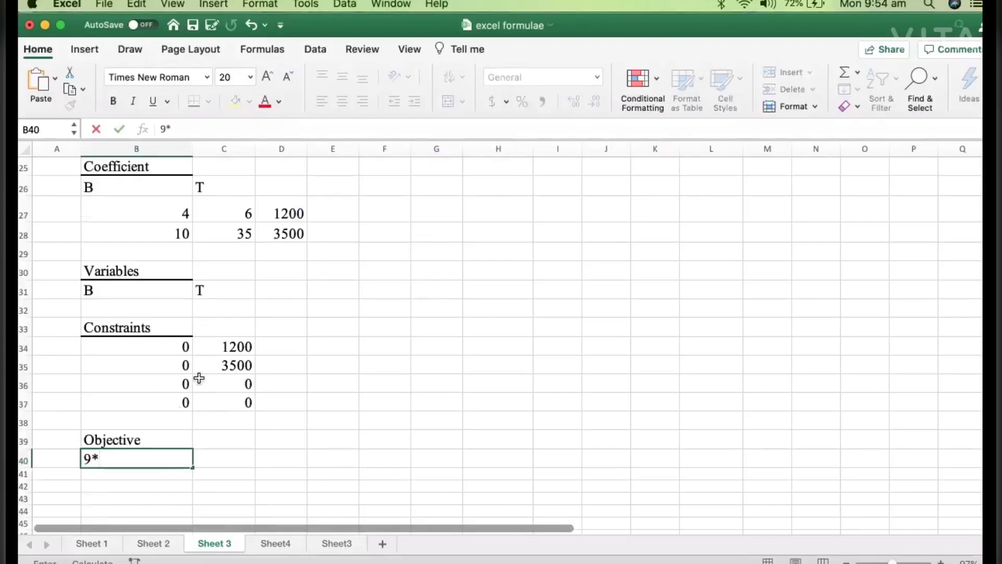
pyautogui.click(85, 459)
pyautogui.write('=9')
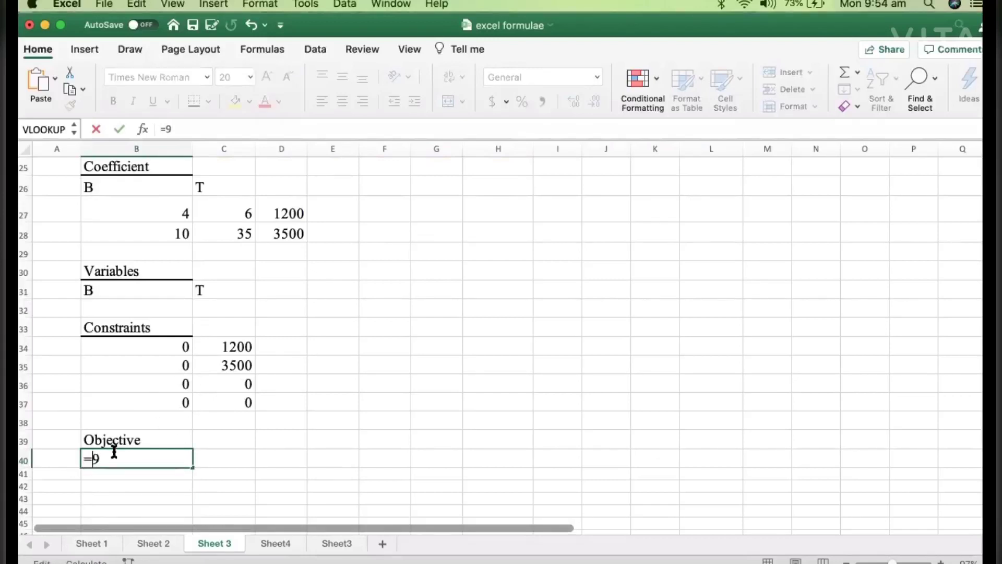
pyautogui.write('*')
pyautogui.click(156, 310)
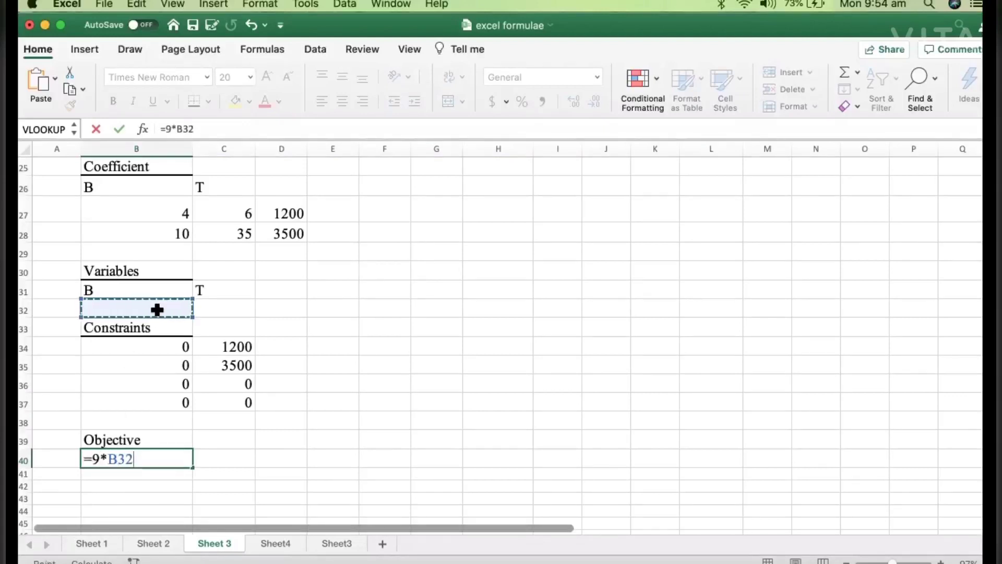
pyautogui.write('+')
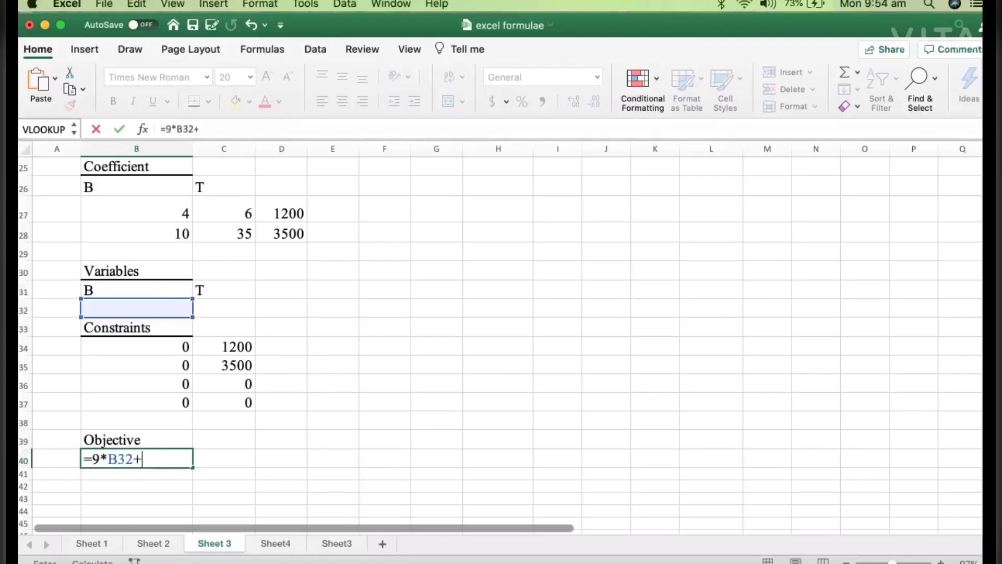
pyautogui.scroll(4, 501, 339)
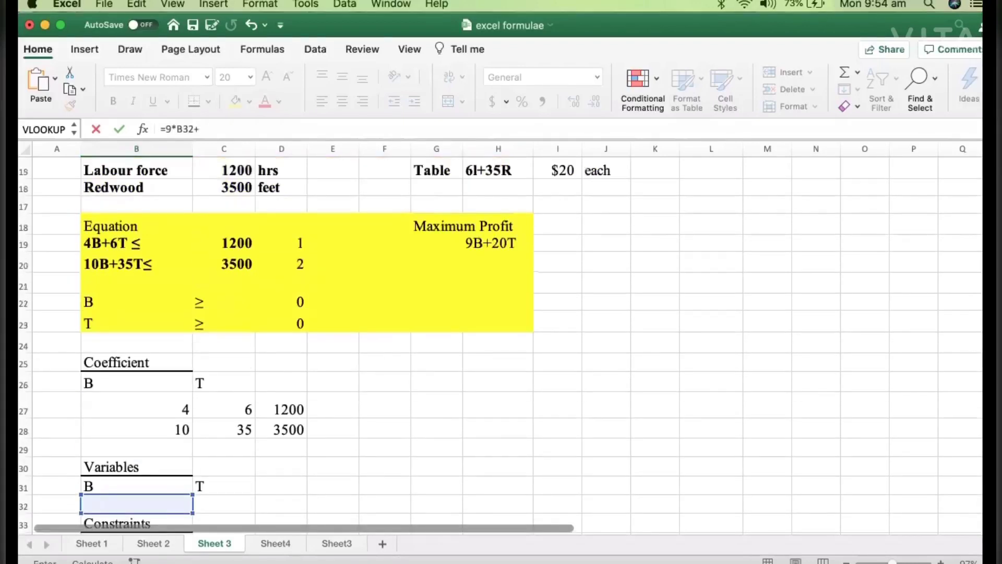
pyautogui.scroll(-5, 933, 387)
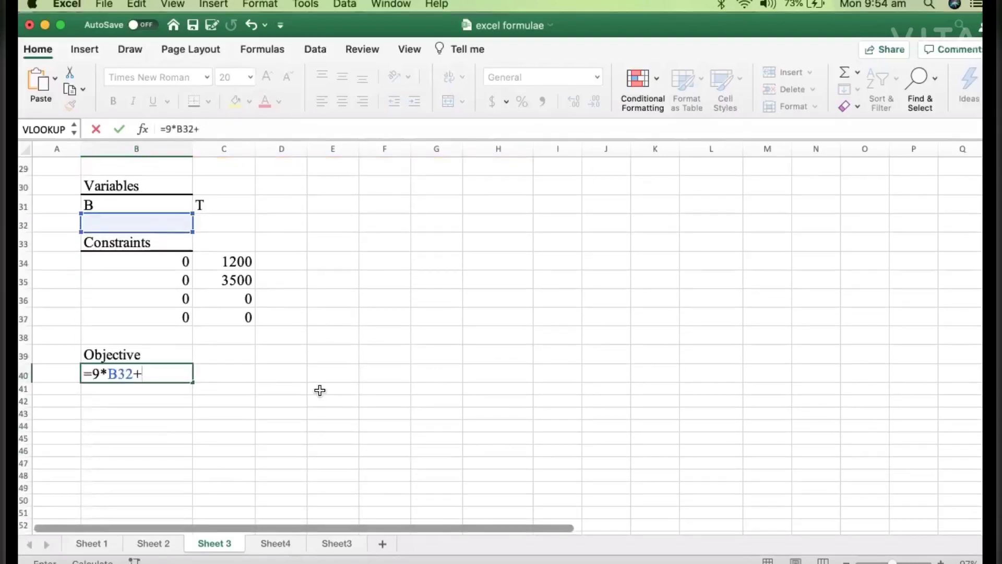
pyautogui.write('20*')
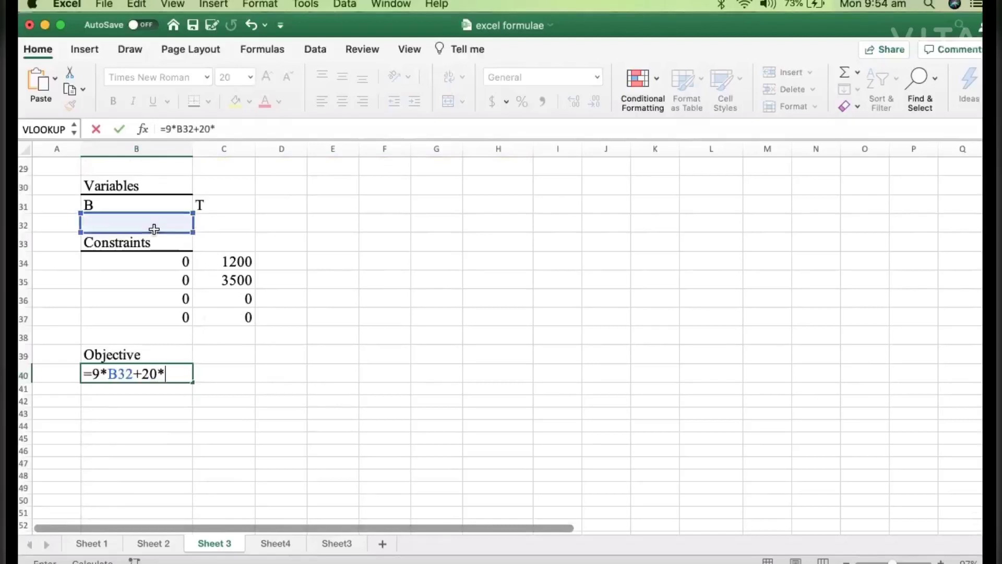
pyautogui.click(214, 222)
pyautogui.press('Return')
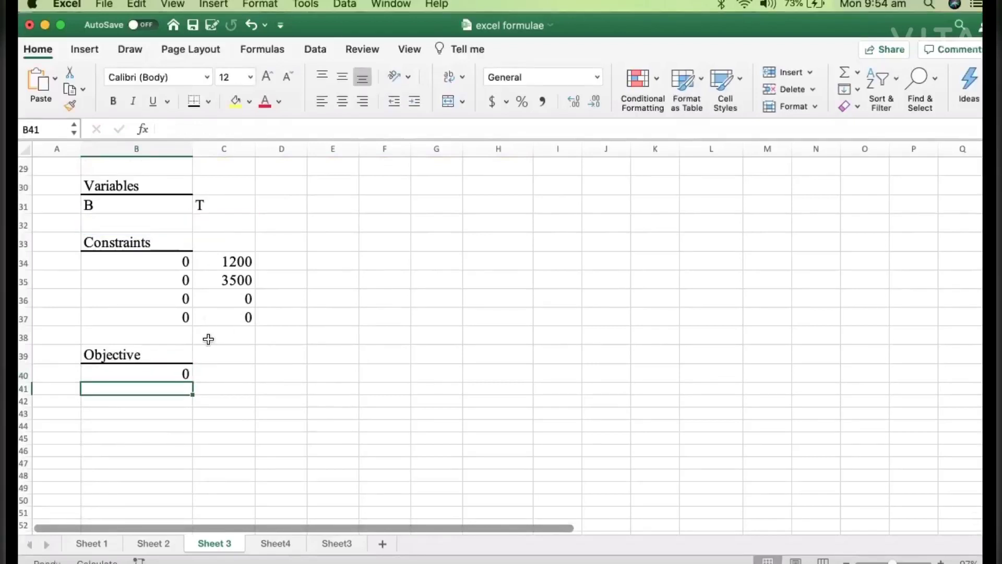
# Select the objective formula cell B40 and open Solver.
pyautogui.click(173, 375)
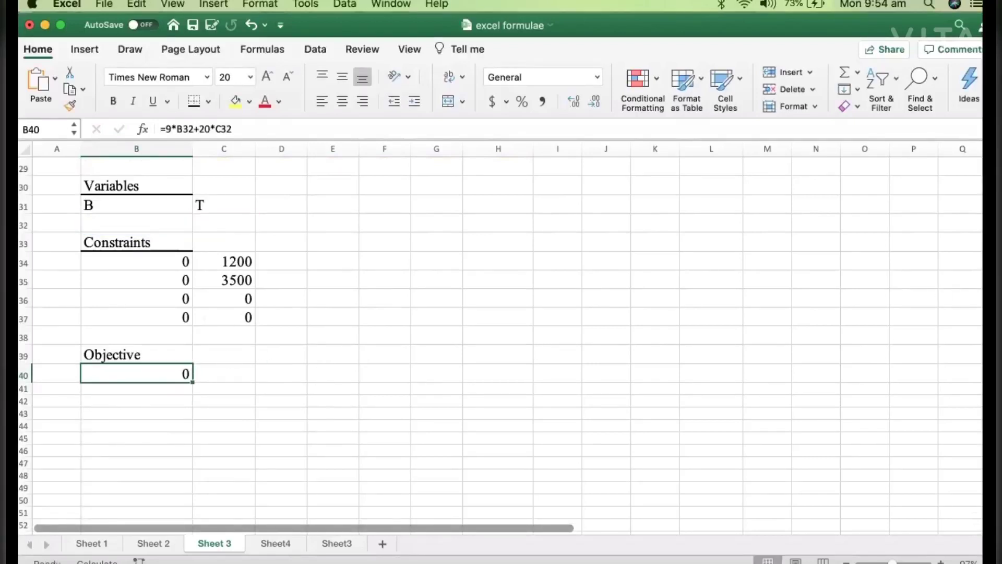
pyautogui.scroll(5, 501, 344)
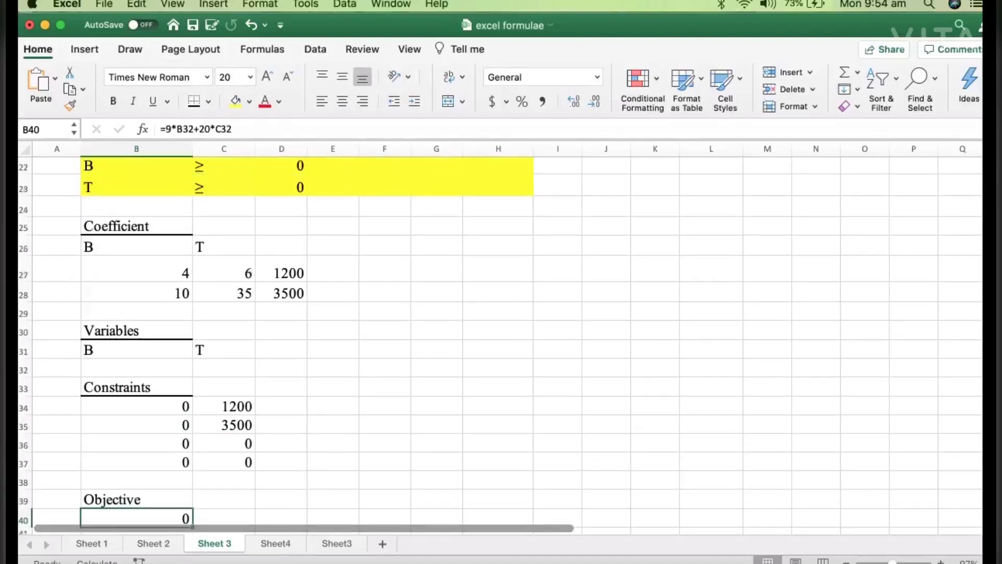
pyautogui.scroll(-3, 501, 345)
pyautogui.scroll(1, 501, 345)
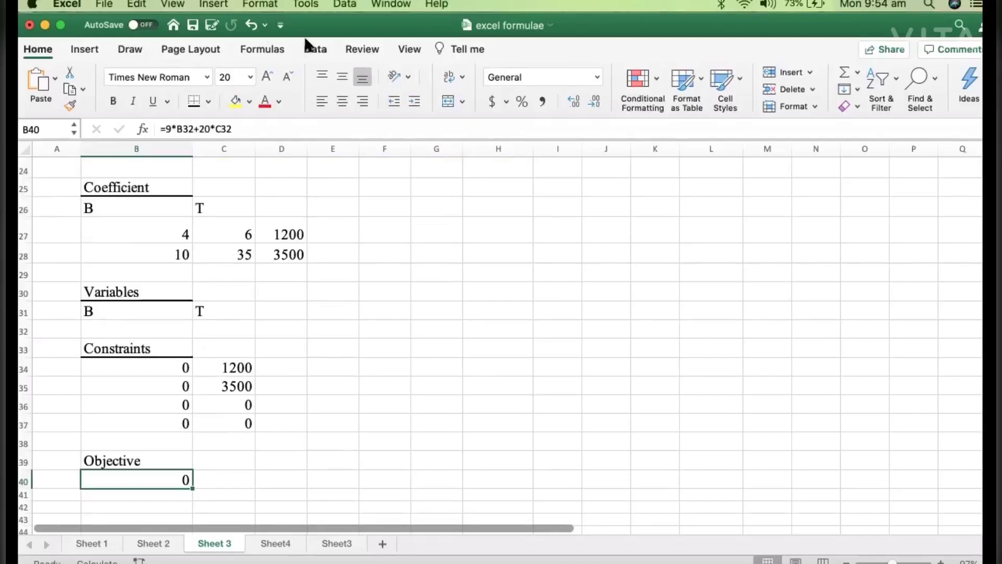
pyautogui.click(316, 49)
pyautogui.click(967, 82)
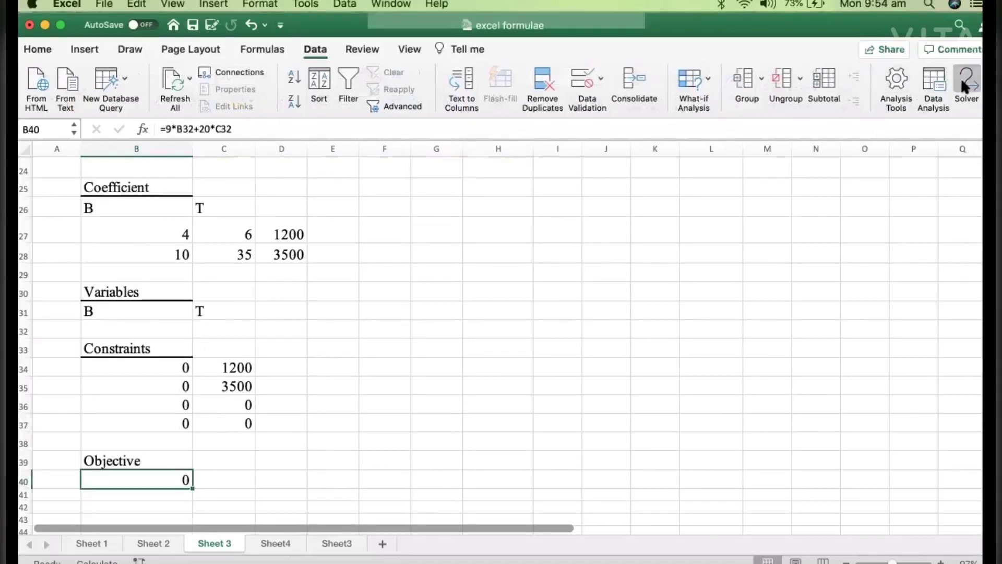
pyautogui.moveTo(390, 104); pyautogui.dragTo(515, 67)
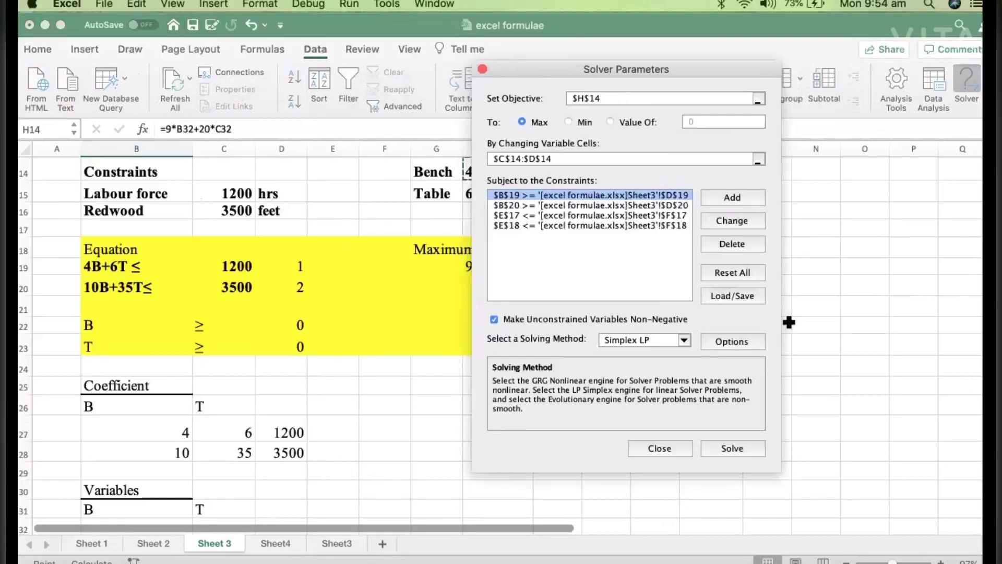
# Reset all Solver options and cell selections, keeping the constraint and objective cells in view beside the dialog.
pyautogui.click(740, 274)
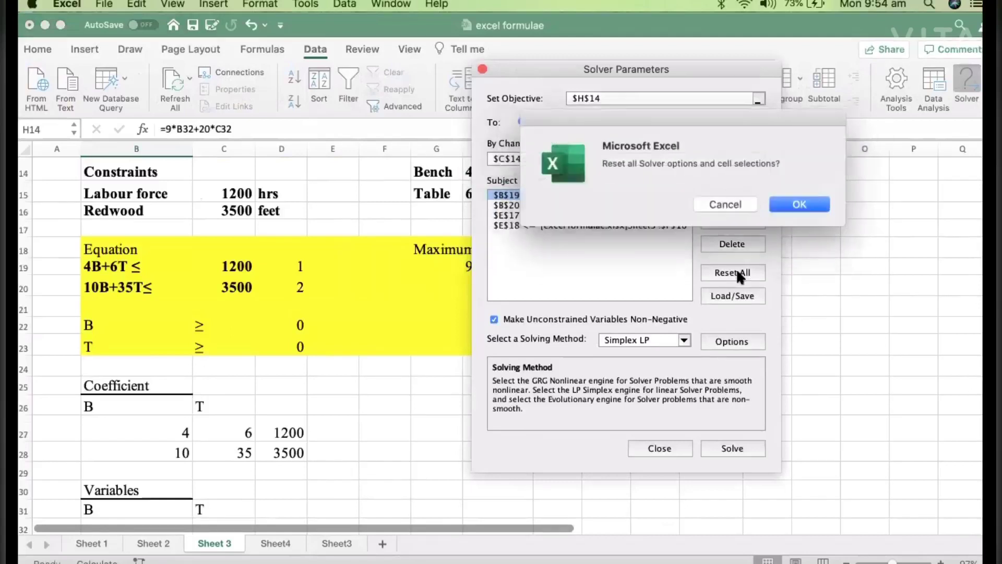
pyautogui.click(804, 198)
pyautogui.moveTo(599, 68); pyautogui.dragTo(738, 57)
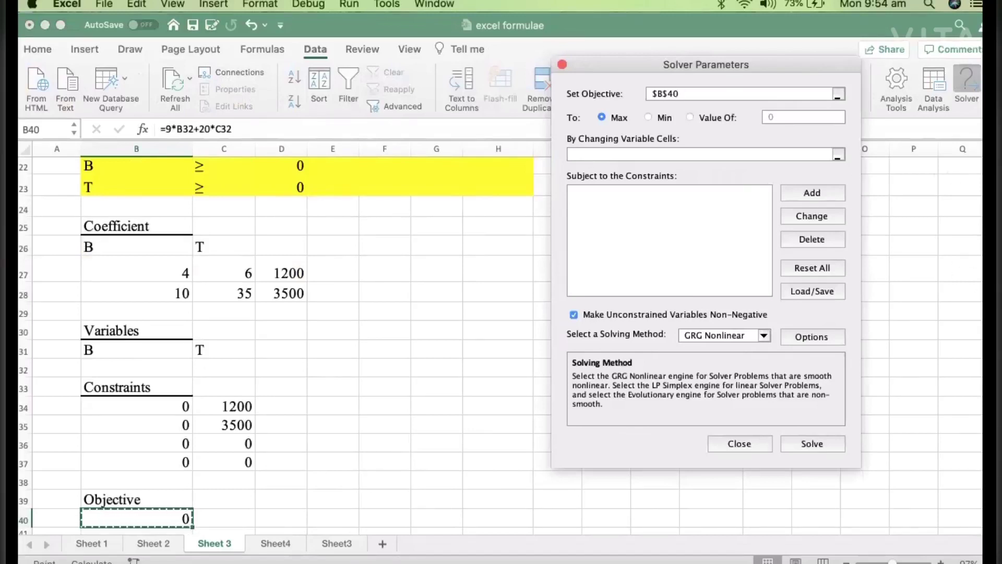
pyautogui.scroll(-3, 978, 311)
pyautogui.scroll(3, 978, 312)
pyautogui.scroll(-1, 978, 311)
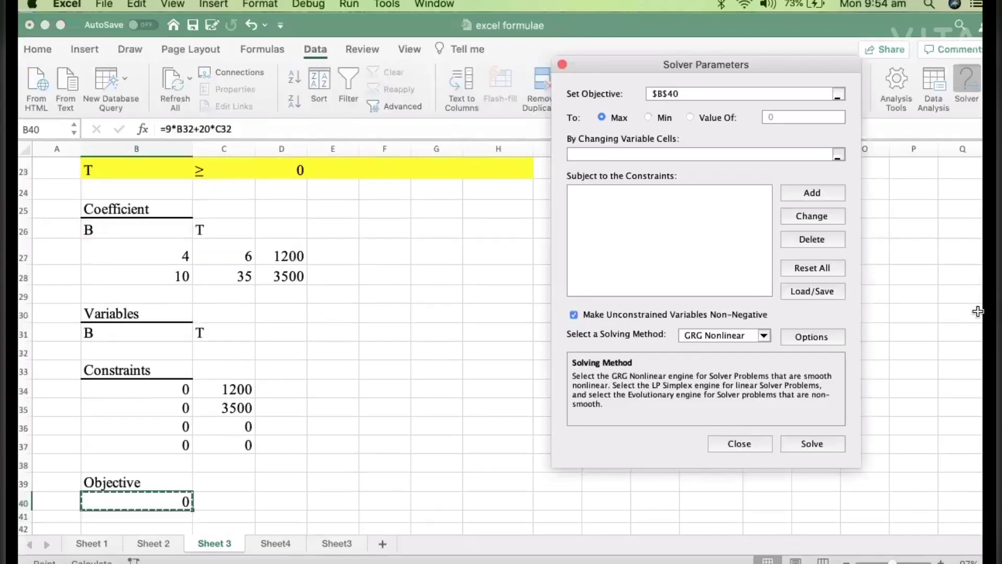
pyautogui.moveTo(85, 210); pyautogui.dragTo(291, 501)
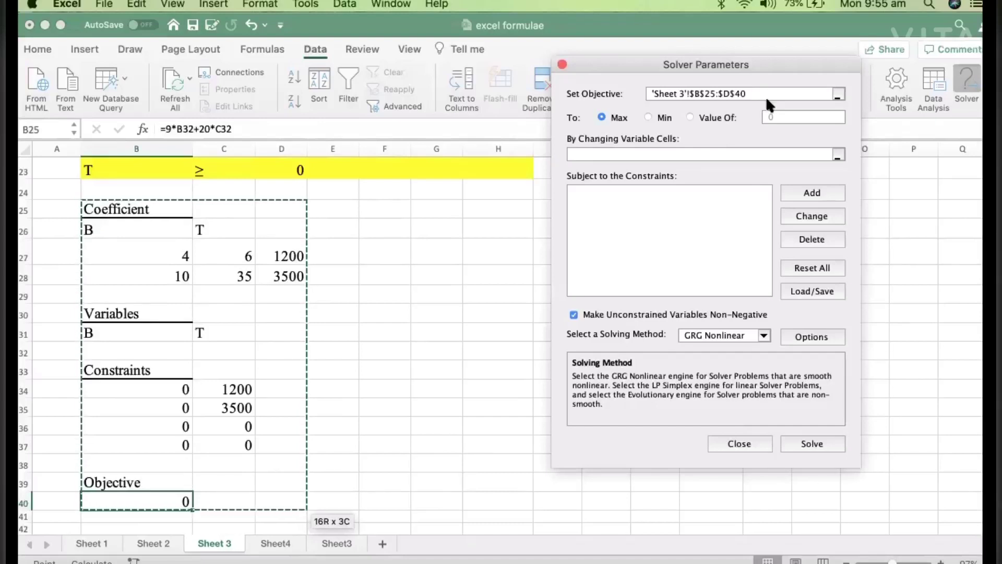
pyautogui.moveTo(754, 92); pyautogui.dragTo(650, 91)
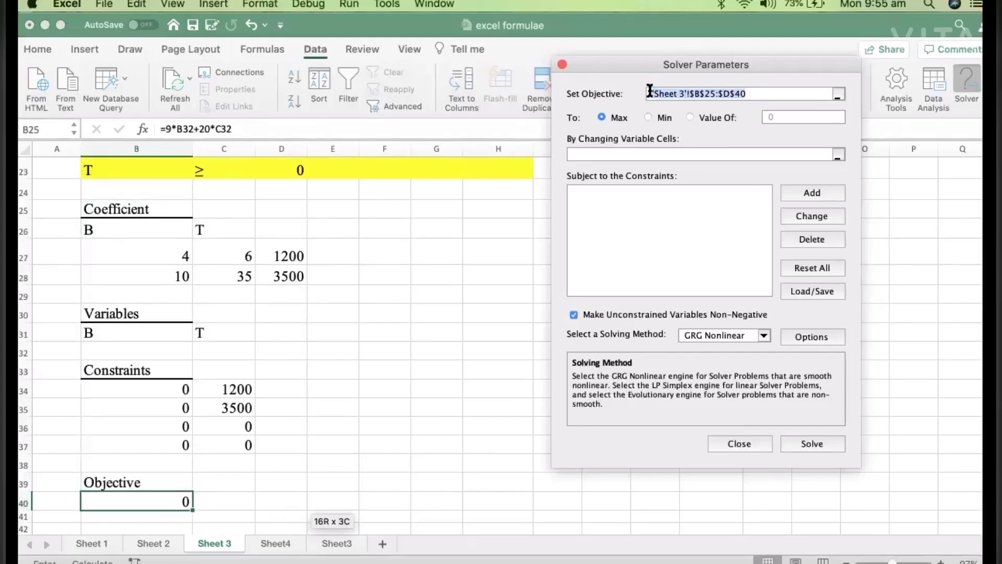
pyautogui.press('BackSpace')
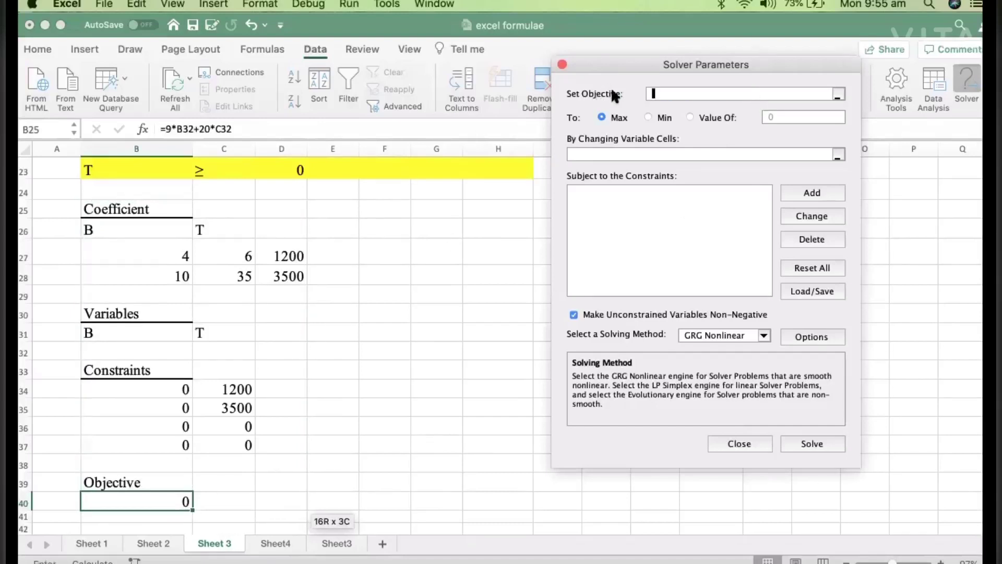
# Set the Solver objective to maximize B40 and use B32:C32 as the changing variable cells.
pyautogui.click(159, 500)
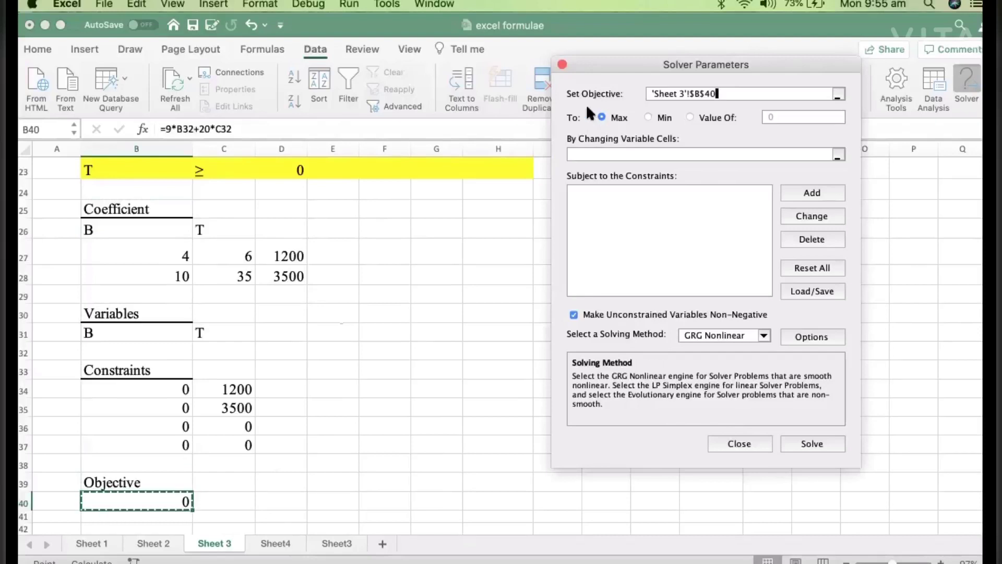
pyautogui.click(602, 117)
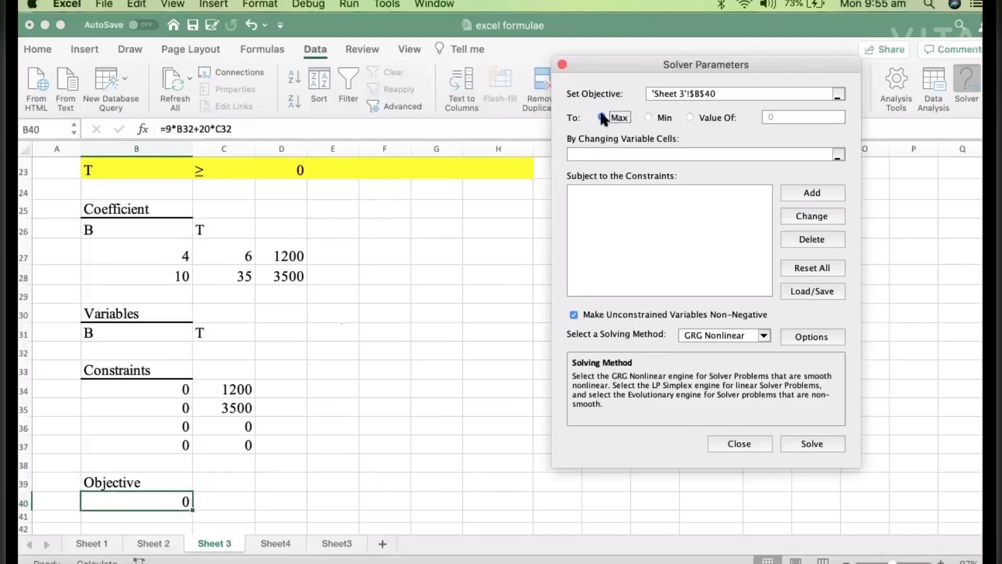
pyautogui.click(721, 94)
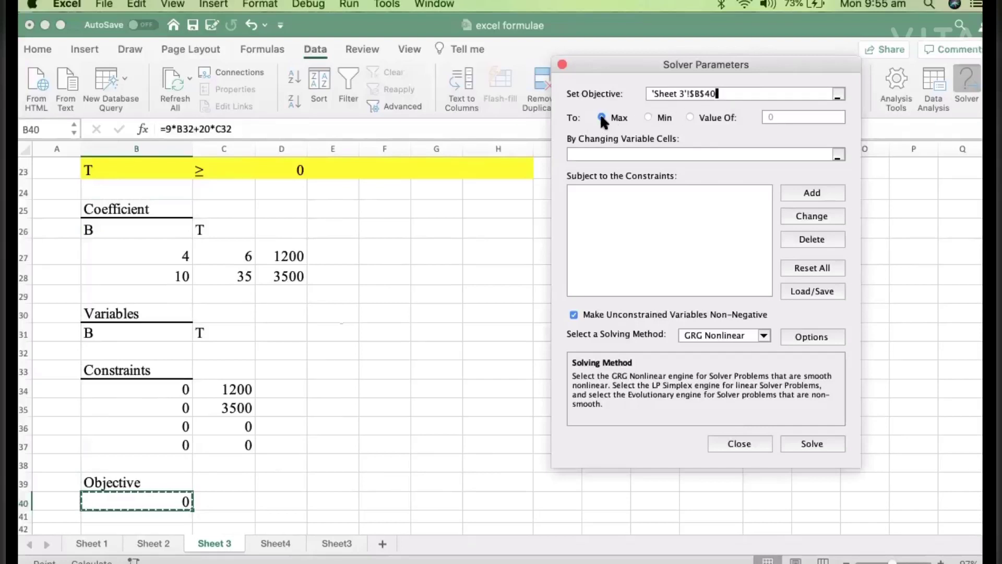
pyautogui.click(609, 152)
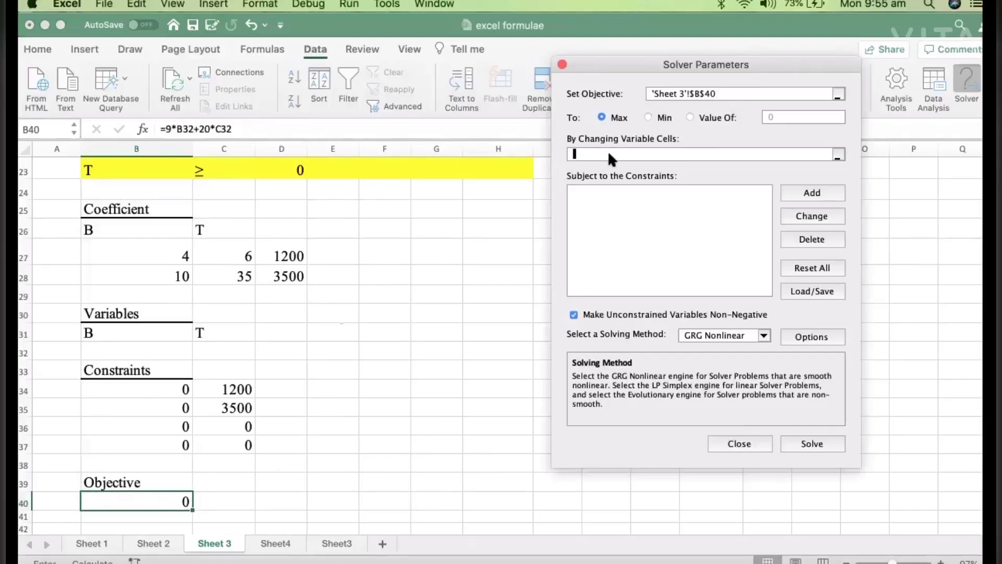
pyautogui.moveTo(163, 348); pyautogui.dragTo(216, 348)
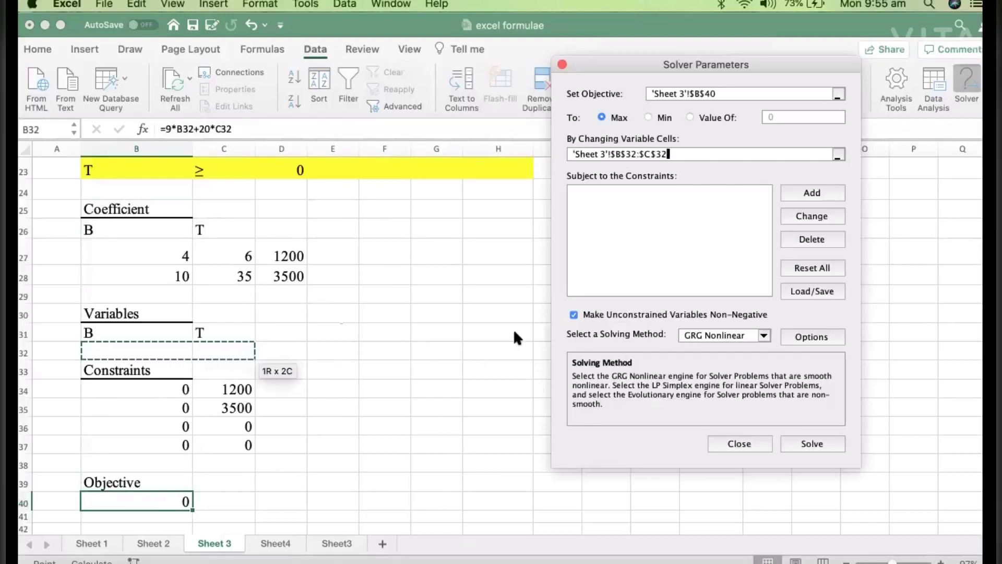
# Add the first Solver constraint, requiring B34 to be less than or equal to C34, and continue with a blank constraint.
pyautogui.click(796, 194)
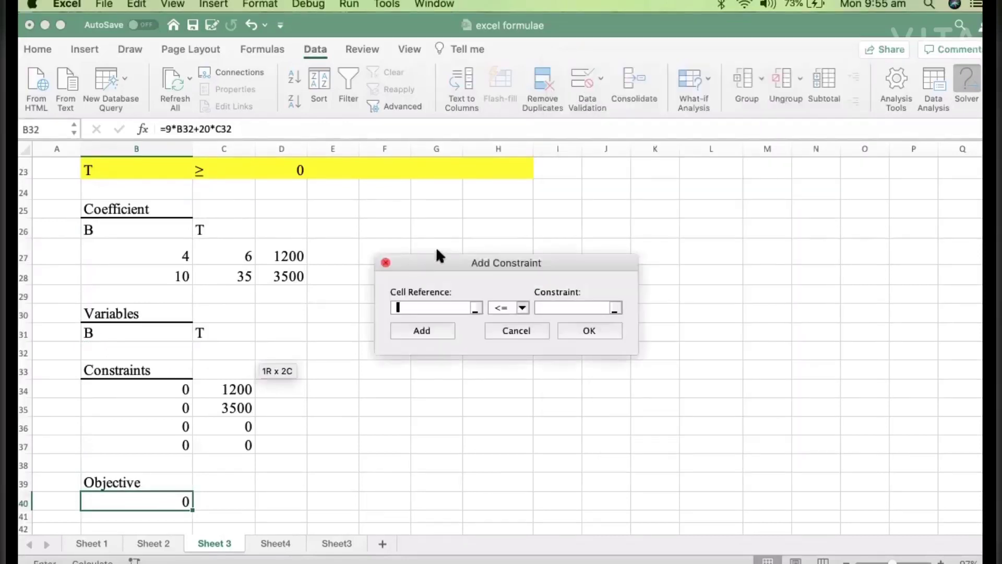
pyautogui.moveTo(447, 258); pyautogui.dragTo(568, 164)
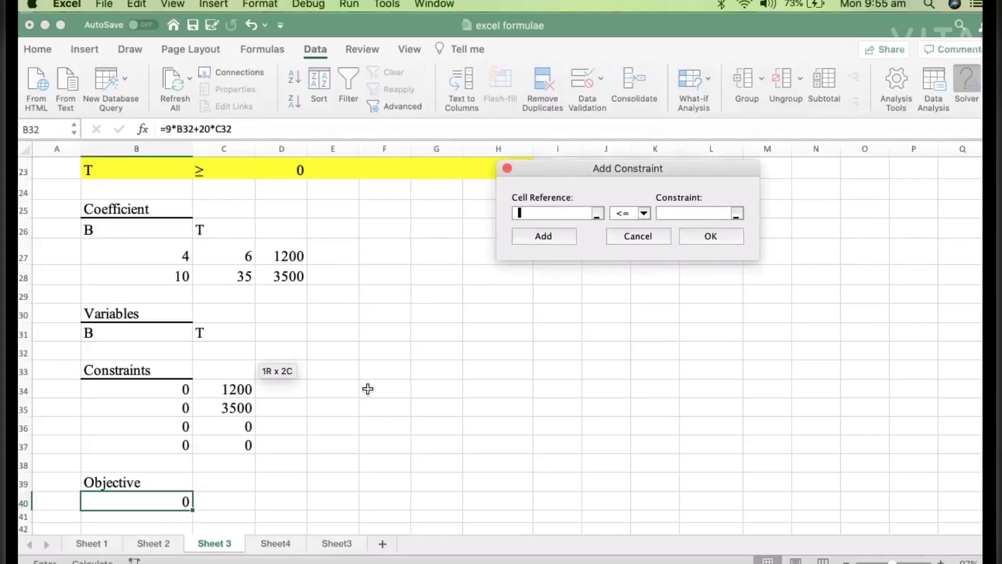
pyautogui.click(159, 393)
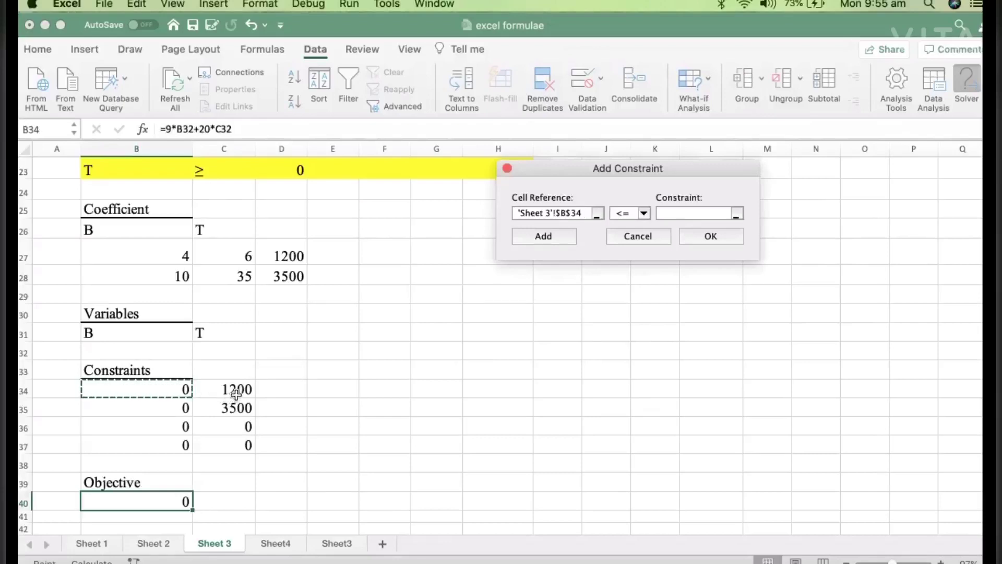
pyautogui.click(692, 214)
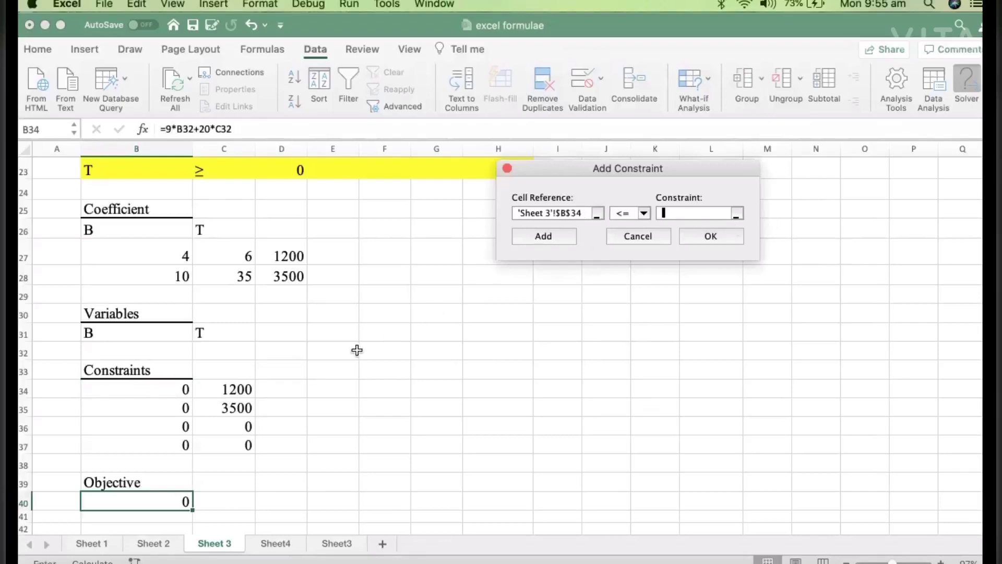
pyautogui.click(239, 389)
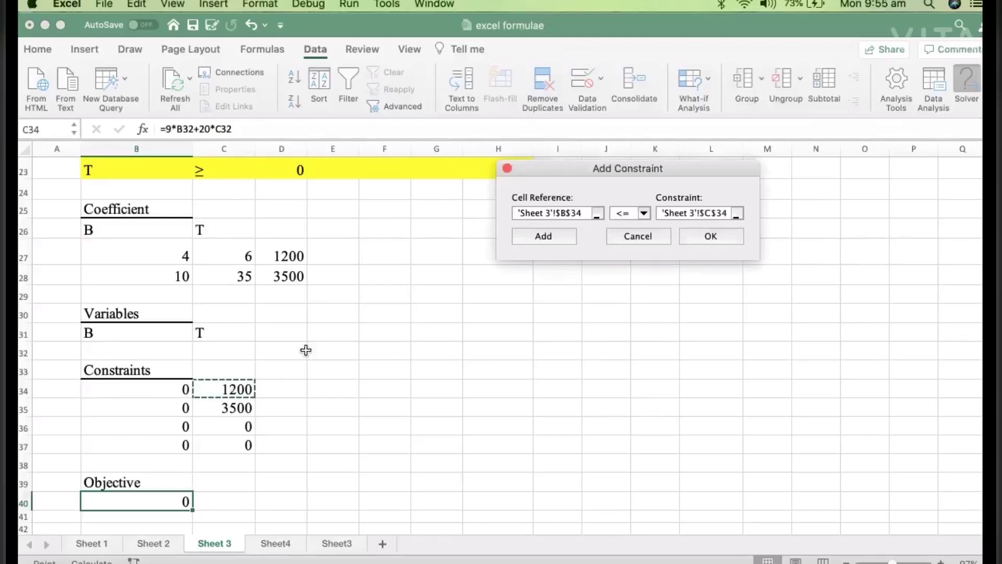
pyautogui.click(552, 239)
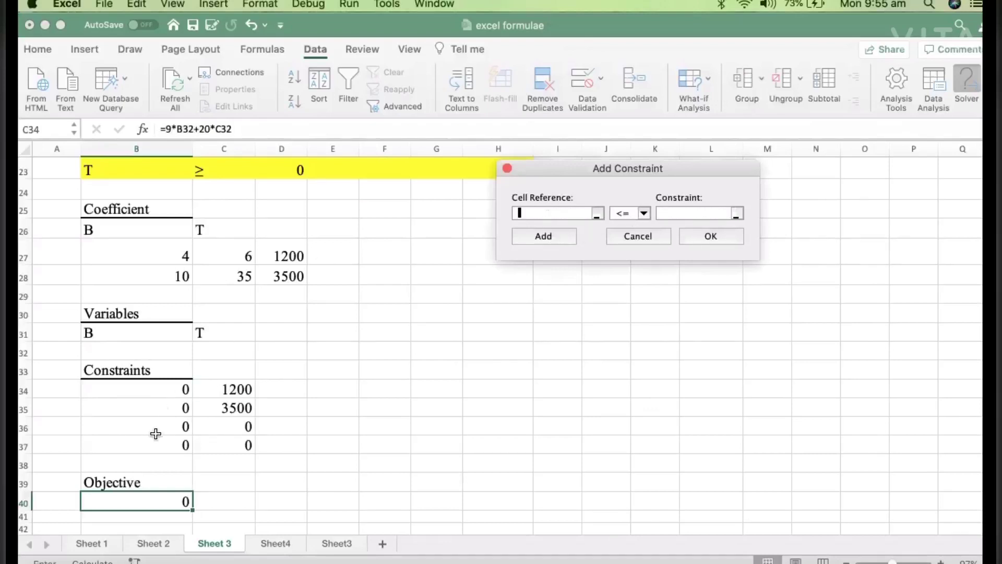
# Add the second constraint, B35 <= C35, and continue with another blank constraint.
pyautogui.click(161, 409)
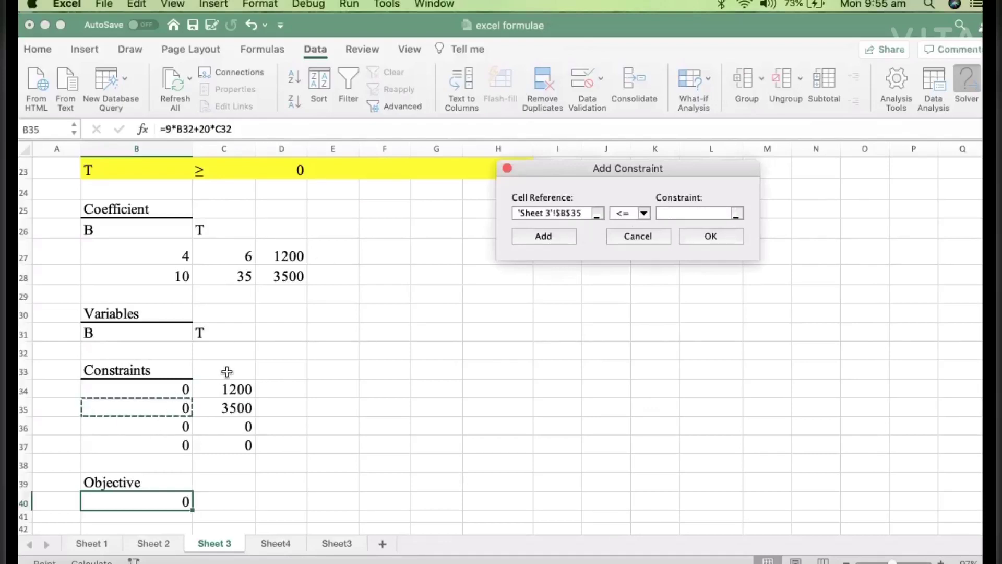
pyautogui.click(676, 214)
pyautogui.click(213, 412)
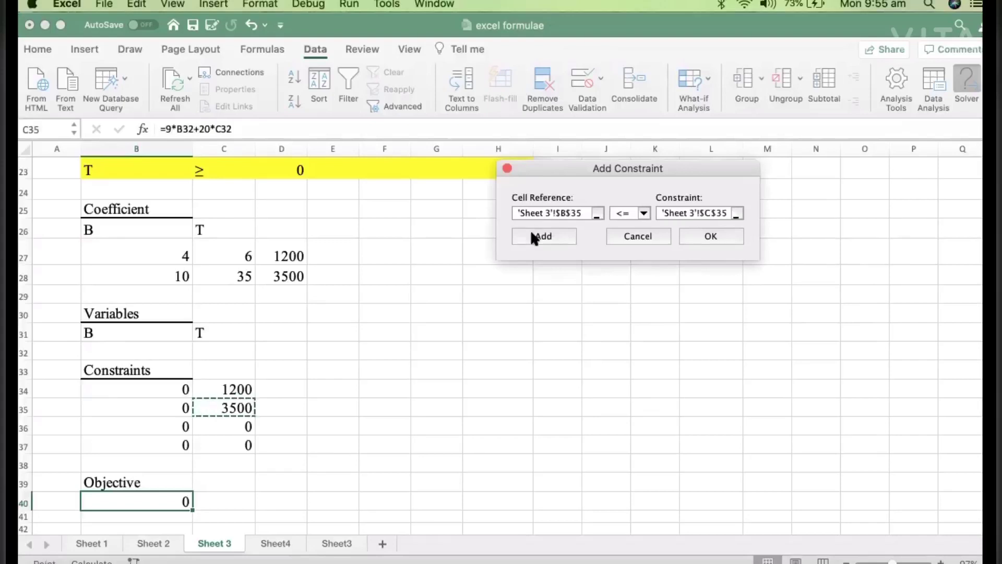
pyautogui.click(538, 238)
# Add the third constraint with cell reference B36, operator >= and the constant 0 as its limit.
pyautogui.click(159, 427)
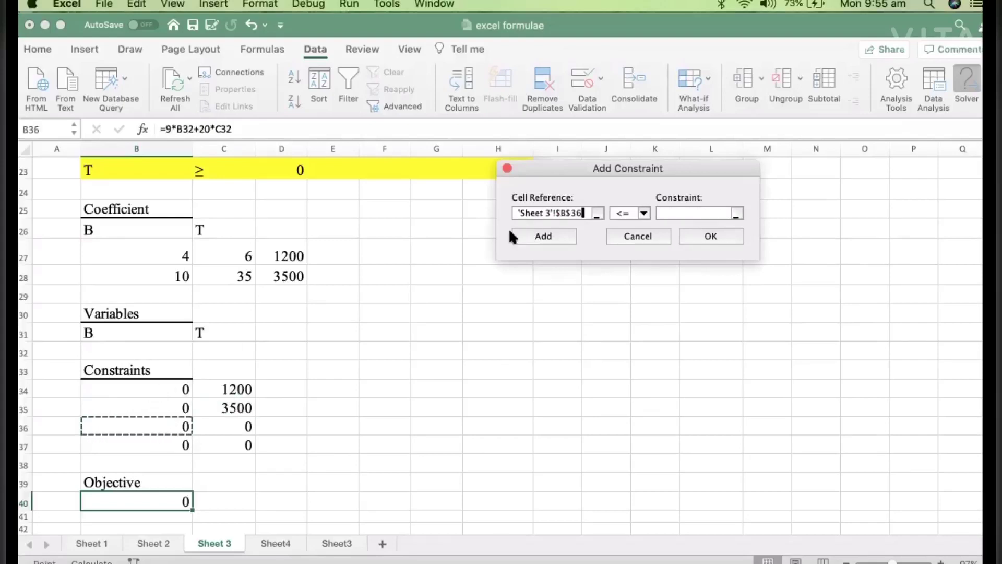
pyautogui.click(644, 213)
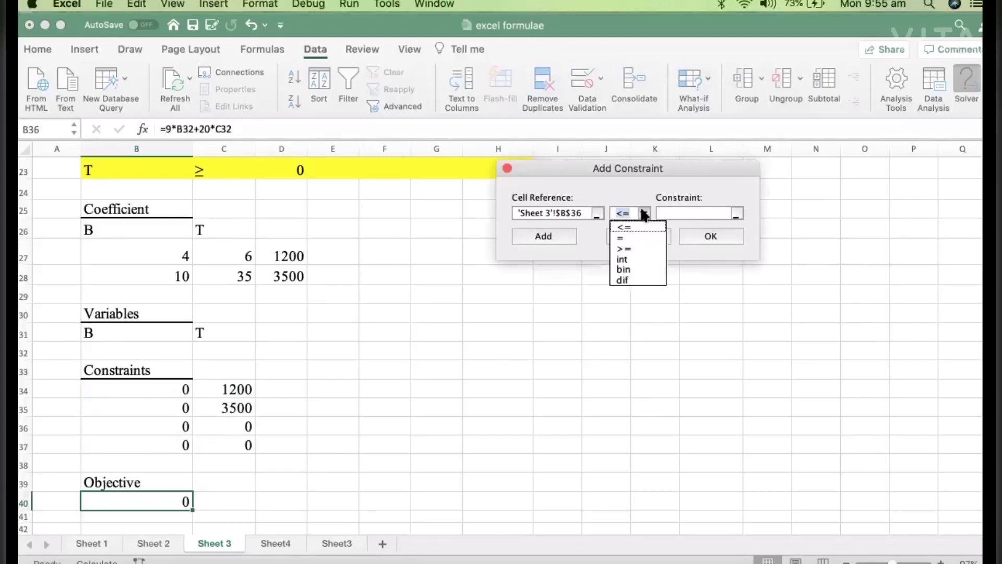
pyautogui.click(636, 248)
pyautogui.click(236, 426)
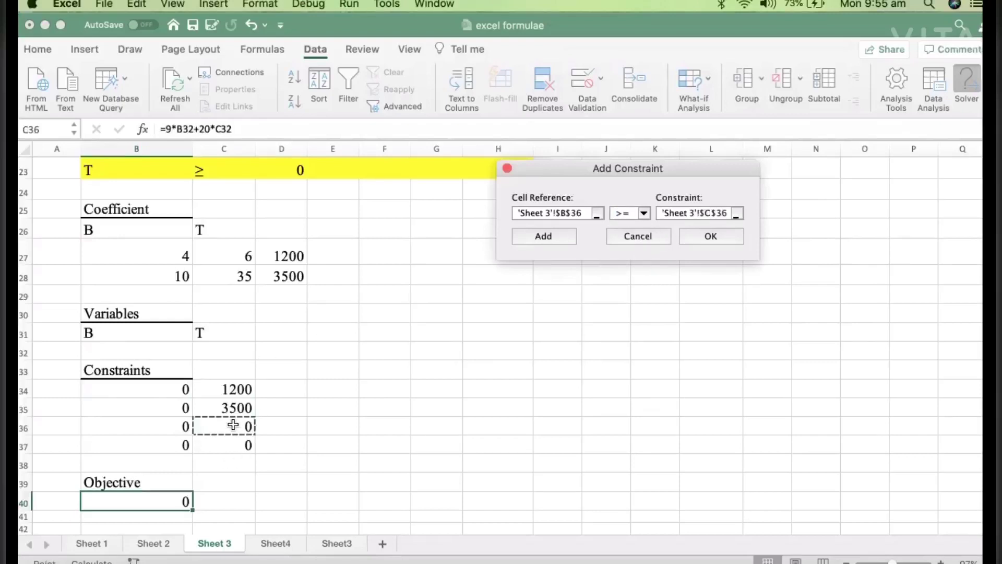
pyautogui.click(169, 443)
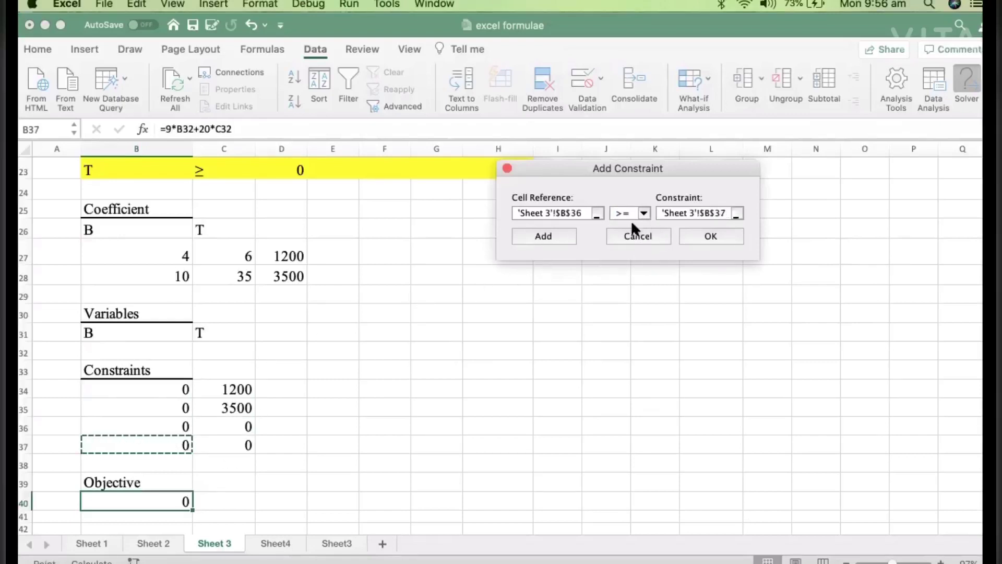
pyautogui.press('BackSpace')
pyautogui.press('BackSpace')
pyautogui.press('BackSpace')
pyautogui.press('BackSpace')
pyautogui.press('BackSpace')
pyautogui.press('BackSpace')
pyautogui.press('BackSpace')
pyautogui.press('BackSpace')
pyautogui.press('BackSpace')
pyautogui.press('BackSpace')
pyautogui.press('BackSpace')
pyautogui.press('BackSpace')
pyautogui.press('BackSpace')
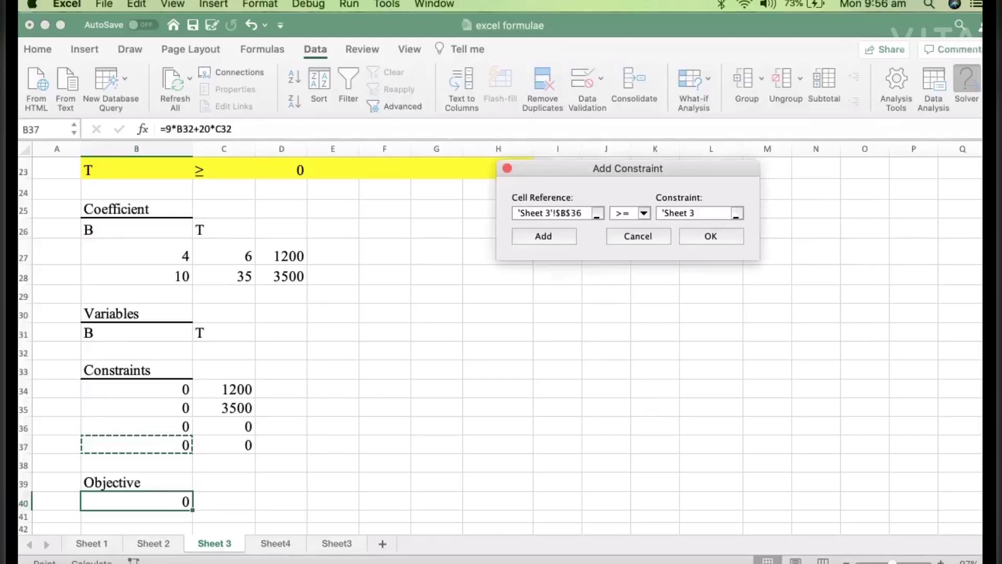
pyautogui.write('0')
pyautogui.click(562, 235)
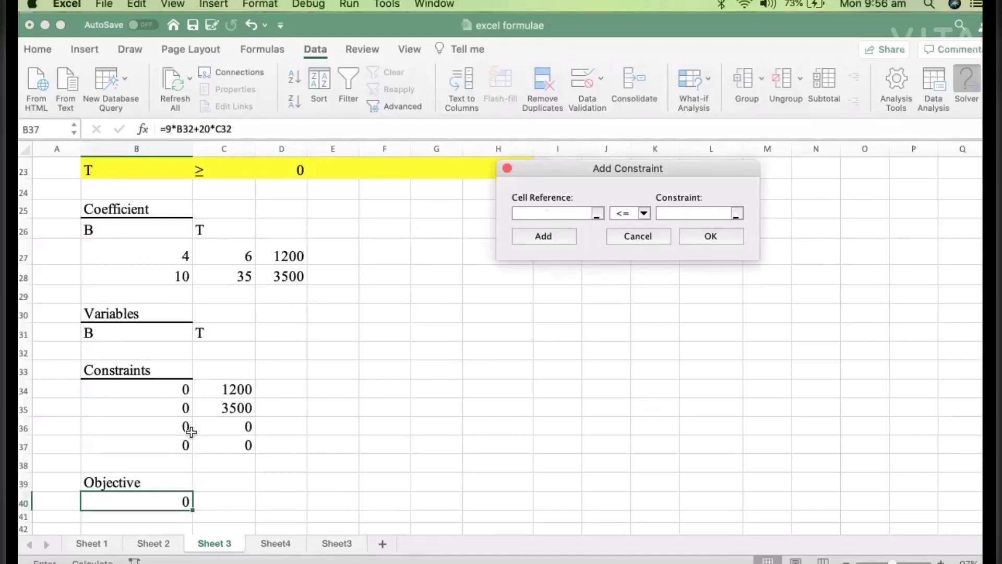
# Enter the last constraint, B37 >= C37, and return to the Solver parameters.
pyautogui.click(185, 447)
pyautogui.click(644, 213)
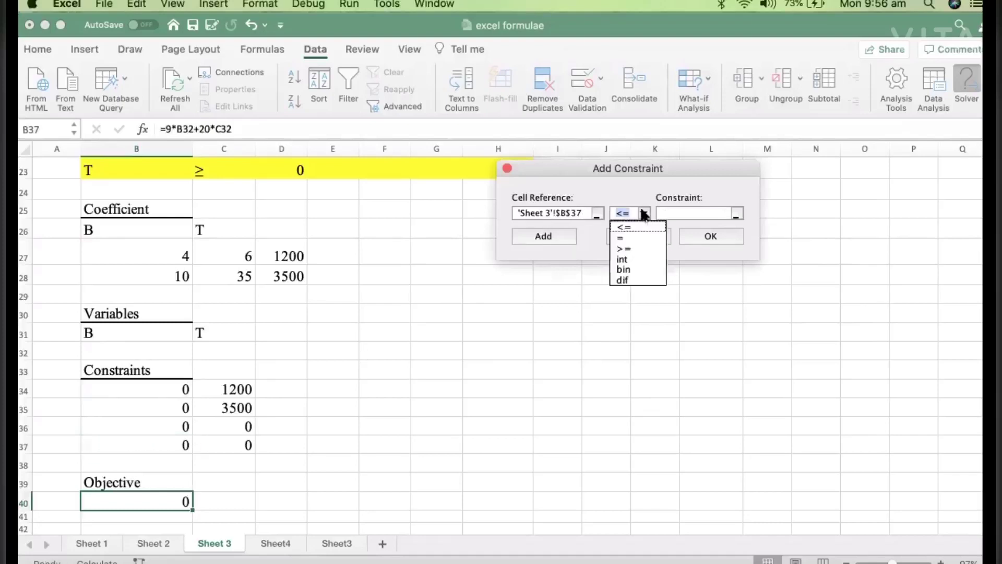
pyautogui.click(633, 246)
pyautogui.click(222, 446)
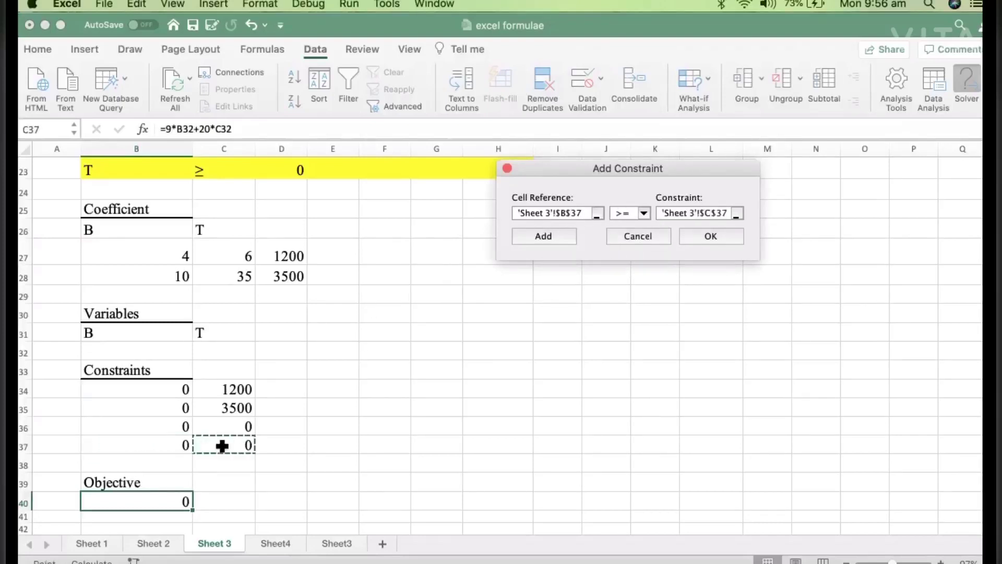
pyautogui.click(727, 235)
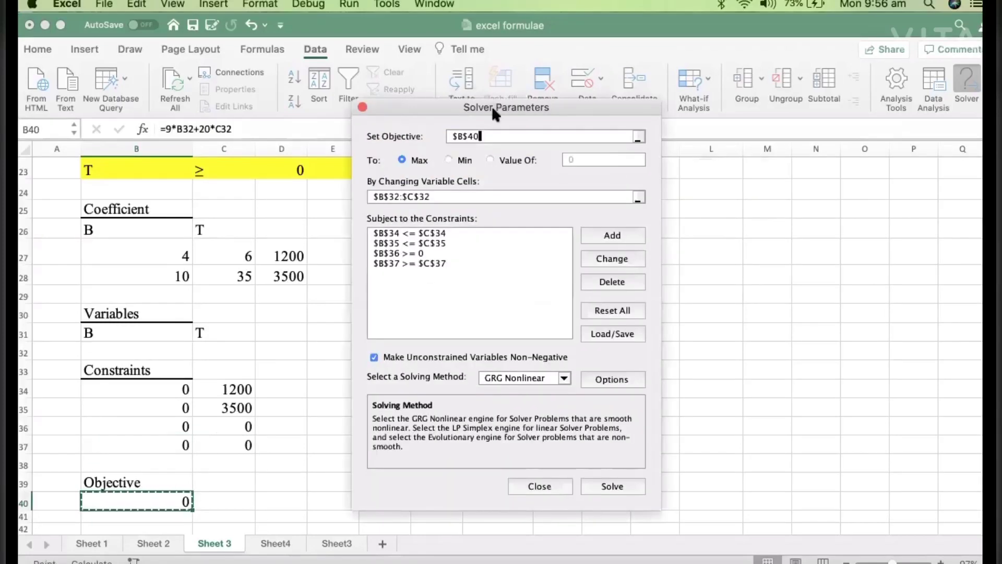
# Check the changing variable cells, choose Simplex LP as the solving method and solve the problem.
pyautogui.moveTo(461, 105); pyautogui.dragTo(678, 85)
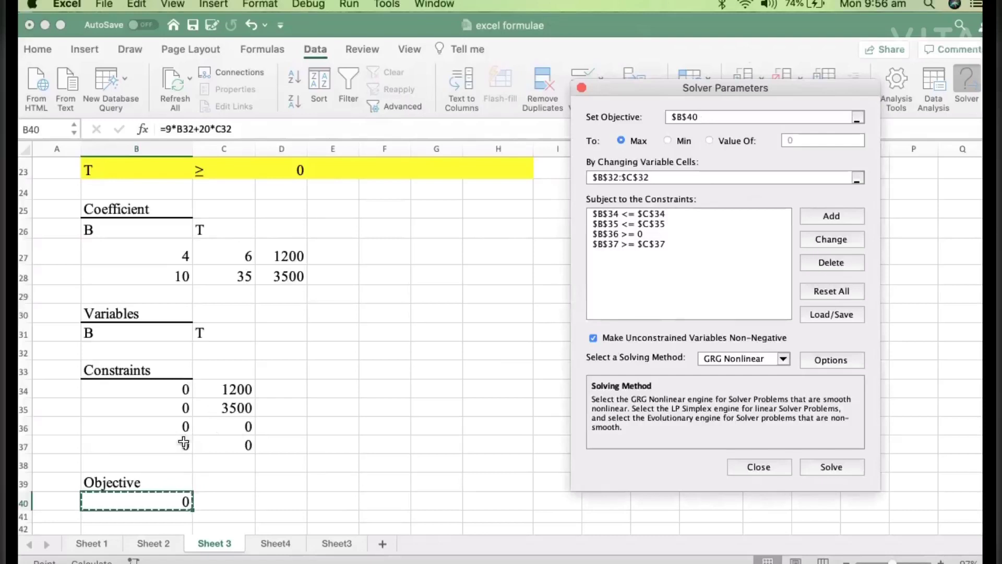
pyautogui.click(660, 179)
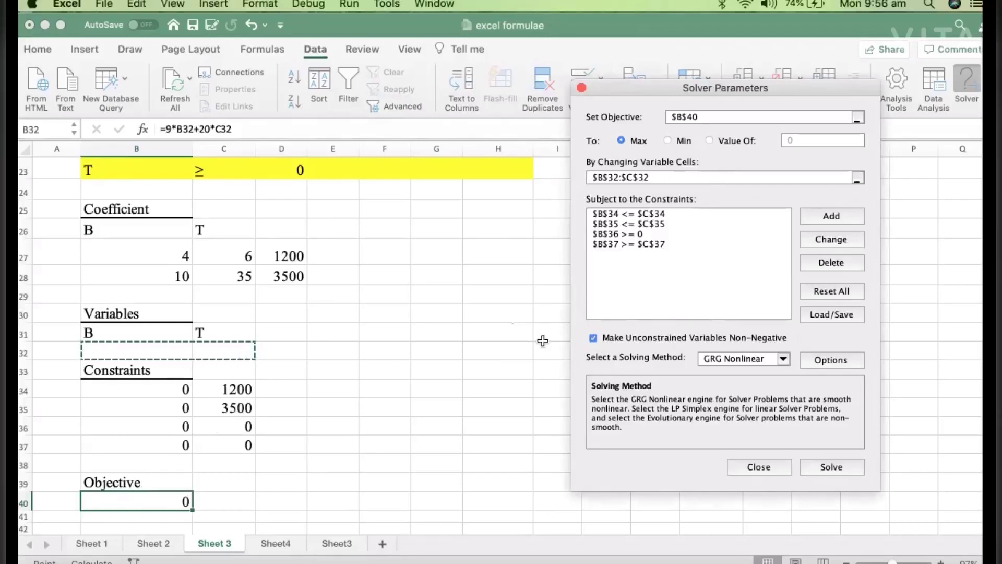
pyautogui.click(784, 359)
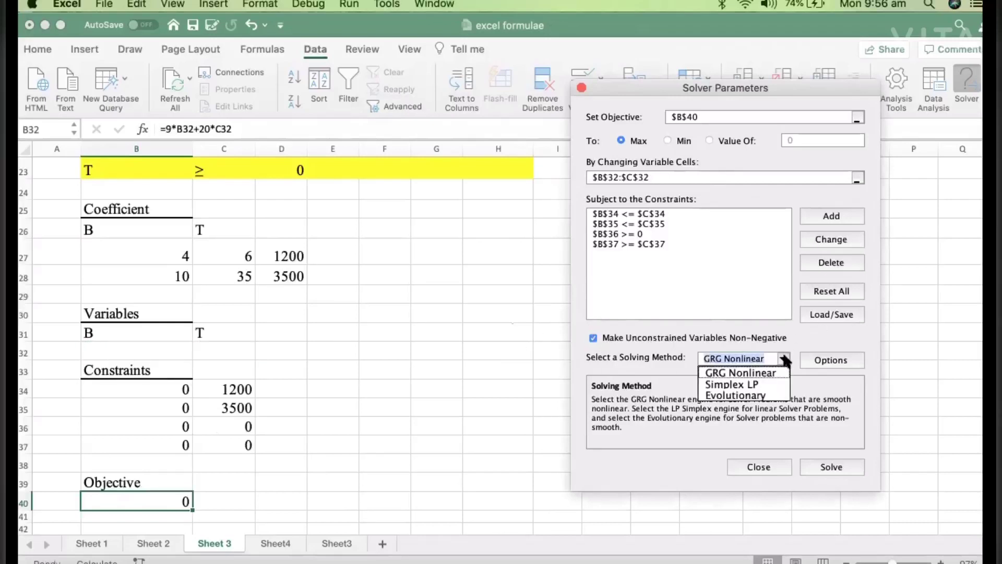
pyautogui.click(765, 385)
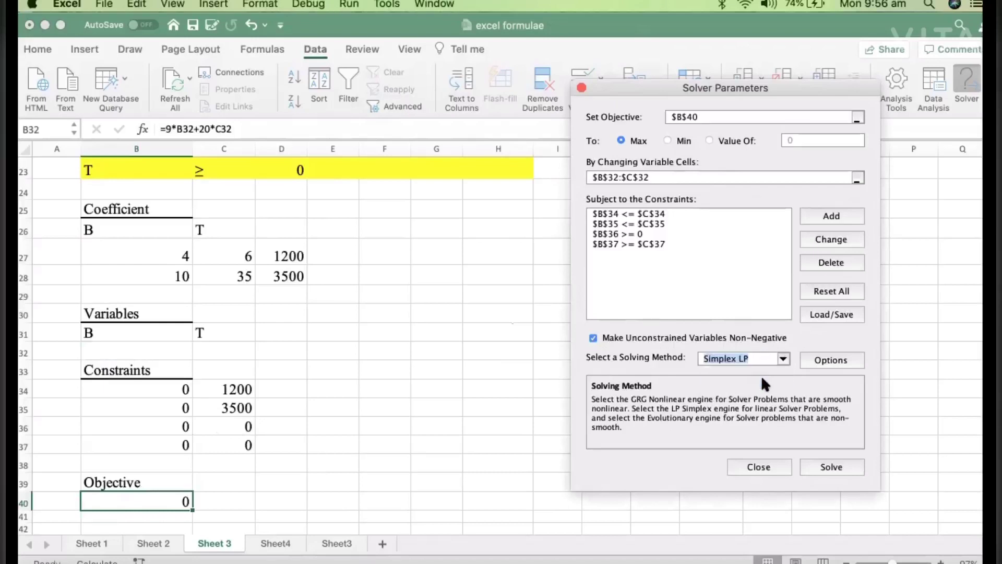
pyautogui.click(828, 466)
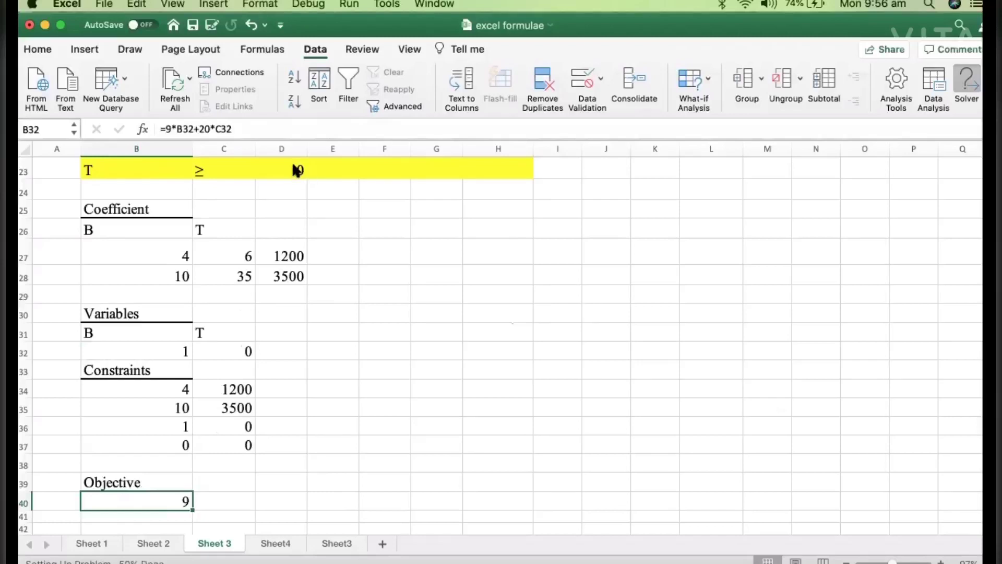
# Move the Solver results away from the worksheet data and keep the Solver solution.
pyautogui.moveTo(406, 216); pyautogui.dragTo(491, 223)
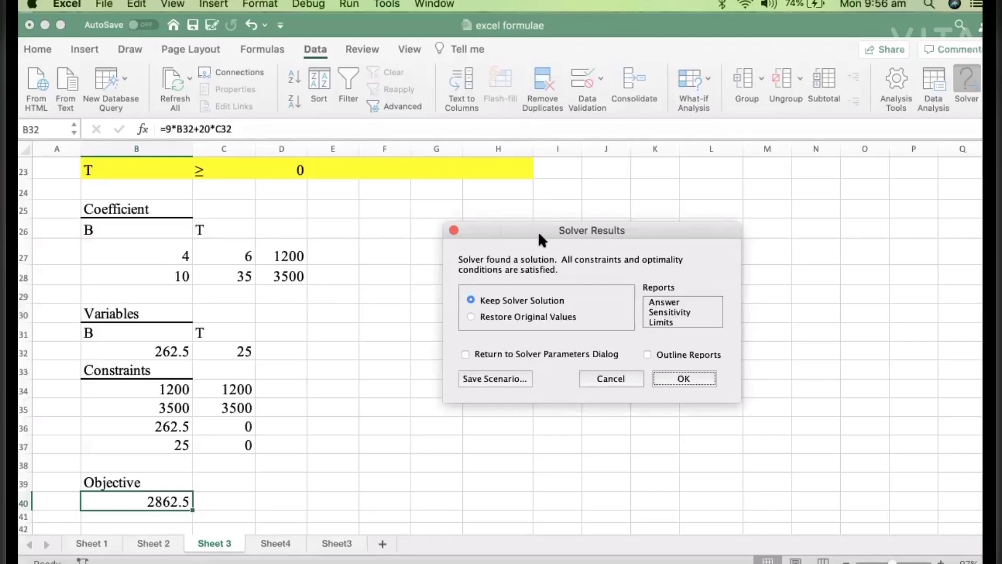
pyautogui.moveTo(538, 230); pyautogui.dragTo(604, 214)
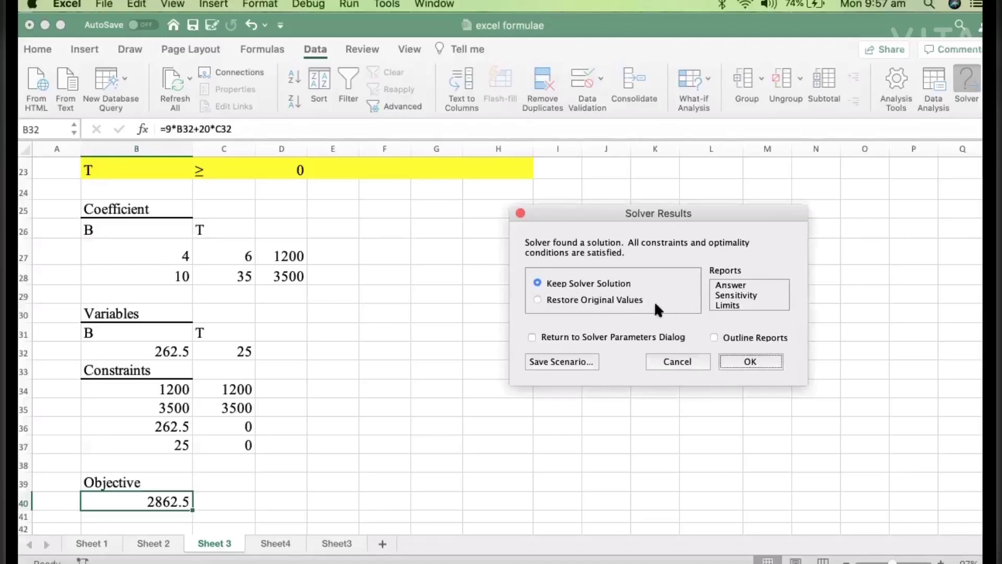
pyautogui.click(750, 357)
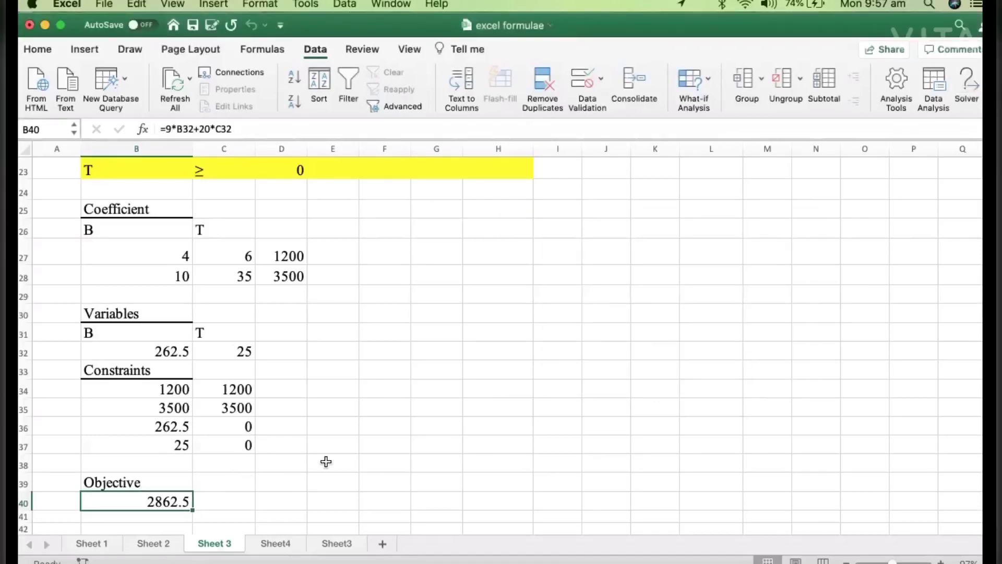
# Review the solved worksheet values and select the solved bench quantity in B32.
pyautogui.scroll(3, 177, 339)
pyautogui.scroll(-4, 177, 340)
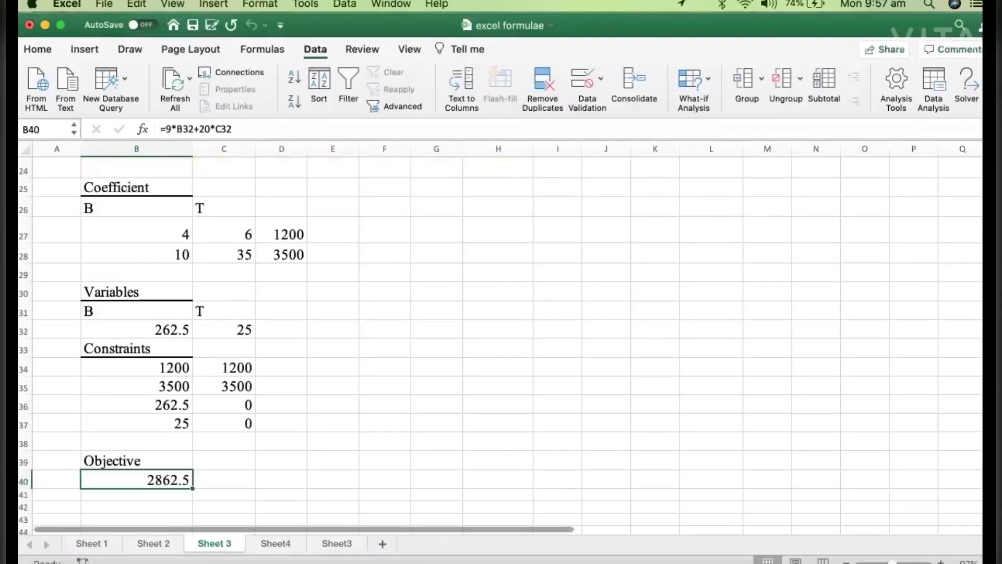
pyautogui.click(178, 330)
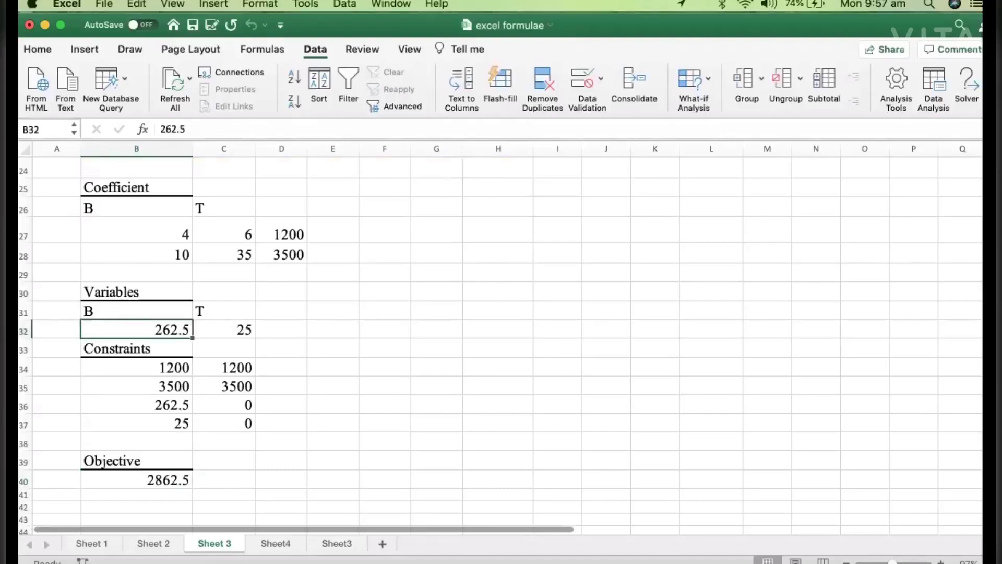
# Format the bench quantity in B32 to show no decimal places.
pyautogui.click(34, 48)
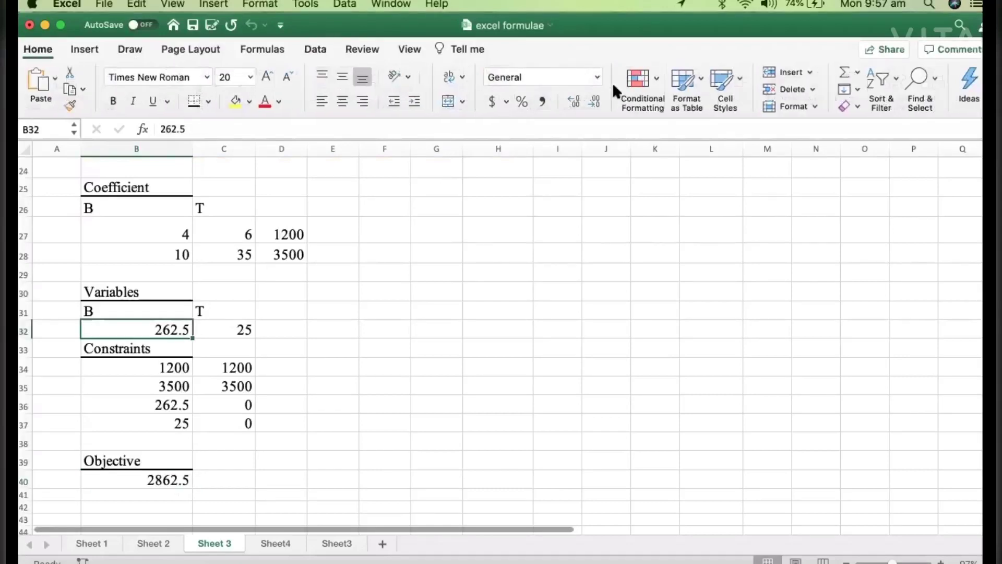
pyautogui.click(588, 102)
pyautogui.click(489, 362)
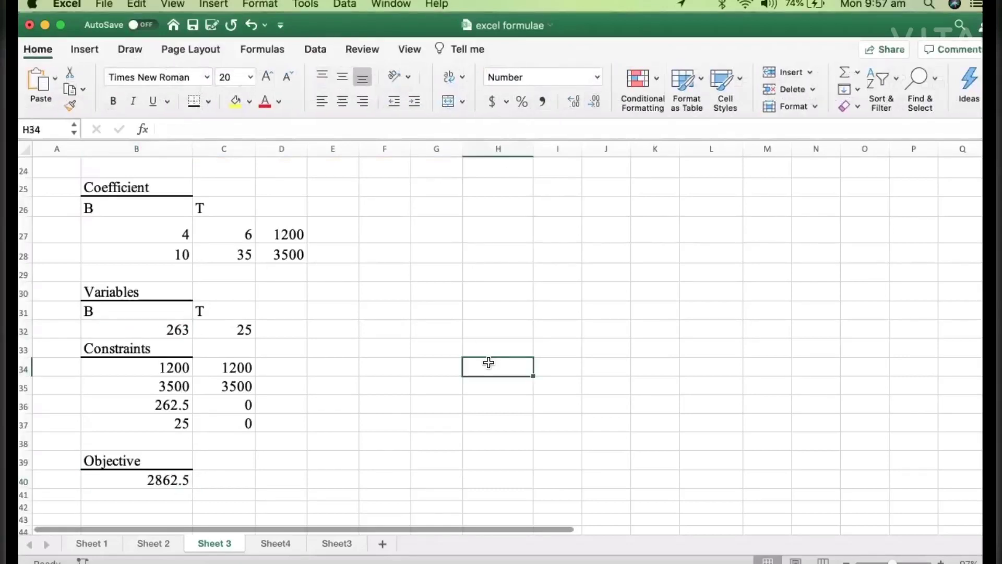
# Examine the solved quantities in B32 and C32, the objective in B40 and the constraints in B34:C37 against the problem statement.
pyautogui.click(147, 327)
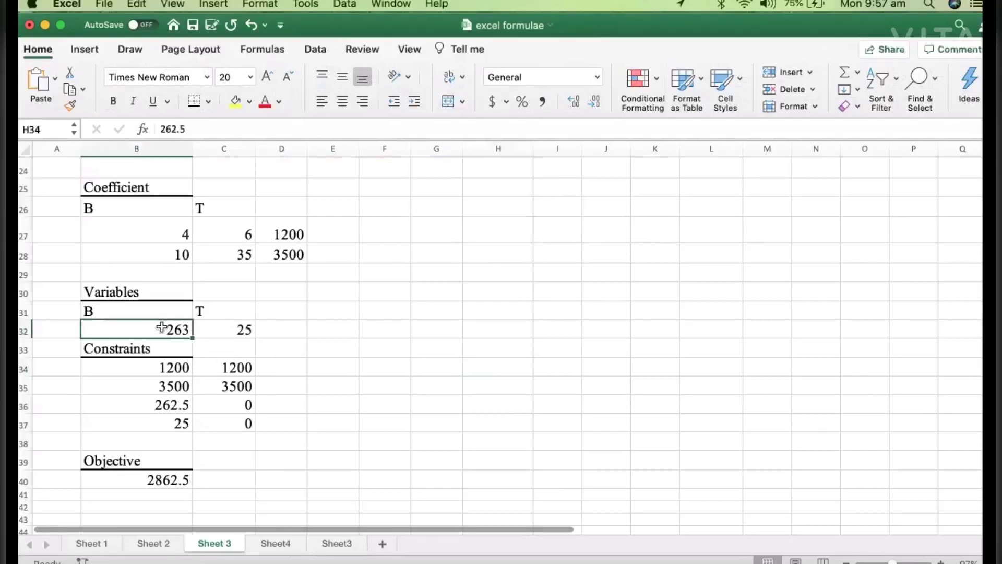
pyautogui.click(212, 331)
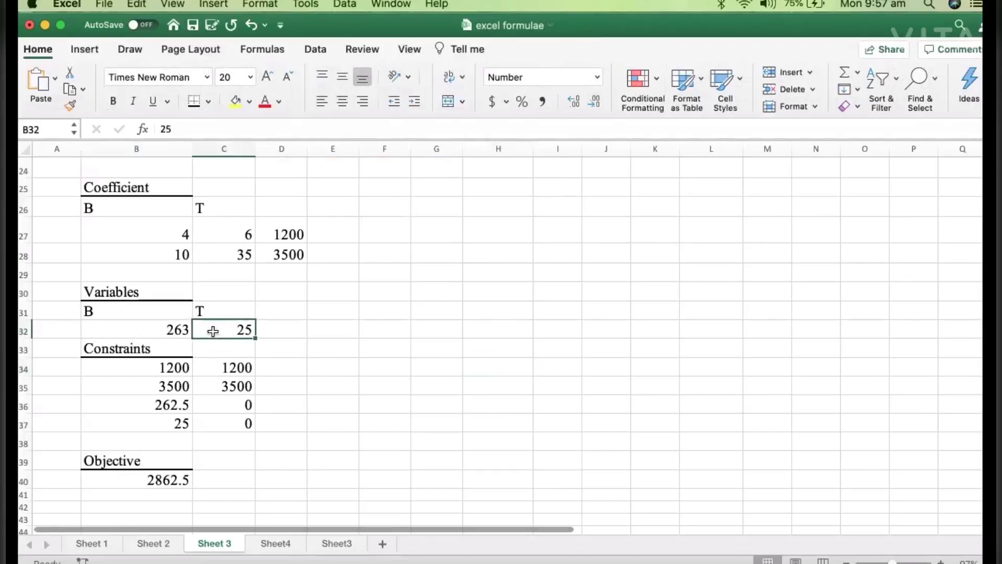
pyautogui.click(176, 476)
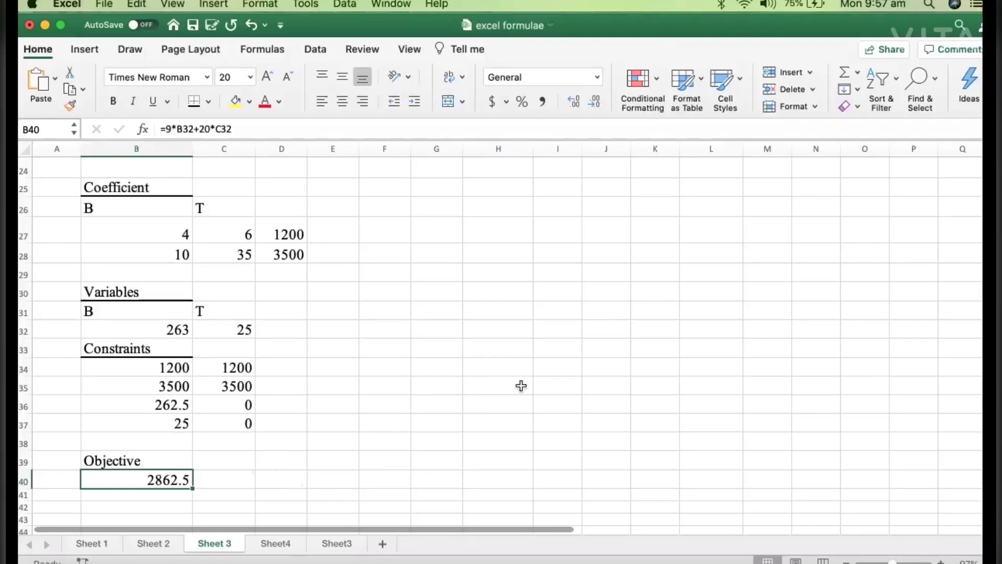
pyautogui.scroll(2, 500, 344)
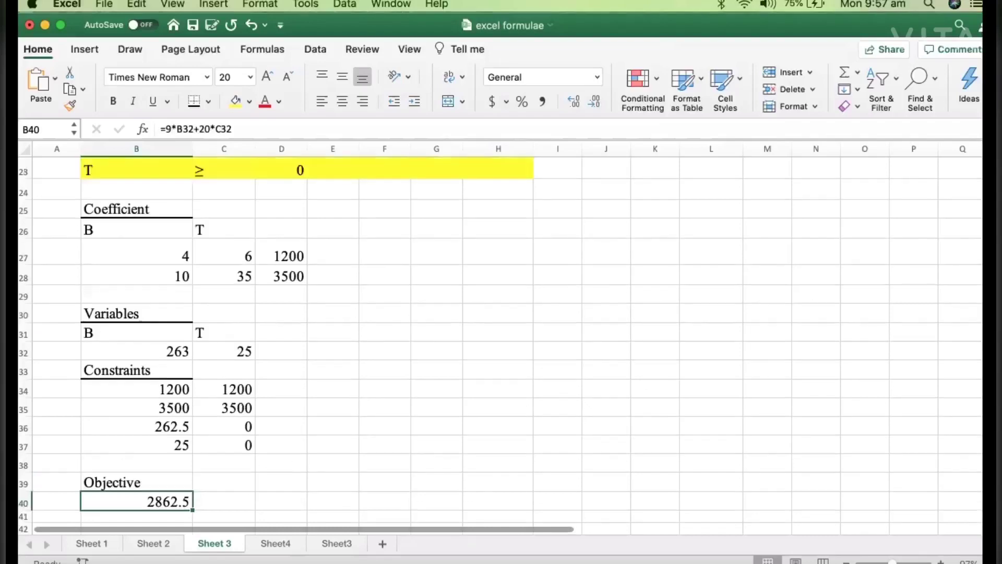
pyautogui.scroll(10, 973, 320)
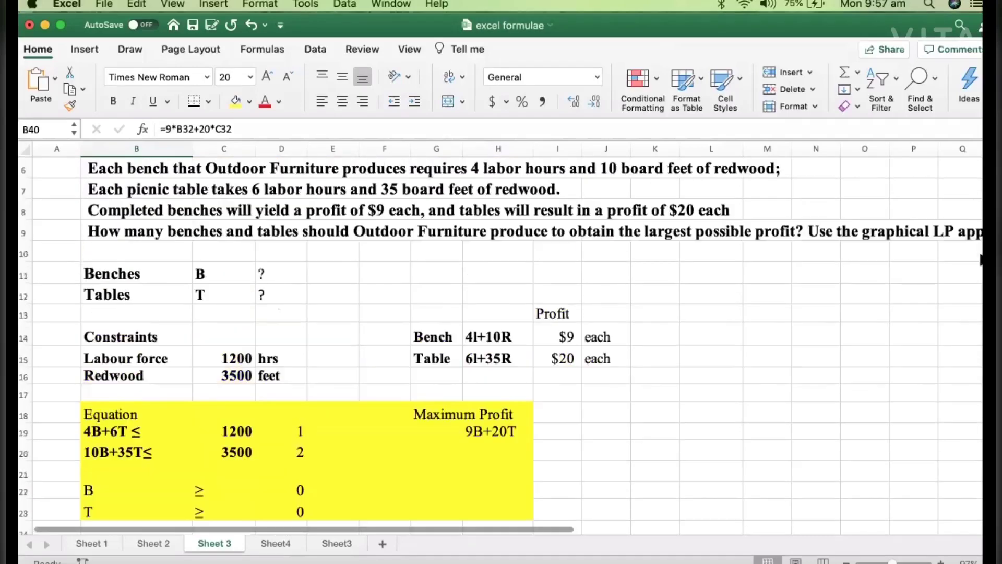
pyautogui.scroll(-6, 973, 320)
pyautogui.scroll(8, 973, 321)
pyautogui.scroll(-1, 500, 345)
pyautogui.scroll(1, 500, 346)
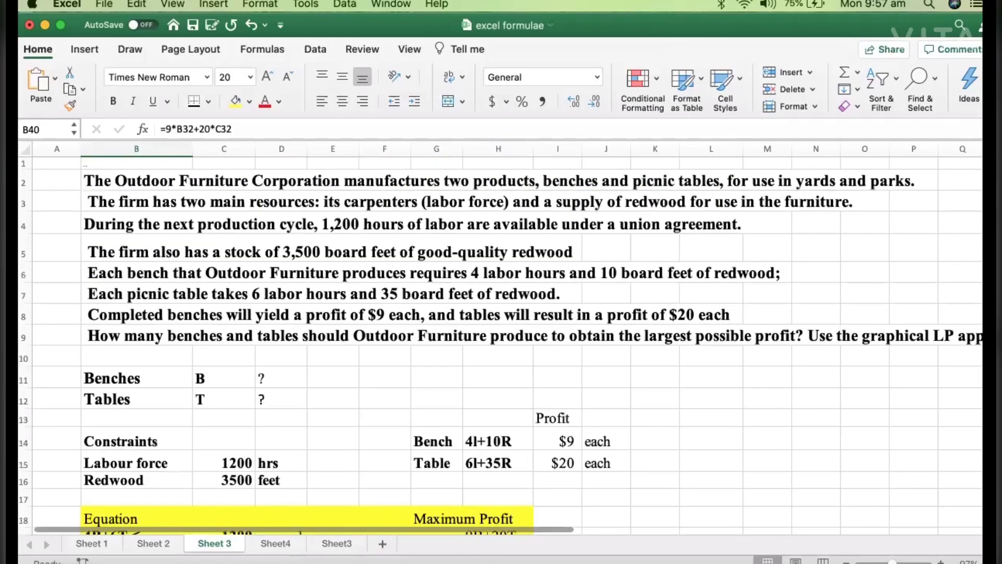
pyautogui.scroll(-10, 500, 345)
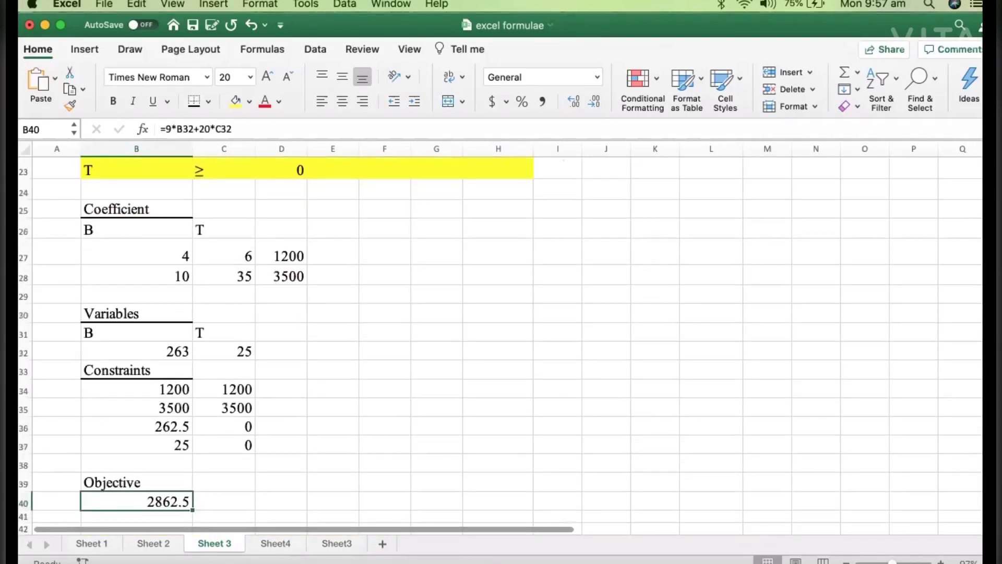
pyautogui.click(490, 380)
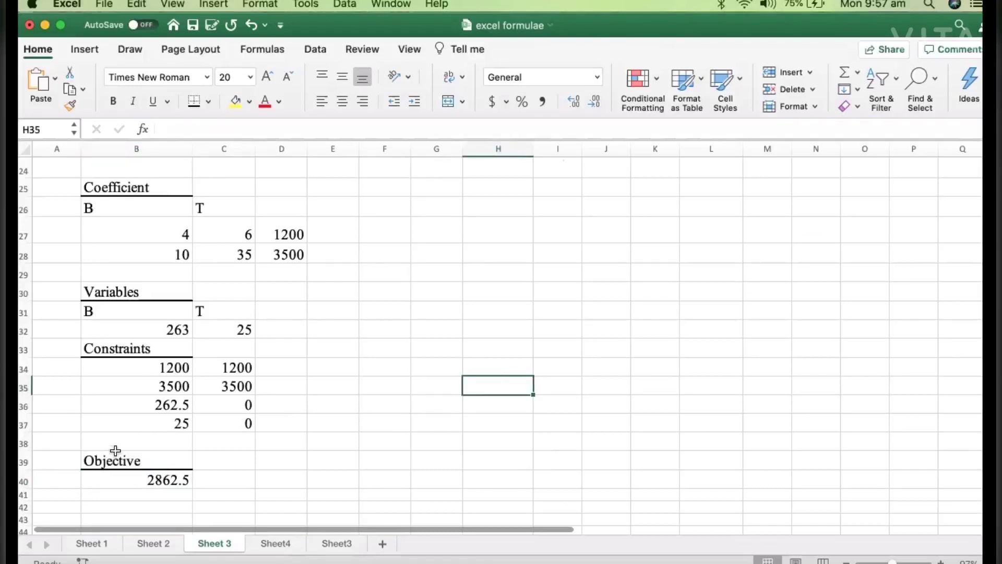
pyautogui.click(143, 479)
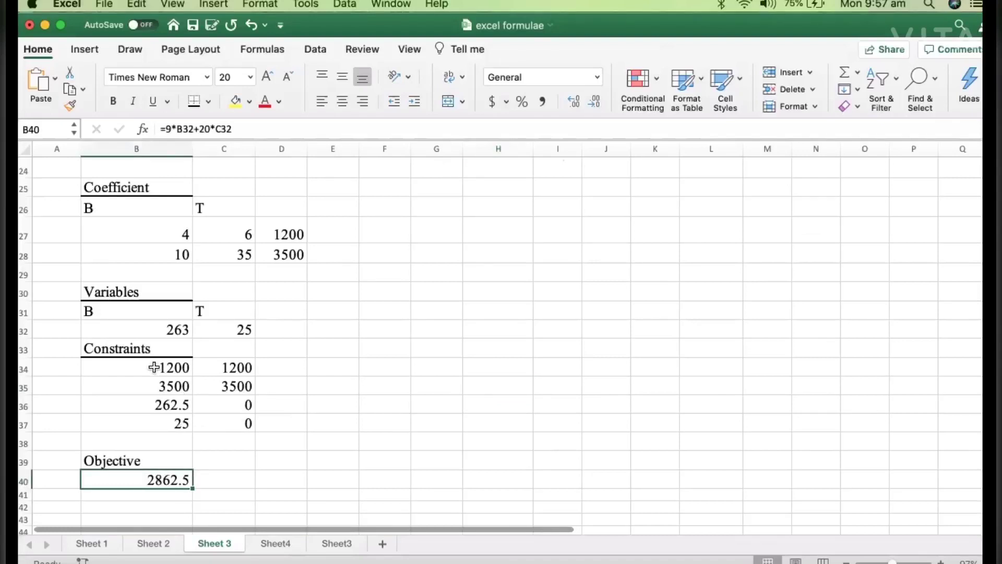
pyautogui.moveTo(153, 368); pyautogui.dragTo(230, 423)
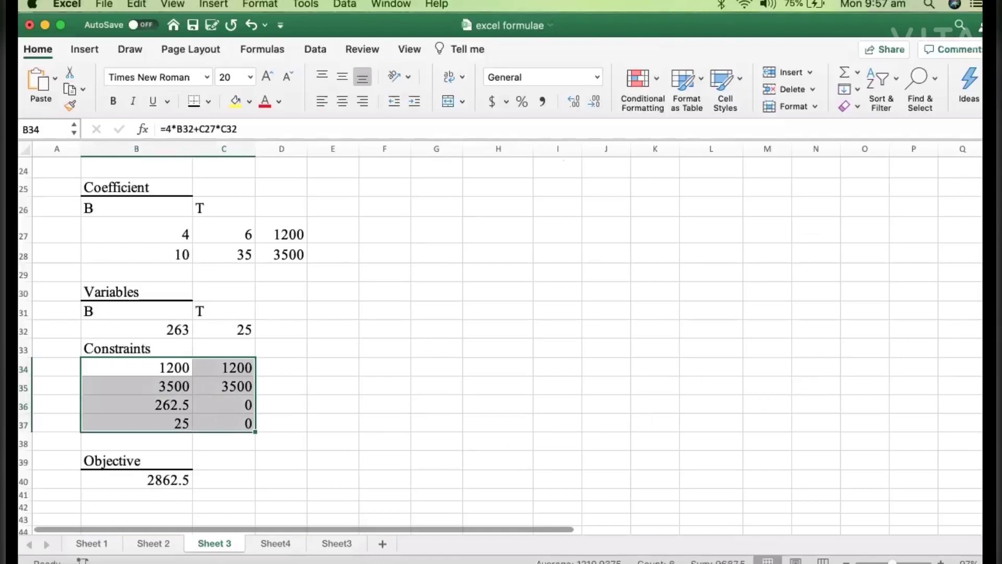
# Highlight the variable values in B32:C32 and the objective value in B40 with yellow fill.
pyautogui.moveTo(141, 326); pyautogui.dragTo(225, 329)
pyautogui.click(233, 102)
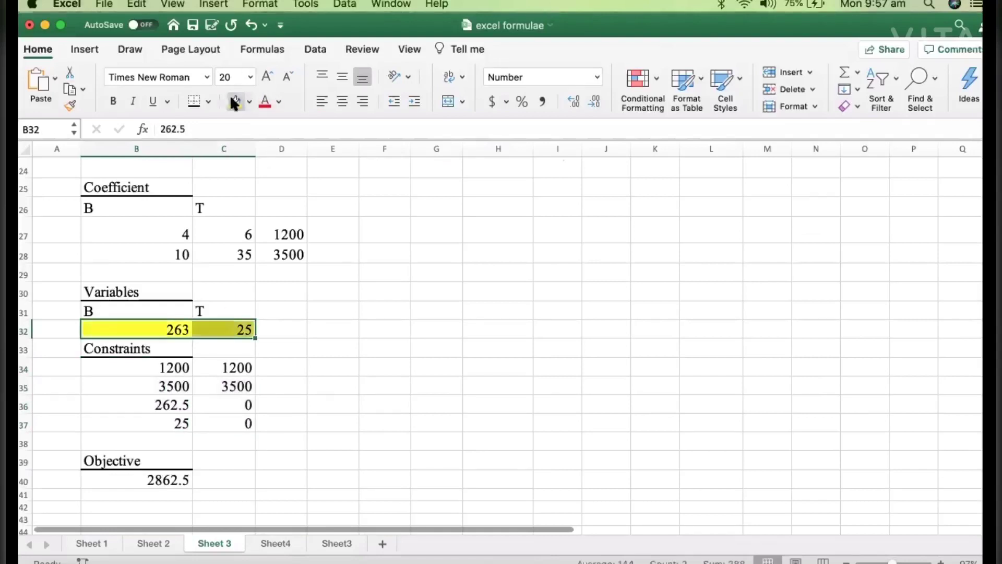
pyautogui.click(302, 310)
pyautogui.click(171, 487)
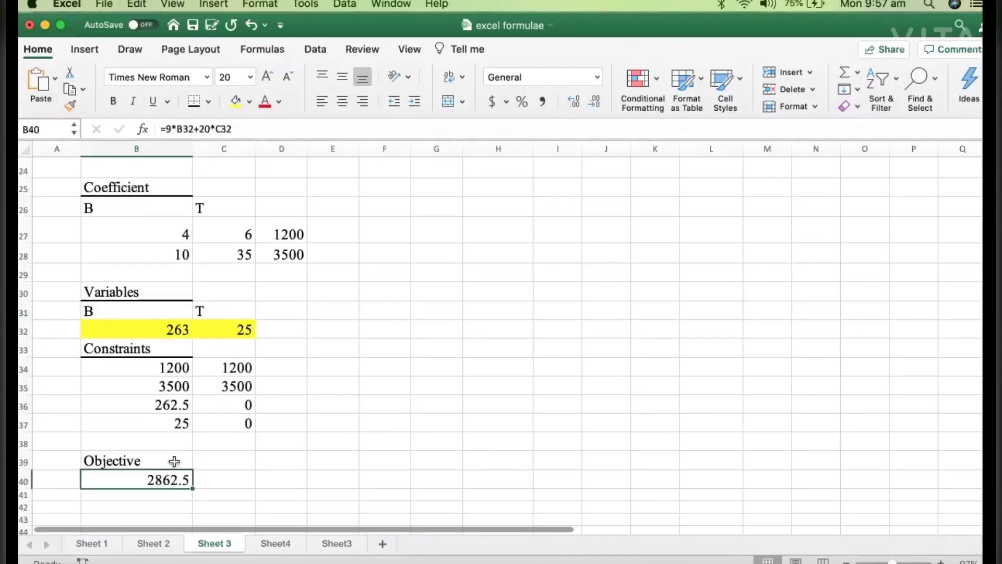
pyautogui.click(233, 102)
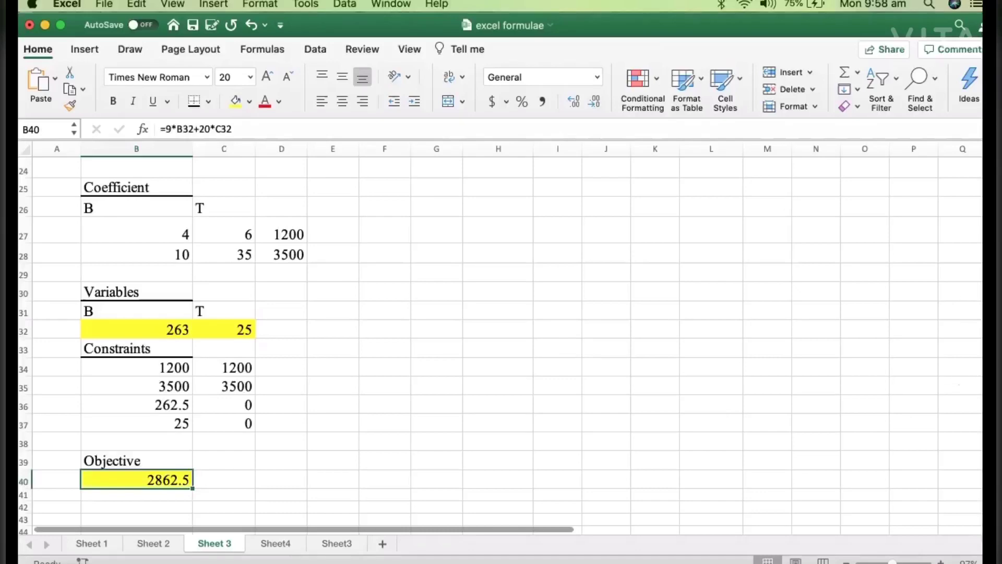
# Reread the problem statement and check it against the highlighted bench quantity, table quantity and objective value.
pyautogui.scroll(10, 501, 345)
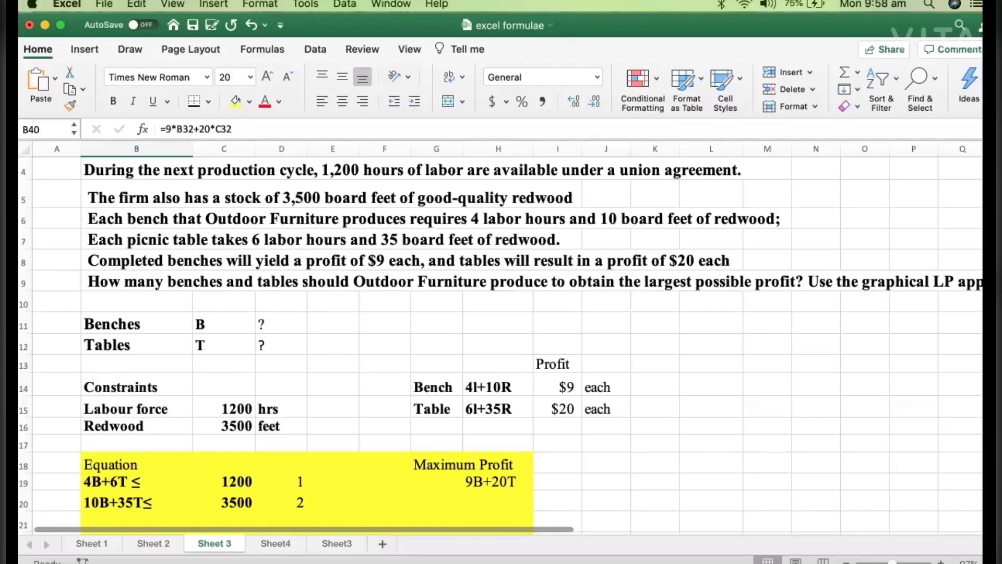
pyautogui.scroll(-10, 501, 345)
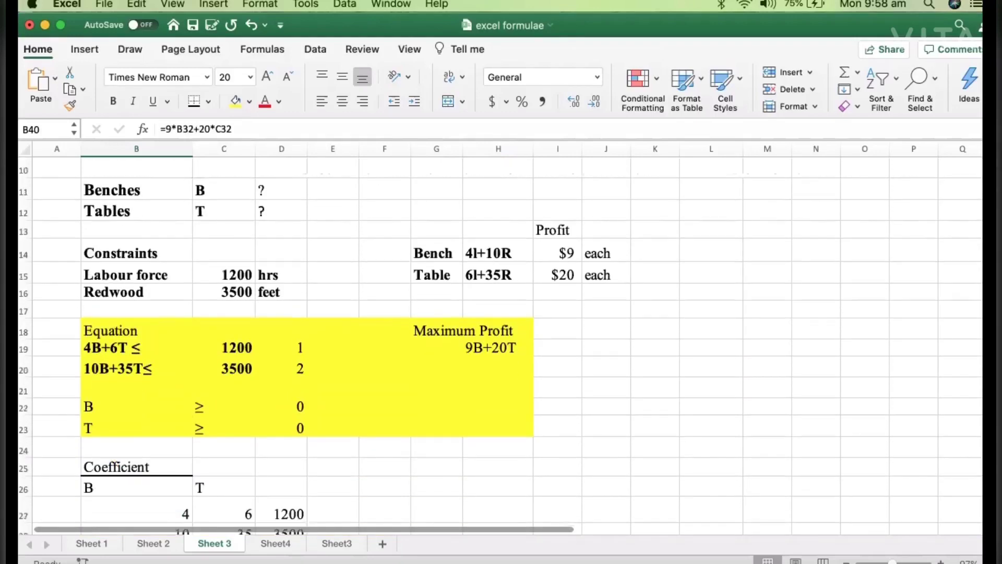
pyautogui.scroll(12, 501, 345)
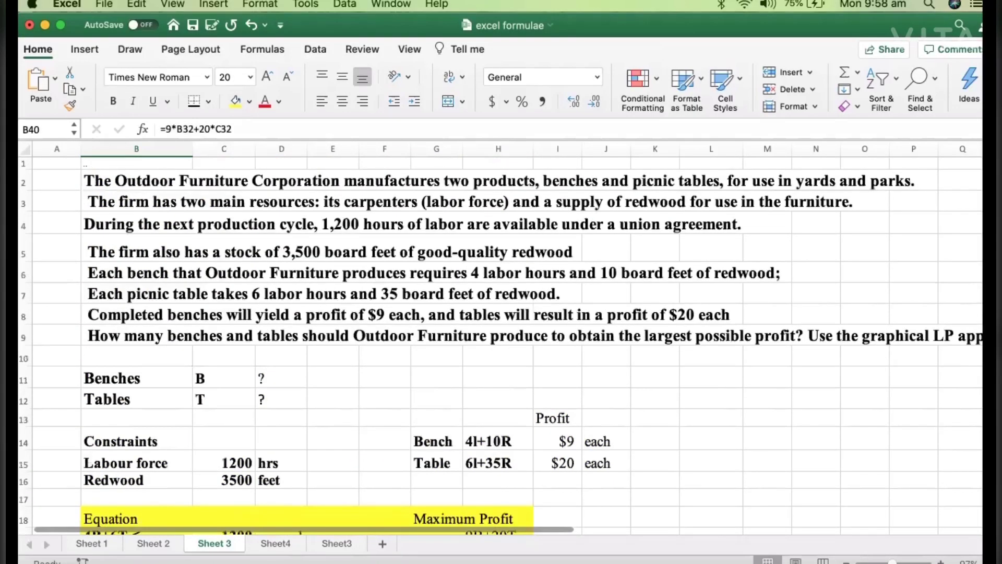
pyautogui.scroll(-14, 976, 381)
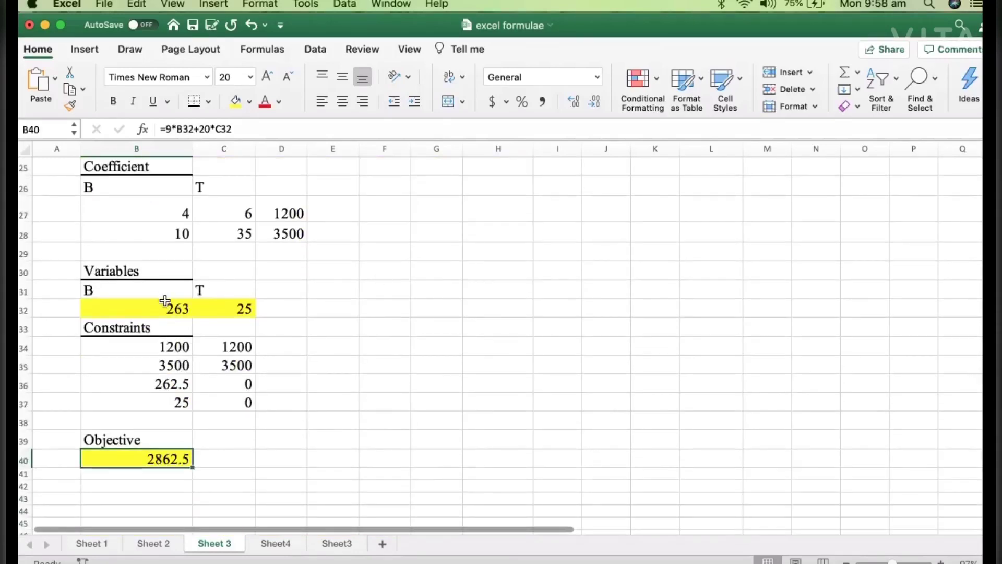
pyautogui.click(165, 302)
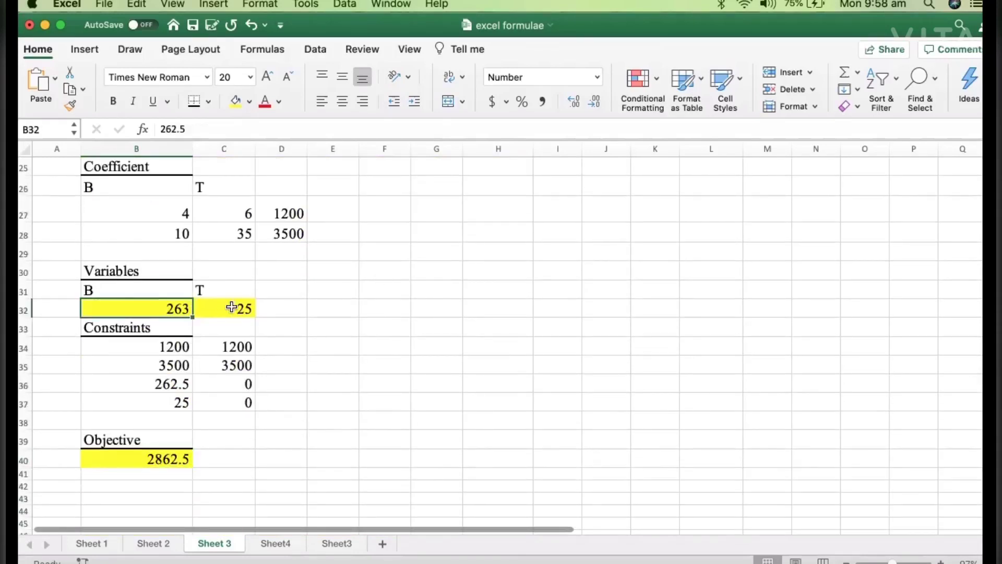
pyautogui.click(231, 307)
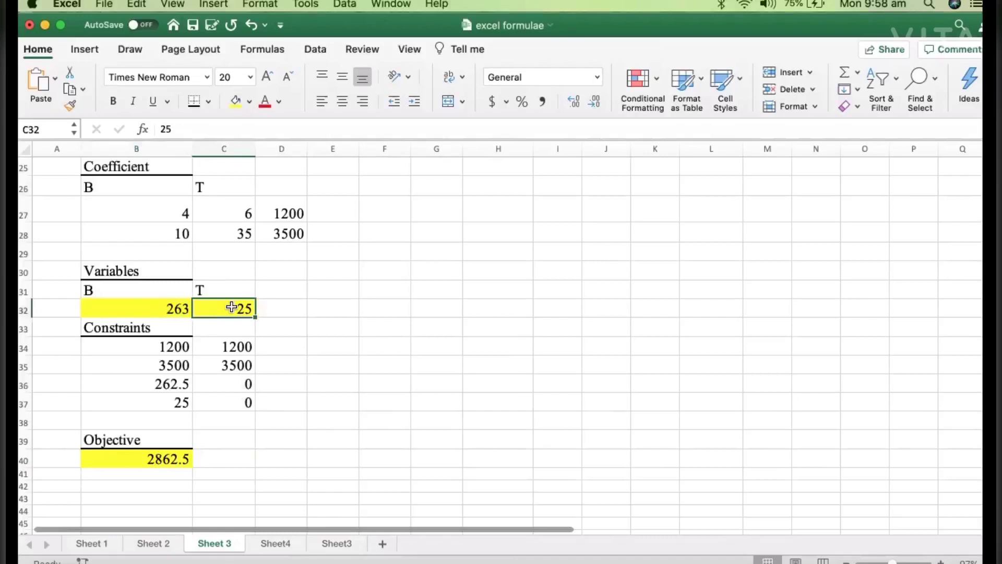
pyautogui.click(143, 463)
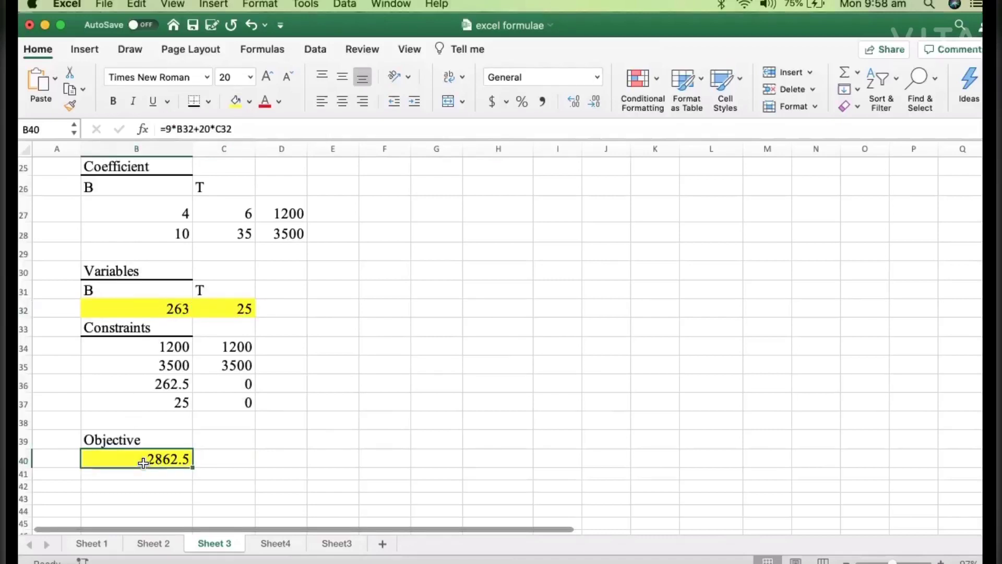
pyautogui.click(224, 460)
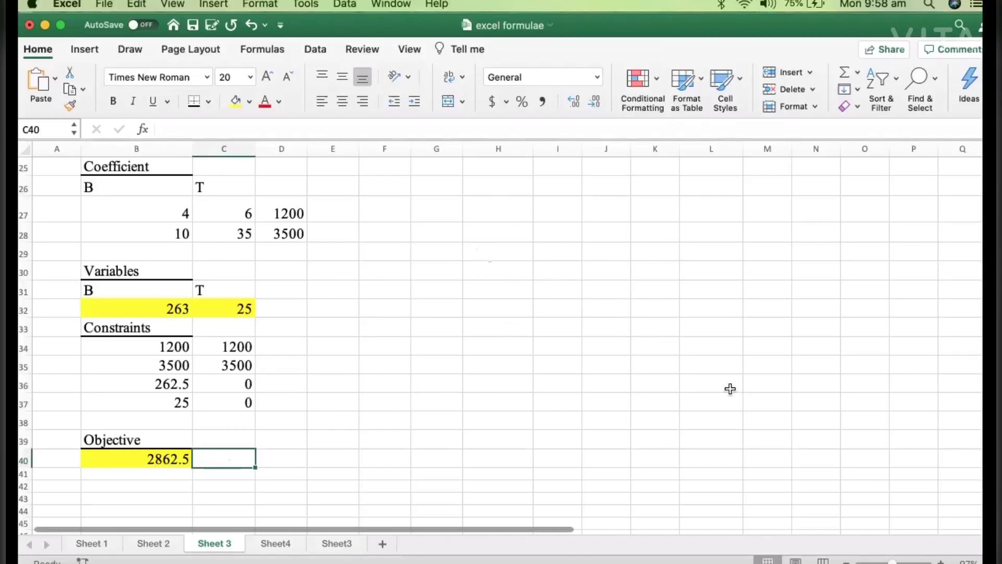
# Compare the Maximum Profit expression in H19 with the constraint values, the variables in B32:C32 and the objective formula in B40.
pyautogui.scroll(7, 465, 459)
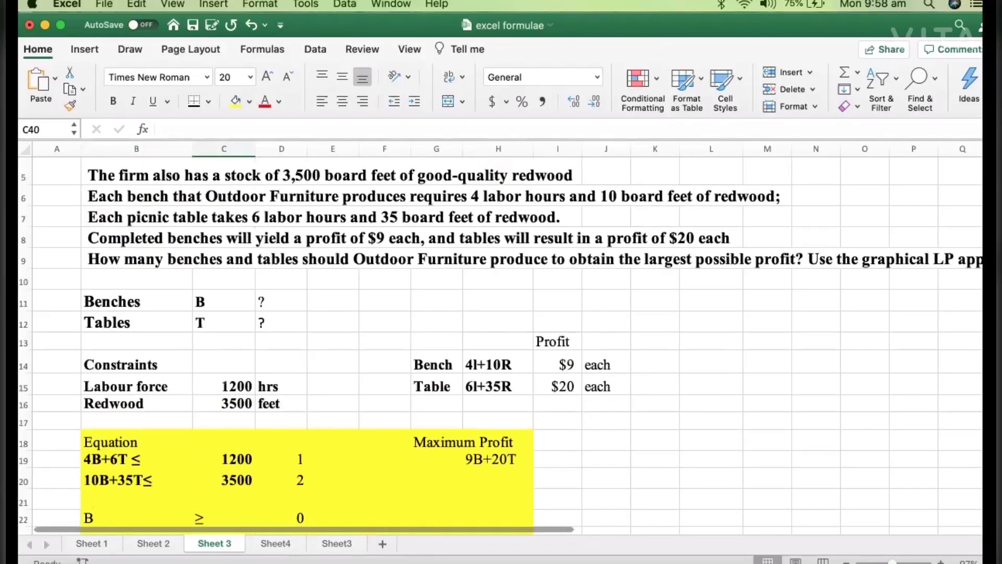
pyautogui.click(465, 459)
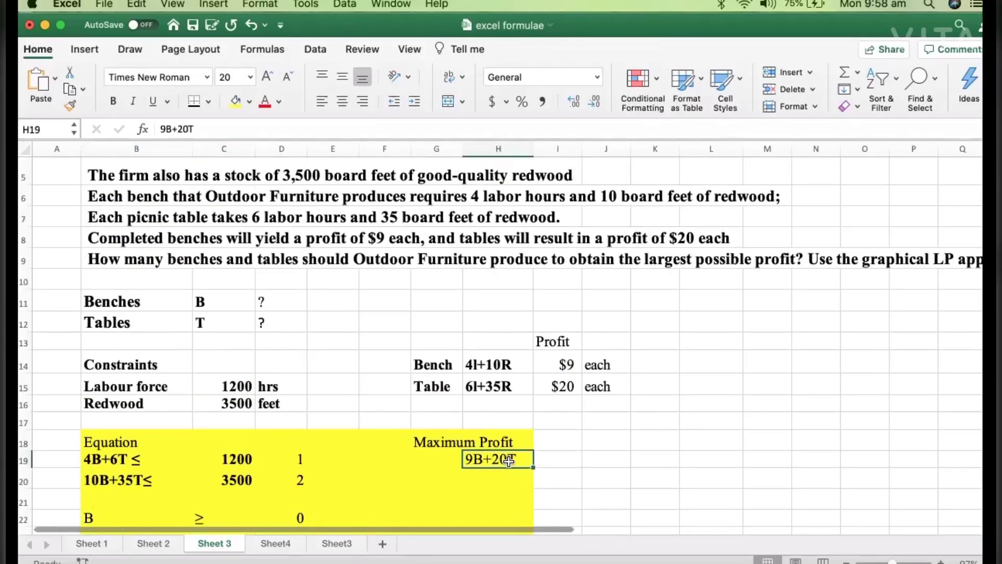
pyautogui.click(558, 469)
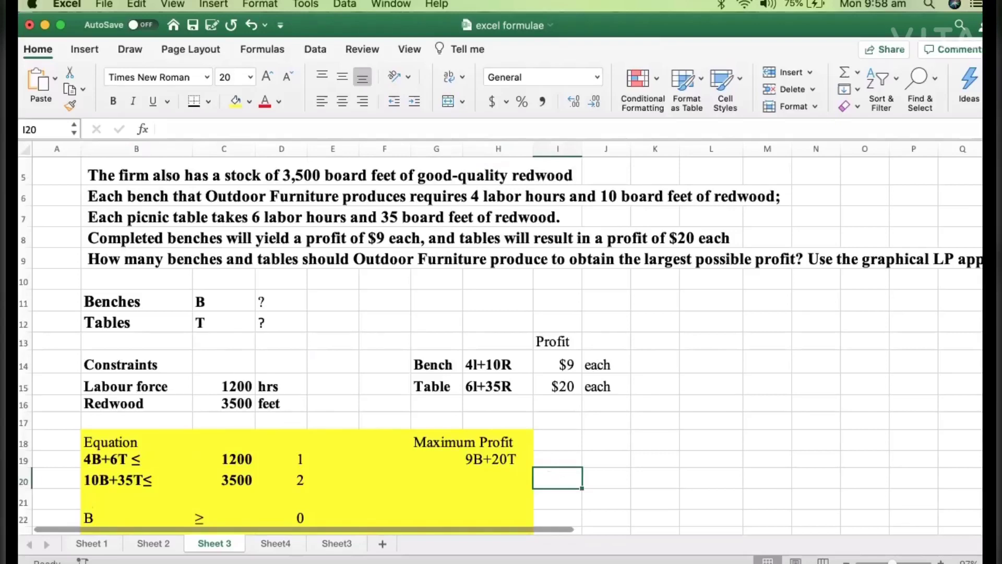
pyautogui.scroll(-10, 337, 363)
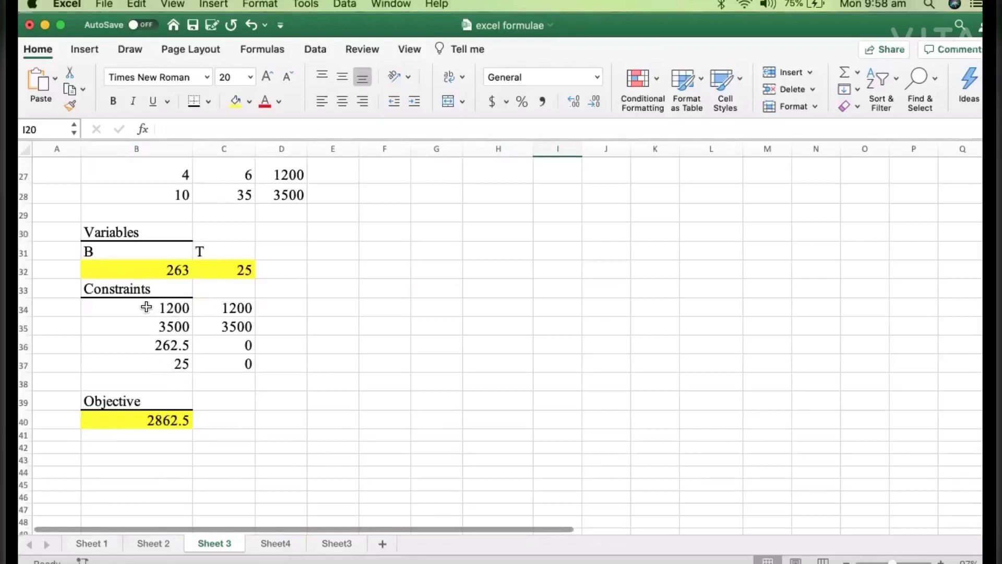
pyautogui.moveTo(146, 307); pyautogui.dragTo(242, 376)
pyautogui.click(106, 267)
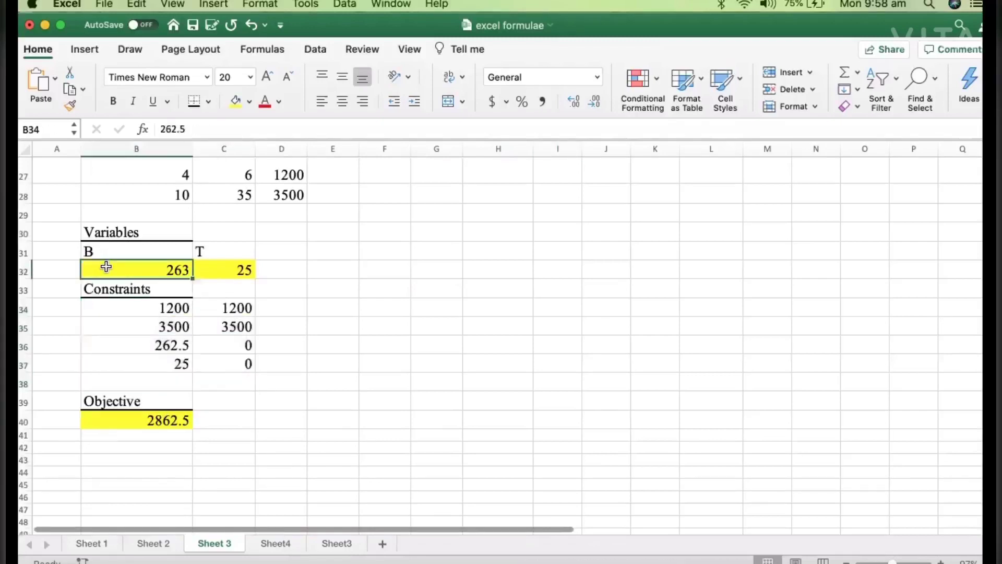
pyautogui.moveTo(106, 266); pyautogui.dragTo(225, 272)
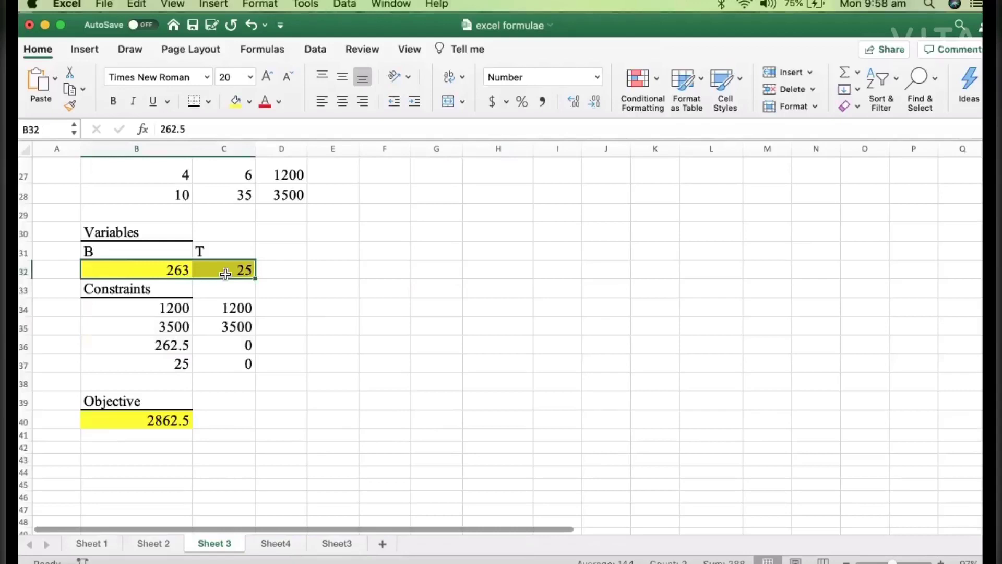
pyautogui.click(157, 421)
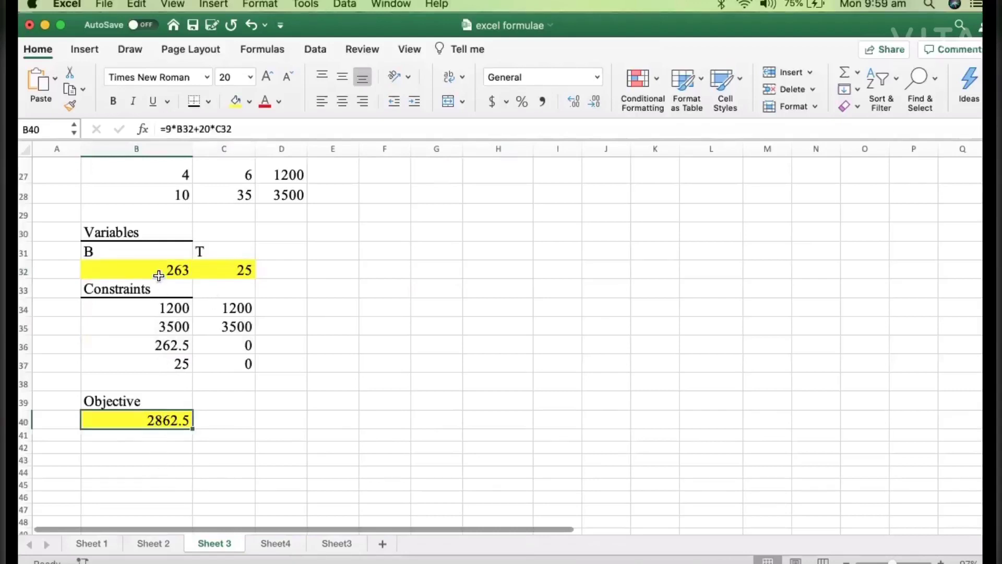
pyautogui.moveTo(158, 276); pyautogui.dragTo(240, 270)
pyautogui.click(331, 348)
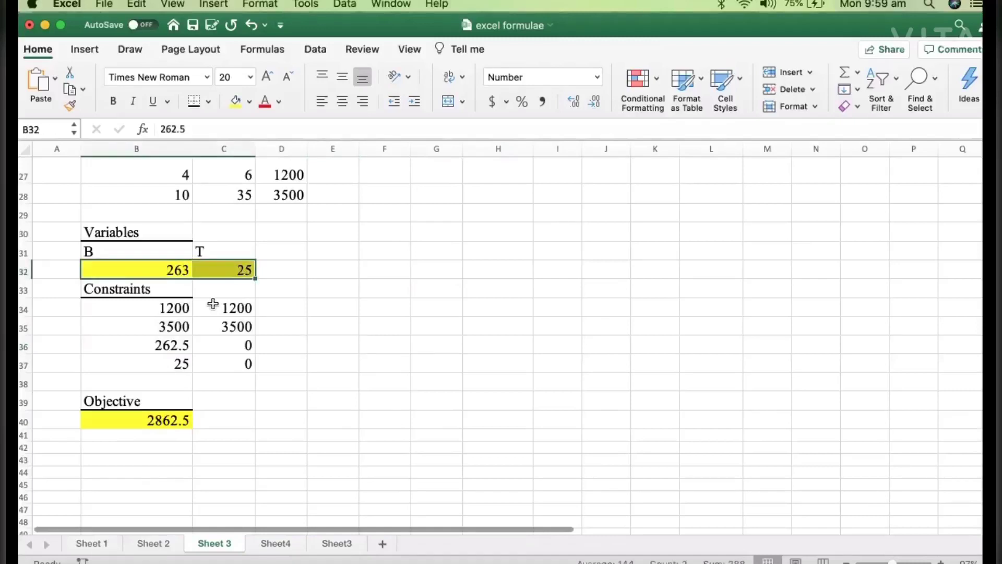
pyautogui.click(162, 416)
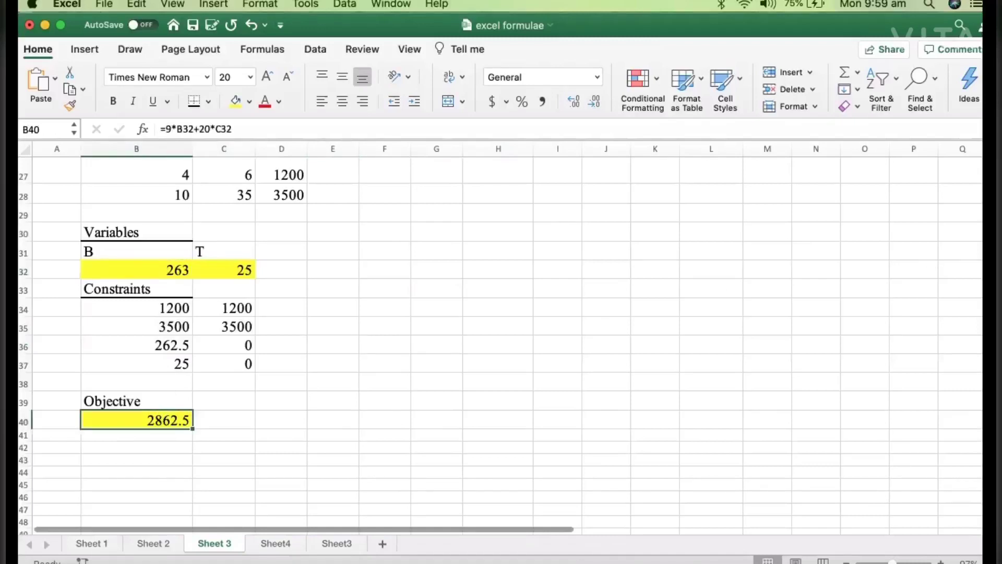
pyautogui.scroll(7, 501, 345)
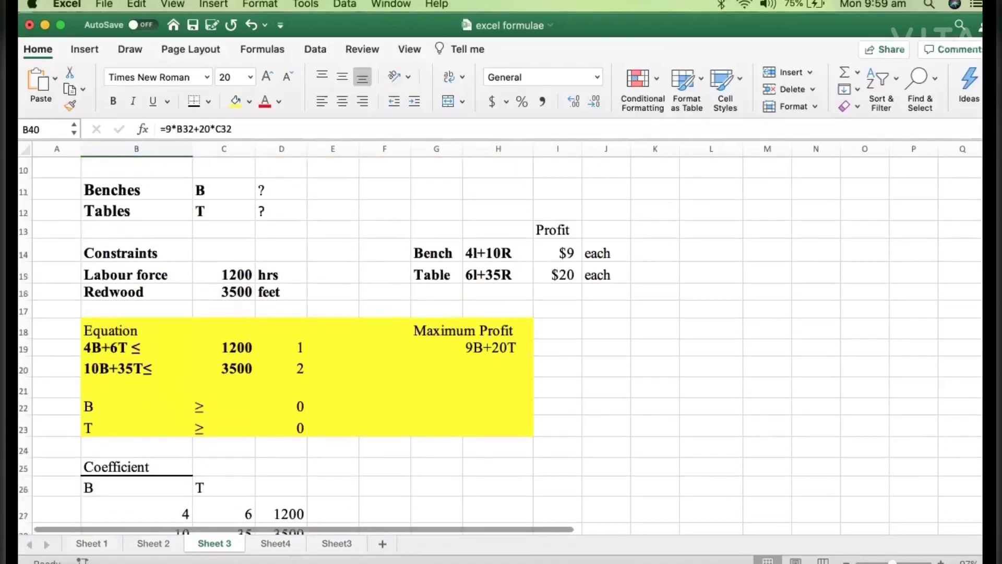
pyautogui.scroll(3, 502, 344)
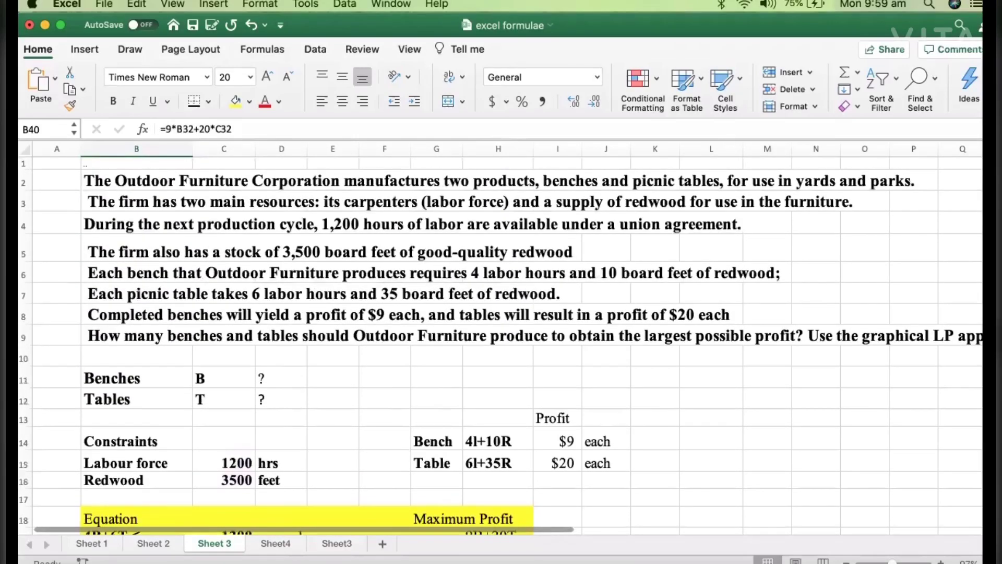
pyautogui.scroll(-5, 501, 345)
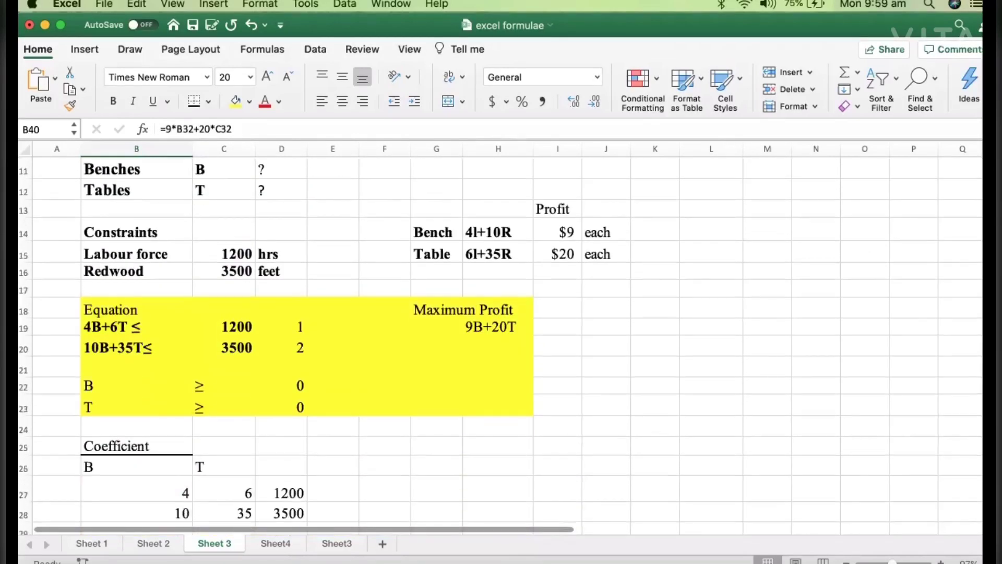
# Open the Solver parameters and review the B40 objective, the B32:C32 variable cells and the constraints beside the worksheet model.
pyautogui.scroll(-2, 501, 345)
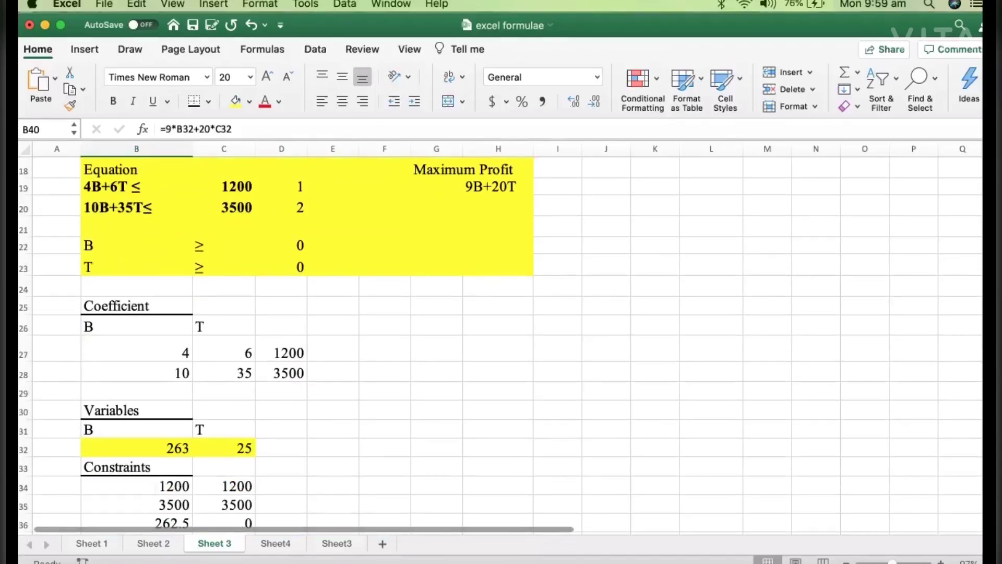
pyautogui.scroll(-2, 501, 344)
pyautogui.scroll(-1, 502, 344)
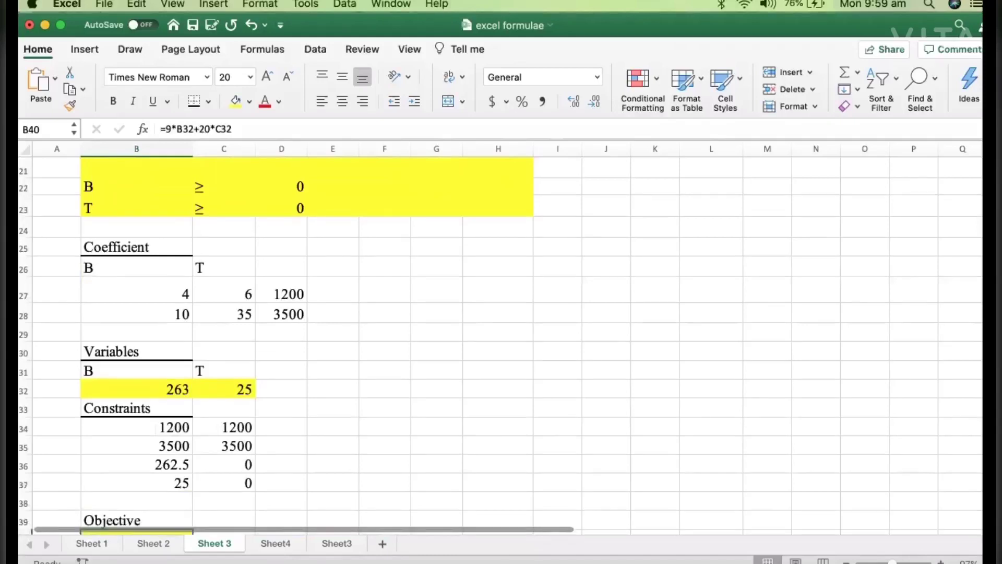
pyautogui.scroll(-3, 501, 345)
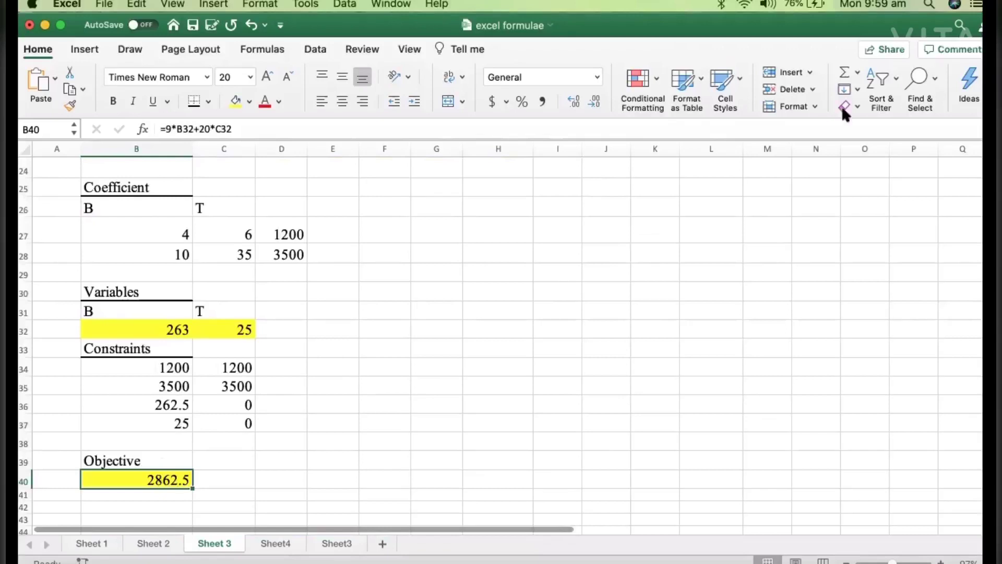
pyautogui.click(312, 50)
pyautogui.click(972, 84)
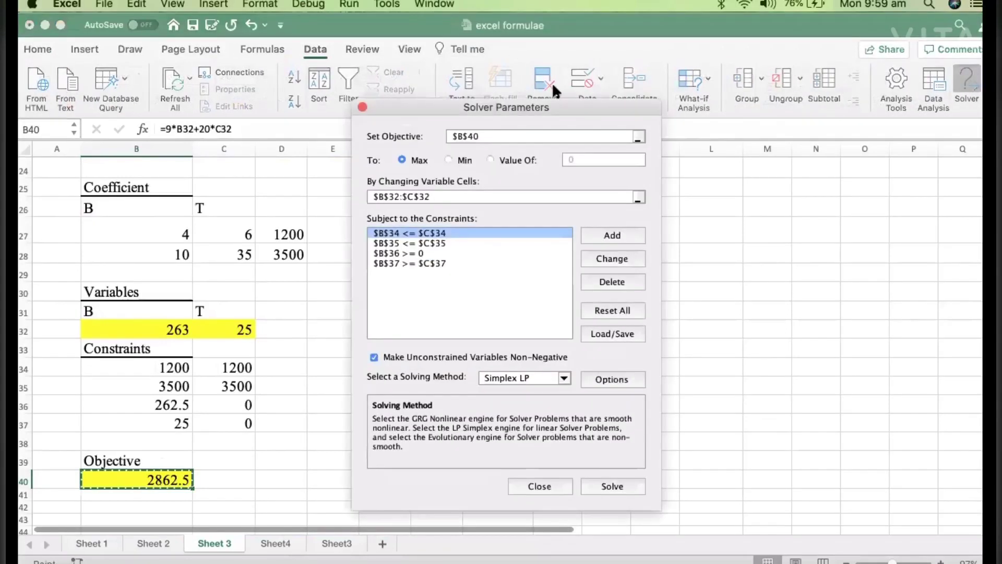
pyautogui.moveTo(526, 99); pyautogui.dragTo(667, 64)
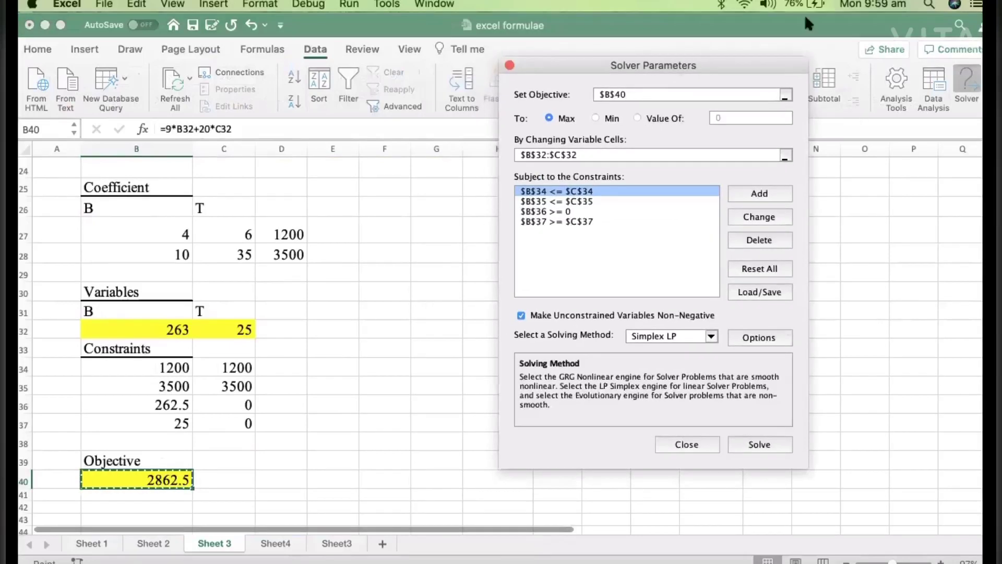
# Try to solve with G37 as the objective cell, and close the Solver parameters.
pyautogui.click(432, 416)
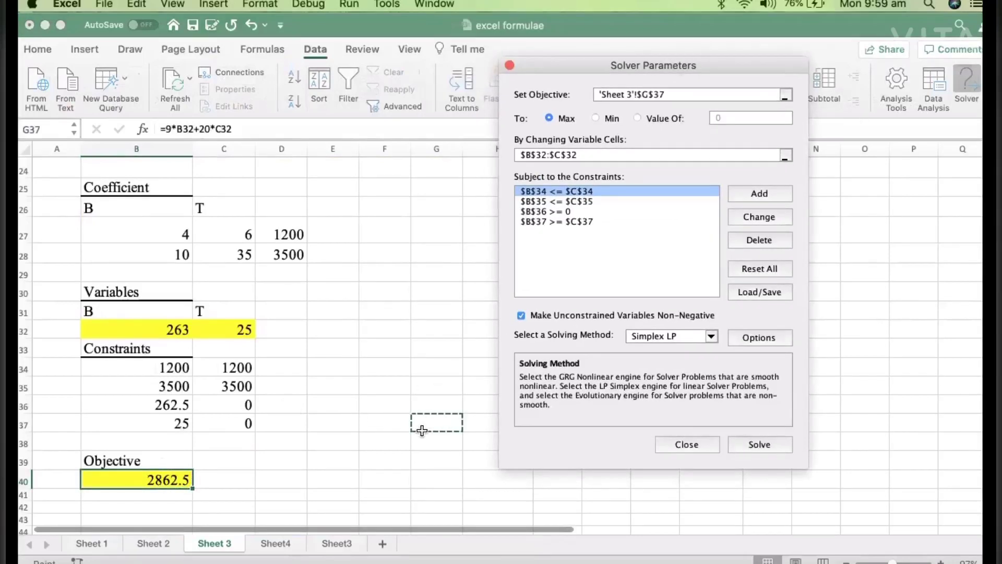
pyautogui.click(755, 444)
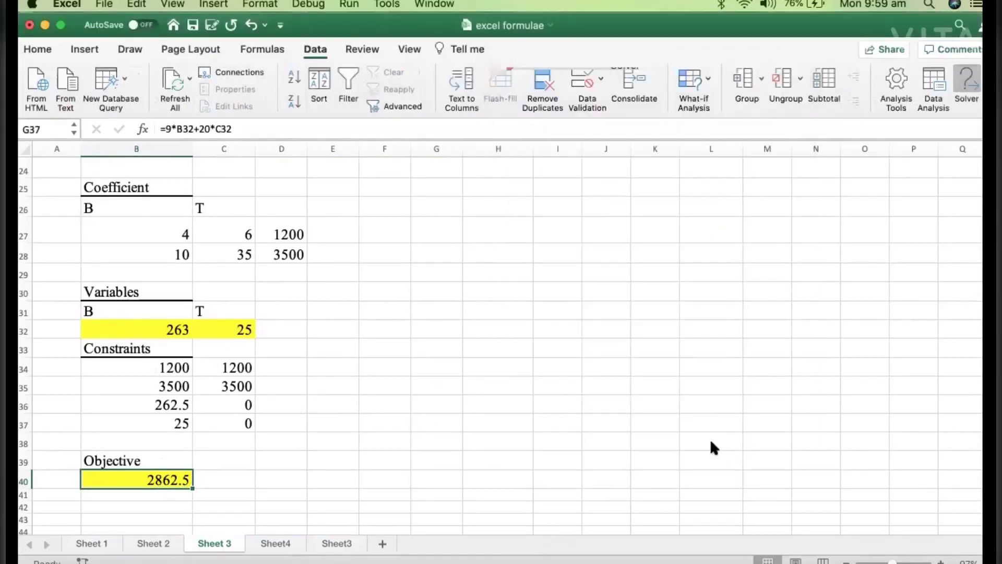
pyautogui.click(826, 200)
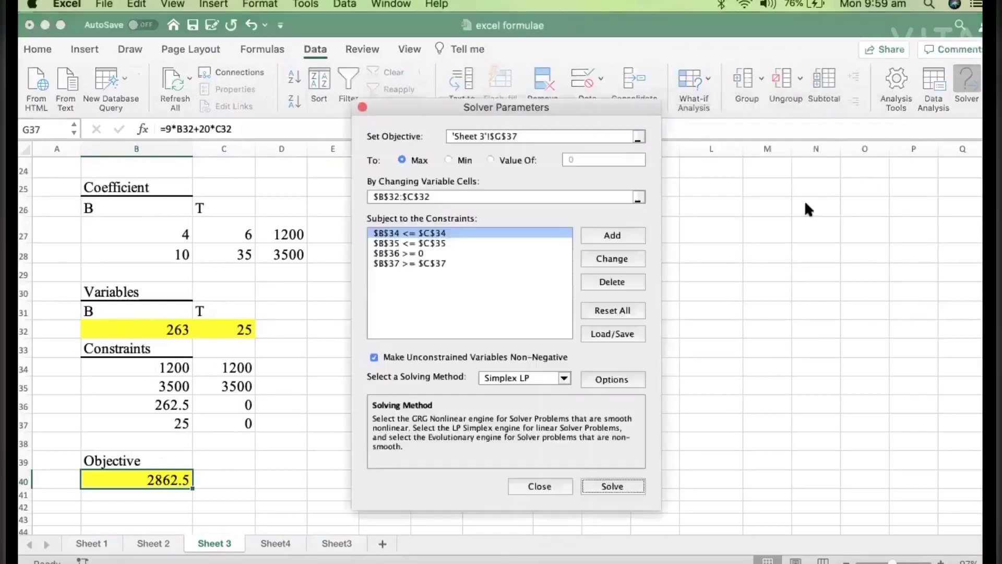
pyautogui.click(548, 483)
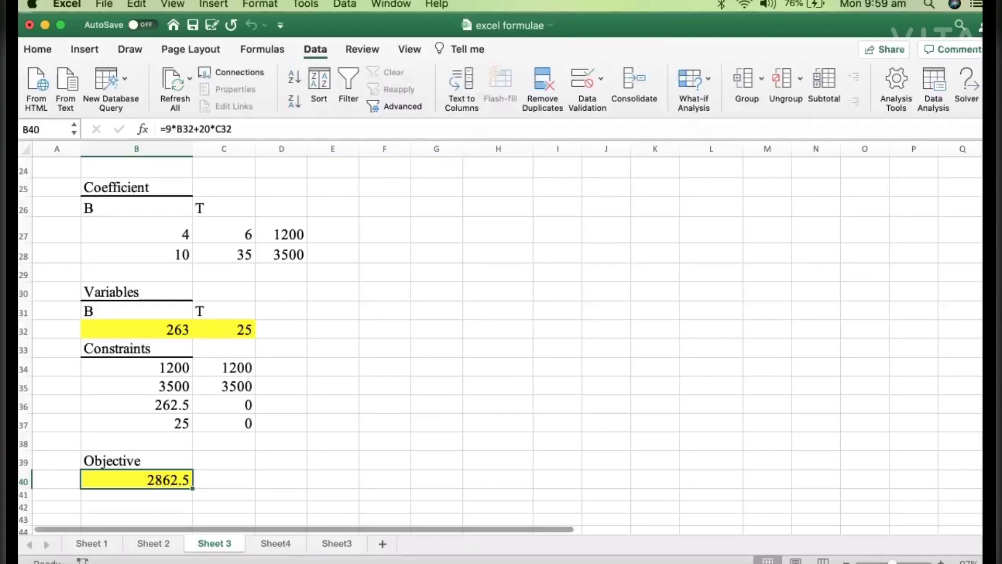
# Review the whole Outdoor Furniture model, from the problem statement and constraint equations to the coefficients, variables, constraints and objective in B40.
pyautogui.scroll(10, 502, 345)
pyautogui.scroll(-10, 501, 345)
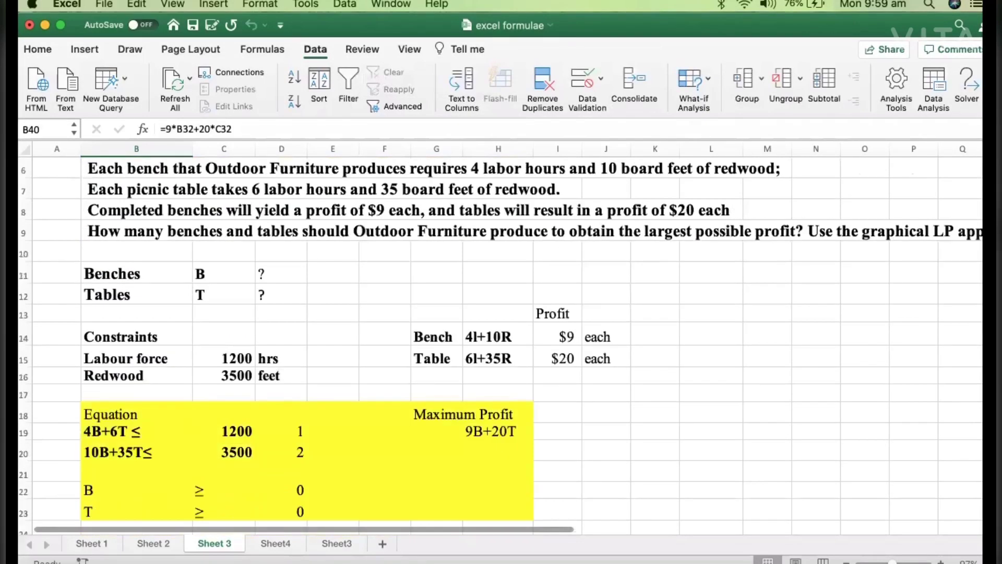
pyautogui.scroll(-2, 501, 345)
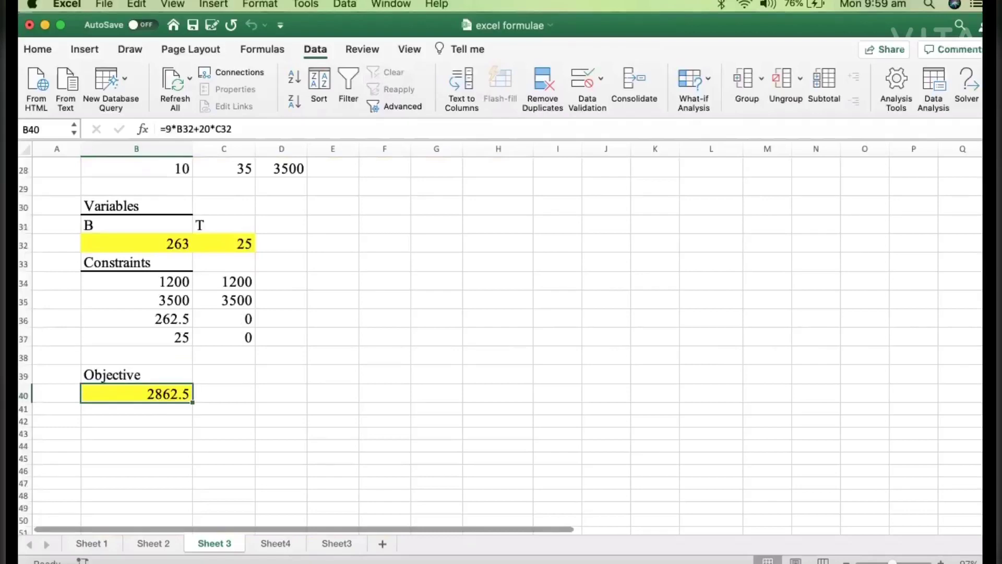
pyautogui.scroll(10, 501, 345)
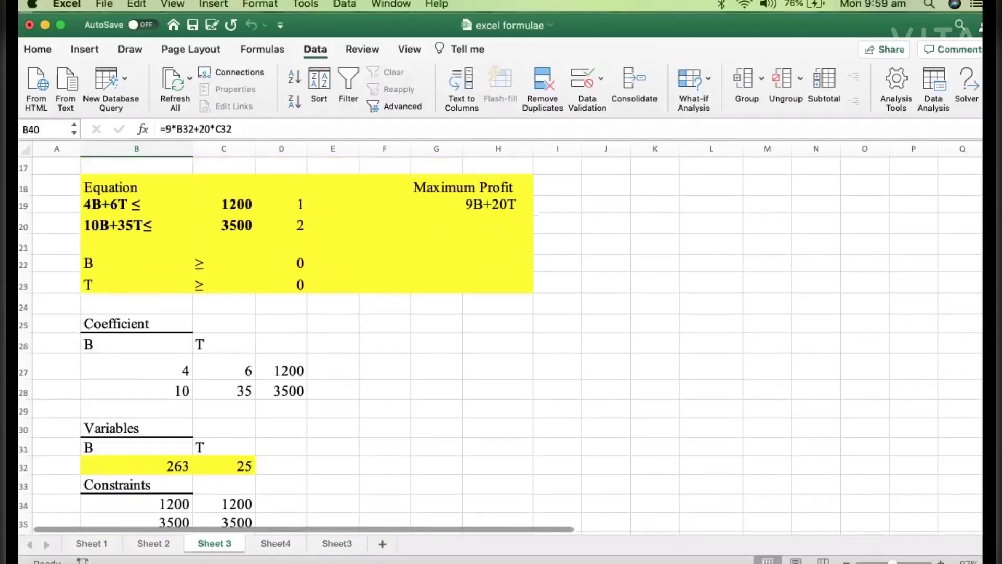
pyautogui.scroll(3, 501, 345)
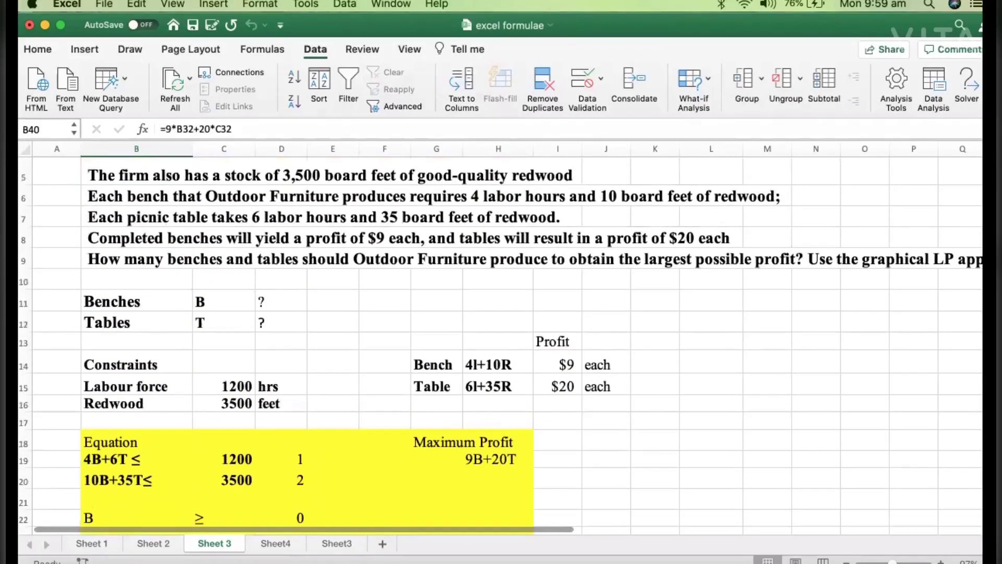
pyautogui.scroll(3, 501, 344)
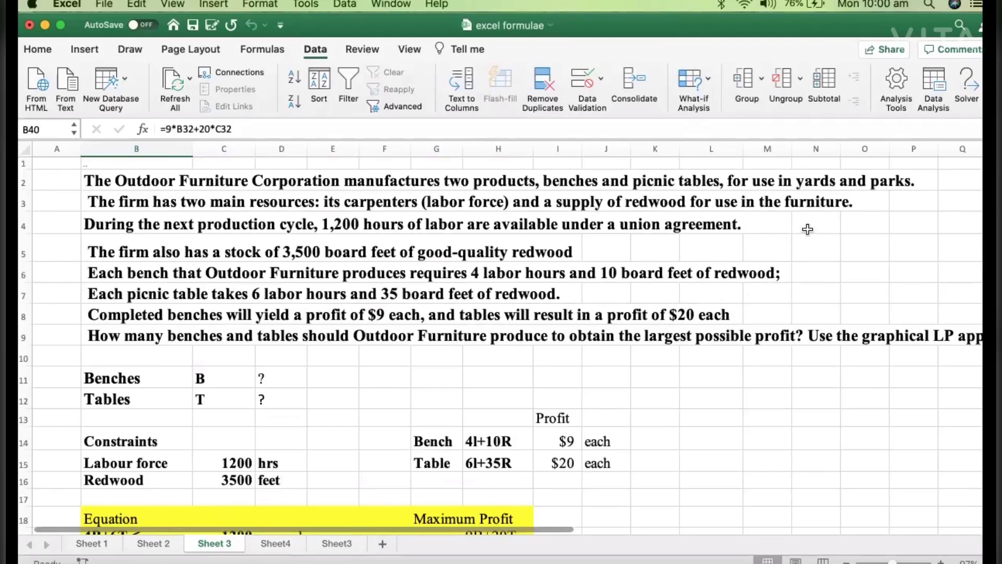
pyautogui.scroll(-10, 923, 296)
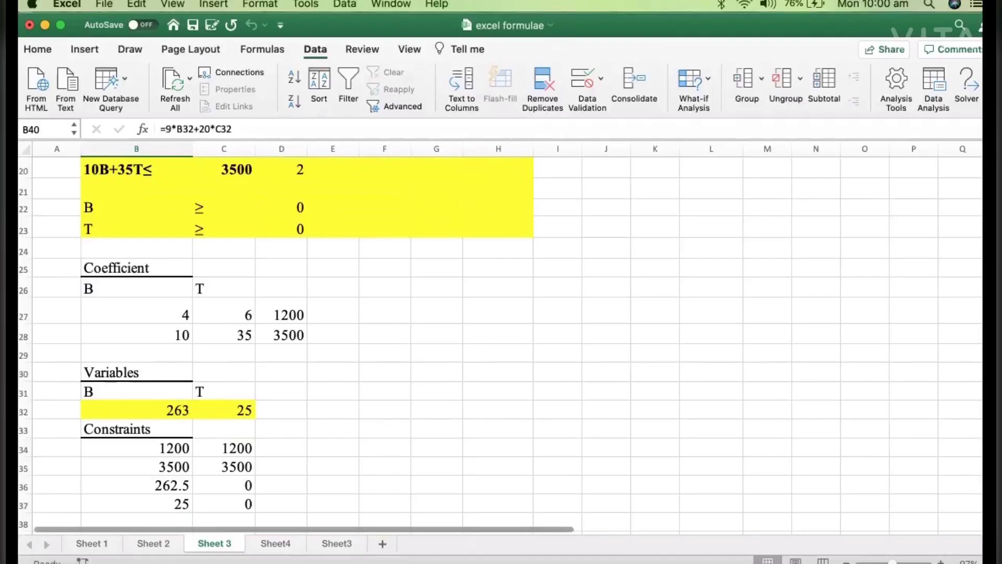
pyautogui.scroll(-4, 500, 345)
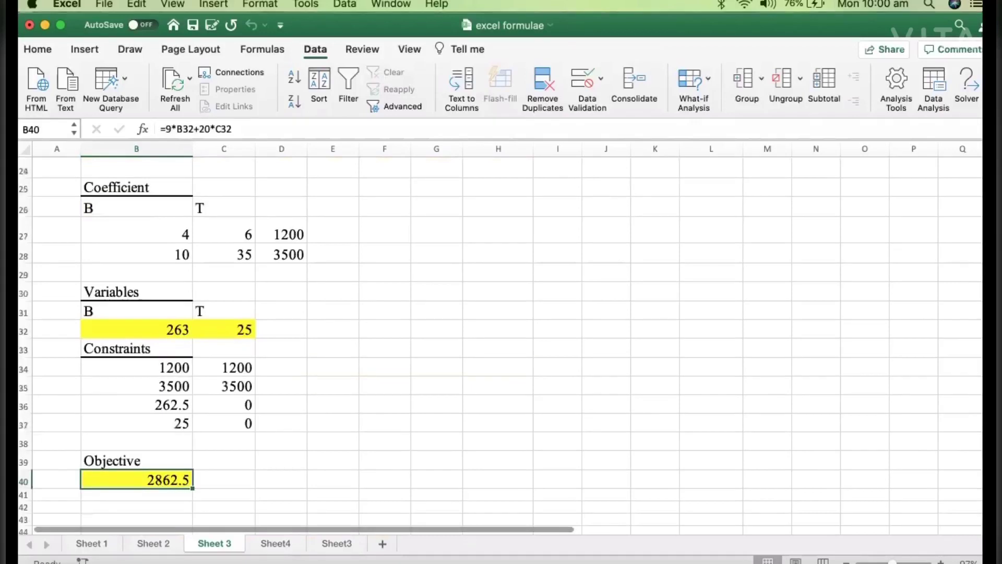